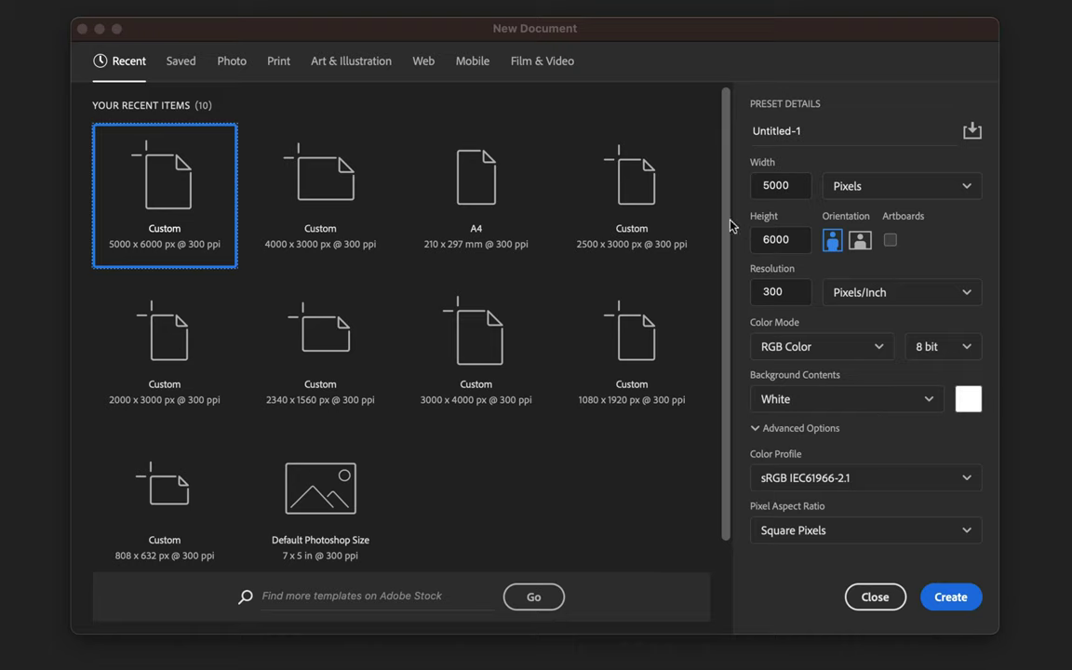
Step: Create a 5000 × 6000 px, 300 ppi portrait document and zoom out to see it all
{"action": "left_click", "coordinate": [777, 186]}
{"action": "left_click", "coordinate": [796, 242]}
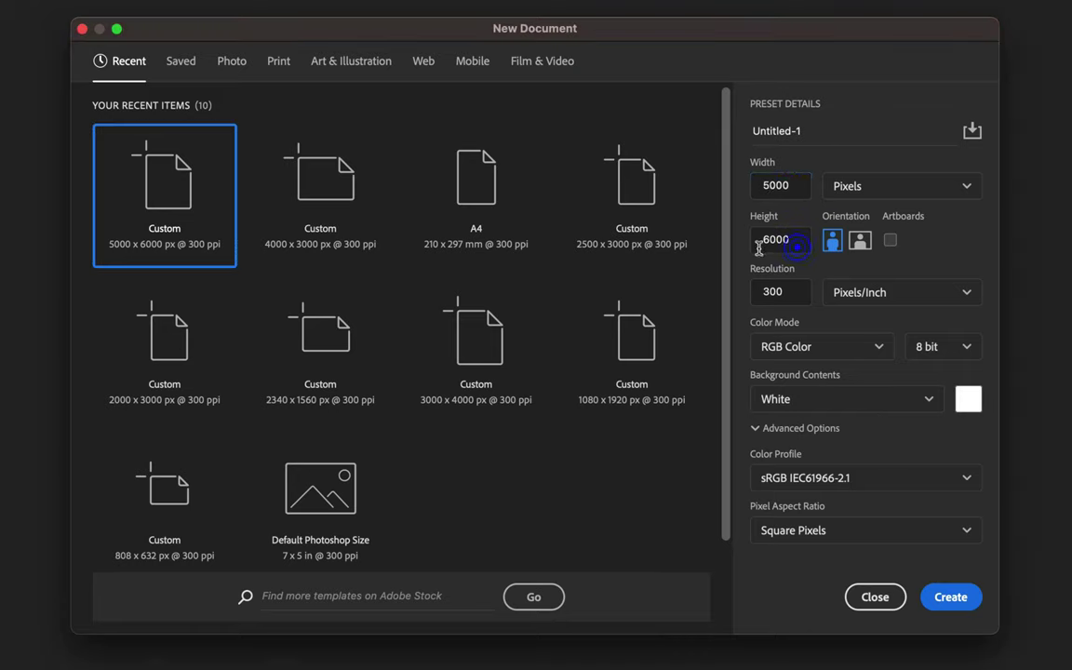
{"action": "left_click_drag", "start_coordinate": [759, 245], "coordinate": [790, 242]}
{"action": "left_click", "coordinate": [947, 597]}
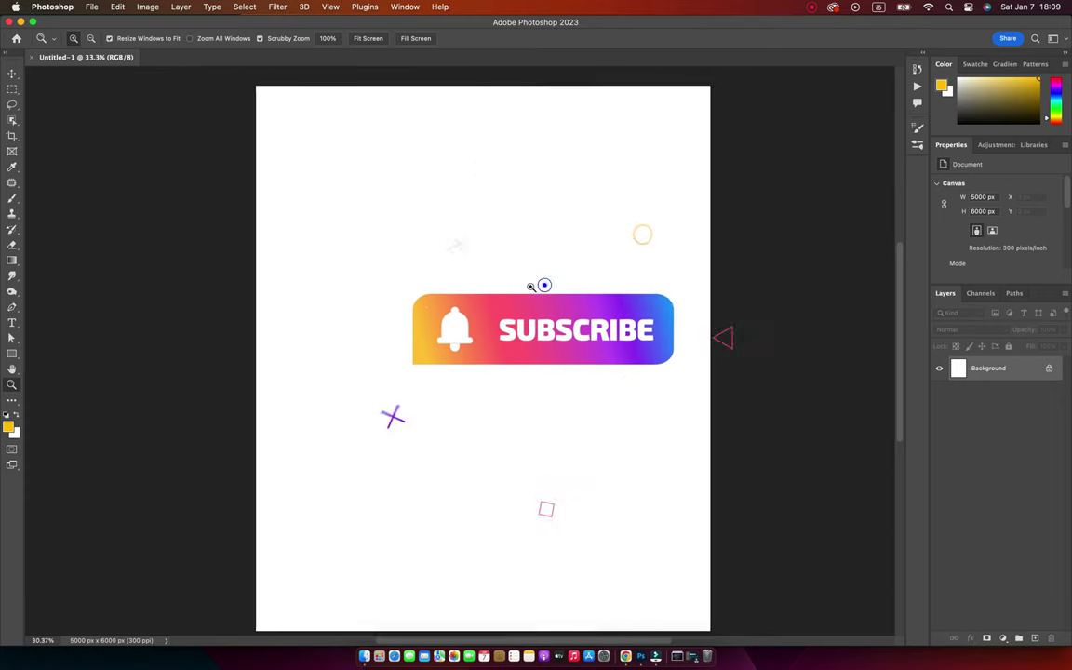
{"action": "left_click_drag", "start_coordinate": [540, 284], "coordinate": [527, 285]}
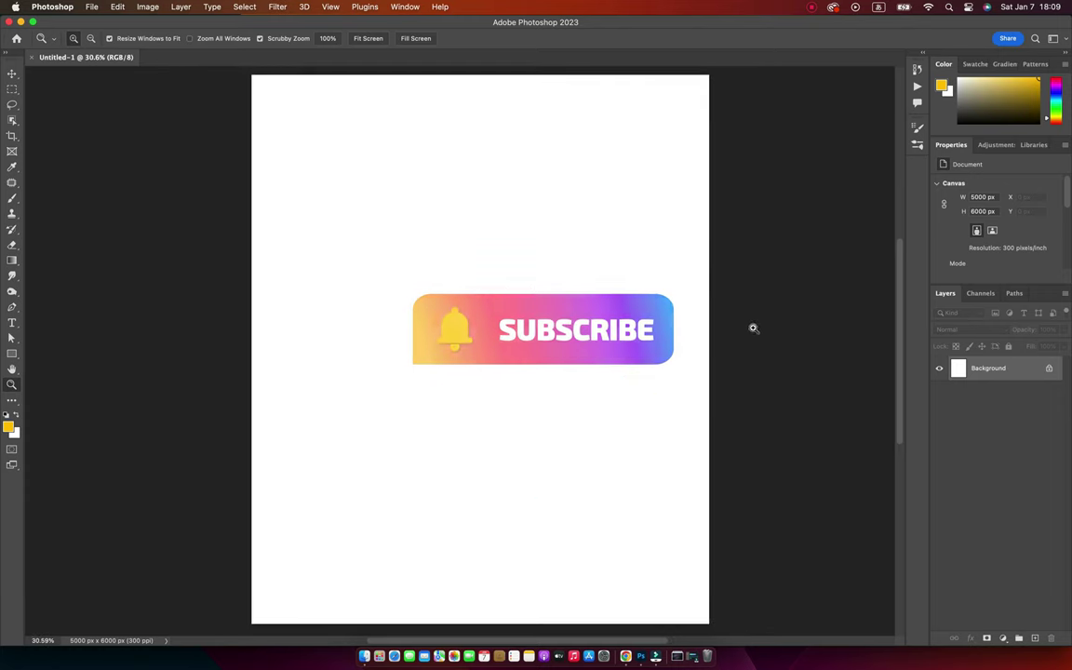
Step: Add a Gradient Fill layer from the black-to-white preset with a bright orange bottom stop
{"action": "key", "text": "v"}
{"action": "left_click", "coordinate": [1003, 639]}
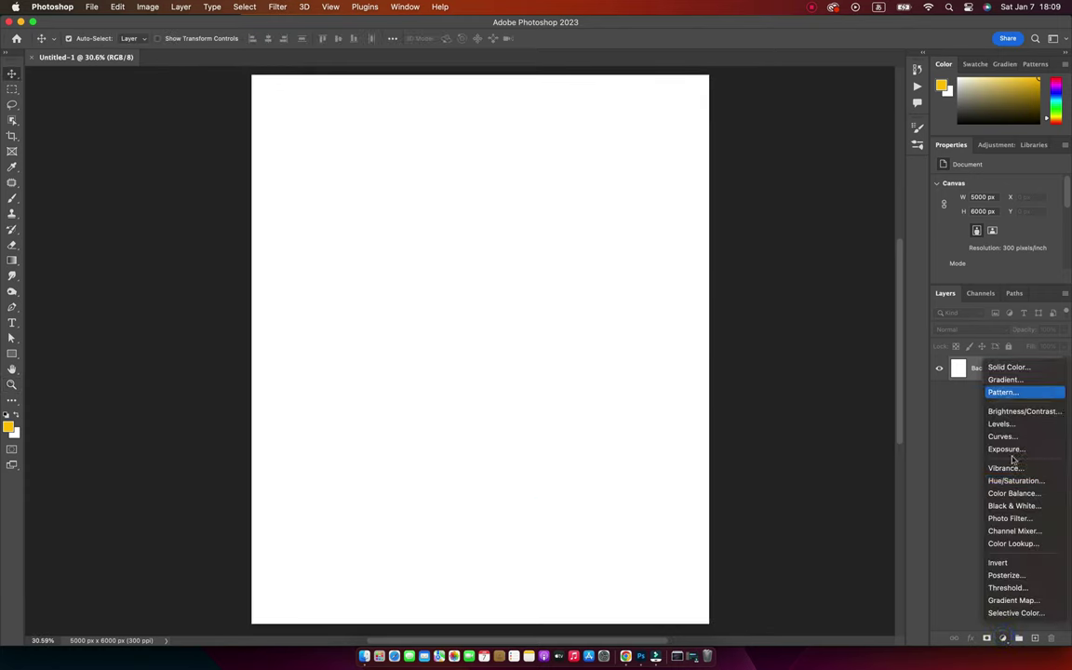
{"action": "left_click", "coordinate": [1010, 380]}
{"action": "left_click", "coordinate": [762, 93]}
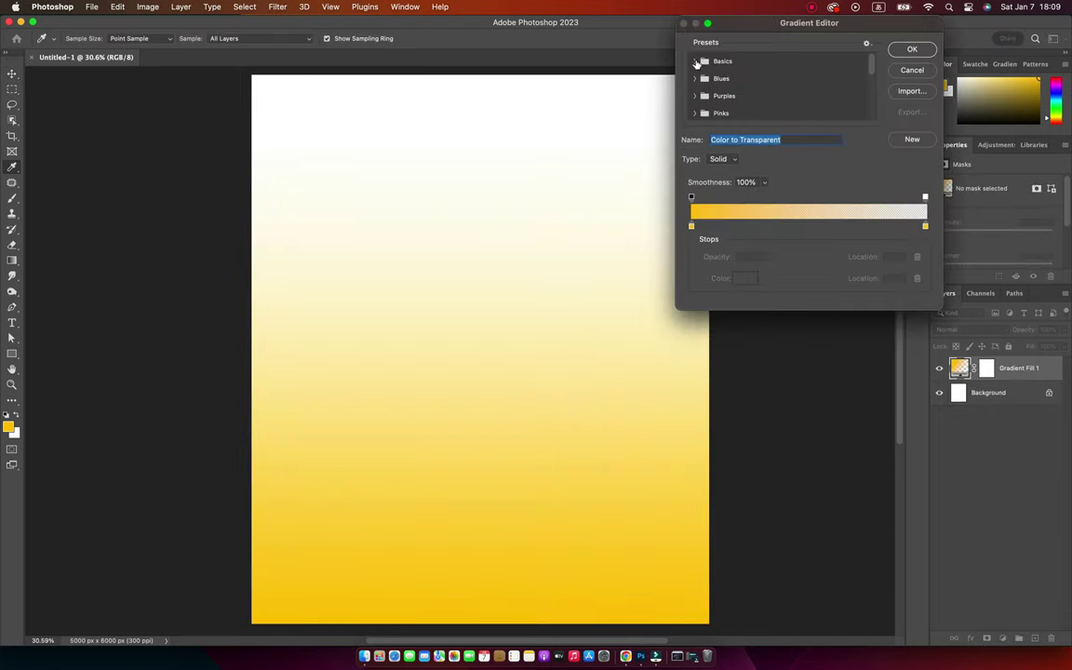
{"action": "left_click", "coordinate": [749, 82]}
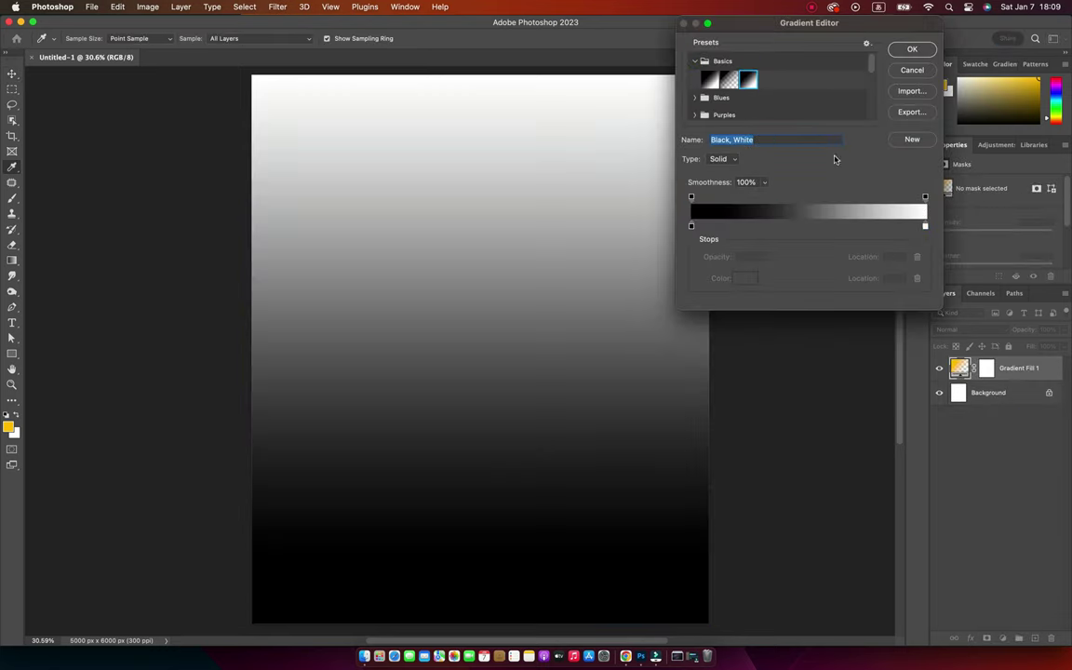
{"action": "left_click", "coordinate": [692, 227]}
{"action": "left_click", "coordinate": [744, 278]}
{"action": "left_click", "coordinate": [854, 219]}
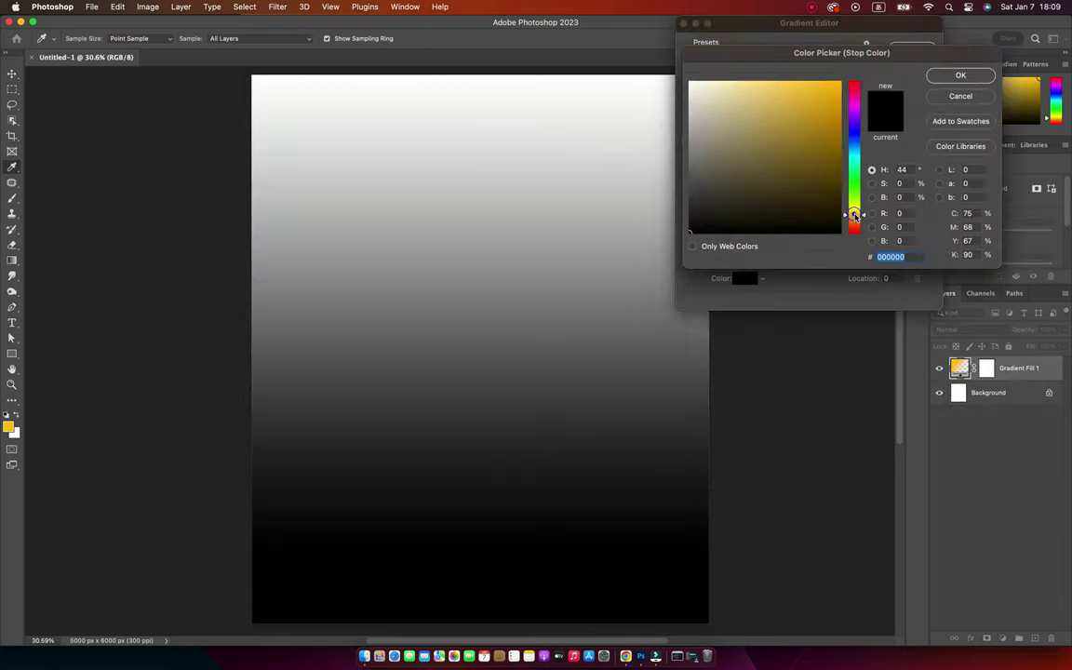
{"action": "left_click", "coordinate": [833, 87]}
{"action": "left_click", "coordinate": [961, 74]}
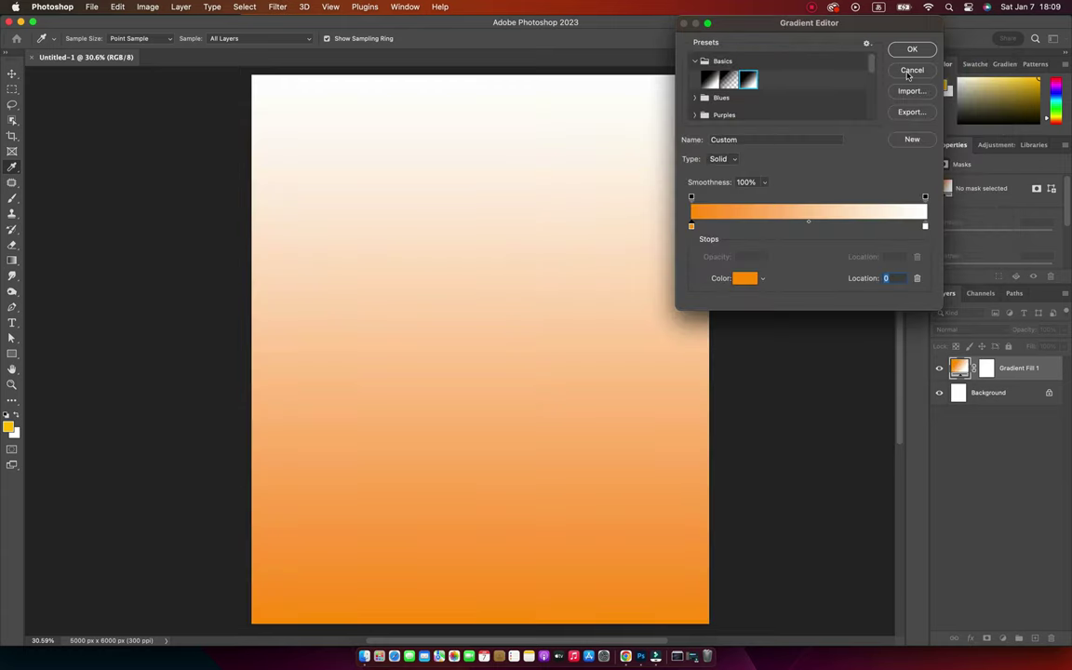
Step: Add a hot pink middle stop at 50 and make the top stop purple 4d04b9
{"action": "left_click", "coordinate": [808, 227]}
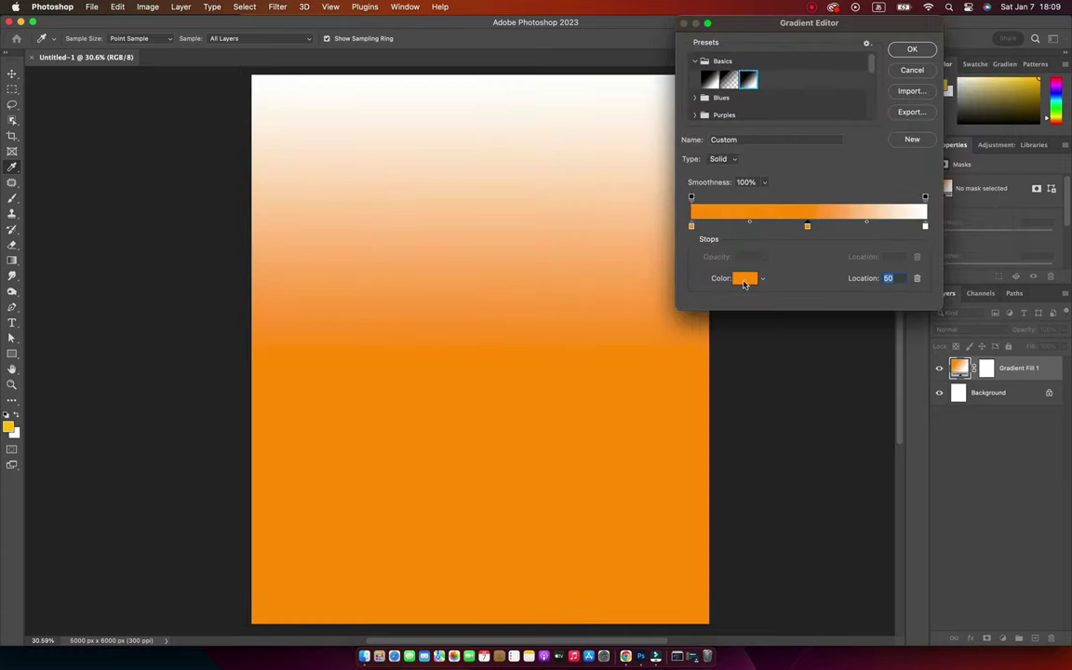
{"action": "left_click", "coordinate": [744, 278]}
{"action": "left_click", "coordinate": [856, 96]}
{"action": "left_click", "coordinate": [821, 110]}
{"action": "type", "text": "ff0066"}
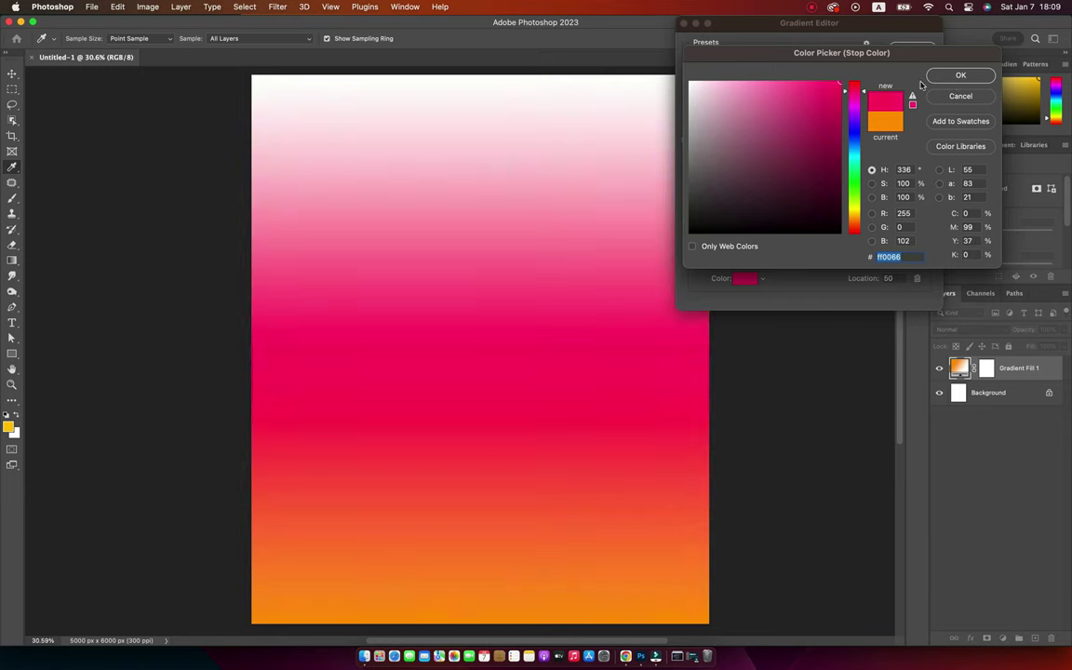
{"action": "left_click", "coordinate": [961, 75]}
{"action": "left_click", "coordinate": [925, 226]}
{"action": "left_click", "coordinate": [742, 279]}
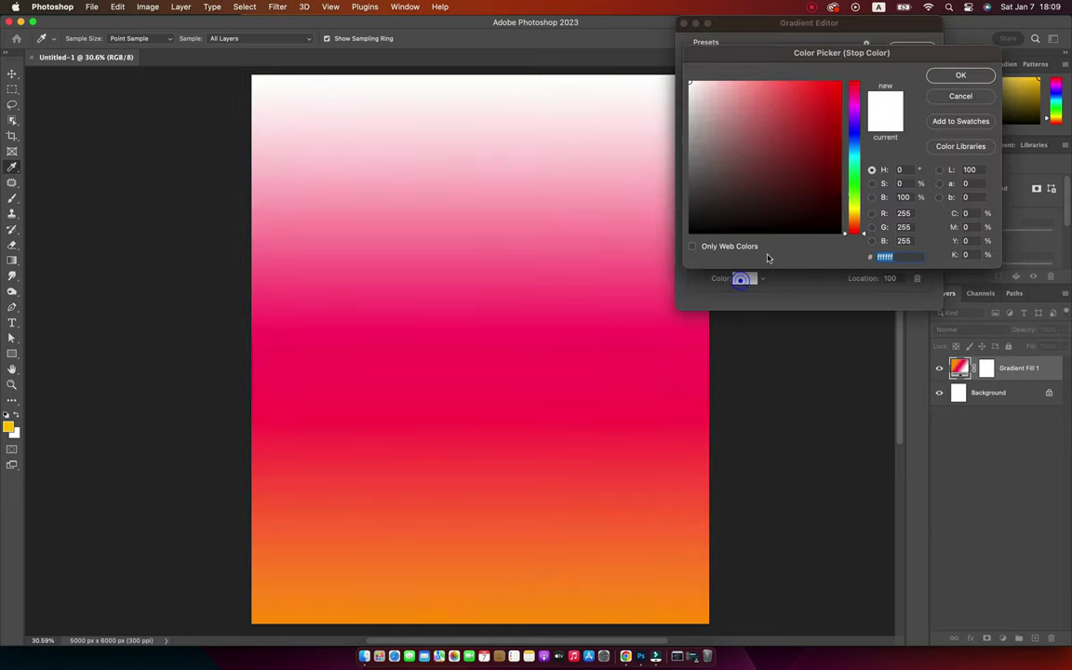
{"action": "left_click", "coordinate": [855, 124]}
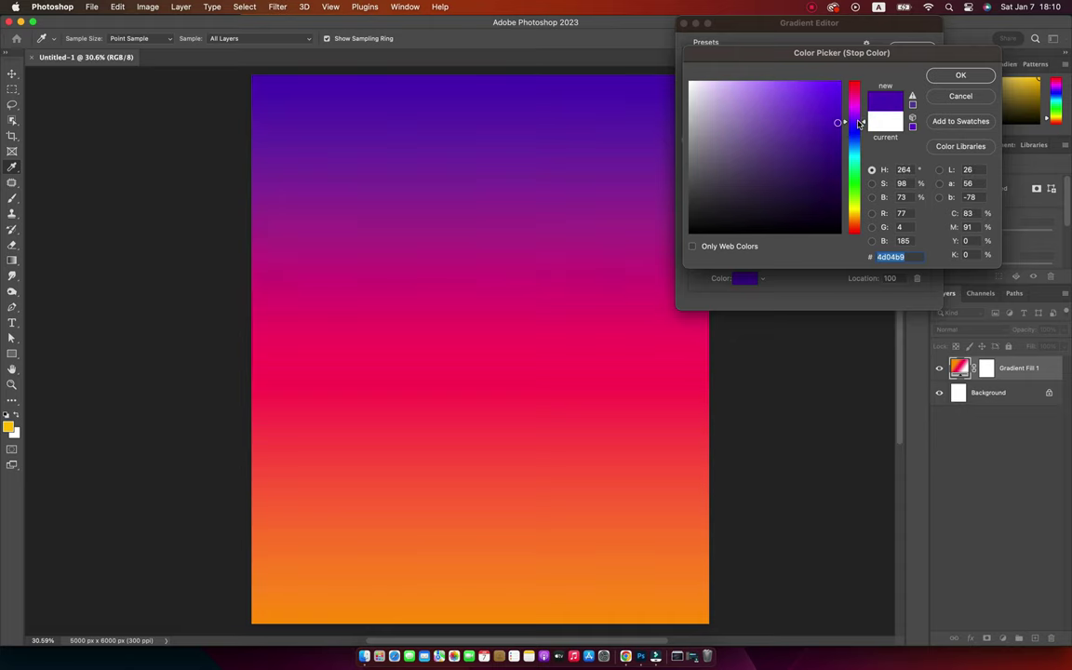
{"action": "left_click", "coordinate": [960, 75]}
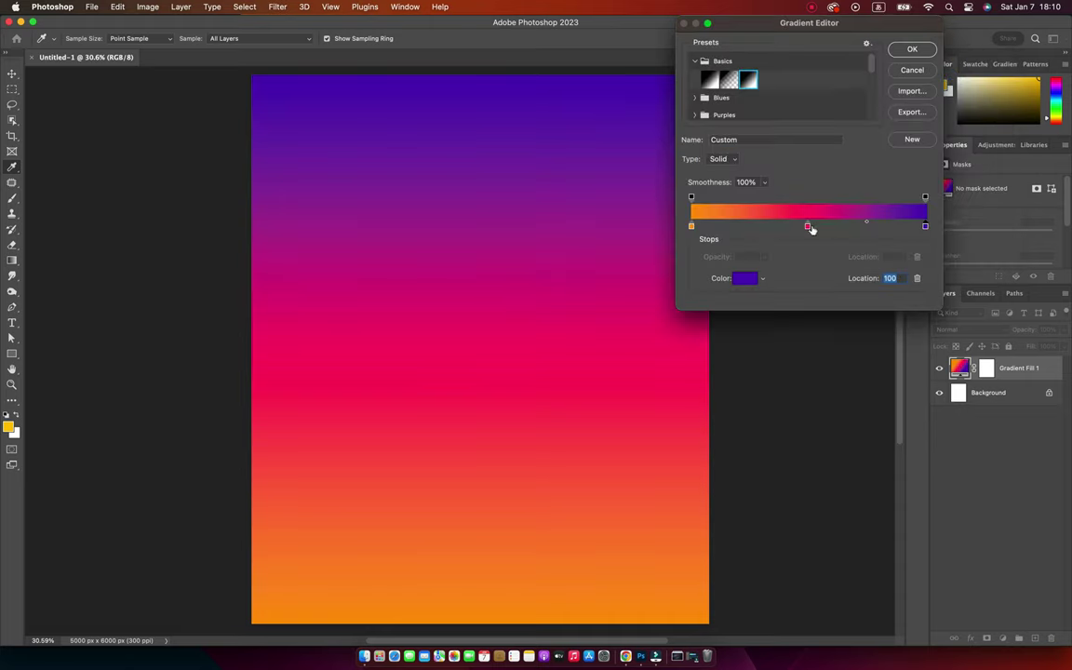
{"action": "left_click", "coordinate": [913, 50]}
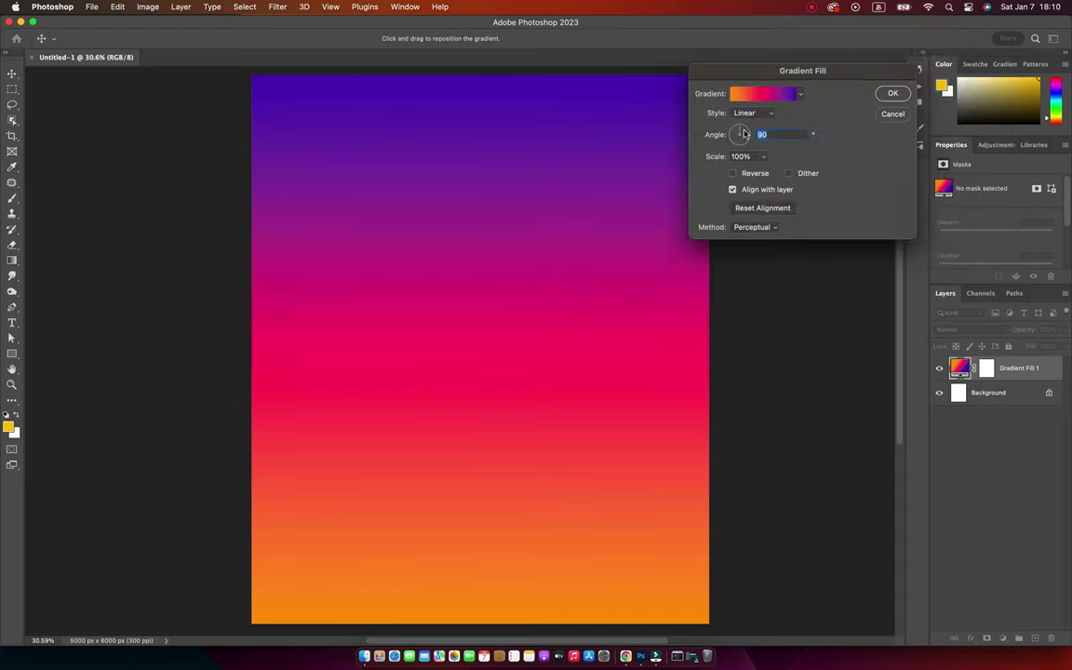
Step: Tilt the gradient to 96.64° and shift the pink-to-orange transition higher
{"action": "left_click_drag", "start_coordinate": [743, 134], "coordinate": [737, 127]}
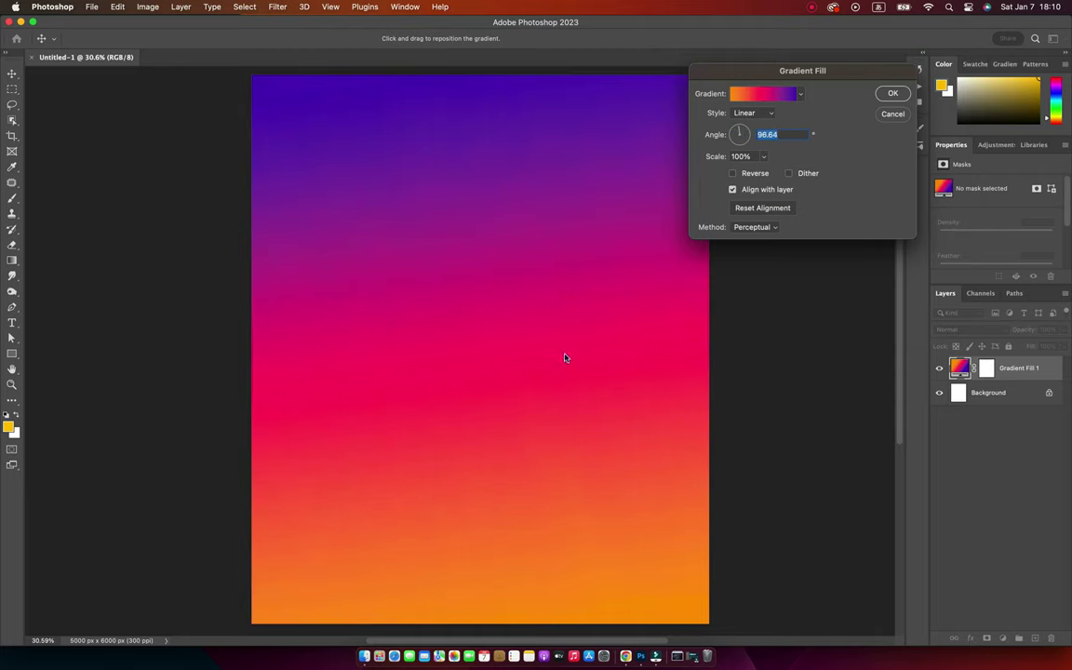
{"action": "left_click", "coordinate": [891, 94]}
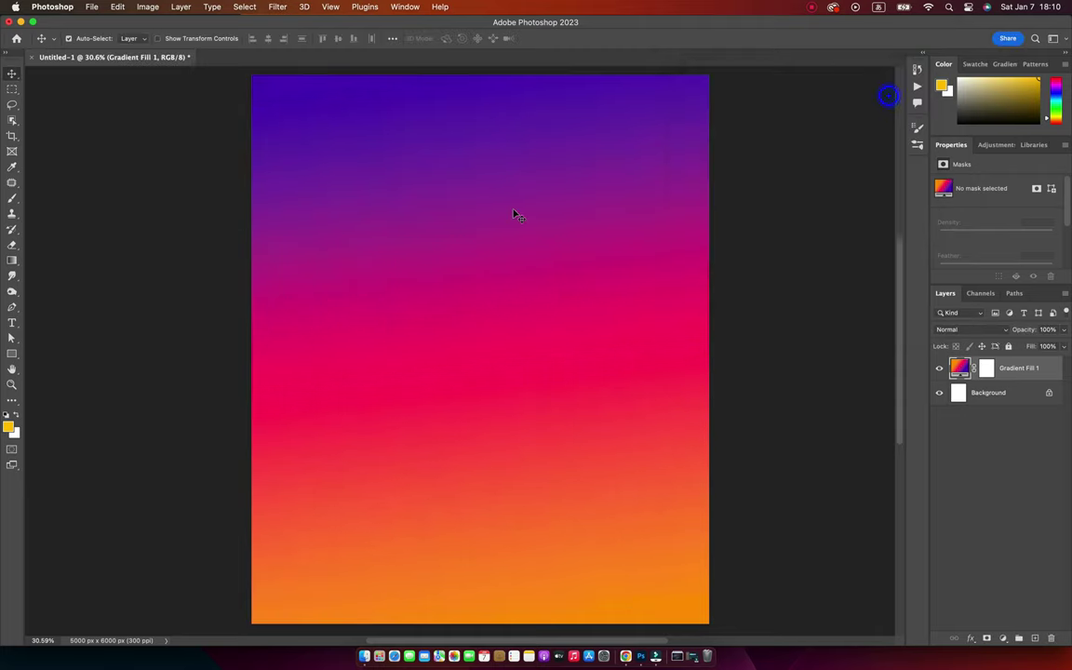
{"action": "double_click", "coordinate": [959, 366]}
{"action": "mouse_move", "coordinate": [557, 443]}
{"action": "left_mouse_down"}
{"action": "mouse_move", "coordinate": [515, 378]}
{"action": "mouse_move", "coordinate": [533, 416]}
{"action": "left_mouse_up"}
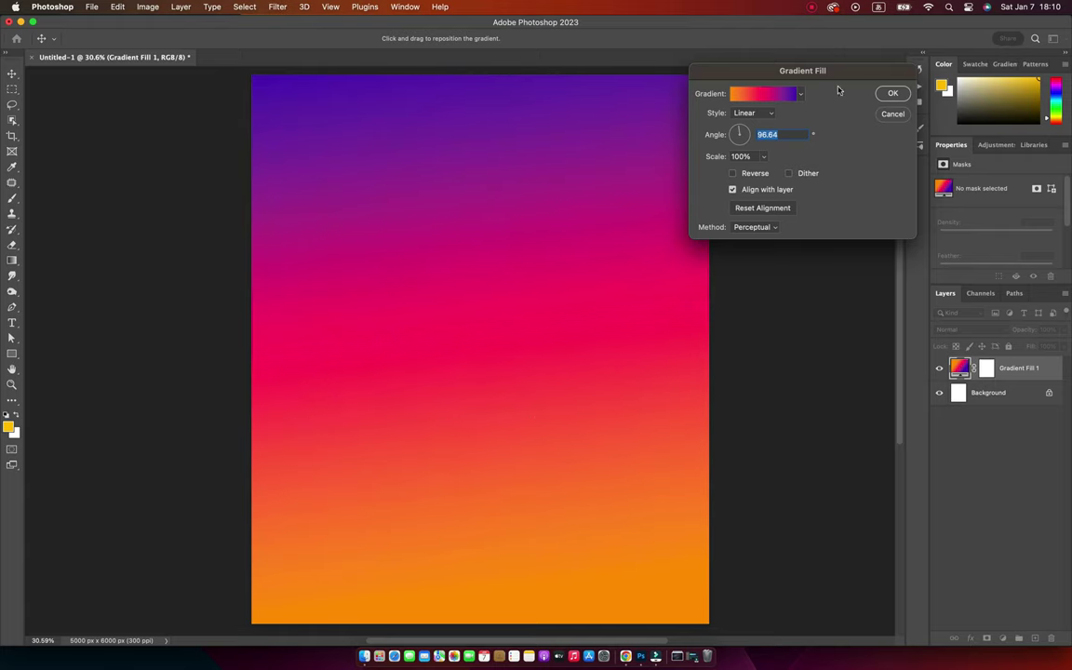
{"action": "left_click", "coordinate": [892, 94]}
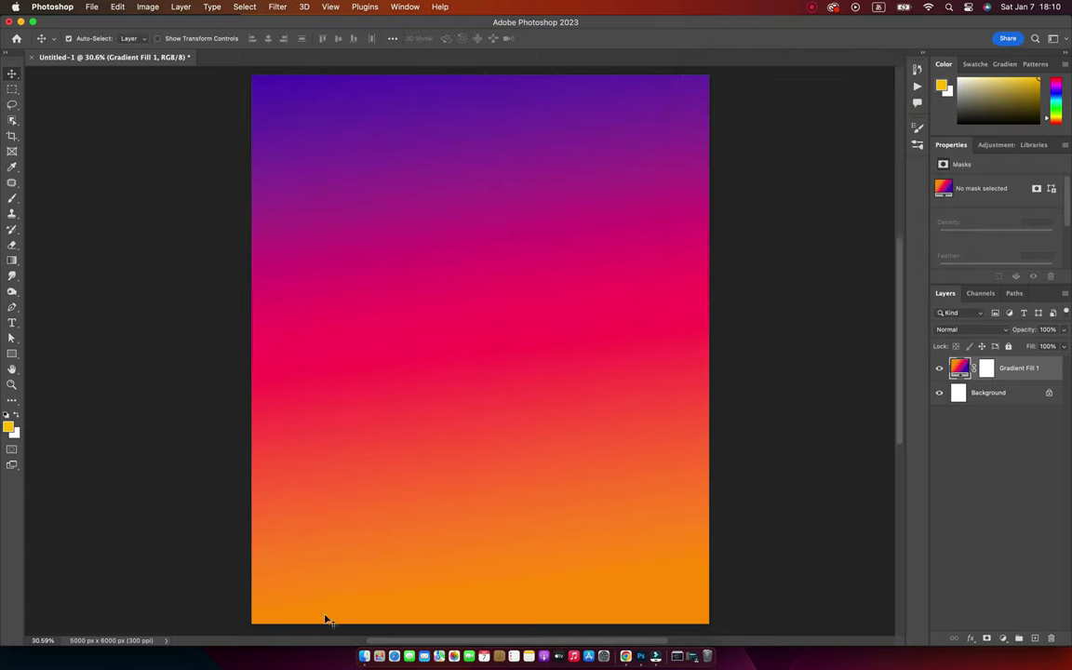
Step: Place the mountain road photo full-width over the sky, lower it, and zoom in on it
{"action": "left_click", "coordinate": [363, 656]}
{"action": "left_click", "coordinate": [258, 247]}
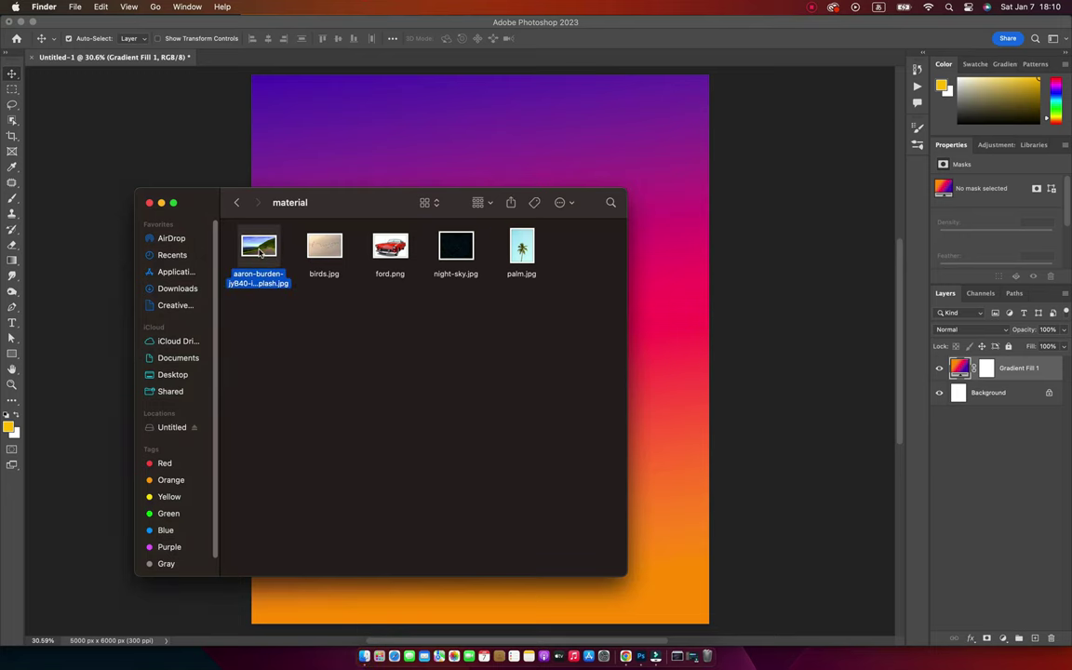
{"action": "left_click_drag", "start_coordinate": [260, 249], "coordinate": [538, 172]}
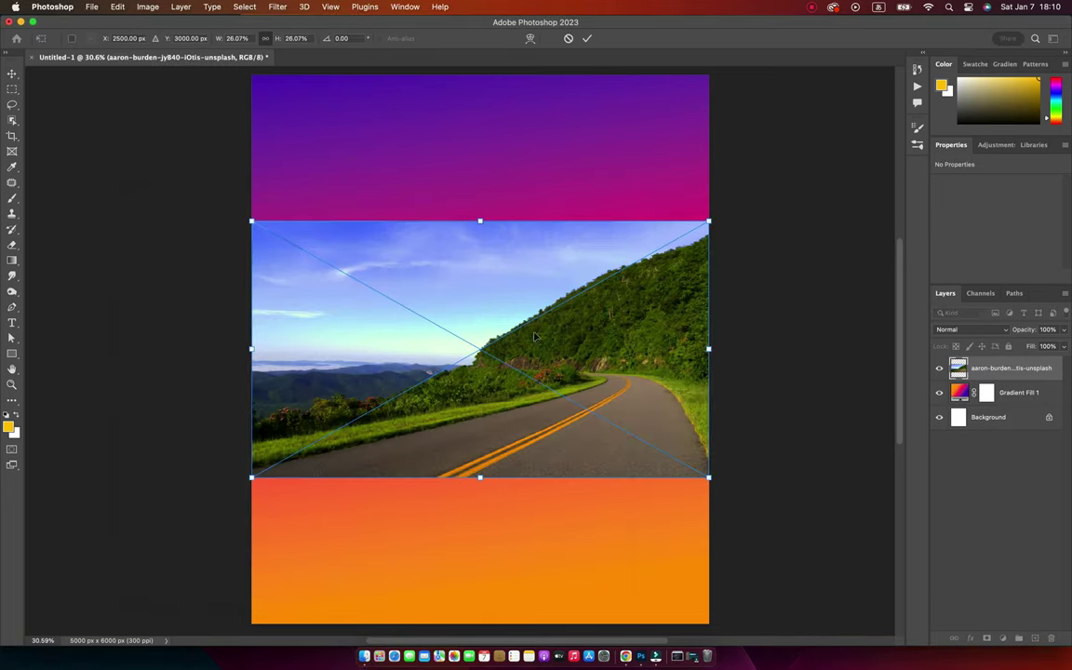
{"action": "left_click_drag", "start_coordinate": [532, 336], "coordinate": [532, 439]}
{"action": "key", "text": "Return"}
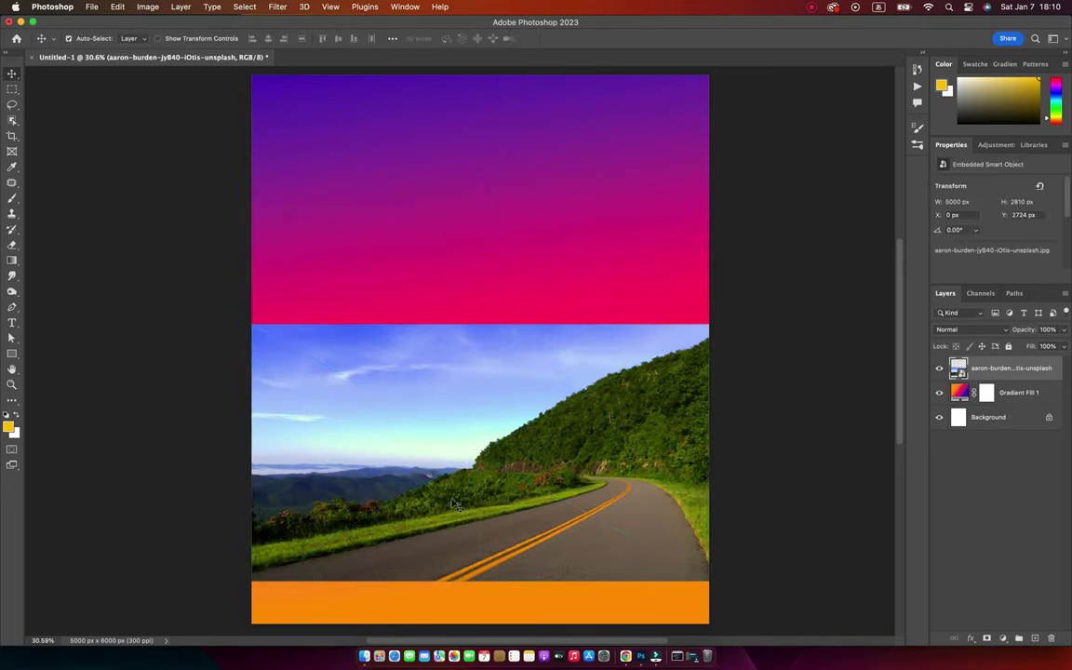
{"action": "key", "text": "z"}
{"action": "mouse_move", "coordinate": [494, 550]}
{"action": "left_mouse_down"}
{"action": "mouse_move", "coordinate": [502, 545]}
{"action": "mouse_move", "coordinate": [470, 480]}
{"action": "left_mouse_up"}
Step: Trace a closed Pen path around the road's edges in the photo
{"action": "key", "text": "v"}
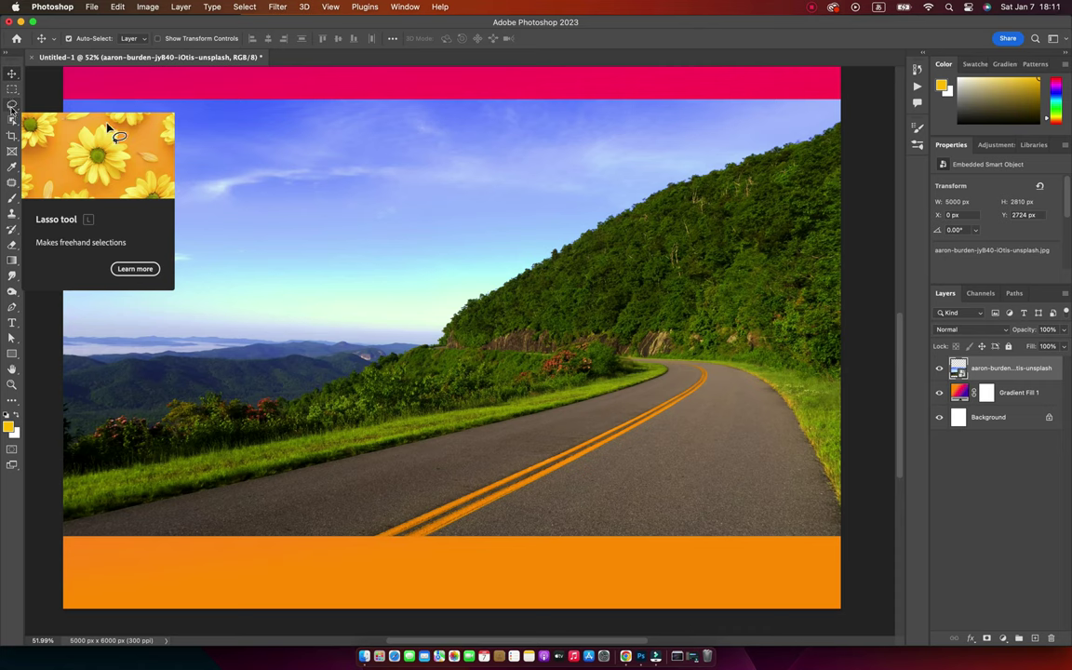
{"action": "key", "text": "p"}
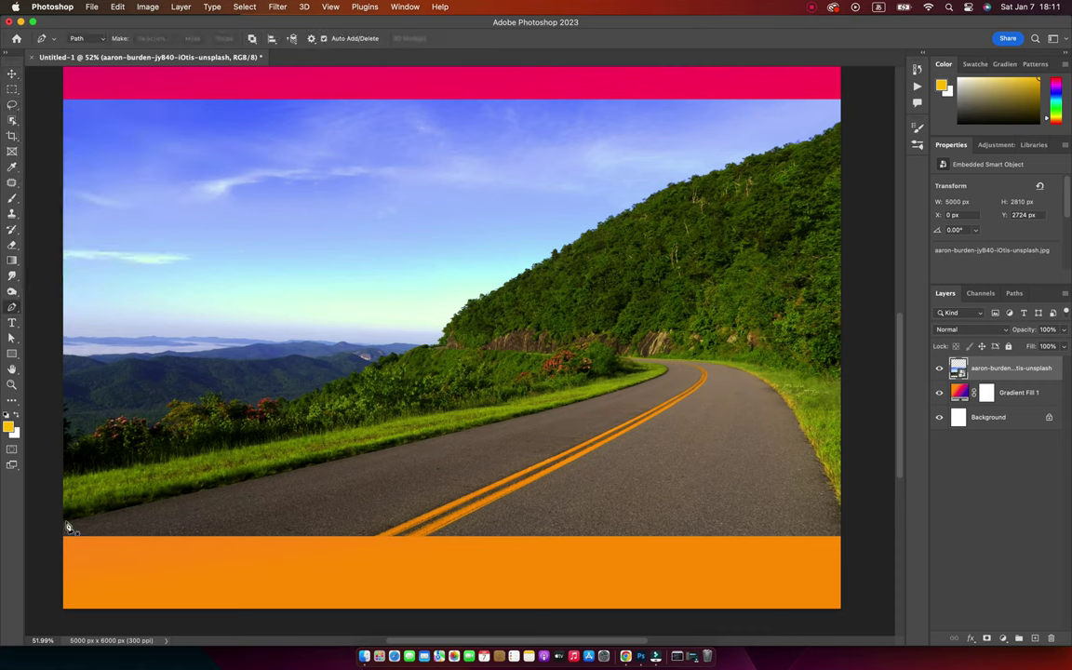
{"action": "left_click", "coordinate": [65, 524]}
{"action": "mouse_move", "coordinate": [600, 399]}
{"action": "left_mouse_down"}
{"action": "mouse_move", "coordinate": [630, 386]}
{"action": "mouse_move", "coordinate": [627, 354]}
{"action": "left_mouse_up"}
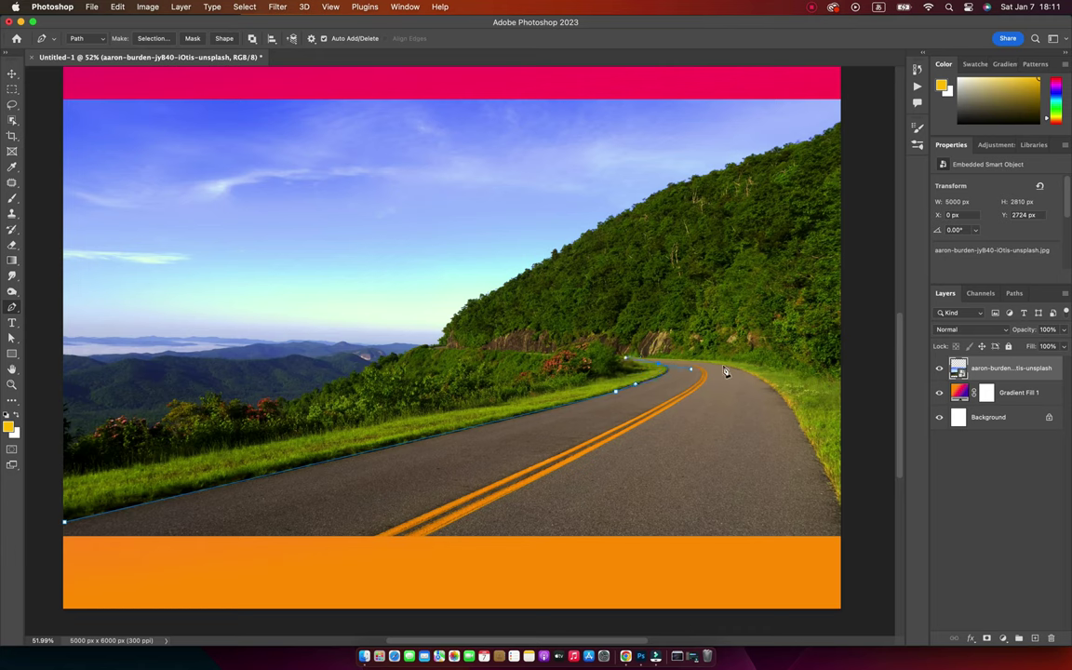
{"action": "left_click_drag", "start_coordinate": [735, 370], "coordinate": [748, 372]}
{"action": "left_click_drag", "start_coordinate": [817, 456], "coordinate": [857, 538]}
{"action": "left_click", "coordinate": [856, 535]}
{"action": "left_click", "coordinate": [65, 526]}
Step: Copy the road selection to its own smart-object Layer 1 and delete the original photo layer
{"action": "right_click", "coordinate": [533, 473]}
{"action": "left_click", "coordinate": [535, 459]}
{"action": "left_click", "coordinate": [504, 178]}
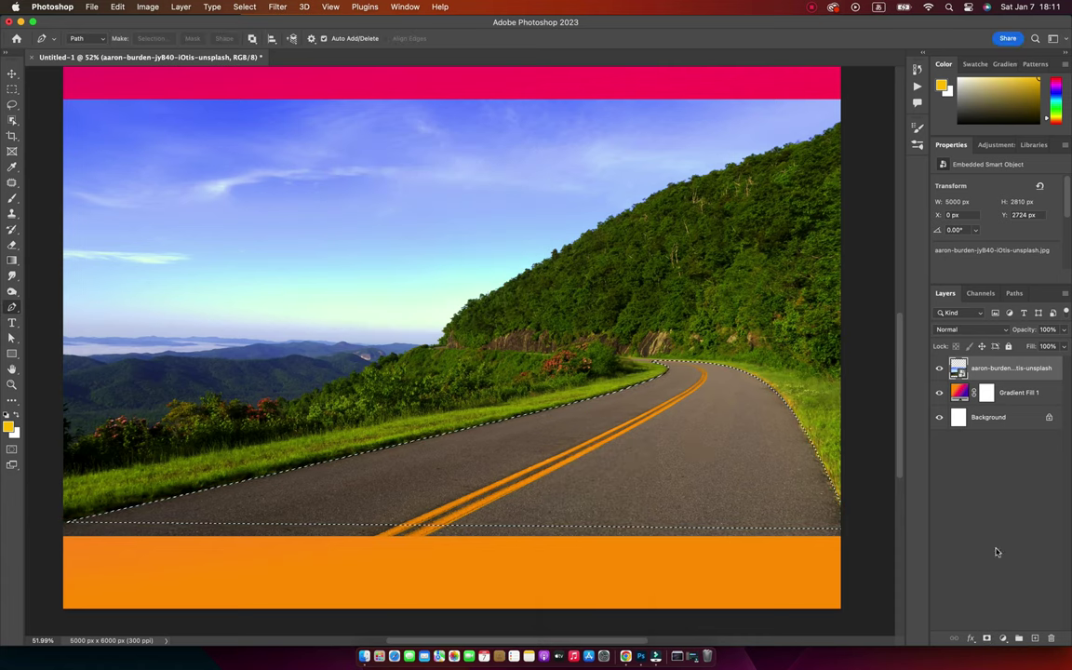
{"action": "key", "text": "ctrl+j"}
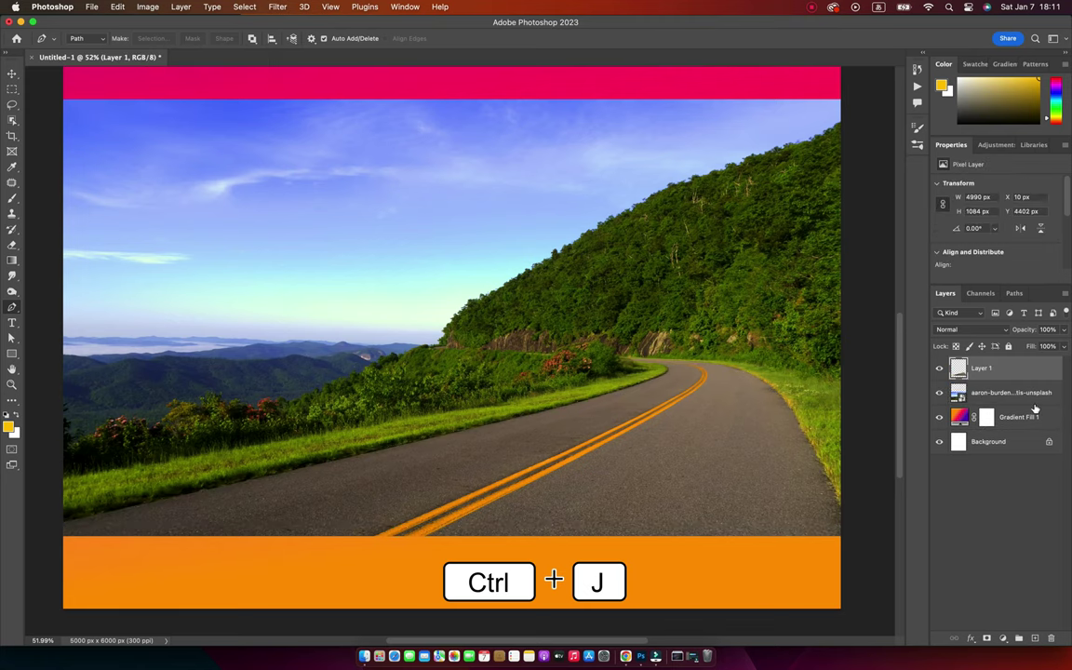
{"action": "left_click", "coordinate": [939, 391]}
{"action": "key", "text": "v"}
{"action": "right_click", "coordinate": [988, 371]}
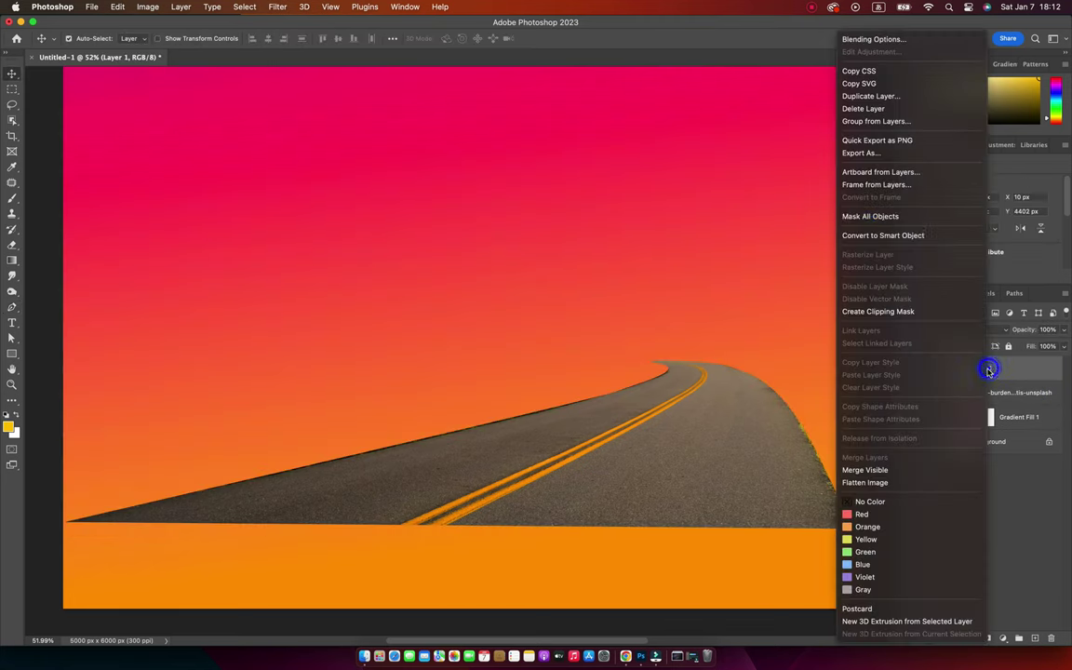
{"action": "left_click", "coordinate": [880, 237]}
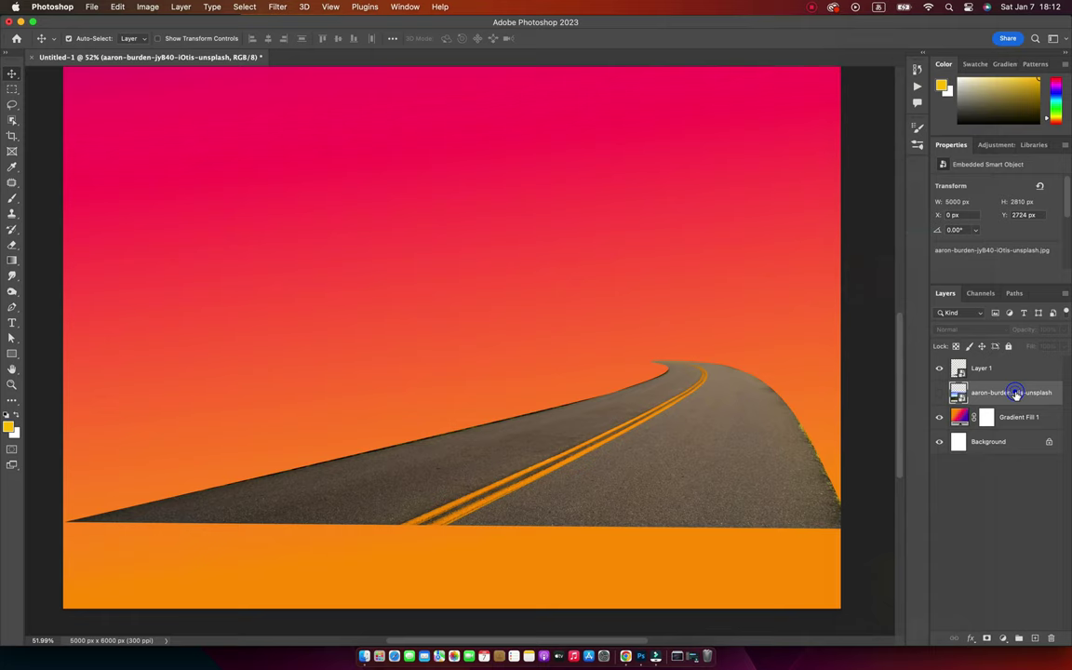
{"action": "left_click", "coordinate": [1051, 639]}
Step: Scale the road up to about 162% and move it down over the poster bottom
{"action": "key", "text": "z"}
{"action": "mouse_move", "coordinate": [707, 398]}
{"action": "left_mouse_down"}
{"action": "mouse_move", "coordinate": [572, 379]}
{"action": "mouse_move", "coordinate": [567, 455]}
{"action": "left_mouse_up"}
{"action": "left_click", "coordinate": [591, 424], "text": "alt"}
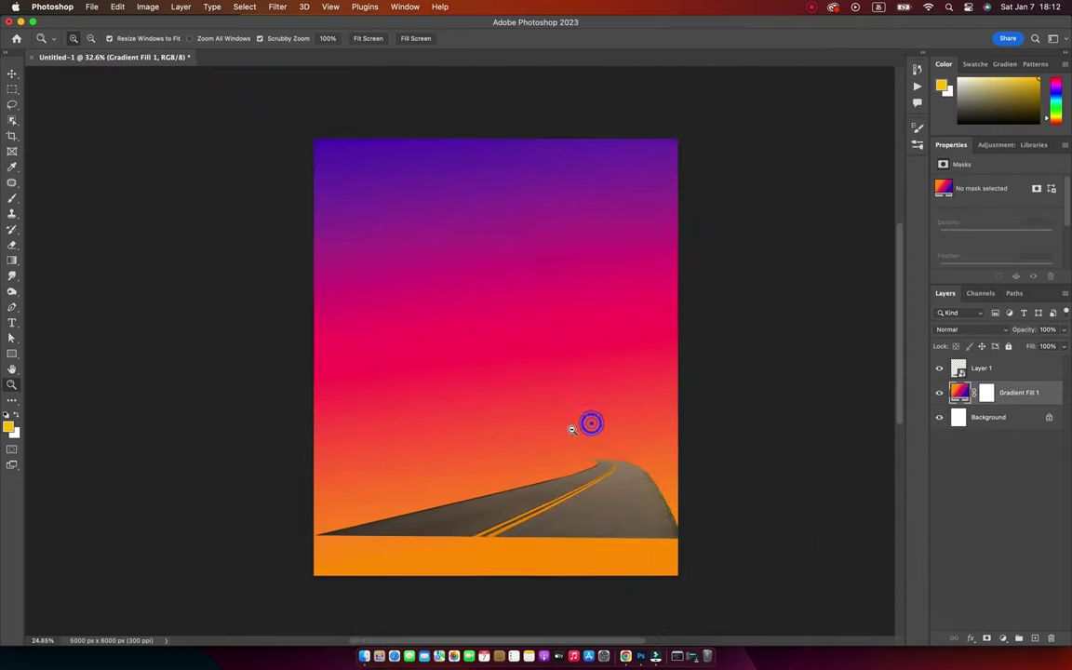
{"action": "key", "text": "ctrl+0"}
{"action": "key", "text": "v"}
{"action": "left_click", "coordinate": [573, 537]}
{"action": "key", "text": "ctrl+t"}
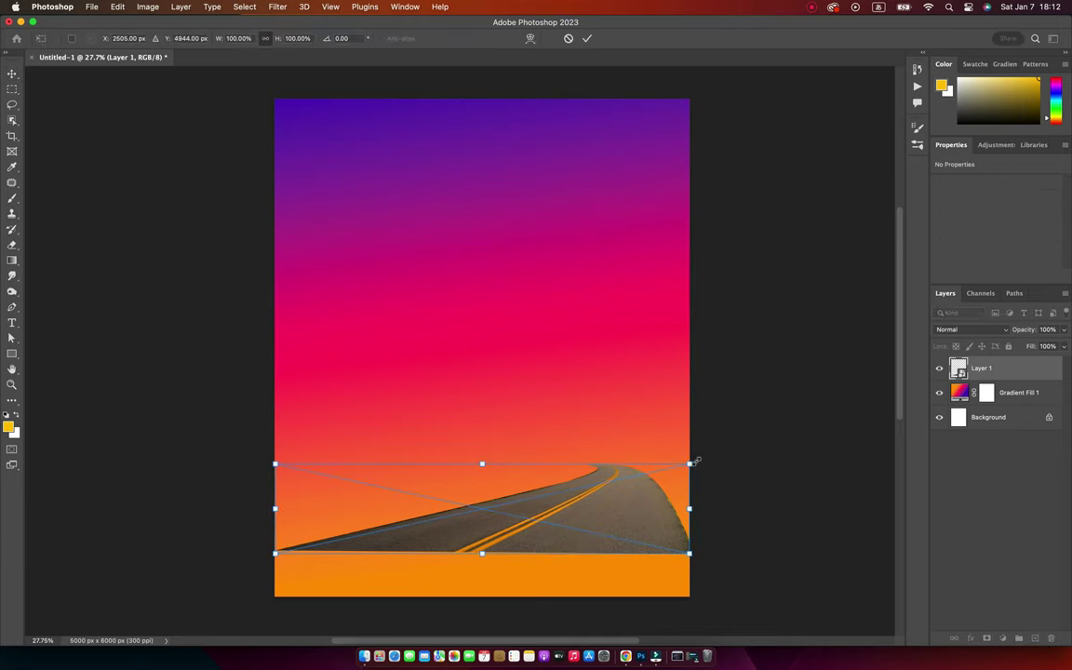
{"action": "left_click_drag", "start_coordinate": [696, 460], "coordinate": [806, 436]}
{"action": "mouse_move", "coordinate": [622, 505]}
{"action": "left_mouse_down"}
{"action": "mouse_move", "coordinate": [550, 507]}
{"action": "mouse_move", "coordinate": [505, 541]}
{"action": "mouse_move", "coordinate": [515, 556]}
{"action": "left_mouse_up"}
{"action": "left_click_drag", "start_coordinate": [720, 495], "coordinate": [842, 456]}
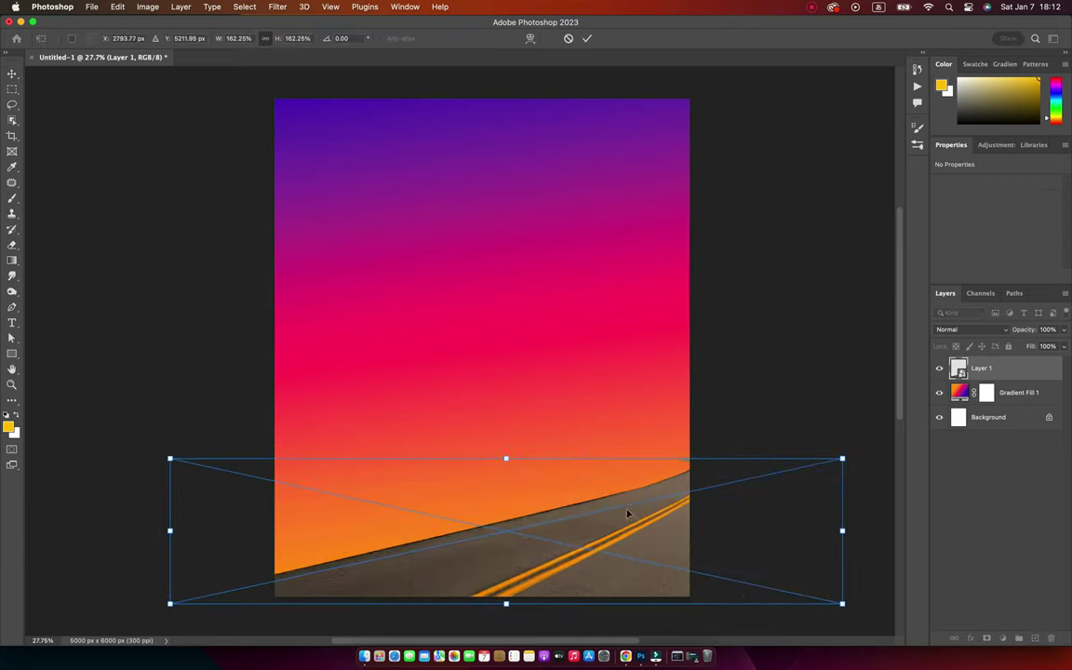
{"action": "mouse_move", "coordinate": [628, 510]}
{"action": "left_mouse_down"}
{"action": "mouse_move", "coordinate": [496, 517]}
{"action": "mouse_move", "coordinate": [524, 529]}
{"action": "left_mouse_up"}
{"action": "key", "text": "Return"}
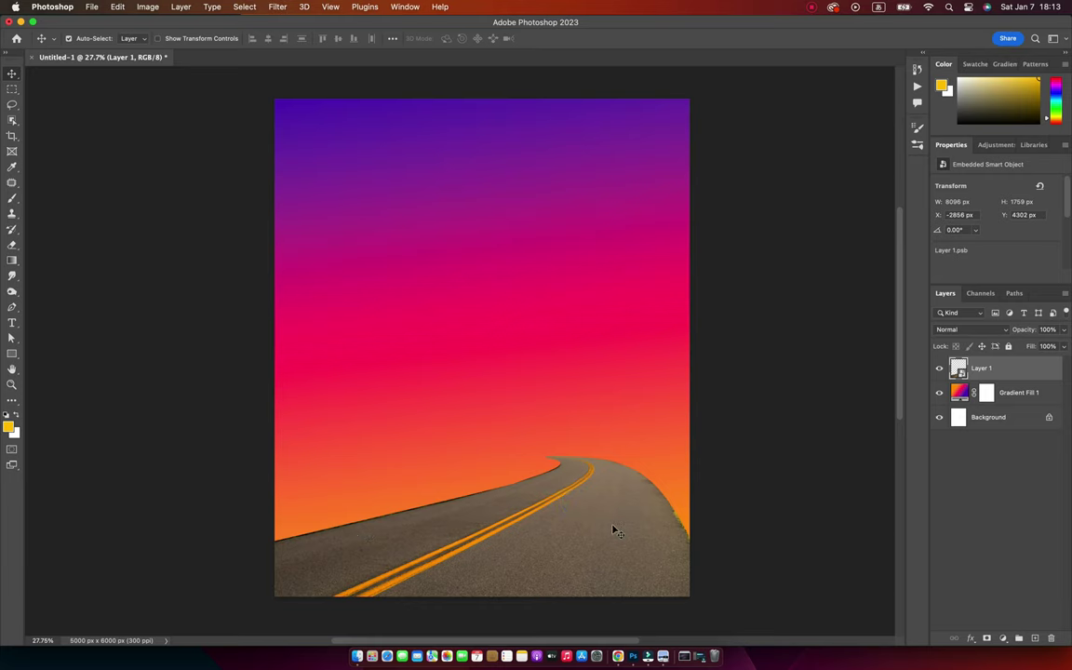
Step: Enlarge the road further to 202%, nudge it into place, and bring in ford.png
{"action": "key", "text": "super+t"}
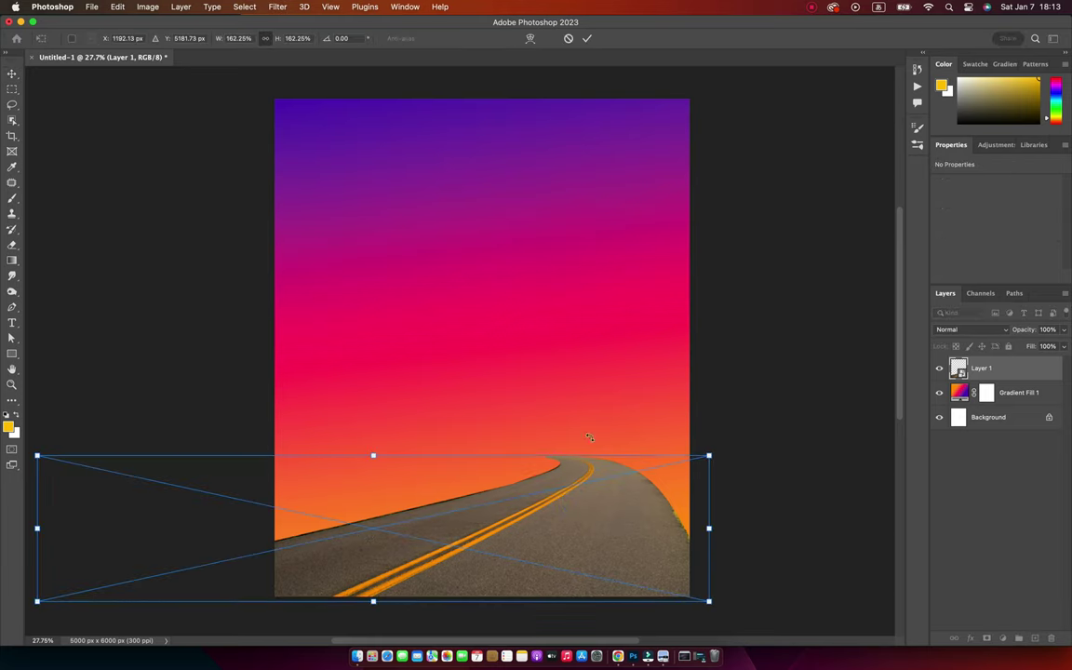
{"action": "left_click_drag", "start_coordinate": [710, 455], "coordinate": [861, 345]}
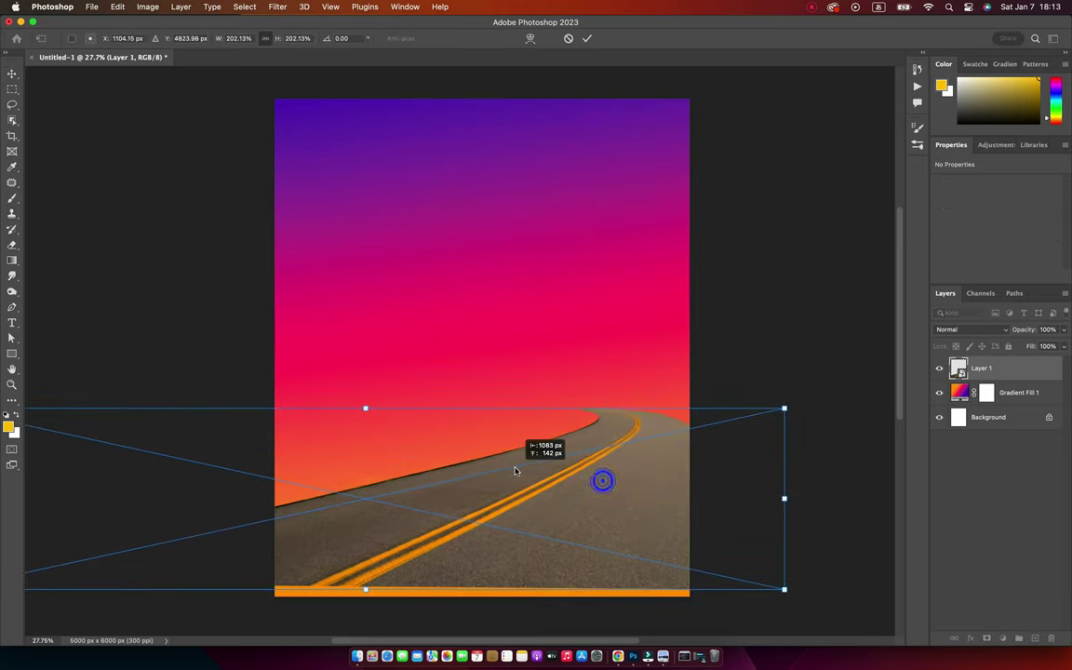
{"action": "mouse_move", "coordinate": [603, 480]}
{"action": "left_mouse_down"}
{"action": "mouse_move", "coordinate": [451, 490]}
{"action": "mouse_move", "coordinate": [483, 490]}
{"action": "left_mouse_up"}
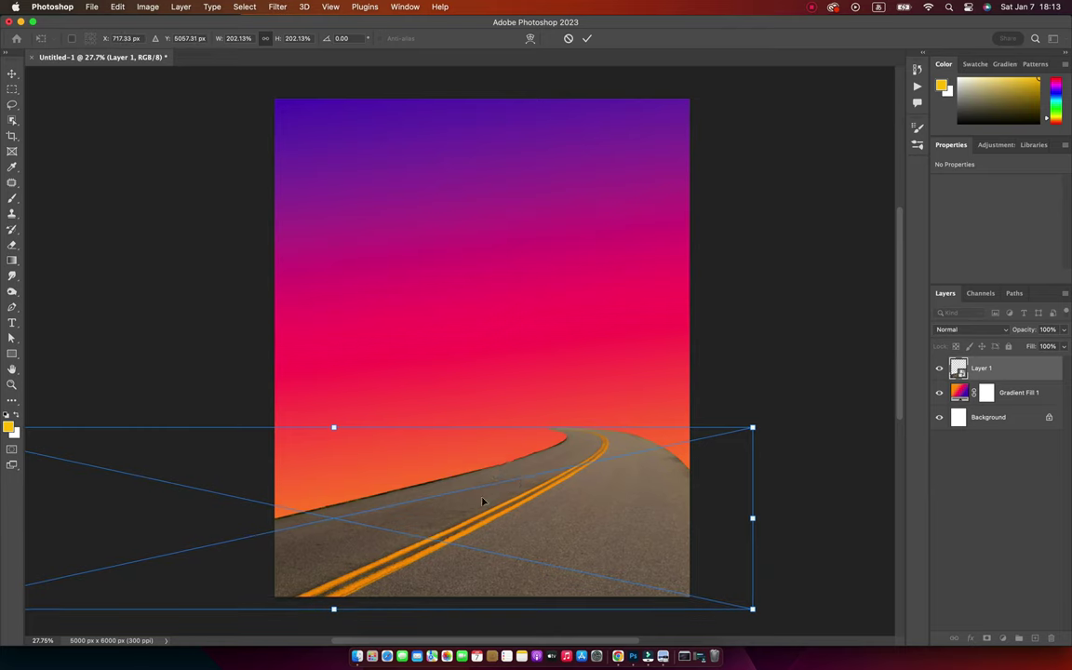
{"action": "left_click_drag", "start_coordinate": [483, 502], "coordinate": [469, 498]}
{"action": "key", "text": "Return"}
{"action": "left_click_drag", "start_coordinate": [567, 521], "coordinate": [563, 517]}
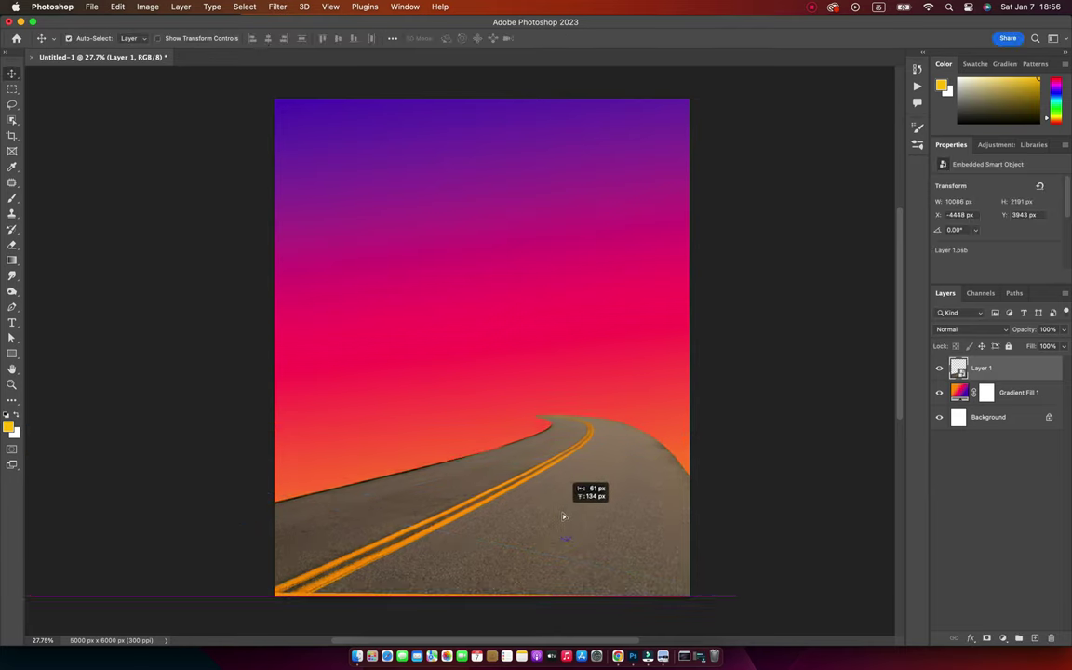
{"action": "left_click", "coordinate": [356, 656]}
{"action": "mouse_move", "coordinate": [390, 247]}
{"action": "left_mouse_down"}
{"action": "mouse_move", "coordinate": [601, 375]}
{"action": "mouse_move", "coordinate": [500, 328]}
{"action": "mouse_move", "coordinate": [494, 434]}
{"action": "mouse_move", "coordinate": [520, 435]}
{"action": "left_mouse_up"}
Step: Slightly enlarge the red convertible and position it on the road
{"action": "left_click_drag", "start_coordinate": [681, 329], "coordinate": [693, 323]}
{"action": "left_click_drag", "start_coordinate": [574, 431], "coordinate": [613, 439]}
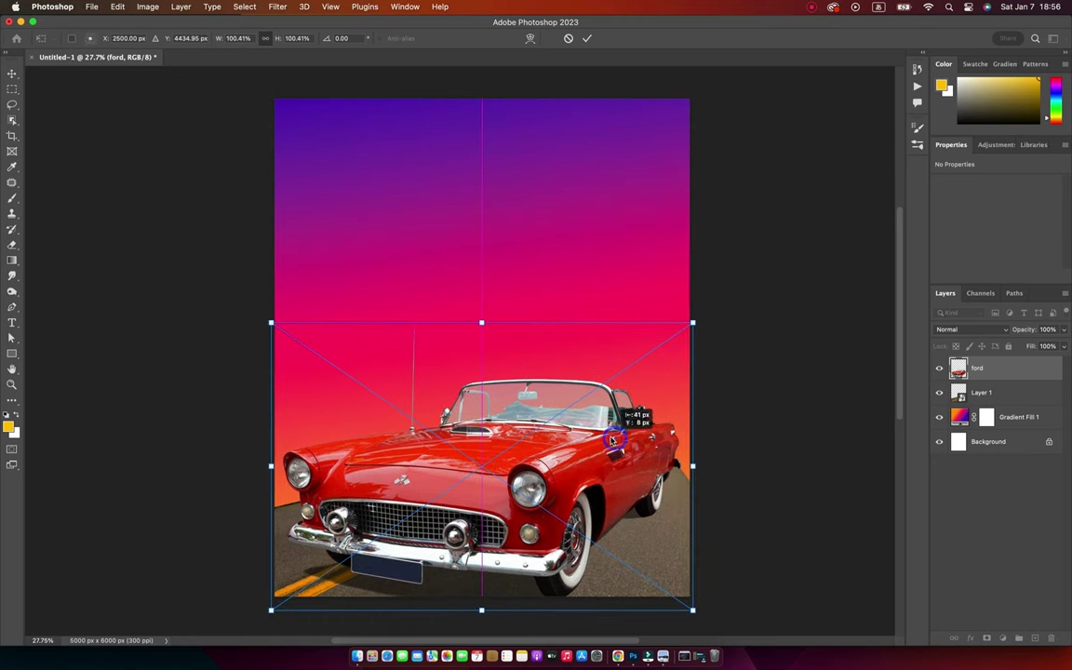
{"action": "key", "text": "Return"}
{"action": "left_click_drag", "start_coordinate": [561, 516], "coordinate": [562, 493]}
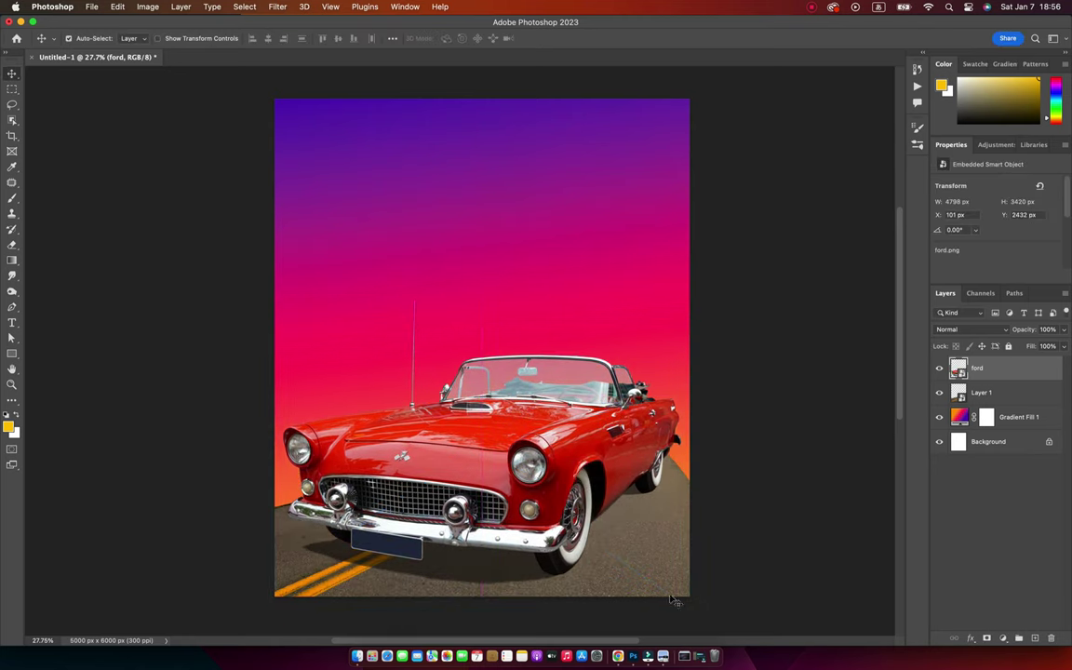
Step: Stretch the road to 11373 × 2017 px beneath the car and start repositioning the sky gradient
{"action": "mouse_move", "coordinate": [567, 543]}
{"action": "left_mouse_down"}
{"action": "mouse_move", "coordinate": [672, 544]}
{"action": "mouse_move", "coordinate": [601, 511]}
{"action": "left_mouse_up"}
{"action": "key", "text": "ctrl+t"}
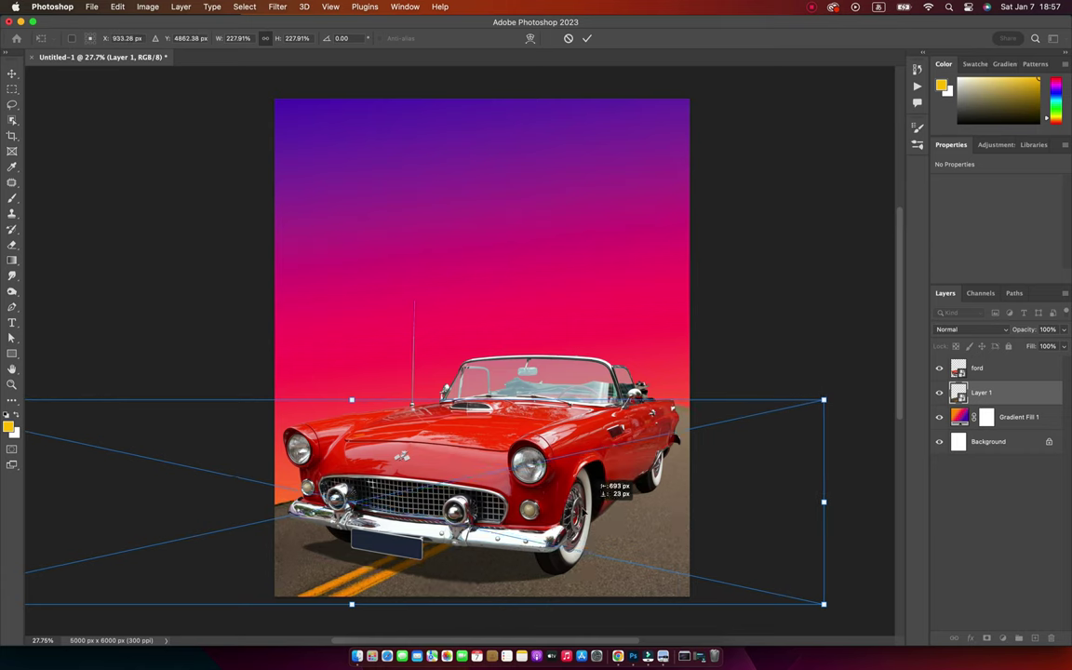
{"action": "left_click_drag", "start_coordinate": [601, 511], "coordinate": [631, 509]}
{"action": "key", "text": "Return"}
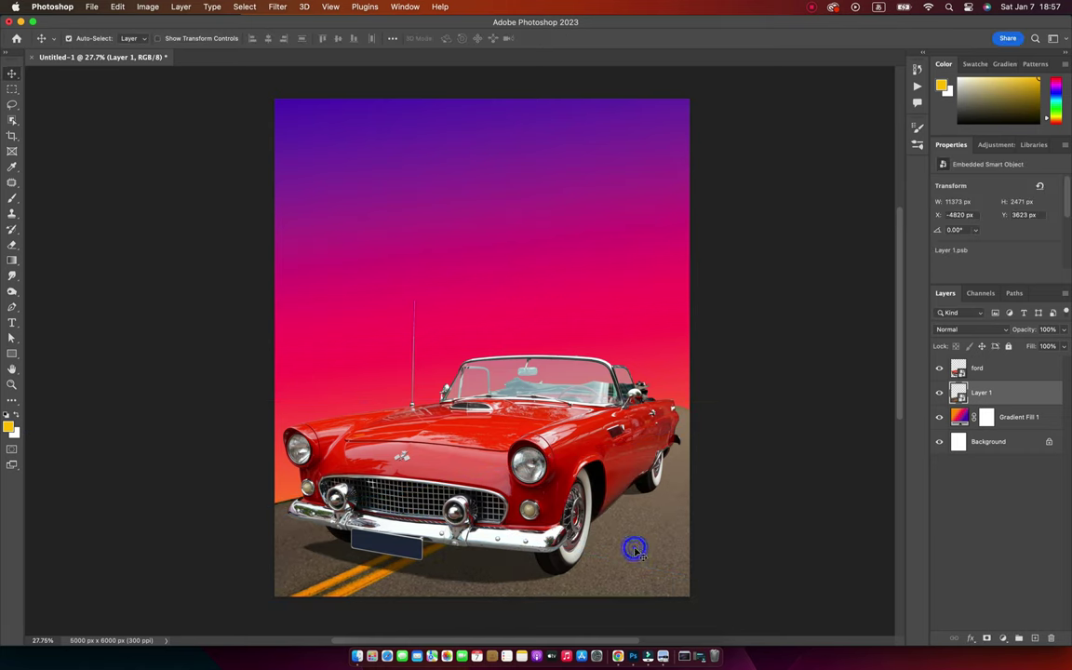
{"action": "left_click_drag", "start_coordinate": [634, 545], "coordinate": [633, 547]}
{"action": "key", "text": "ctrl+t"}
{"action": "left_click_drag", "start_coordinate": [345, 402], "coordinate": [345, 437]}
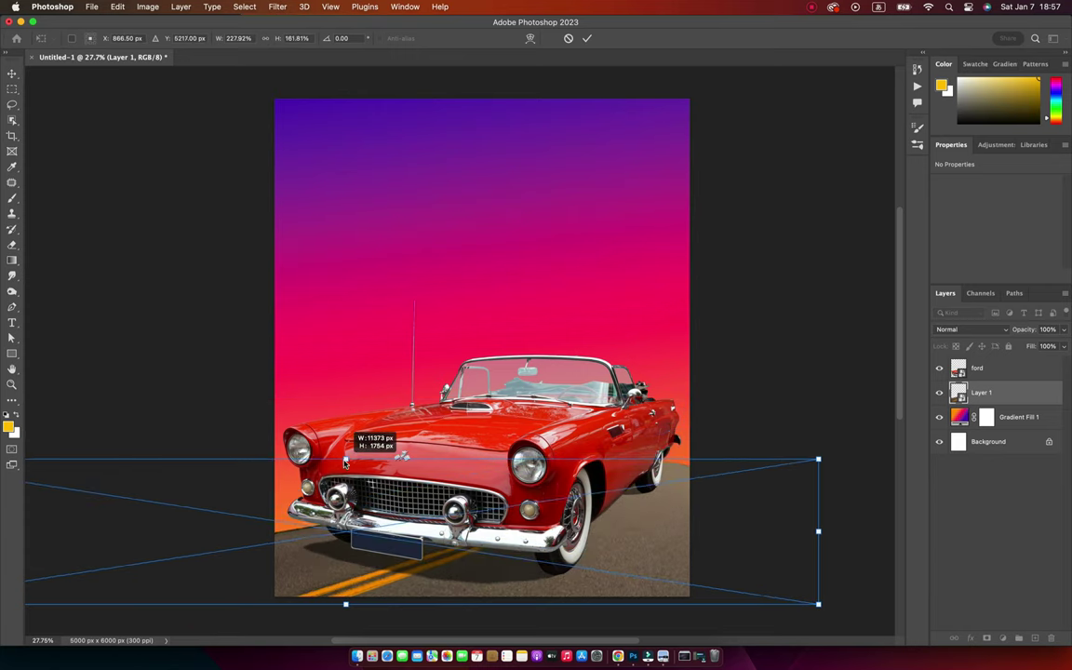
{"action": "left_click_drag", "start_coordinate": [639, 530], "coordinate": [630, 528]}
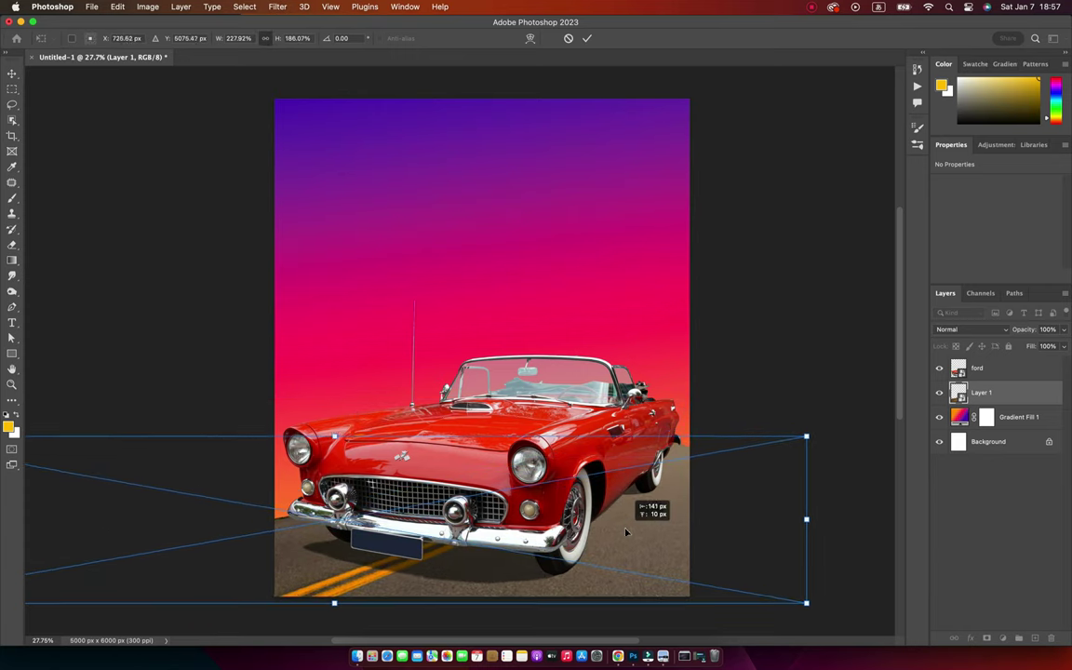
{"action": "double_click", "coordinate": [631, 528]}
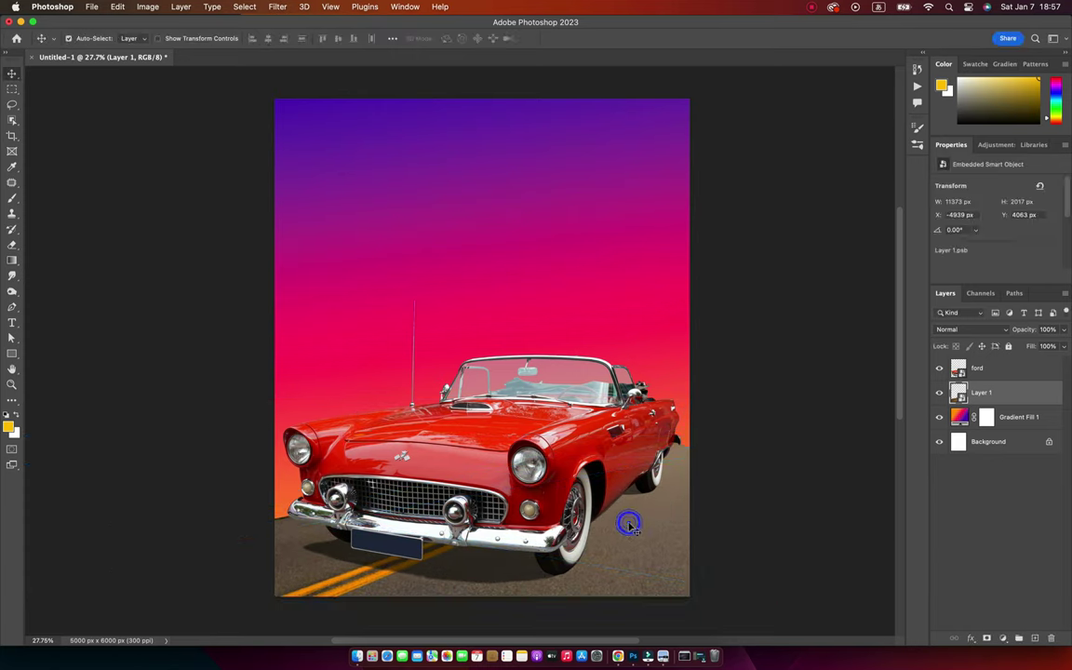
{"action": "double_click", "coordinate": [960, 417]}
{"action": "left_click_drag", "start_coordinate": [673, 379], "coordinate": [643, 332]}
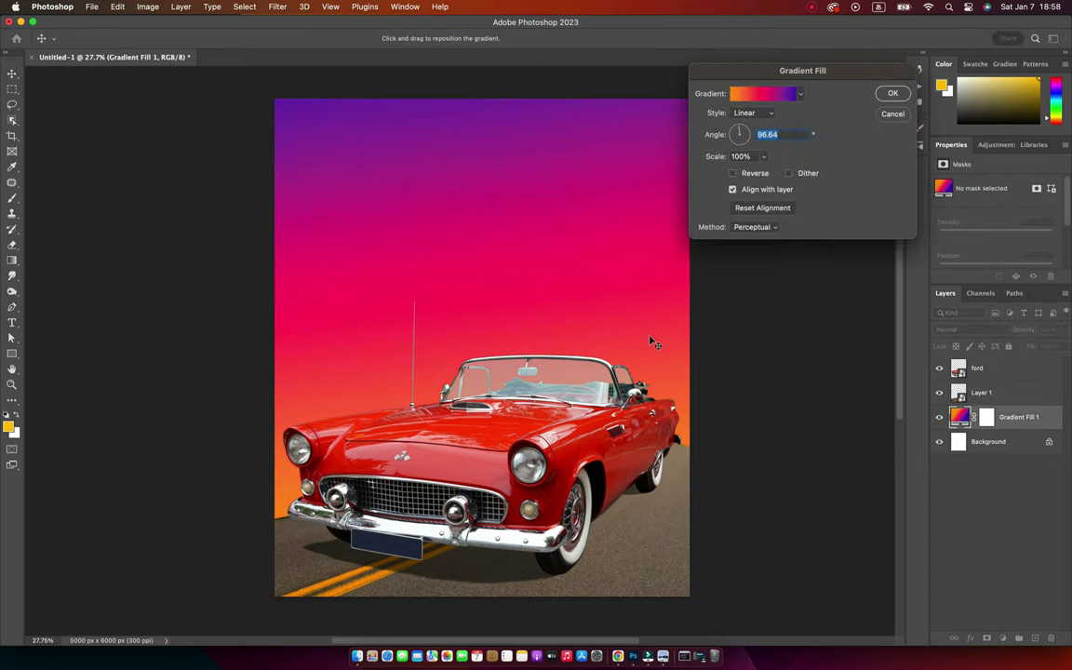
Step: Apply the gradient change and draw a large circle in the sky
{"action": "key", "text": "Return"}
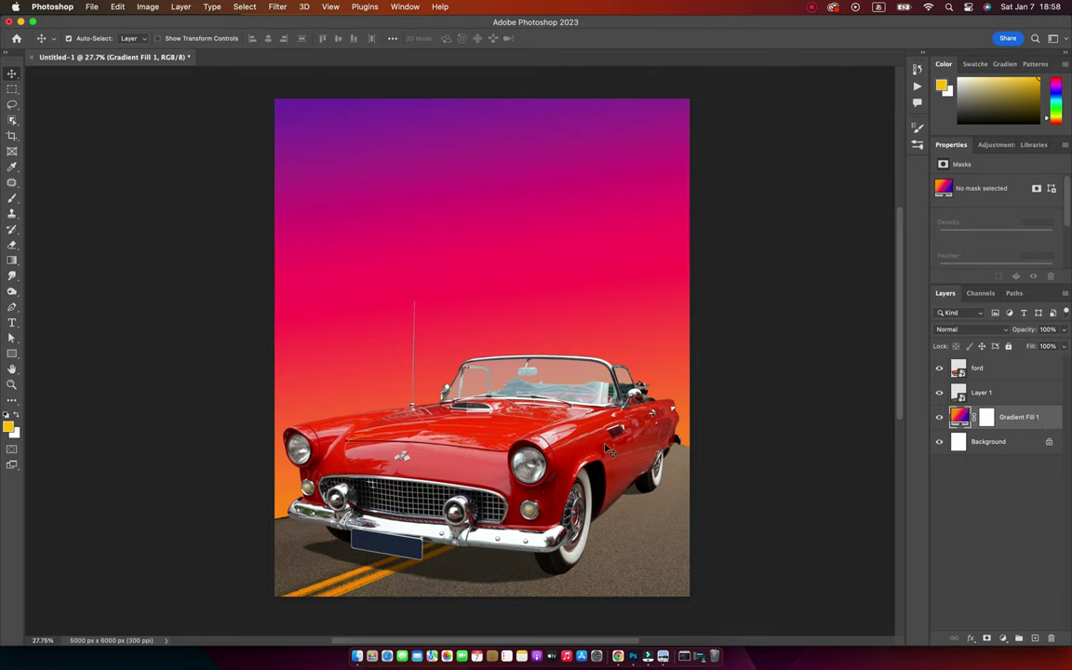
{"action": "left_click", "coordinate": [11, 354]}
{"action": "left_click", "coordinate": [59, 364]}
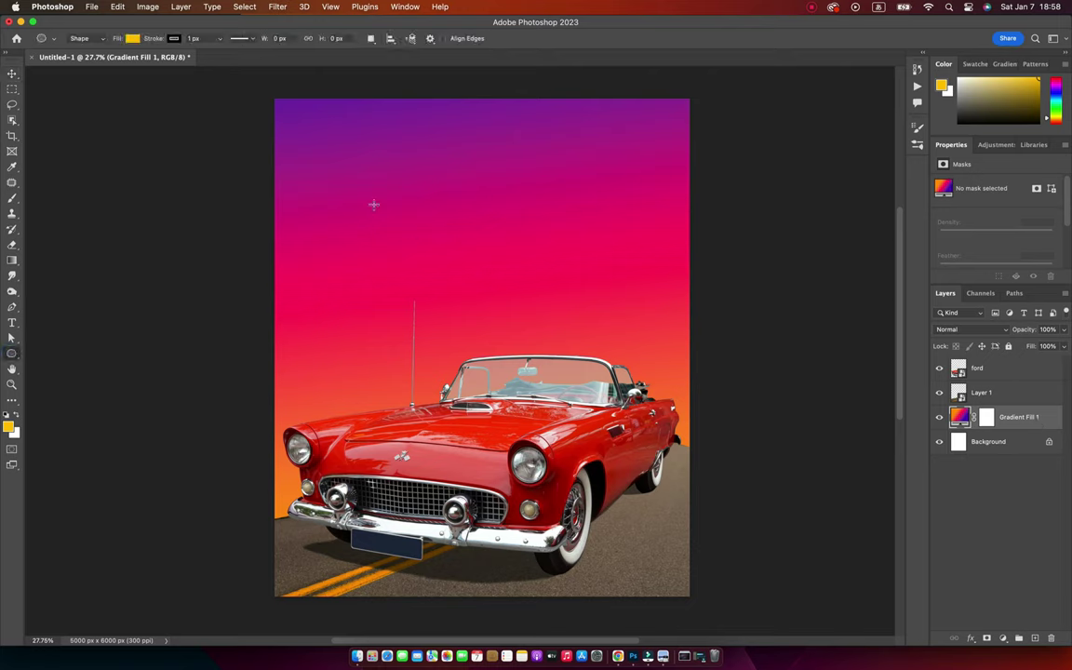
{"action": "mouse_move", "coordinate": [355, 190]}
{"action": "left_mouse_down"}
{"action": "mouse_move", "coordinate": [657, 437]}
{"action": "mouse_move", "coordinate": [729, 514]}
{"action": "left_mouse_up"}
{"action": "key", "text": "v"}
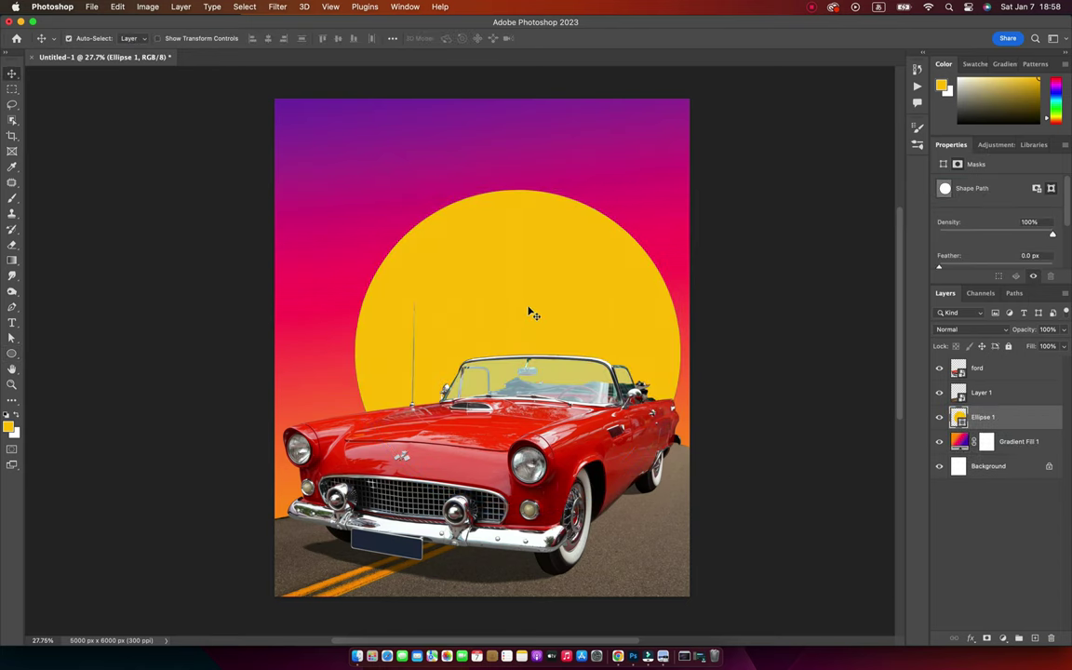
{"action": "left_click_drag", "start_coordinate": [526, 309], "coordinate": [495, 278]}
Step: Color the circle orange #ffa800 and move it up behind the car
{"action": "double_click", "coordinate": [959, 417]}
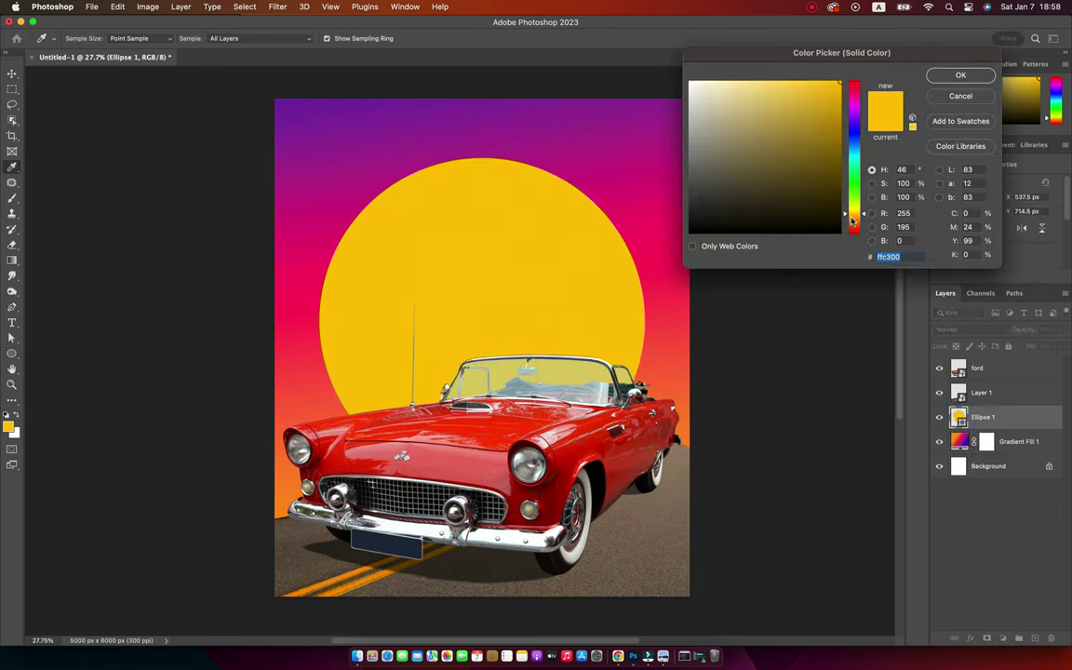
{"action": "left_click_drag", "start_coordinate": [857, 214], "coordinate": [857, 217]}
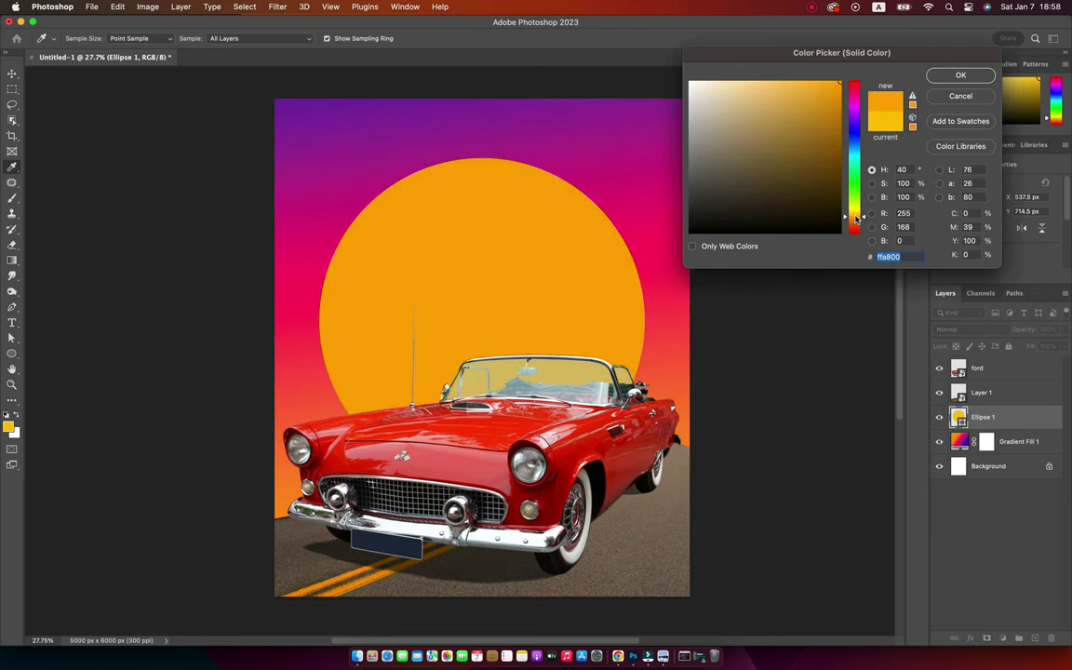
{"action": "key", "text": "Return"}
{"action": "mouse_move", "coordinate": [577, 284]}
{"action": "left_mouse_down"}
{"action": "mouse_move", "coordinate": [588, 264]}
{"action": "mouse_move", "coordinate": [598, 270]}
{"action": "left_mouse_up"}
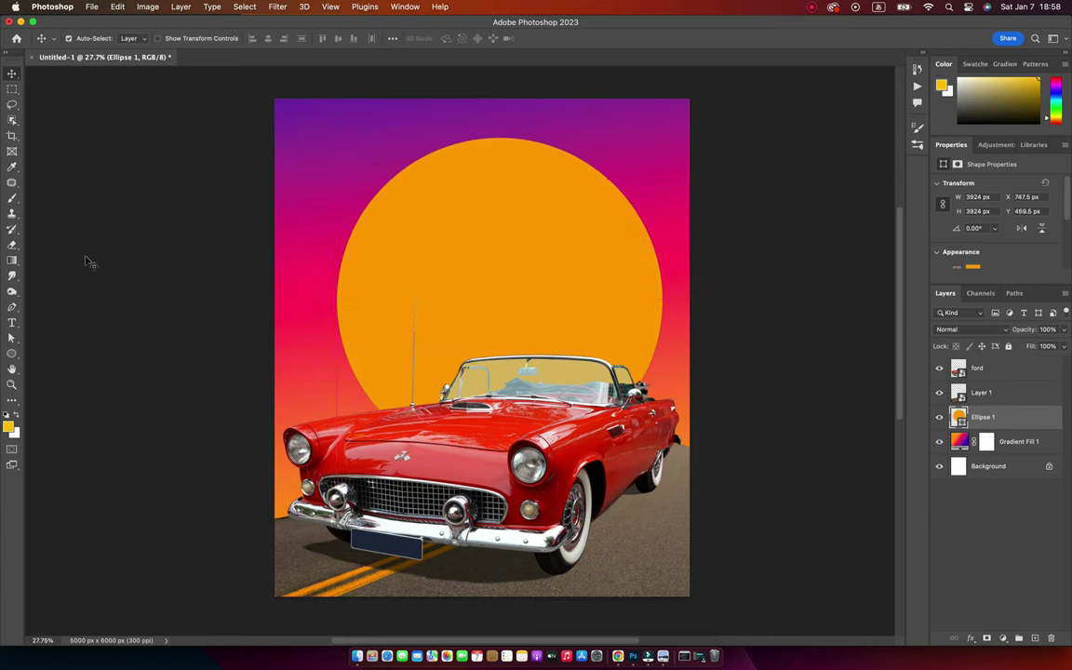
{"action": "left_click", "coordinate": [12, 354]}
{"action": "left_click", "coordinate": [56, 321]}
Step: Draw thin stripe rectangles across the sun, hide the ford car layer, and select all five stripes
{"action": "mouse_move", "coordinate": [298, 173]}
{"action": "left_mouse_down"}
{"action": "mouse_move", "coordinate": [679, 182]}
{"action": "mouse_move", "coordinate": [627, 232]}
{"action": "mouse_move", "coordinate": [641, 346]}
{"action": "mouse_move", "coordinate": [661, 380]}
{"action": "mouse_move", "coordinate": [650, 406]}
{"action": "left_mouse_up"}
{"action": "key", "text": "v"}
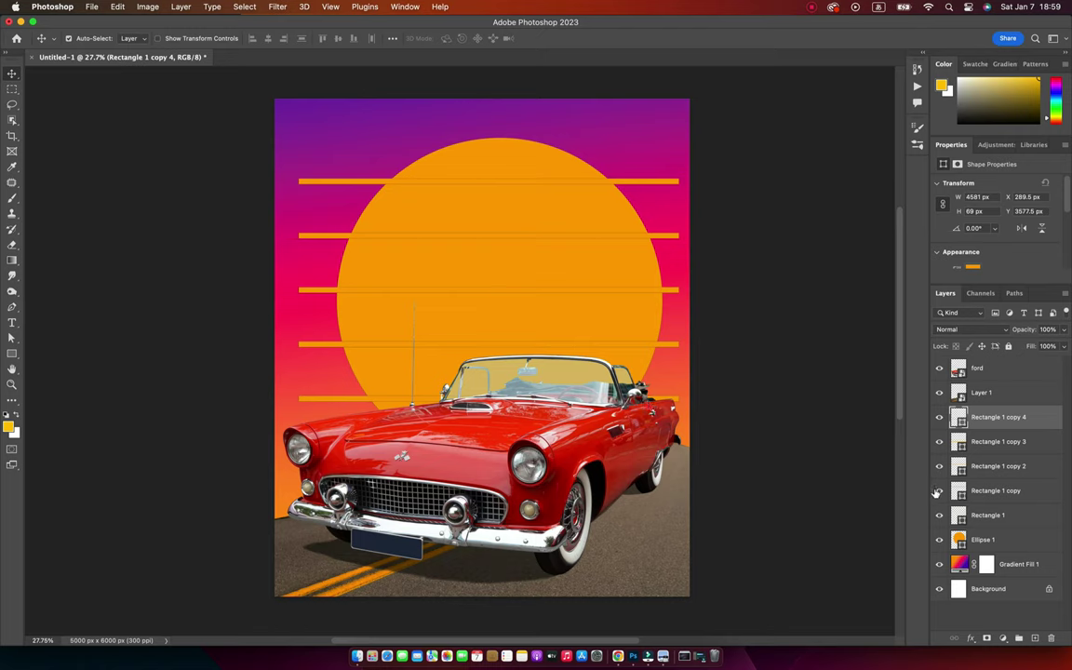
{"action": "left_click", "coordinate": [939, 368]}
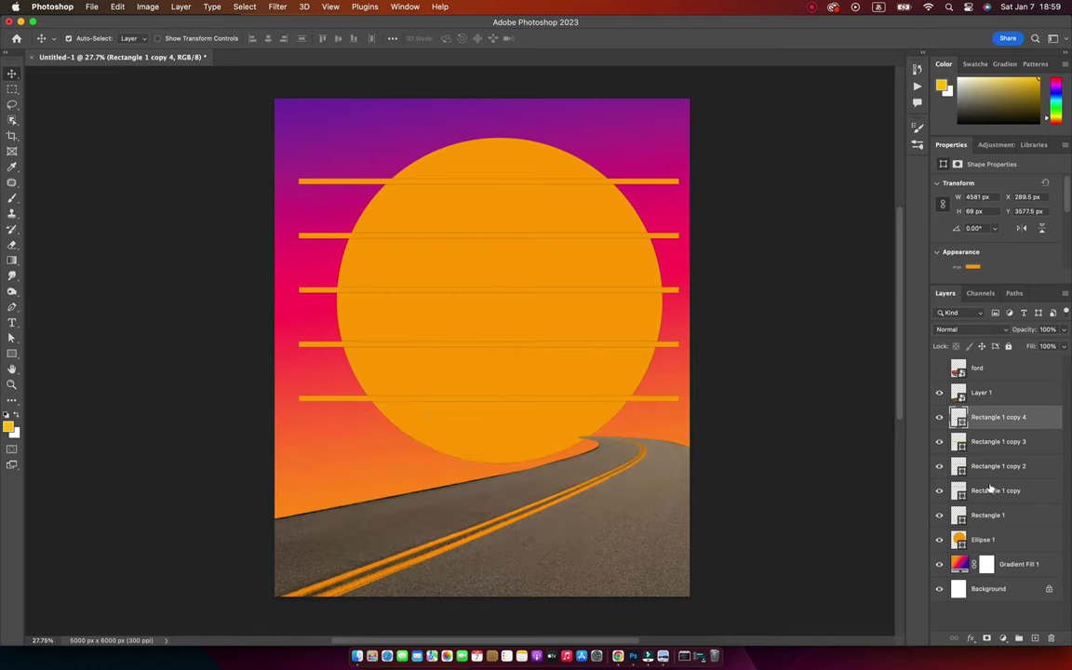
{"action": "left_click", "coordinate": [1022, 496], "text": "shift"}
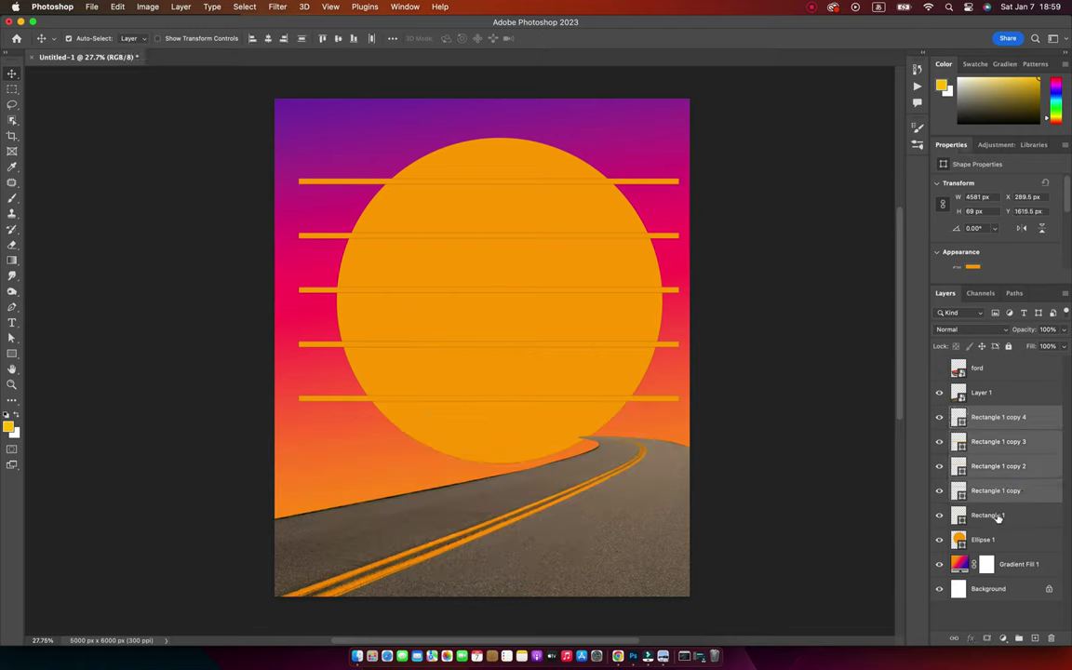
{"action": "left_click", "coordinate": [1002, 515], "text": "shift"}
Step: Combine the five stripe layers into one smart object and move it slightly down over the sun
{"action": "right_click", "coordinate": [988, 419]}
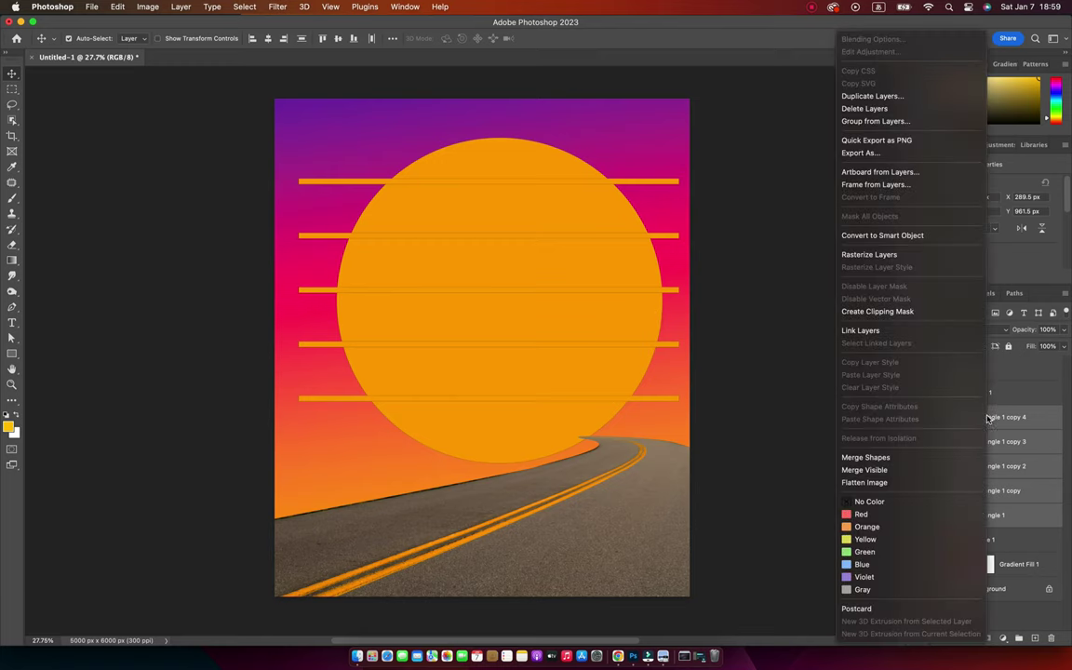
{"action": "left_click", "coordinate": [880, 236]}
{"action": "scroll", "coordinate": [996, 233], "scroll_direction": "down", "scroll_amount": 2}
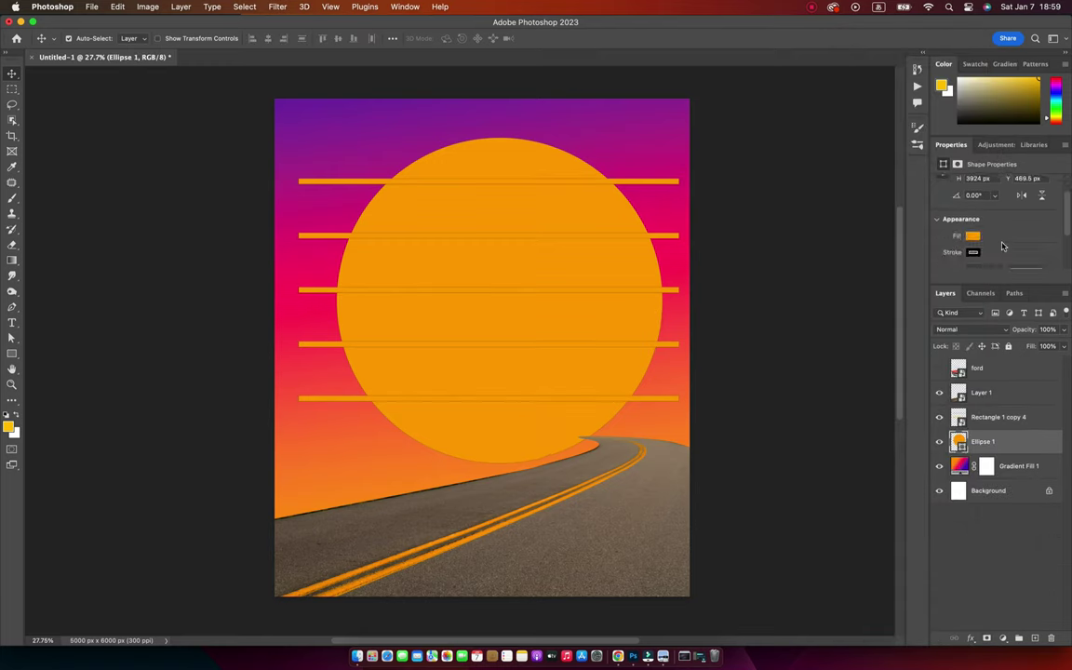
{"action": "left_click", "coordinate": [972, 237]}
{"action": "left_click", "coordinate": [1007, 456]}
{"action": "left_click", "coordinate": [989, 420]}
{"action": "left_click_drag", "start_coordinate": [580, 358], "coordinate": [584, 372]}
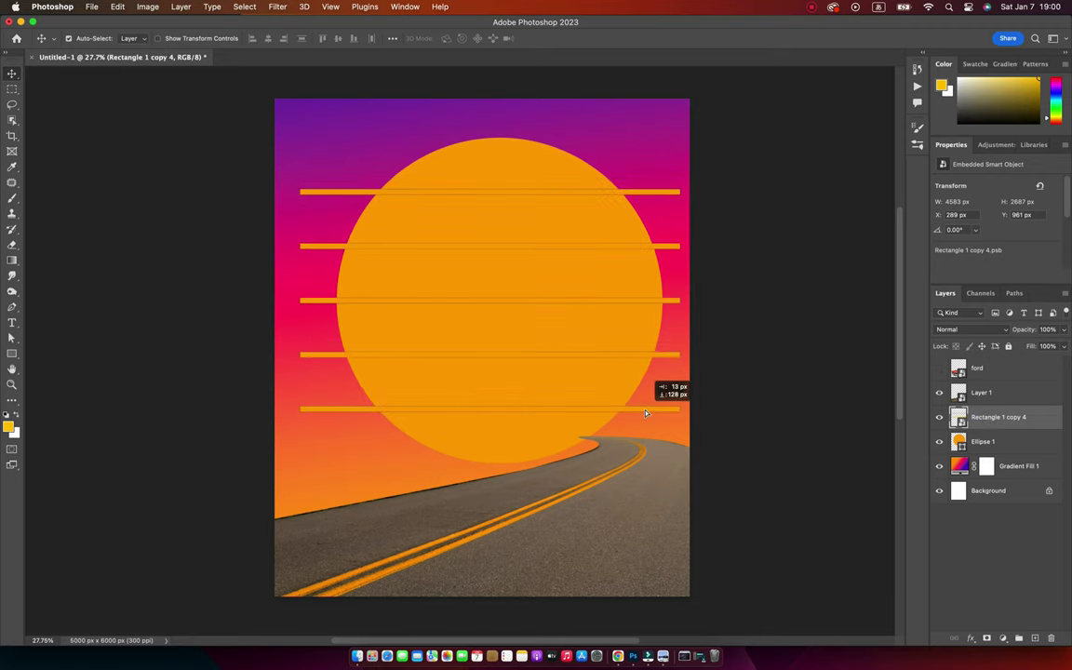
Step: Mask the sun with the inverted stripe selection, delete the stripe layer, and show the car
{"action": "left_click", "coordinate": [536, 181], "text": "ctrl"}
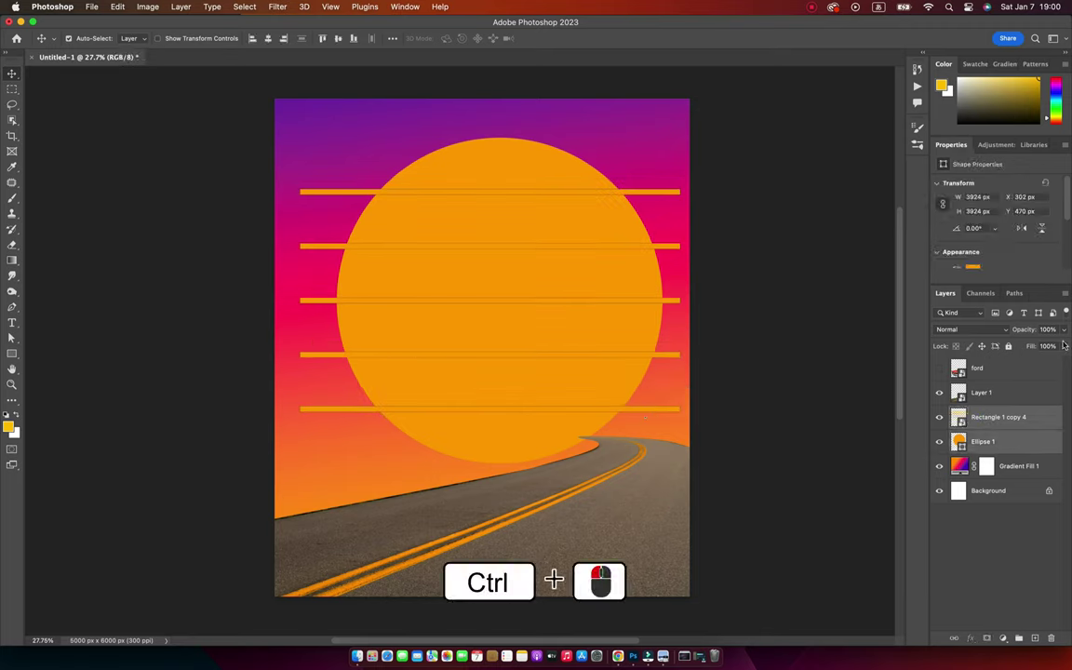
{"action": "left_click", "coordinate": [966, 421]}
{"action": "left_click", "coordinate": [959, 417], "text": "ctrl"}
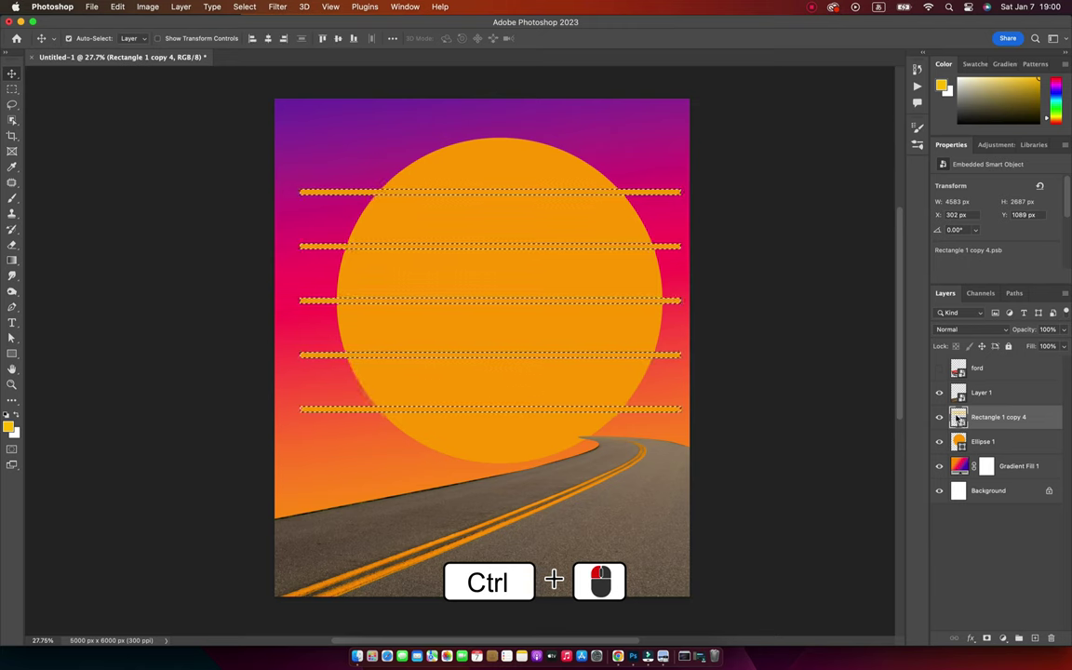
{"action": "left_click", "coordinate": [983, 442]}
{"action": "key", "text": "ctrl+i"}
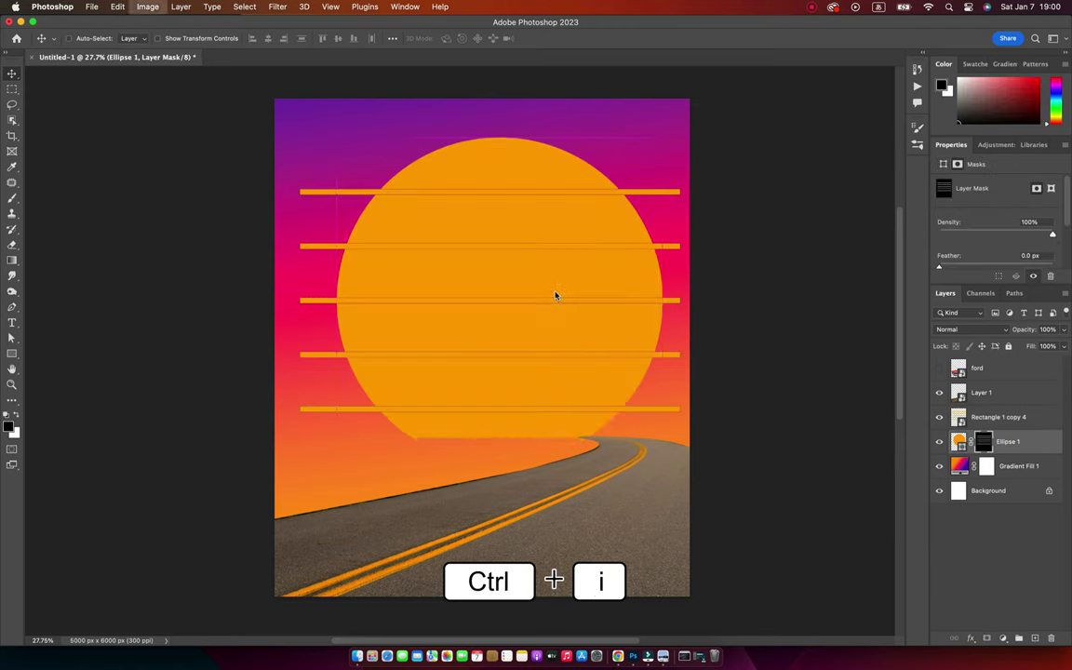
{"action": "left_click", "coordinate": [959, 417]}
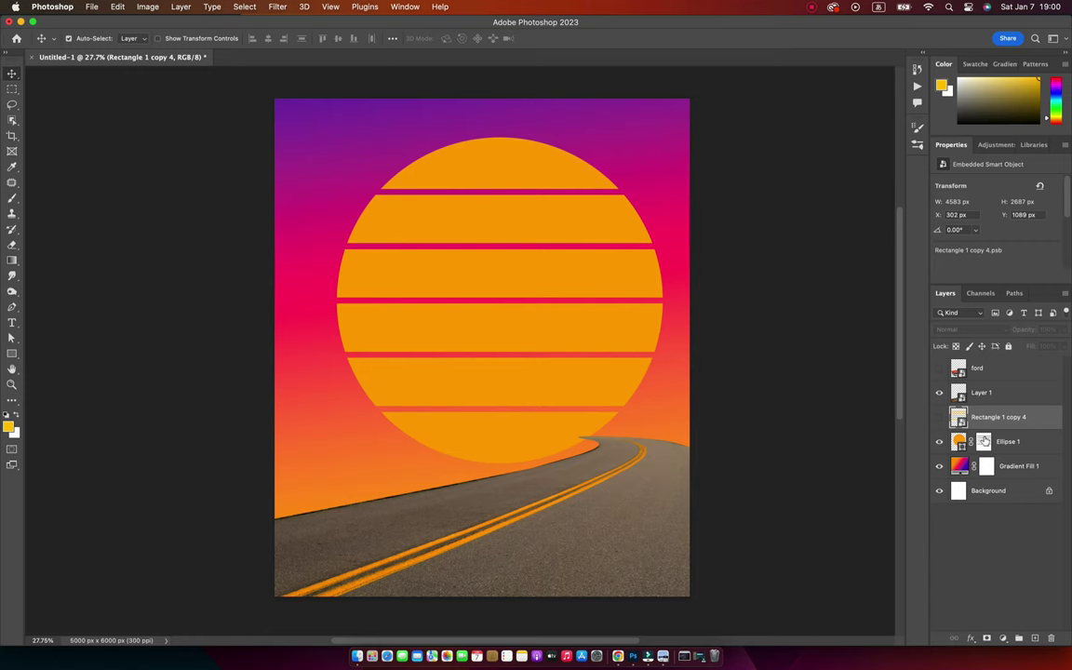
{"action": "left_click", "coordinate": [939, 368]}
{"action": "key", "text": "Delete"}
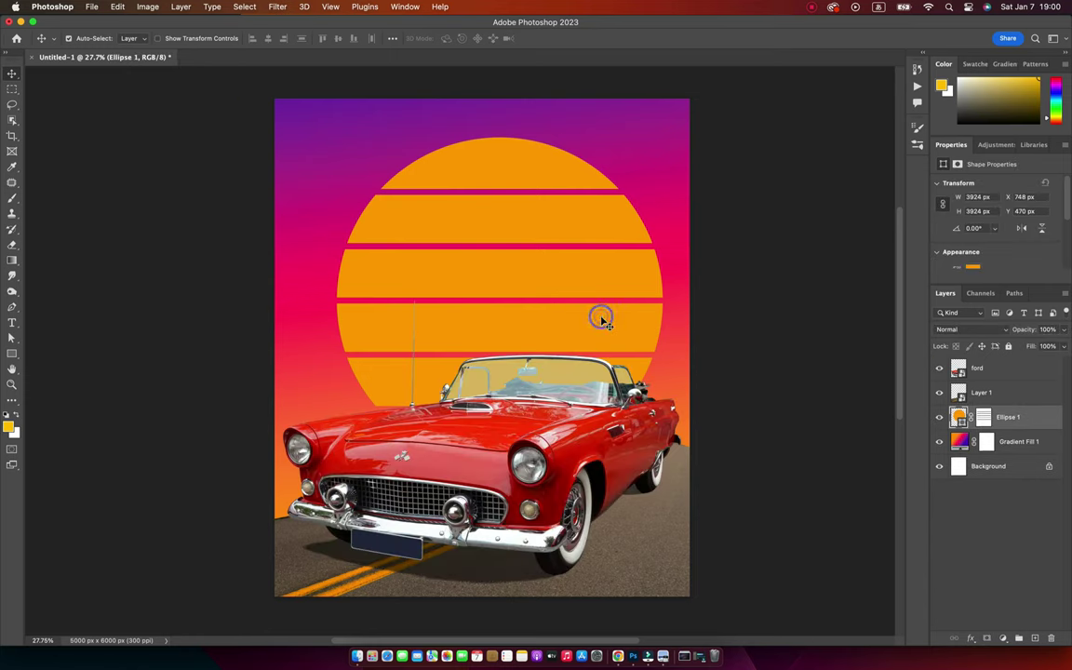
Step: Rotate the striped sun about -8.7° and nudge it slightly left
{"action": "key", "text": "ctrl+t"}
{"action": "left_click_drag", "start_coordinate": [680, 358], "coordinate": [689, 304]}
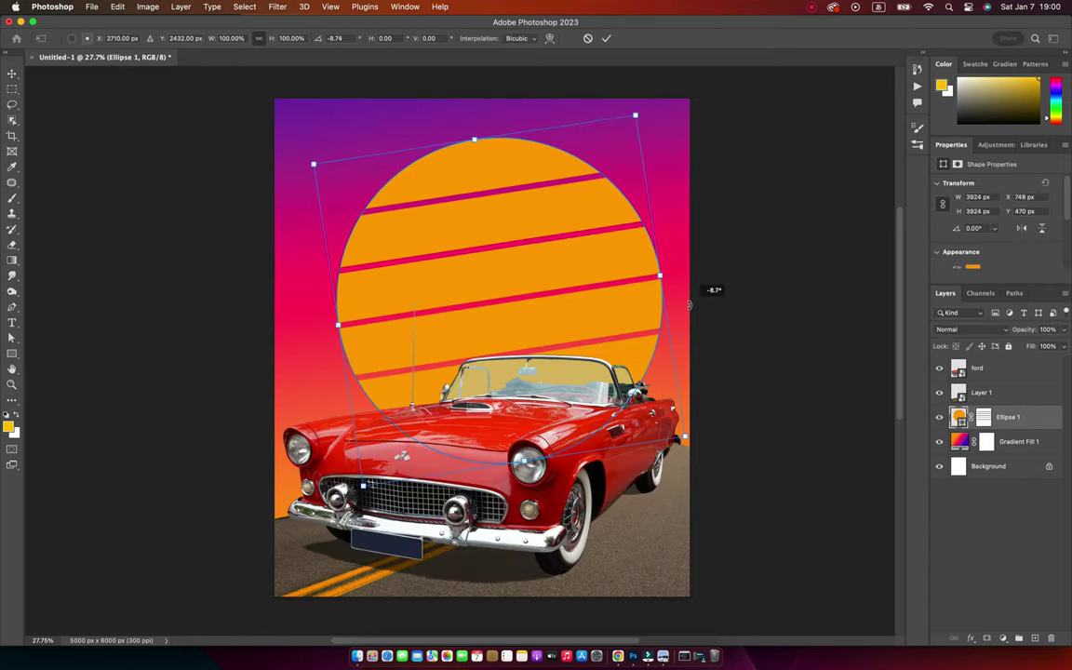
{"action": "left_click_drag", "start_coordinate": [441, 234], "coordinate": [437, 234]}
{"action": "key", "text": "Return"}
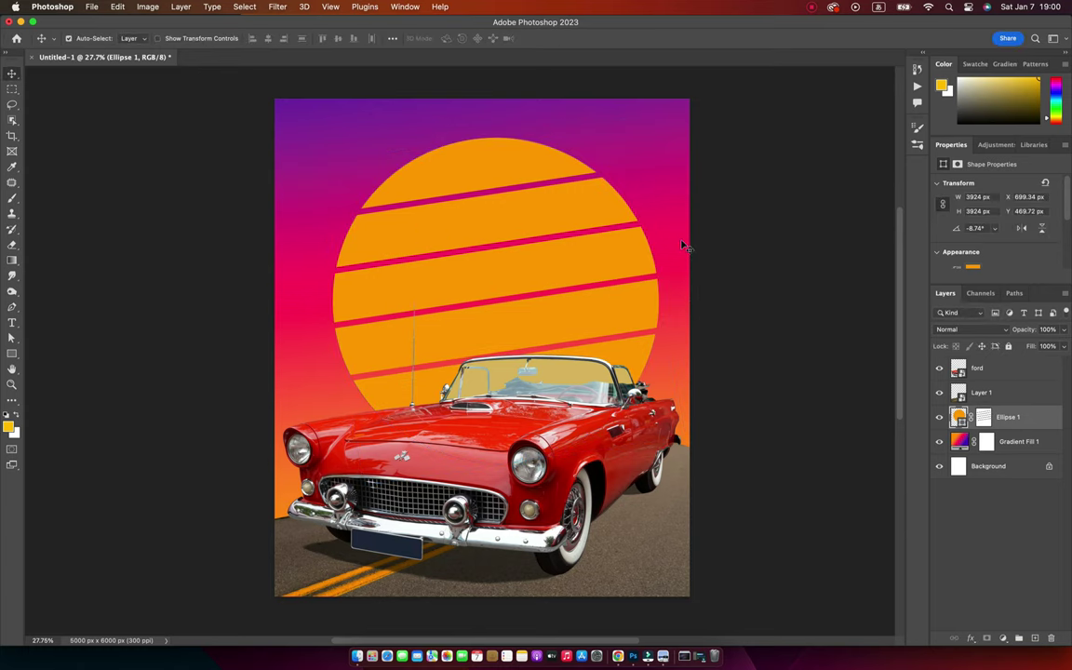
Step: Set the background gradient to 62% scale and a 105.54° angle
{"action": "double_click", "coordinate": [960, 441]}
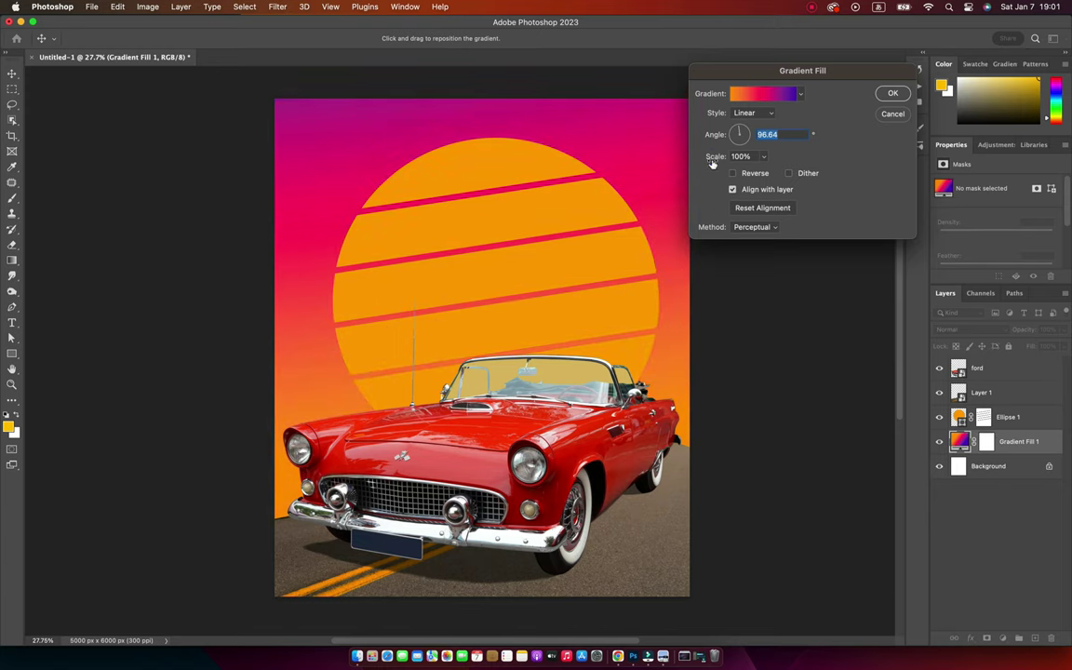
{"action": "mouse_move", "coordinate": [700, 156]}
{"action": "left_mouse_down"}
{"action": "mouse_move", "coordinate": [688, 160]}
{"action": "mouse_move", "coordinate": [678, 221]}
{"action": "left_mouse_up"}
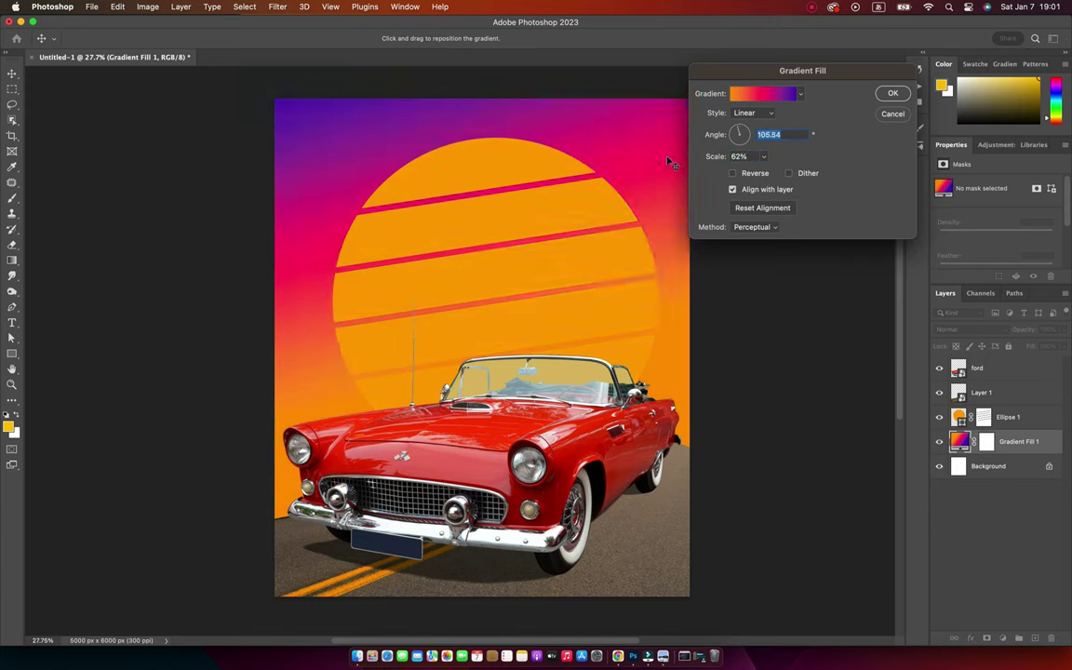
{"action": "left_click", "coordinate": [737, 134]}
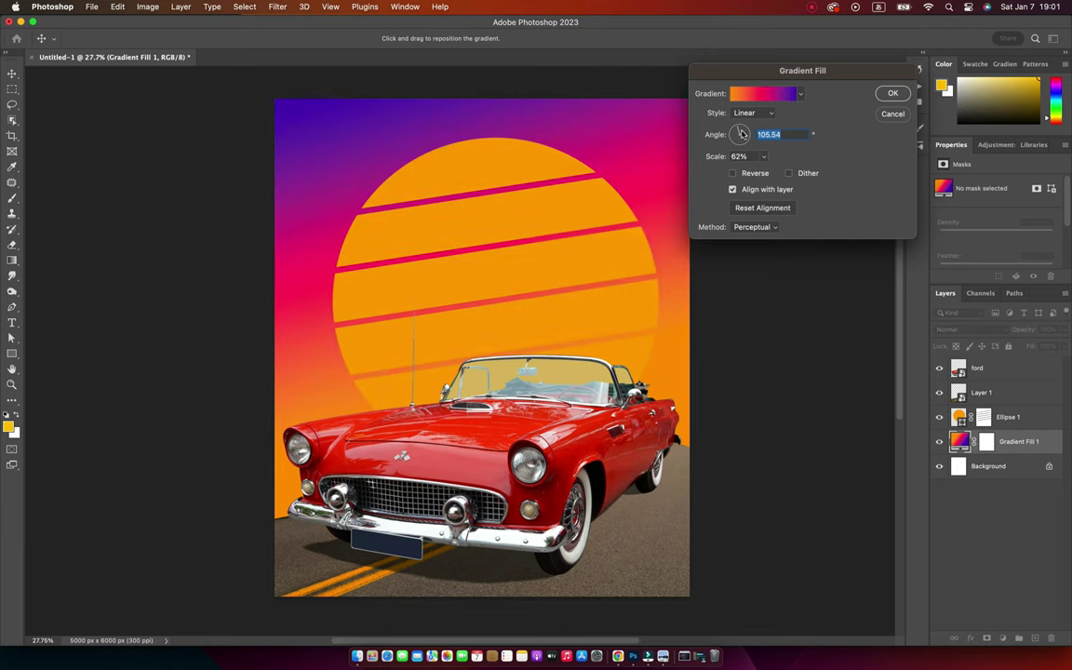
{"action": "left_click", "coordinate": [895, 94]}
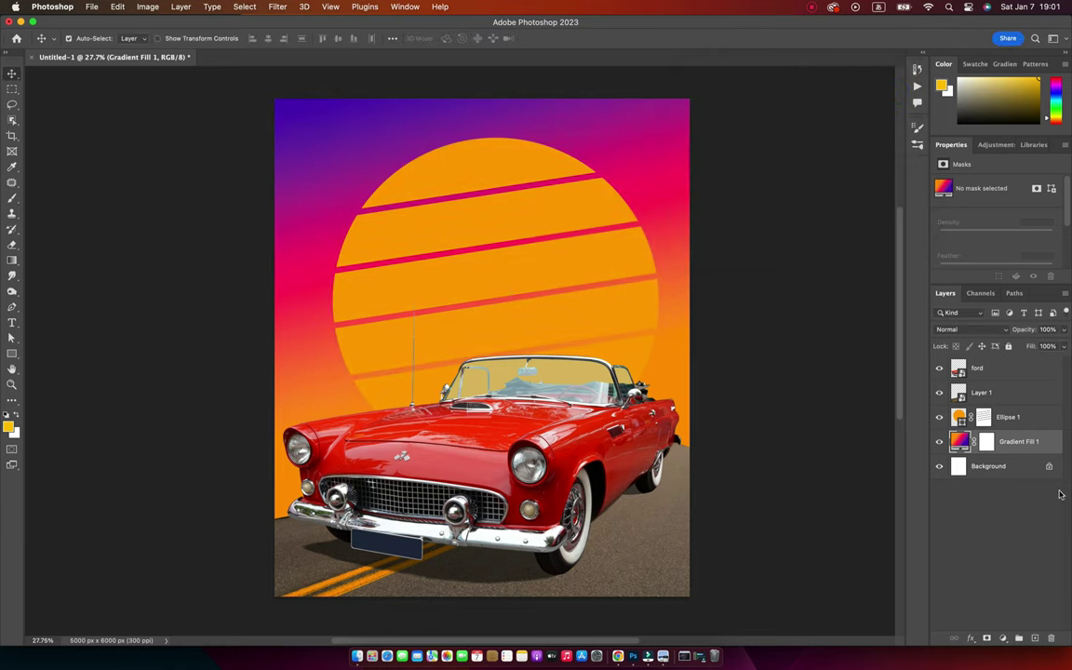
Step: Convert the Ellipse 1 sun layer into a smart object
{"action": "left_click", "coordinate": [1040, 418]}
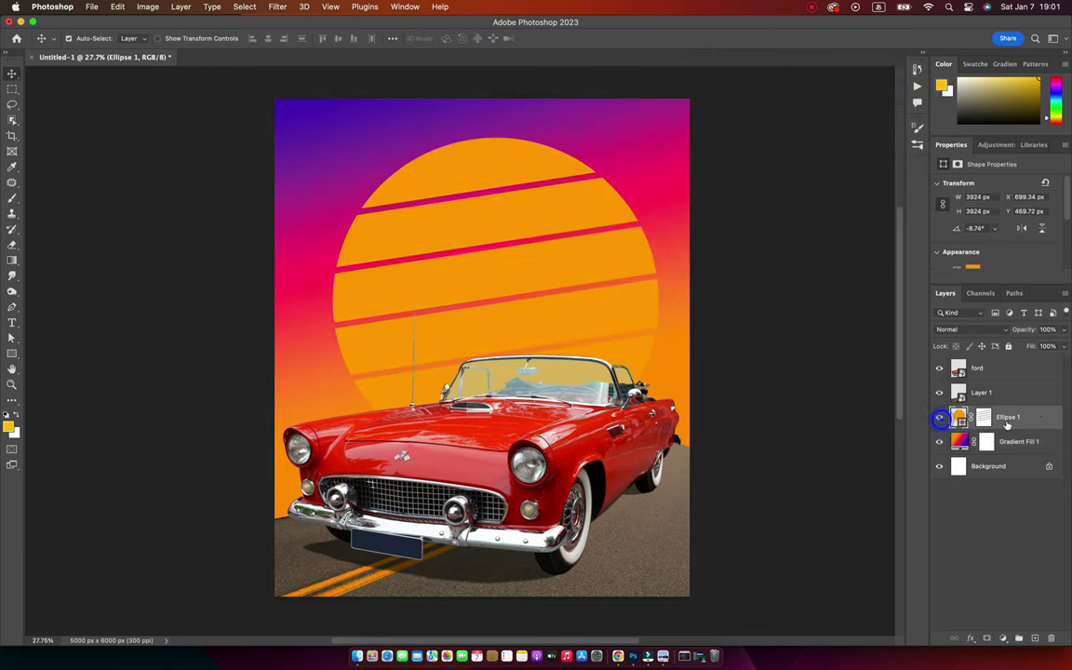
{"action": "right_click", "coordinate": [938, 418]}
{"action": "left_click", "coordinate": [870, 220]}
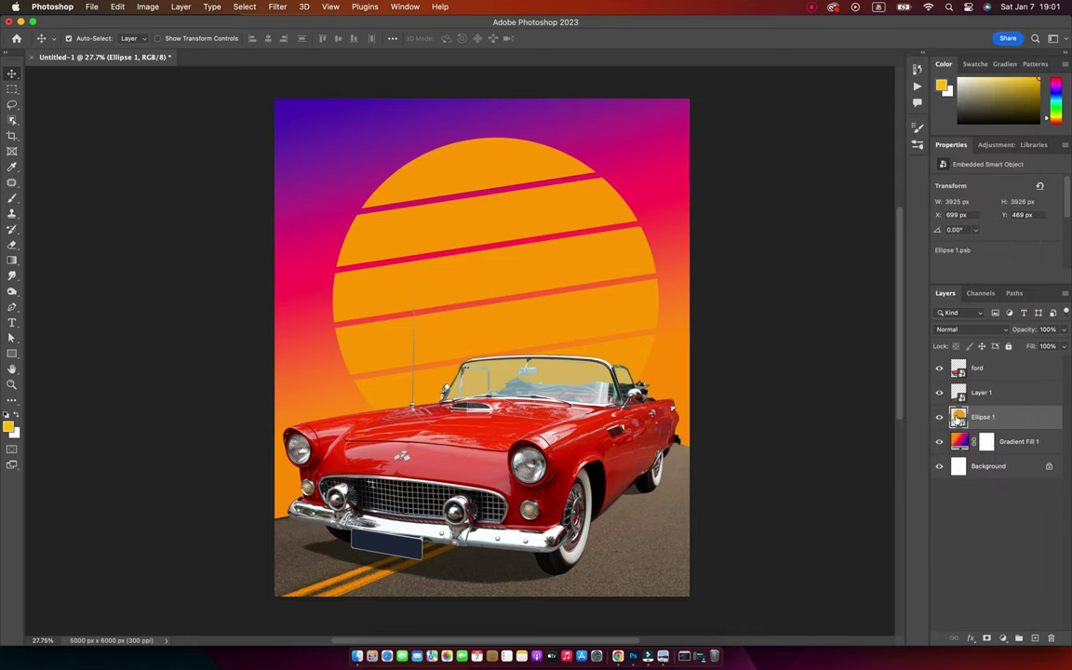
Step: Give the sun a faint orange Outer Glow
{"action": "double_click", "coordinate": [1027, 418]}
{"action": "left_click_drag", "start_coordinate": [800, 146], "coordinate": [795, 53]}
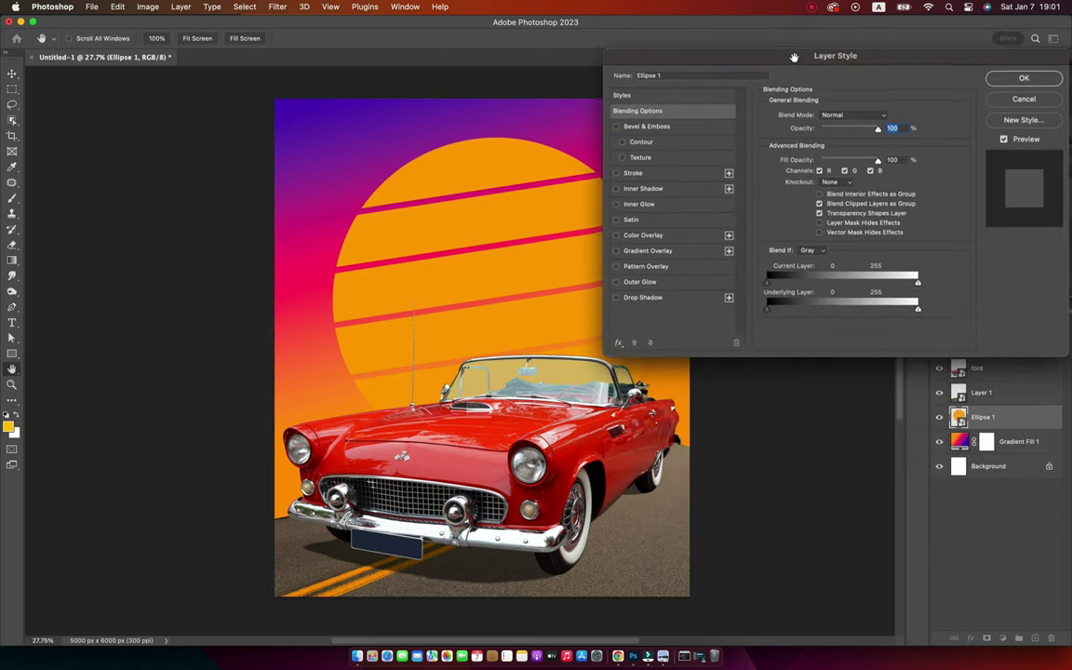
{"action": "mouse_move", "coordinate": [514, 311]}
{"action": "left_mouse_down"}
{"action": "mouse_move", "coordinate": [382, 304]}
{"action": "mouse_move", "coordinate": [393, 307]}
{"action": "left_mouse_up"}
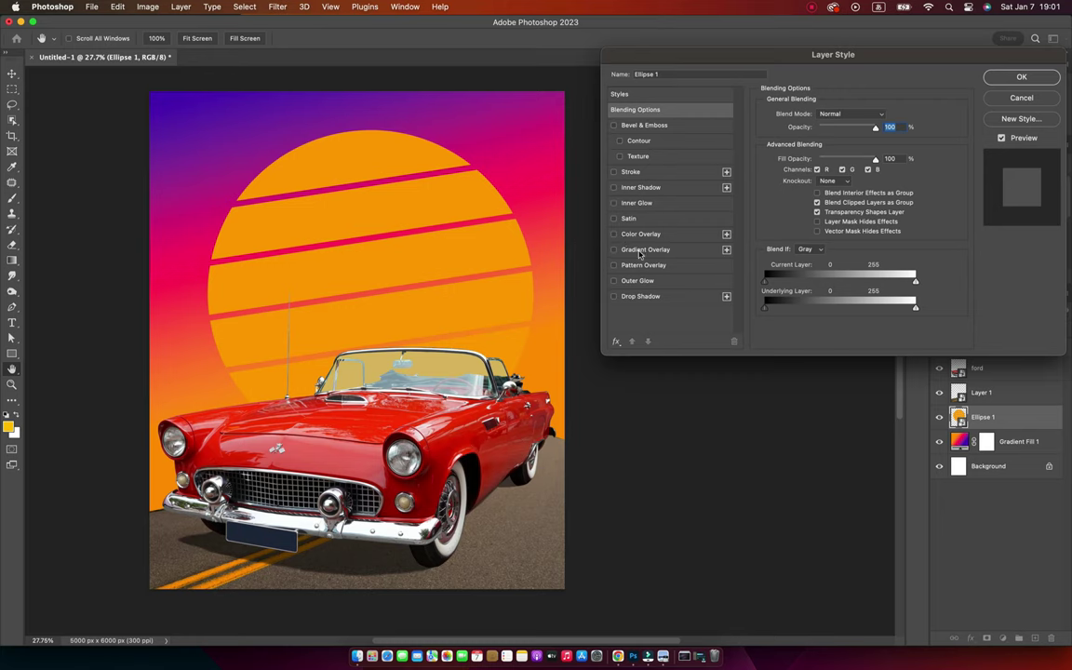
{"action": "left_click", "coordinate": [637, 280]}
{"action": "left_click", "coordinate": [789, 155]}
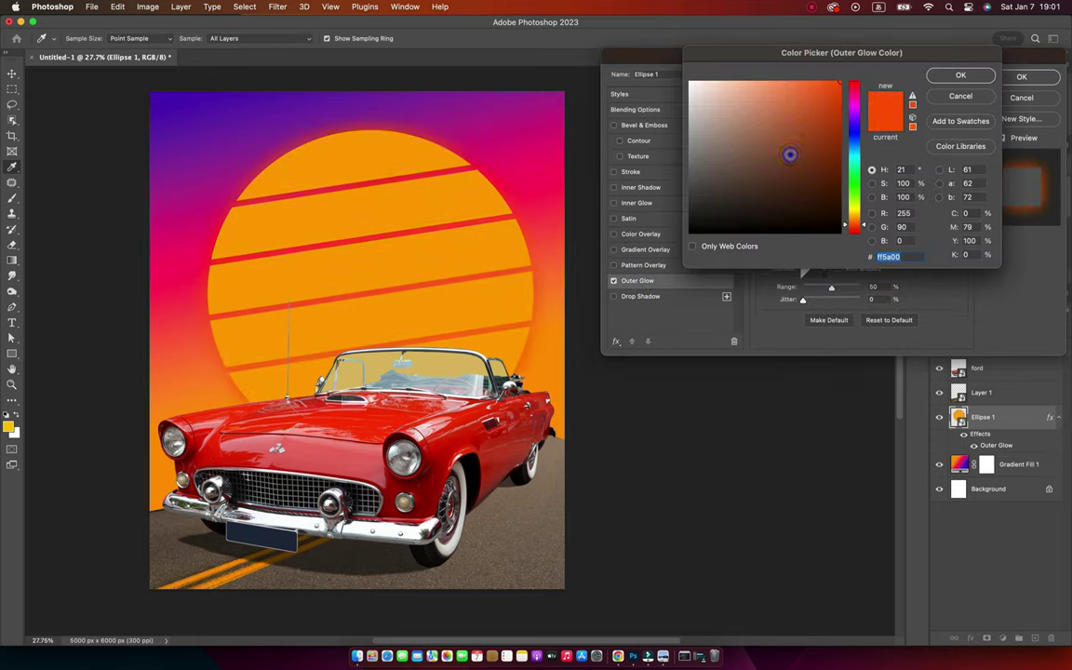
{"action": "left_click", "coordinate": [961, 75]}
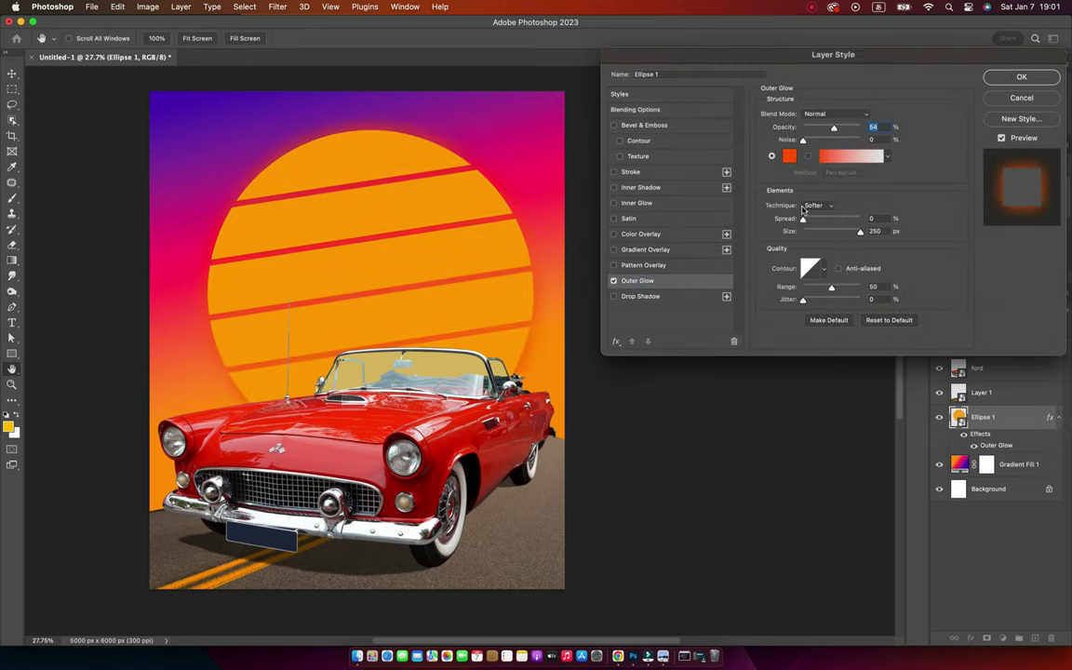
{"action": "left_click_drag", "start_coordinate": [836, 130], "coordinate": [825, 130]}
Step: Add a reddish-pink Inner Glow at about 57% opacity with a larger size
{"action": "left_click", "coordinate": [638, 204]}
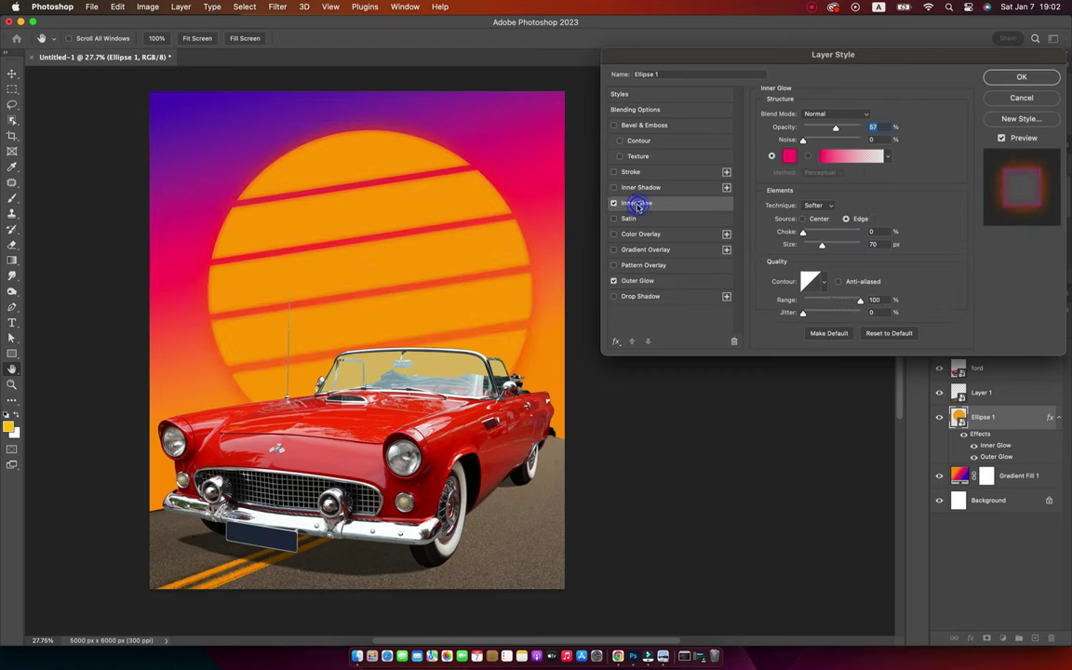
{"action": "left_click", "coordinate": [789, 156]}
{"action": "left_click_drag", "start_coordinate": [857, 95], "coordinate": [861, 89]}
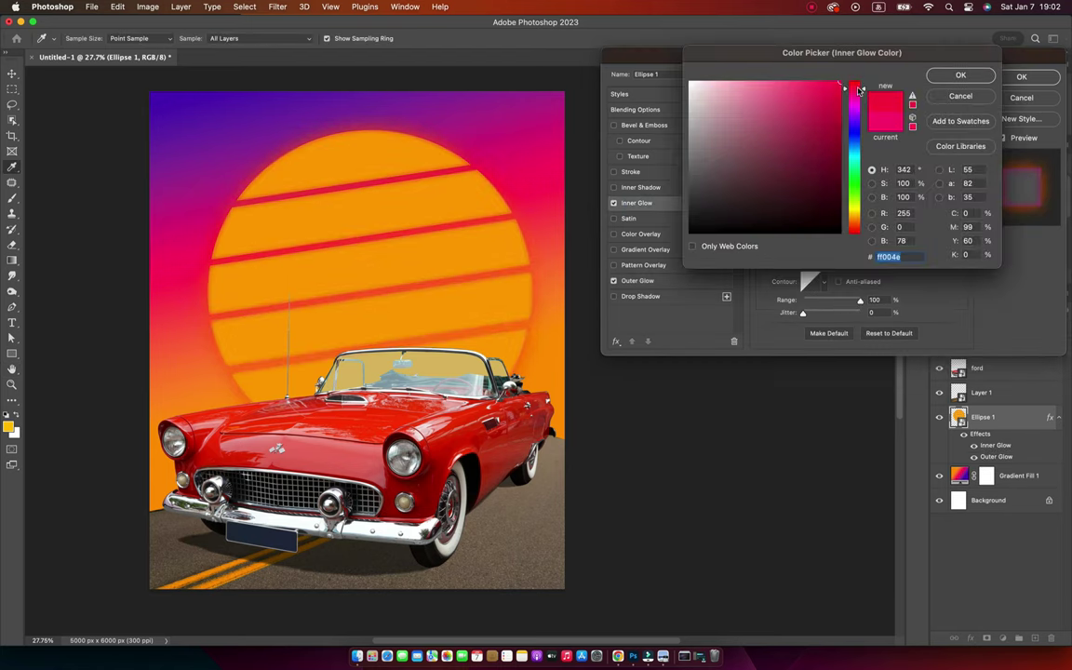
{"action": "left_click", "coordinate": [963, 75]}
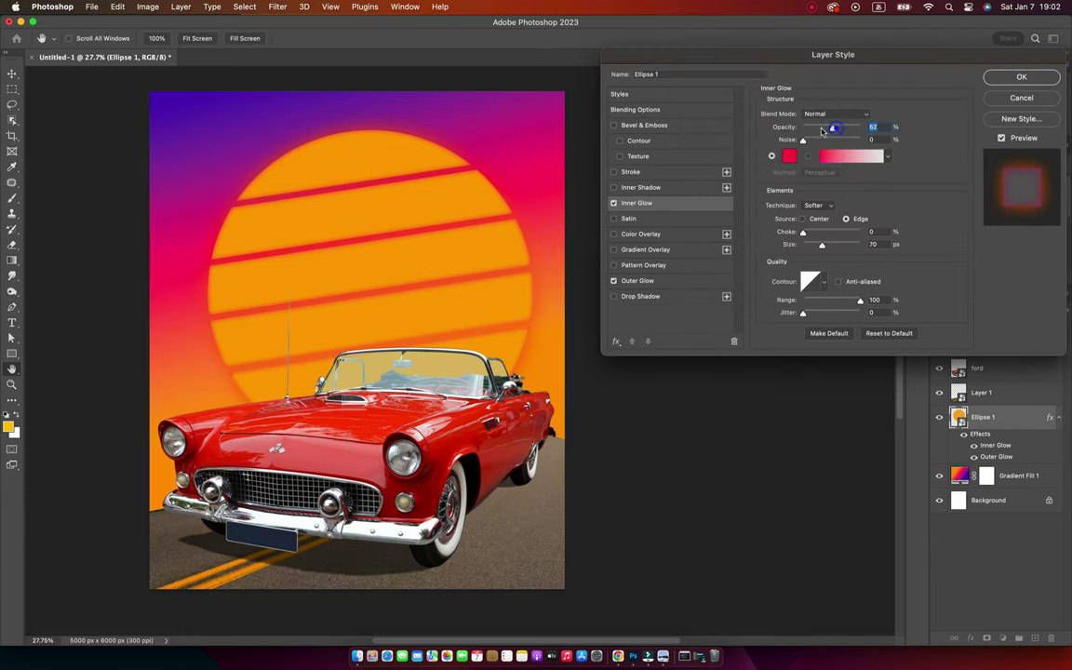
{"action": "left_click_drag", "start_coordinate": [822, 130], "coordinate": [821, 131]}
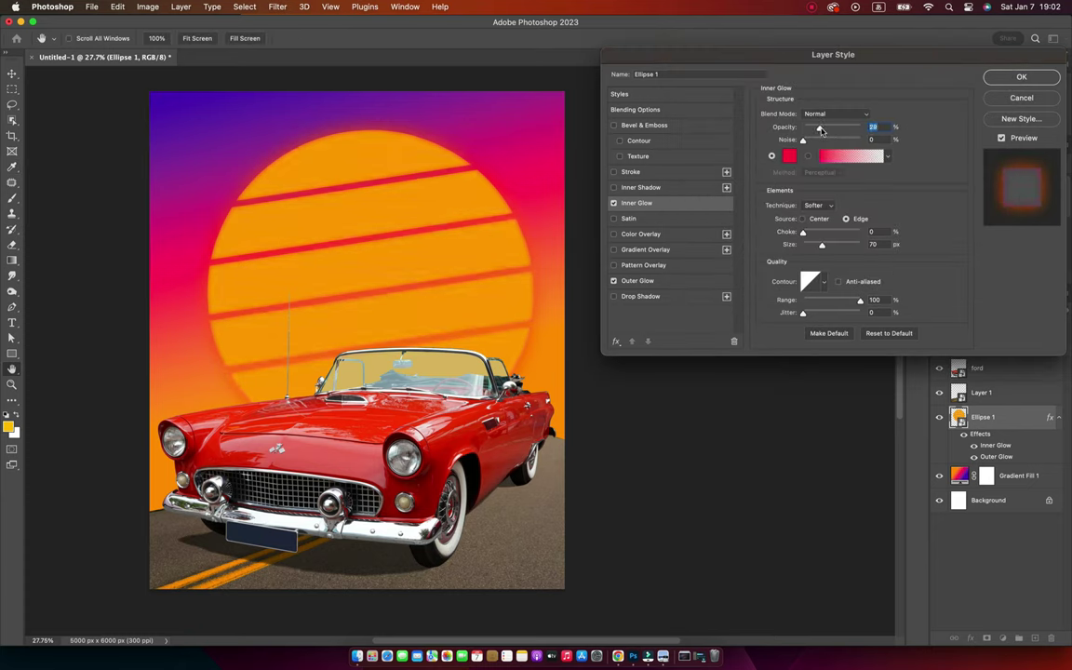
{"action": "mouse_move", "coordinate": [824, 246]}
{"action": "left_mouse_down"}
{"action": "mouse_move", "coordinate": [848, 245]}
{"action": "mouse_move", "coordinate": [837, 241]}
{"action": "left_mouse_up"}
{"action": "left_click_drag", "start_coordinate": [822, 127], "coordinate": [837, 128]}
{"action": "key", "text": "Return"}
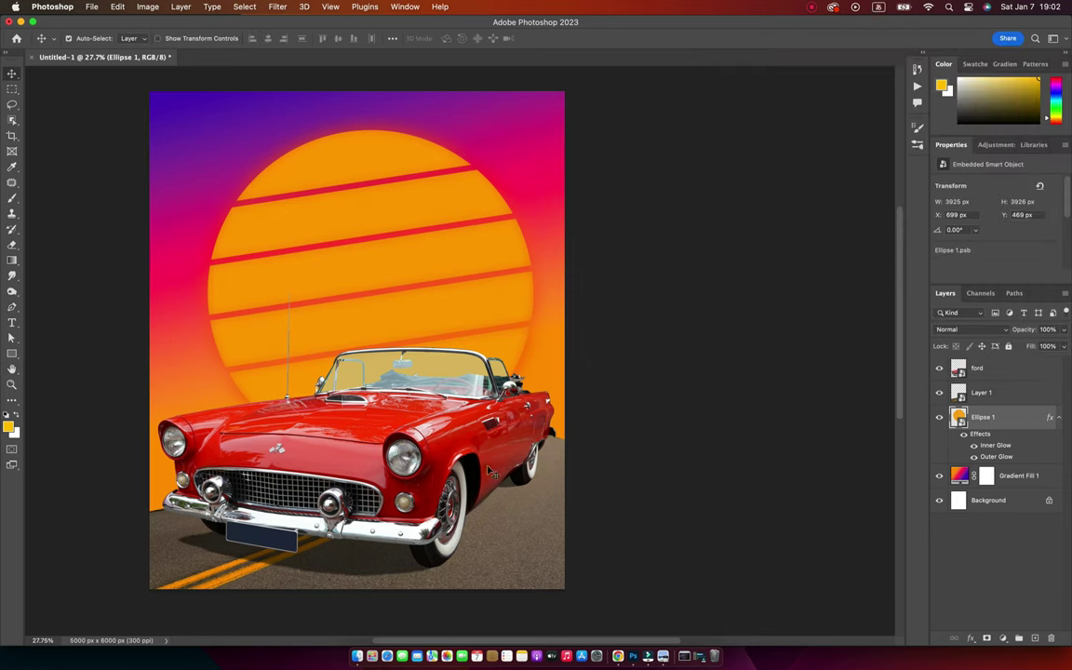
Step: Add a red 250 px Lighten drop shadow to the sun
{"action": "double_click", "coordinate": [1005, 421]}
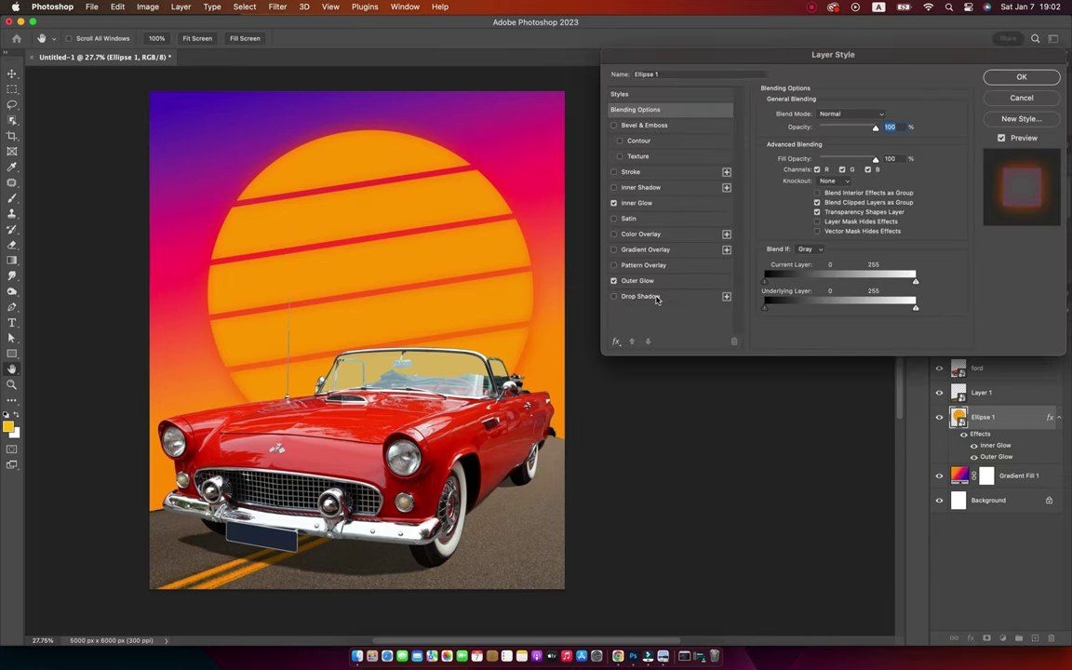
{"action": "left_click", "coordinate": [651, 297]}
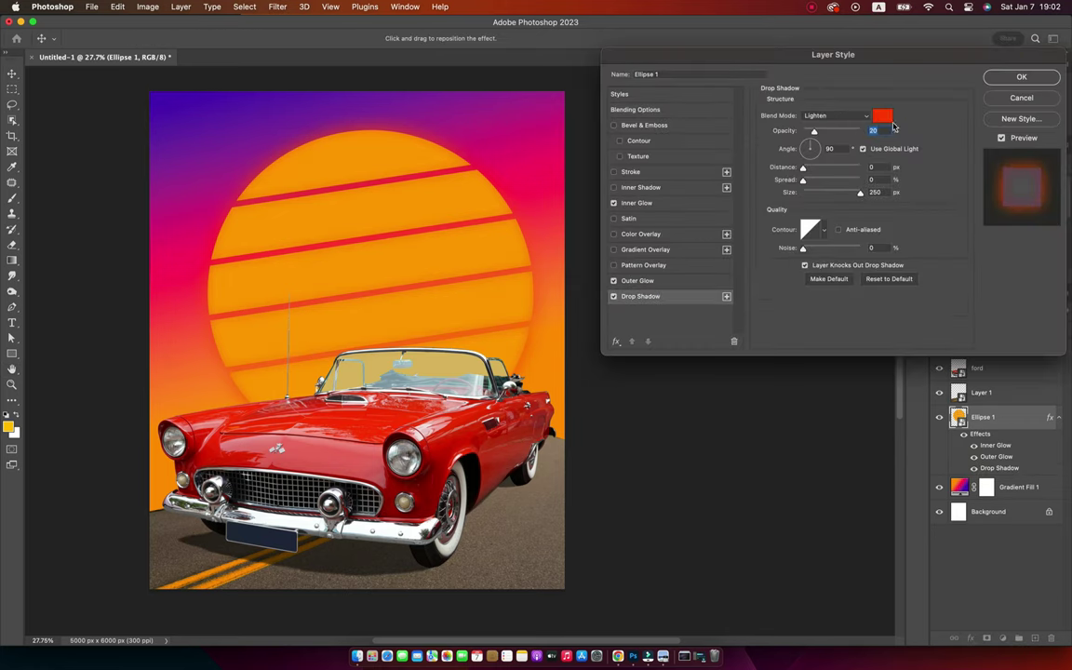
{"action": "left_click", "coordinate": [614, 296]}
{"action": "left_click", "coordinate": [1021, 78]}
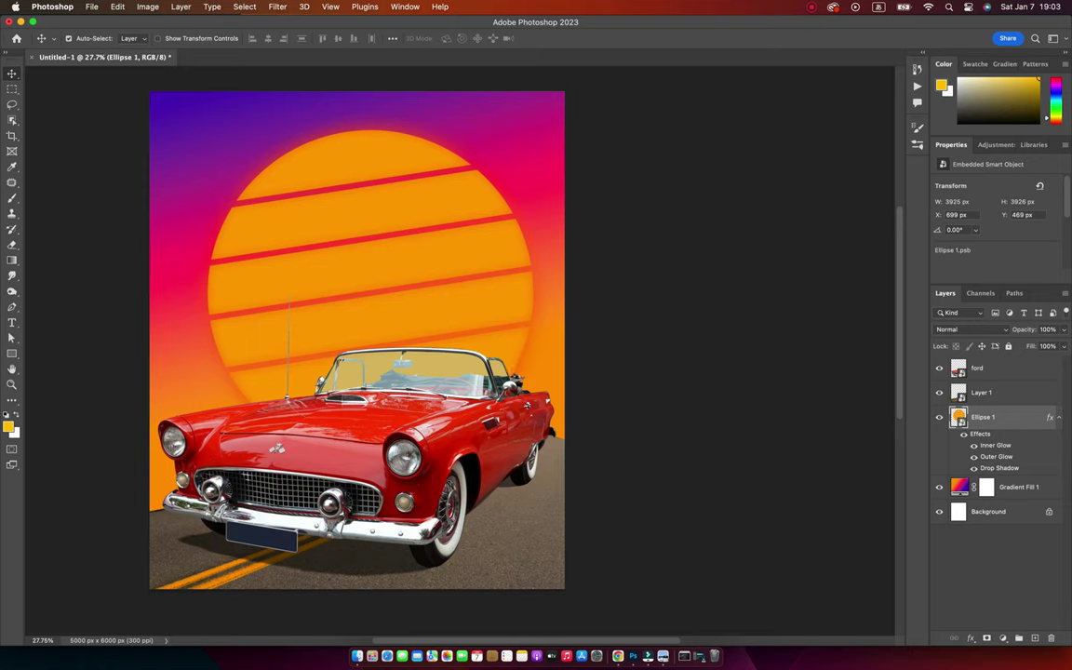
{"action": "left_click", "coordinate": [1058, 417]}
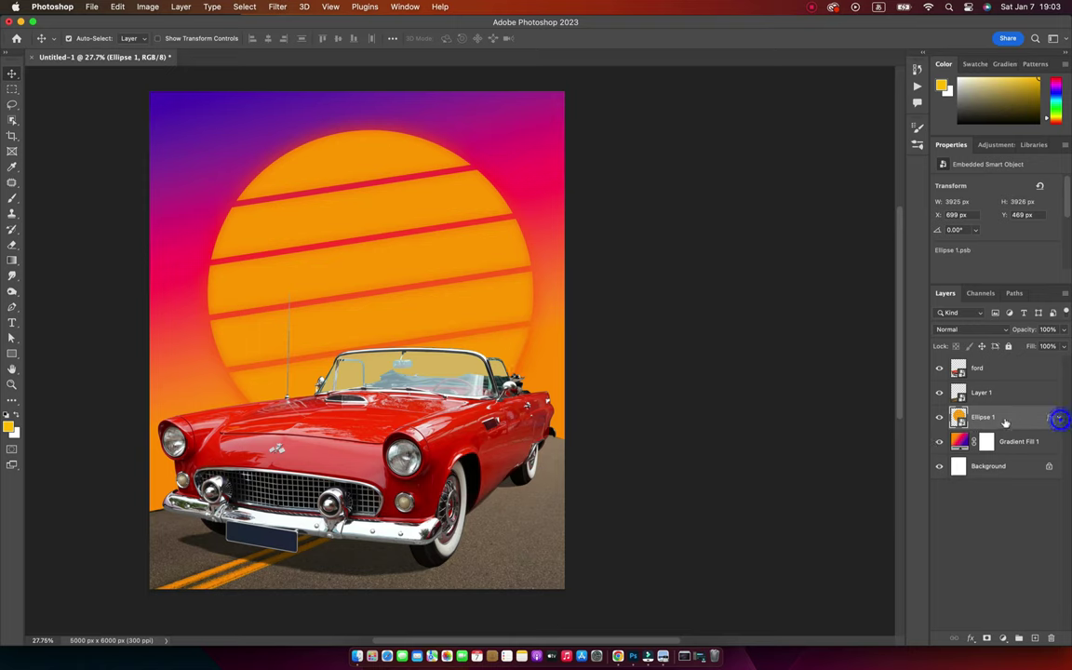
Step: Try shifting the background gradient's position, then discard the change
{"action": "double_click", "coordinate": [960, 441]}
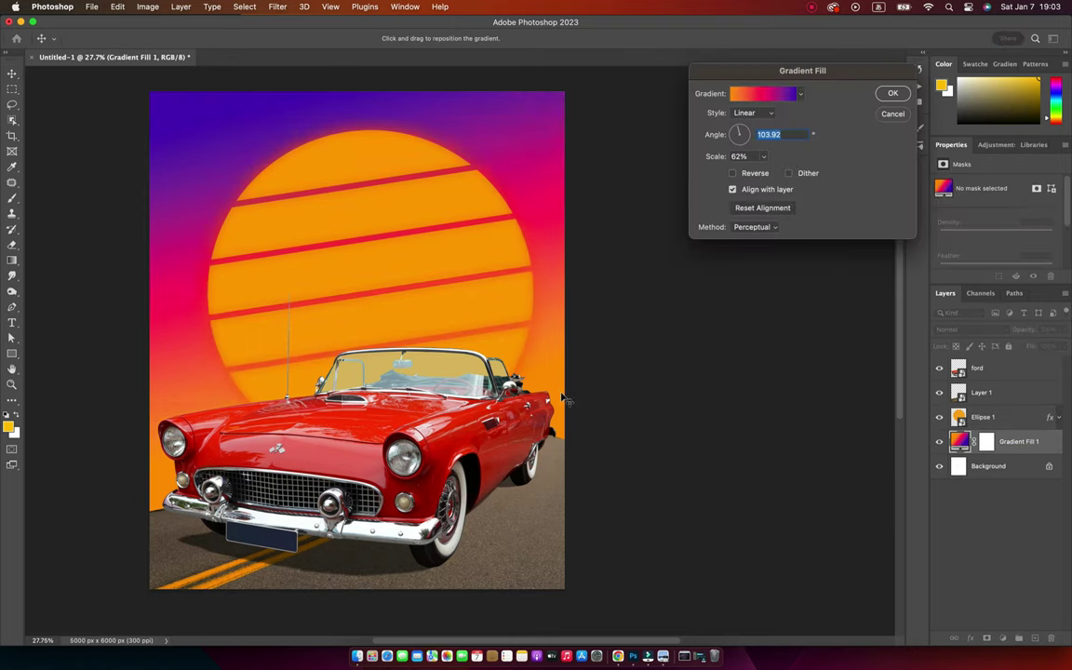
{"action": "mouse_move", "coordinate": [565, 398]}
{"action": "left_mouse_down"}
{"action": "mouse_move", "coordinate": [586, 431]}
{"action": "mouse_move", "coordinate": [571, 386]}
{"action": "left_mouse_up"}
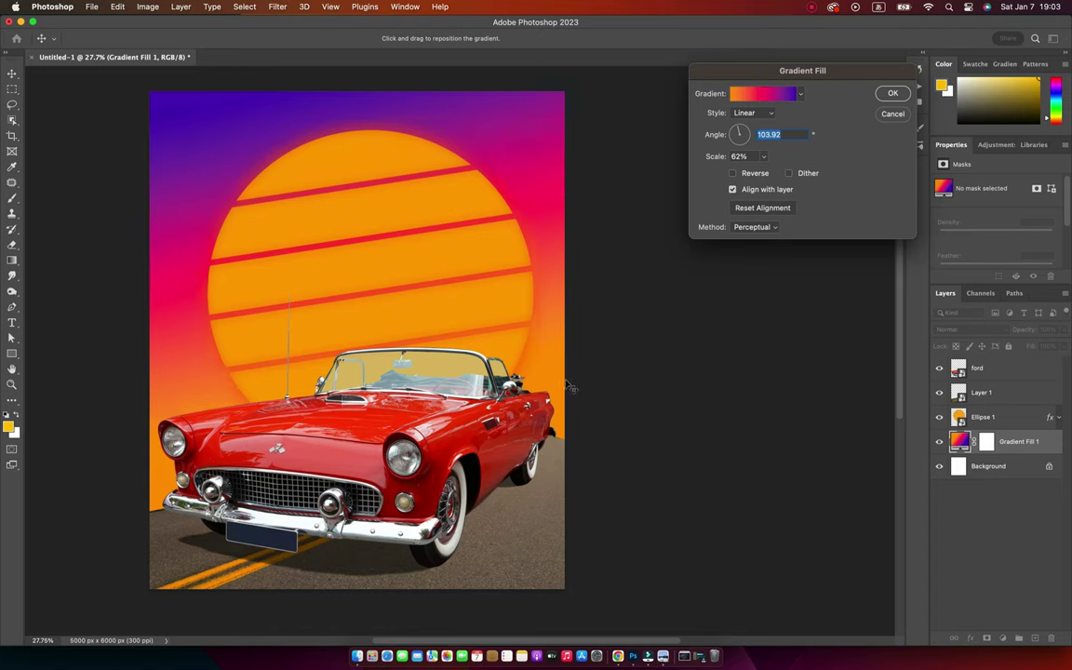
{"action": "left_click", "coordinate": [903, 114]}
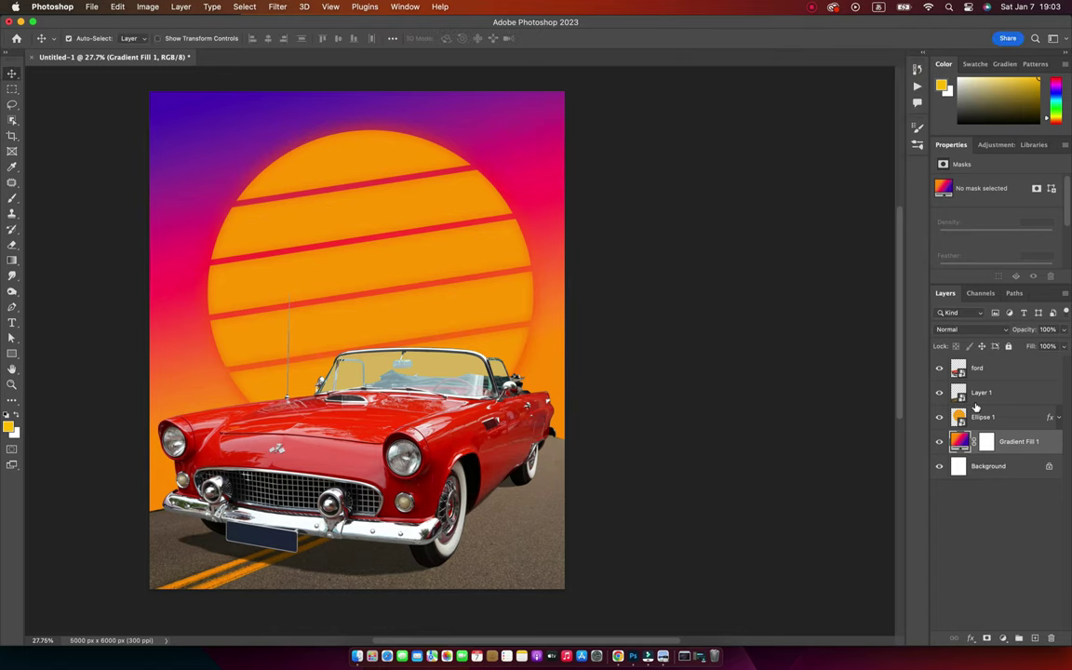
Step: Open palm.jpg from the material folder in Photoshop and zoom in on the palm
{"action": "left_click", "coordinate": [358, 656]}
{"action": "left_click", "coordinate": [521, 246]}
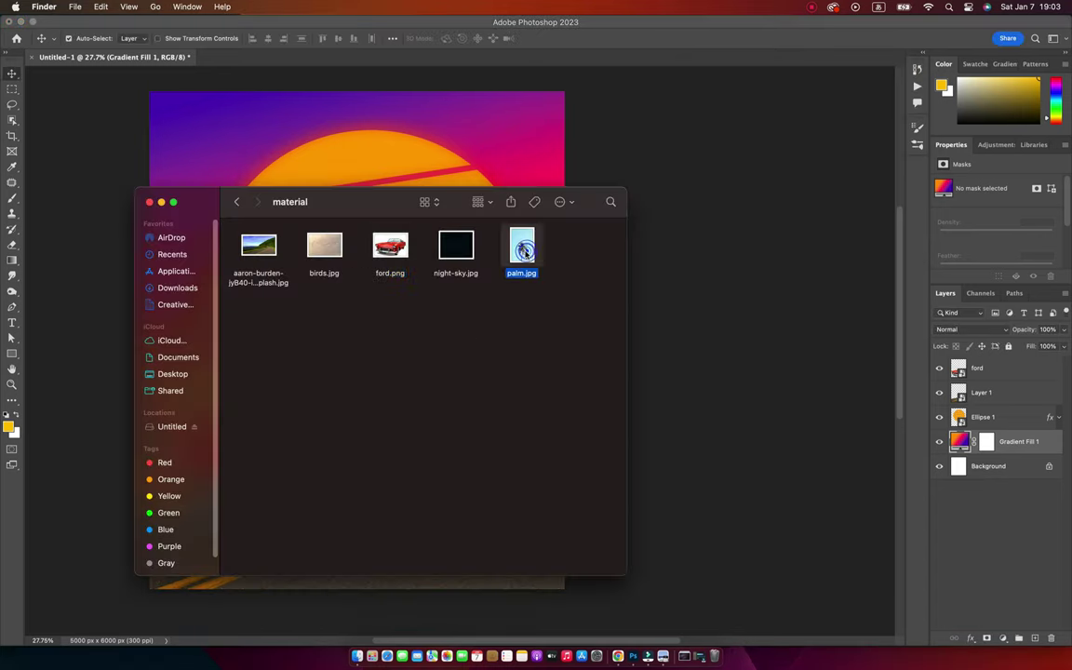
{"action": "right_click", "coordinate": [521, 250]}
{"action": "left_click", "coordinate": [698, 311]}
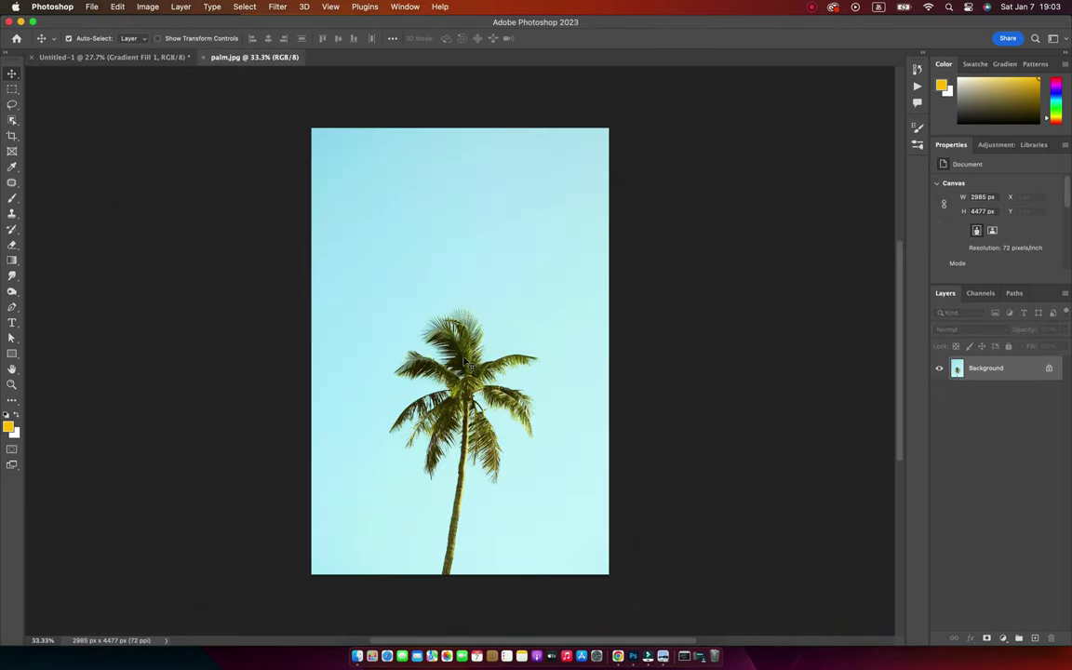
{"action": "key", "text": "z"}
{"action": "left_click_drag", "start_coordinate": [421, 352], "coordinate": [447, 352]}
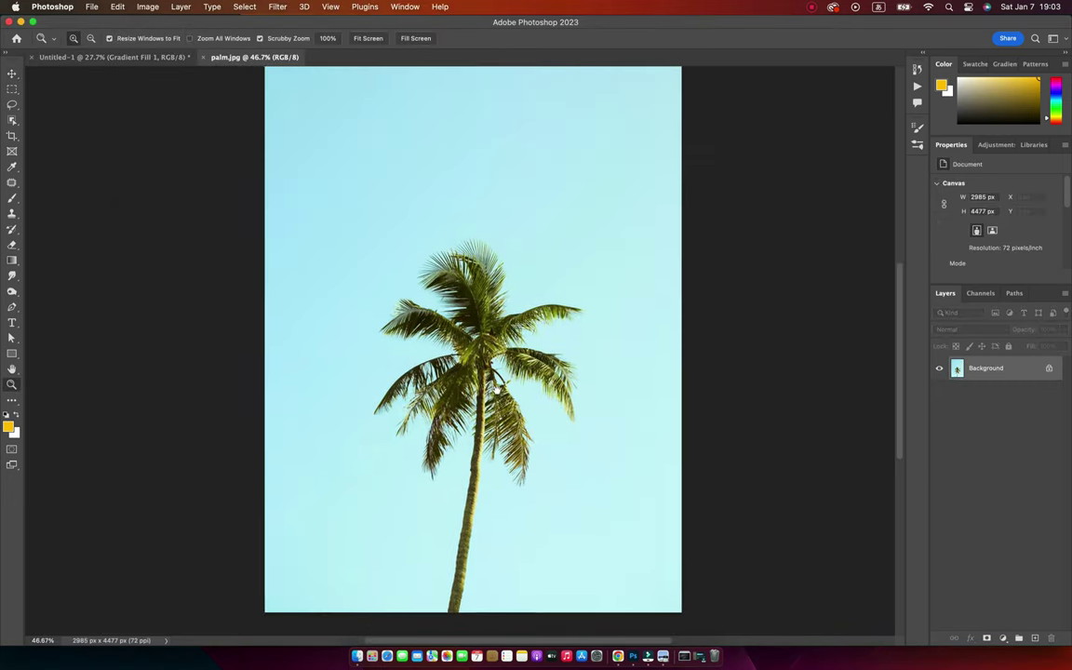
Step: Select the palm with Object Selection, refine the top frond edges in Select and Mask, and copy it
{"action": "left_click", "coordinate": [12, 119]}
{"action": "left_click_drag", "start_coordinate": [332, 185], "coordinate": [619, 614]}
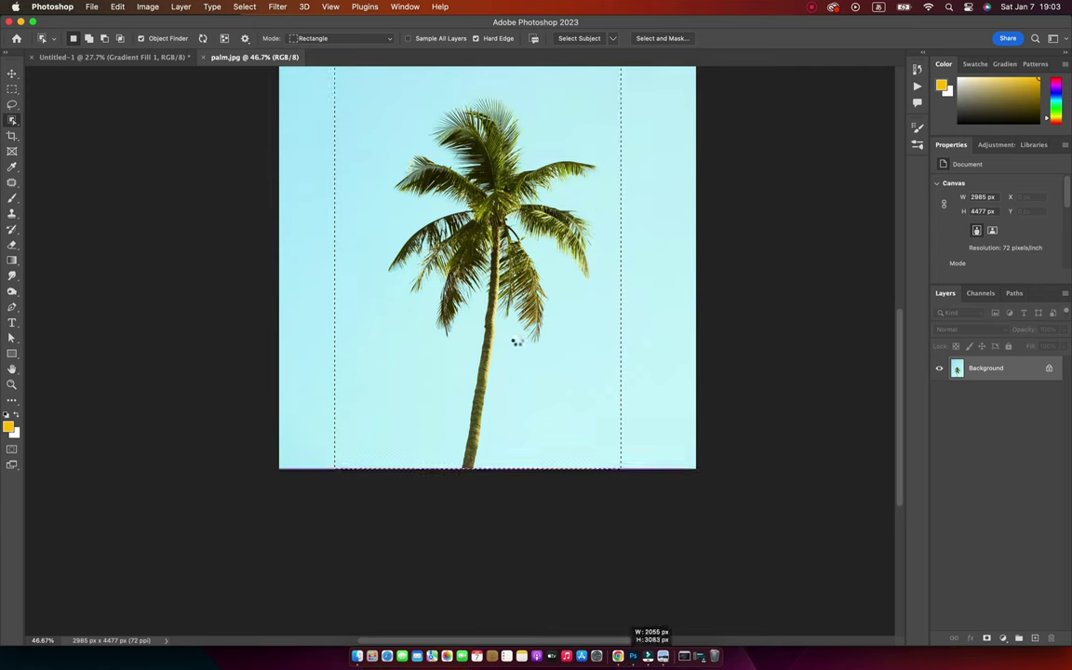
{"action": "left_click", "coordinate": [662, 38]}
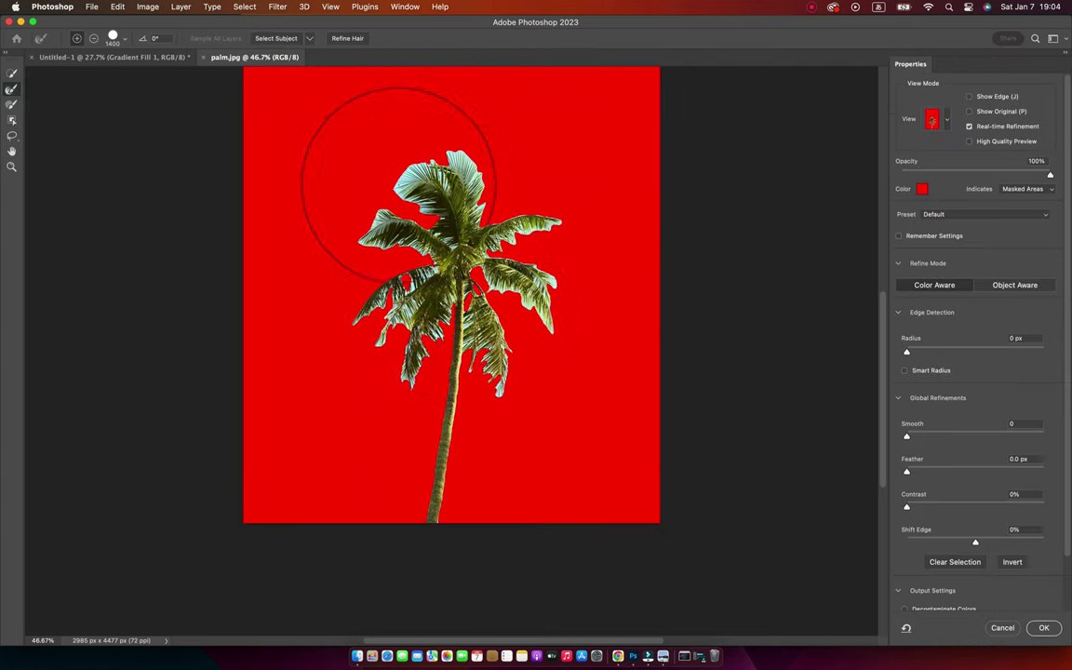
{"action": "left_click_drag", "start_coordinate": [361, 179], "coordinate": [519, 210]}
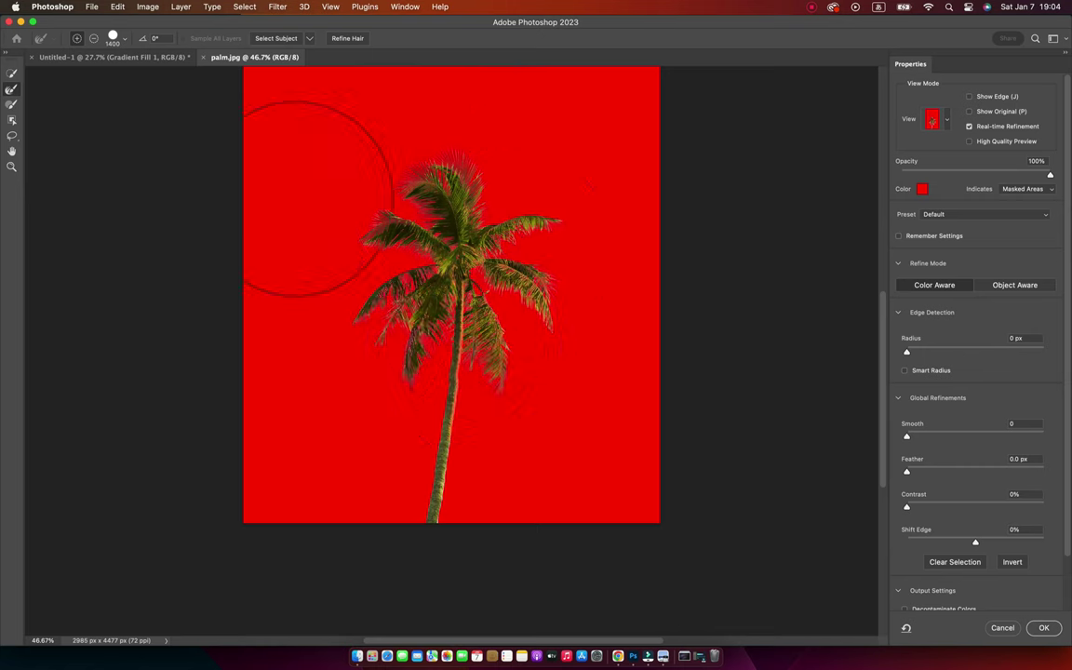
{"action": "left_click", "coordinate": [1043, 625]}
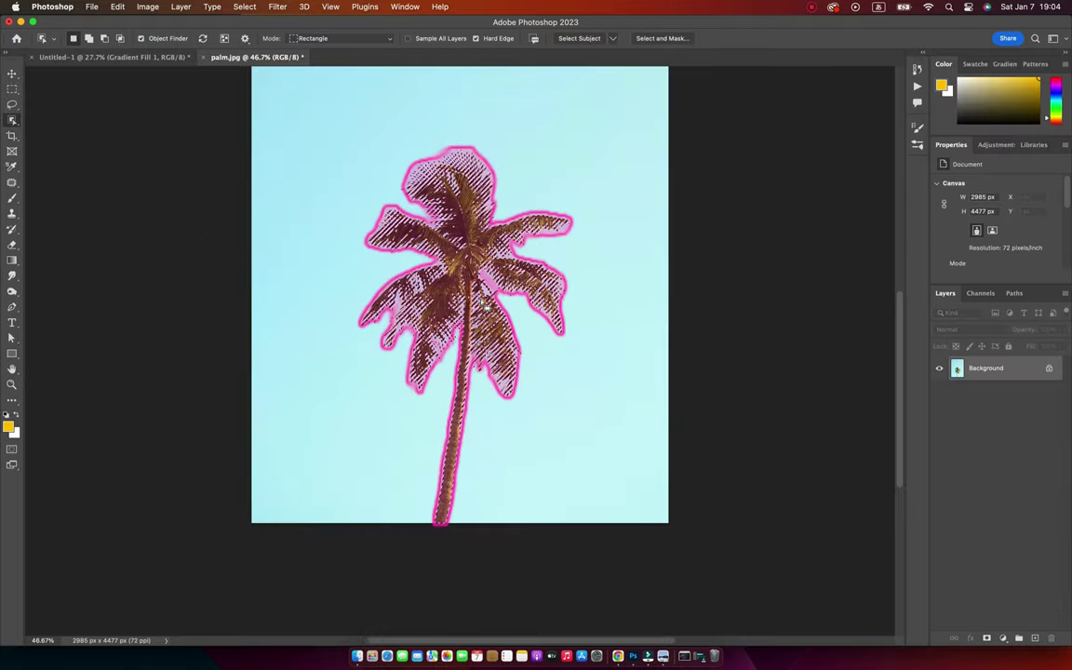
{"action": "key", "text": "ctrl+c"}
Step: Paste the palm into the Untitled-1 poster as Layer 2, just below the ford layer
{"action": "left_click", "coordinate": [145, 8]}
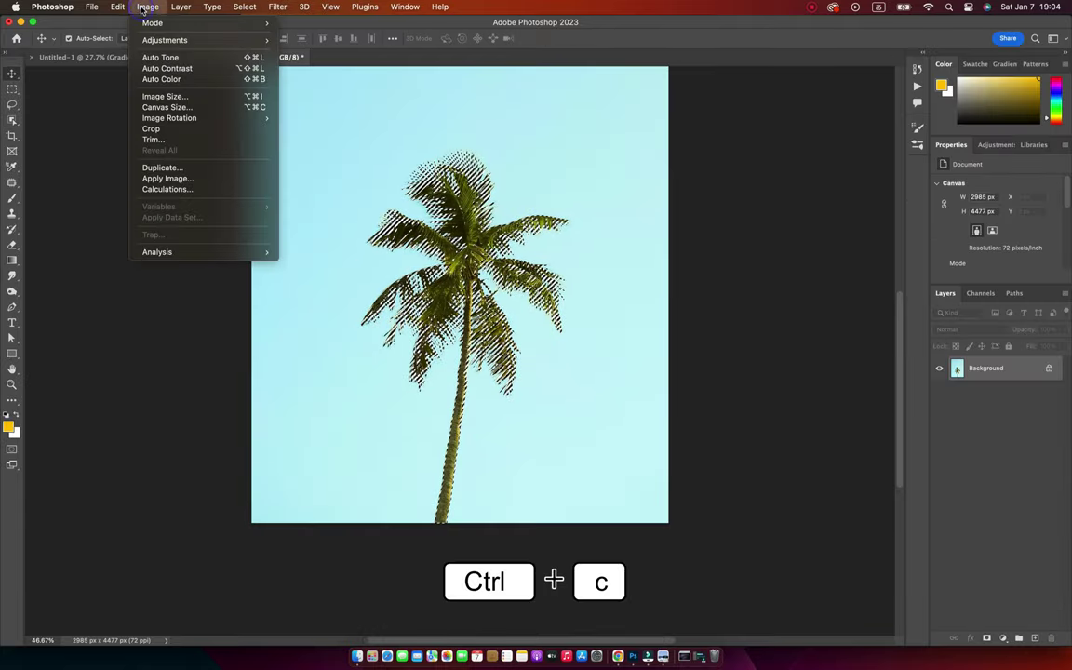
{"action": "left_click", "coordinate": [130, 86]}
{"action": "left_click", "coordinate": [112, 57]}
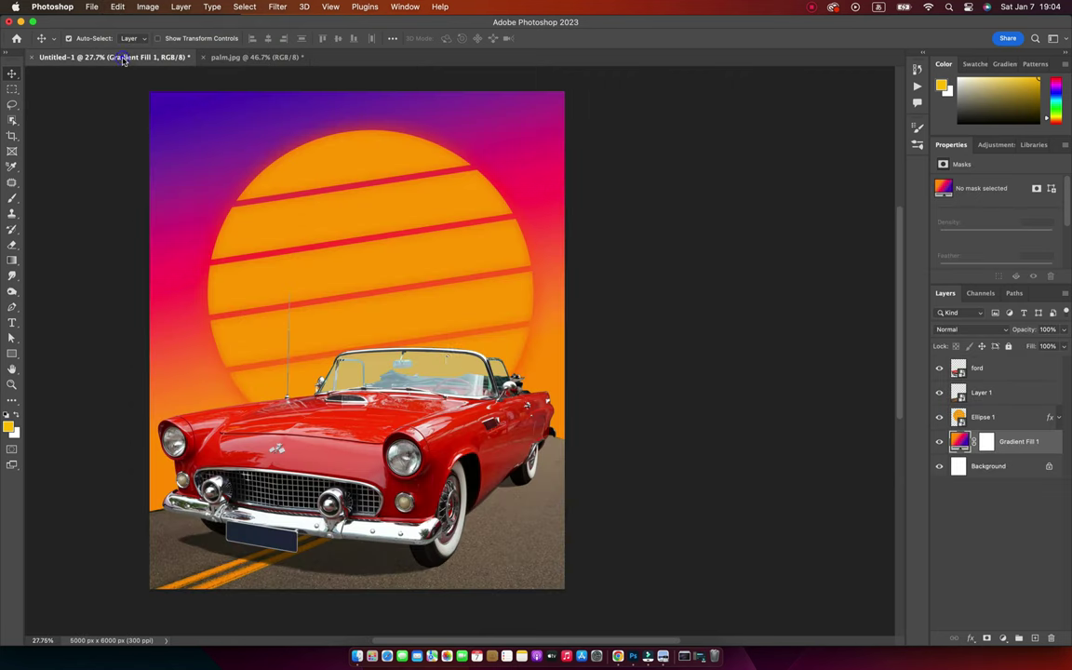
{"action": "key", "text": "ctrl+v"}
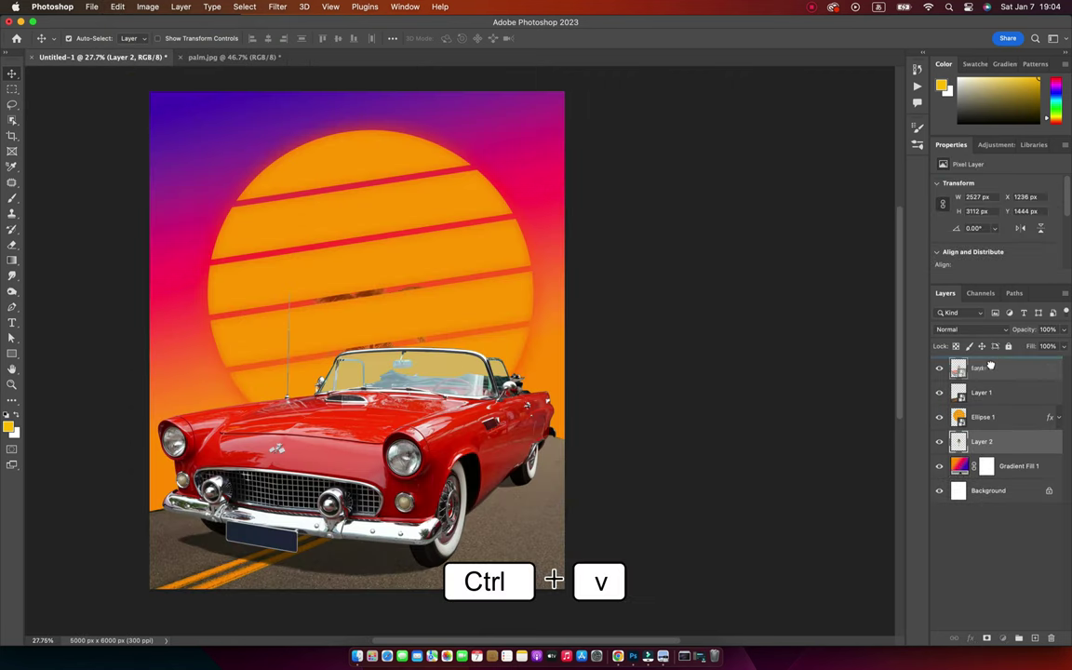
{"action": "left_click_drag", "start_coordinate": [1005, 441], "coordinate": [992, 382]}
Step: Enlarge the palm, flip it horizontally and move it toward the poster's right edge
{"action": "key", "text": "ctrl+t"}
{"action": "left_click_drag", "start_coordinate": [461, 209], "coordinate": [588, 137]}
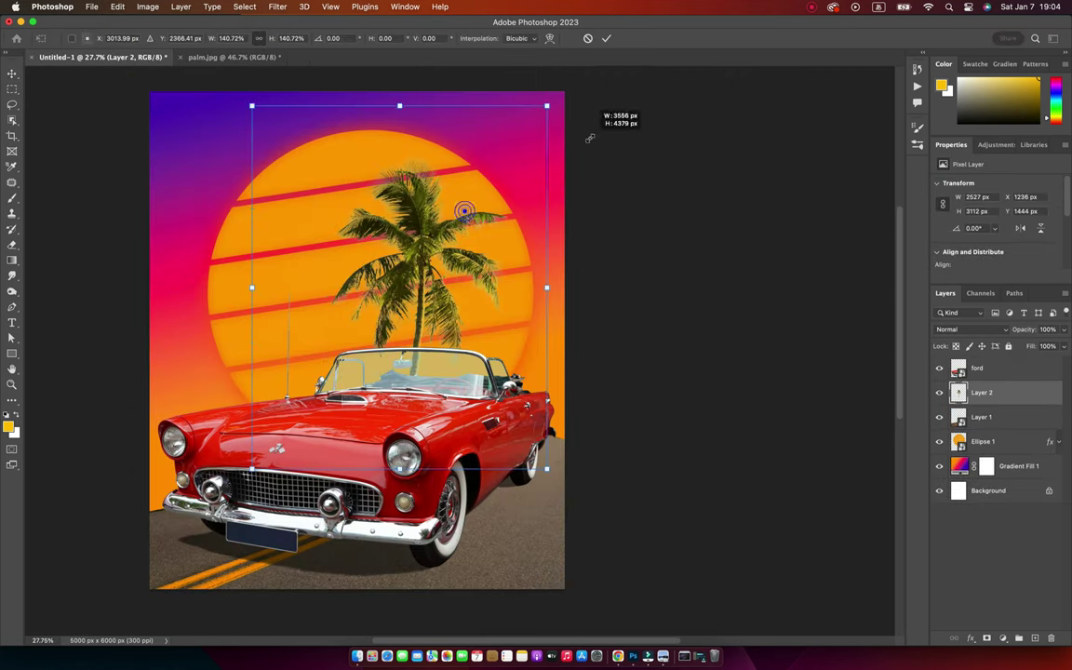
{"action": "mouse_move", "coordinate": [548, 467]}
{"action": "left_mouse_down"}
{"action": "mouse_move", "coordinate": [615, 578]}
{"action": "mouse_move", "coordinate": [596, 523]}
{"action": "mouse_move", "coordinate": [651, 458]}
{"action": "left_mouse_up"}
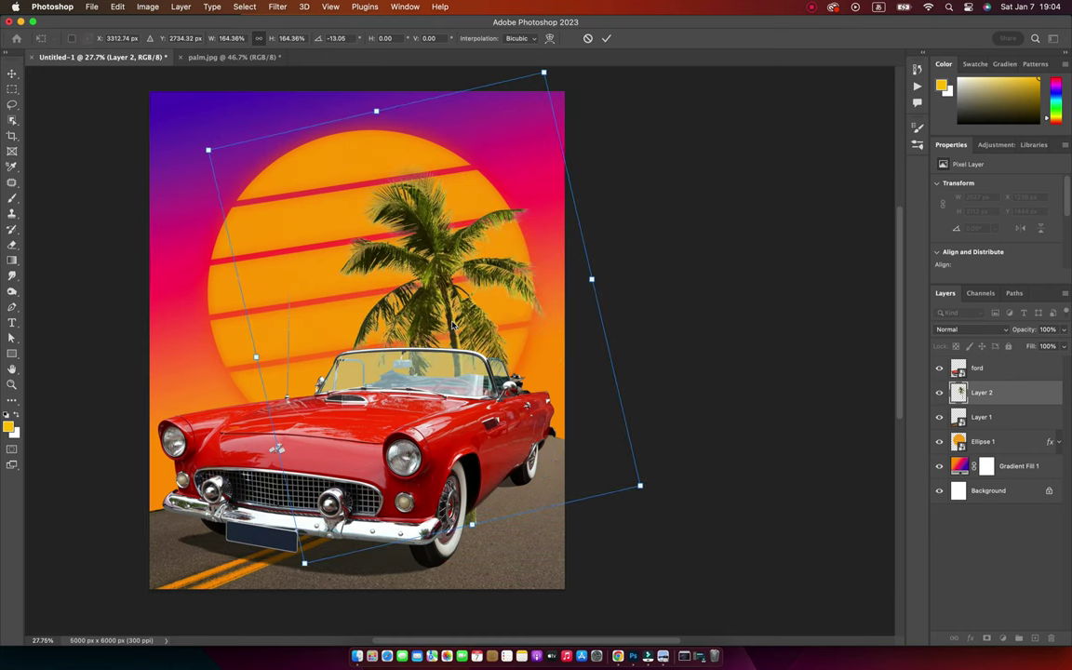
{"action": "right_click", "coordinate": [453, 325]}
{"action": "left_click", "coordinate": [485, 601]}
{"action": "mouse_move", "coordinate": [465, 391]}
{"action": "left_mouse_down"}
{"action": "mouse_move", "coordinate": [563, 279]}
{"action": "mouse_move", "coordinate": [545, 281]}
{"action": "left_mouse_up"}
{"action": "left_click_drag", "start_coordinate": [763, 480], "coordinate": [763, 472]}
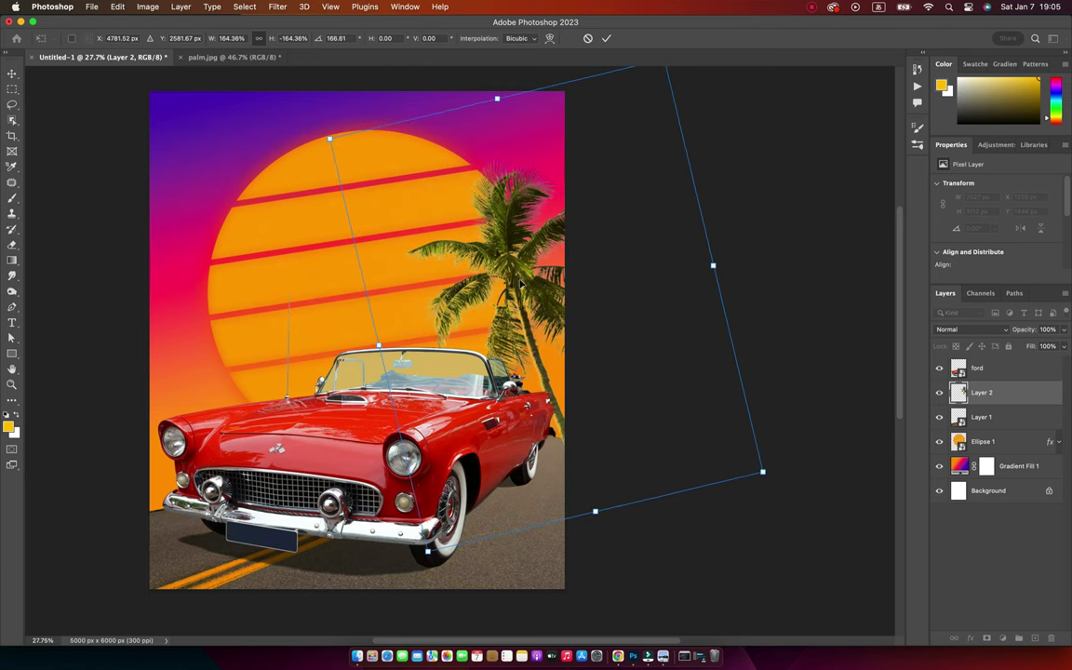
{"action": "key", "text": "Return"}
Step: Hide the palm layer and close palm.jpg without saving
{"action": "left_click", "coordinate": [940, 393]}
{"action": "left_click", "coordinate": [939, 393]}
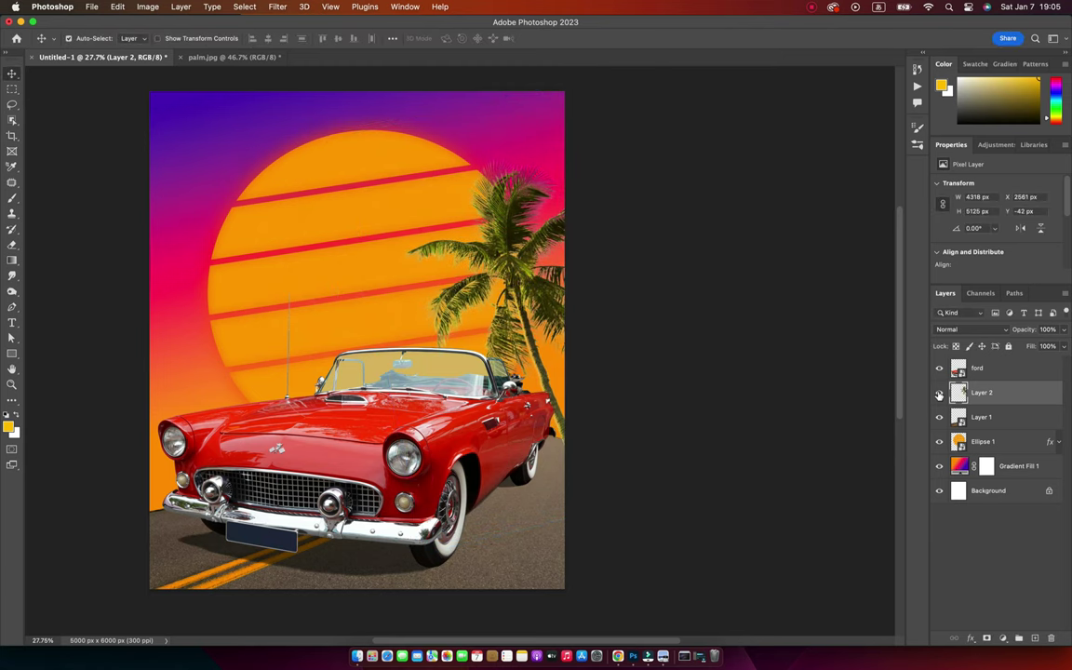
{"action": "left_click", "coordinate": [939, 393]}
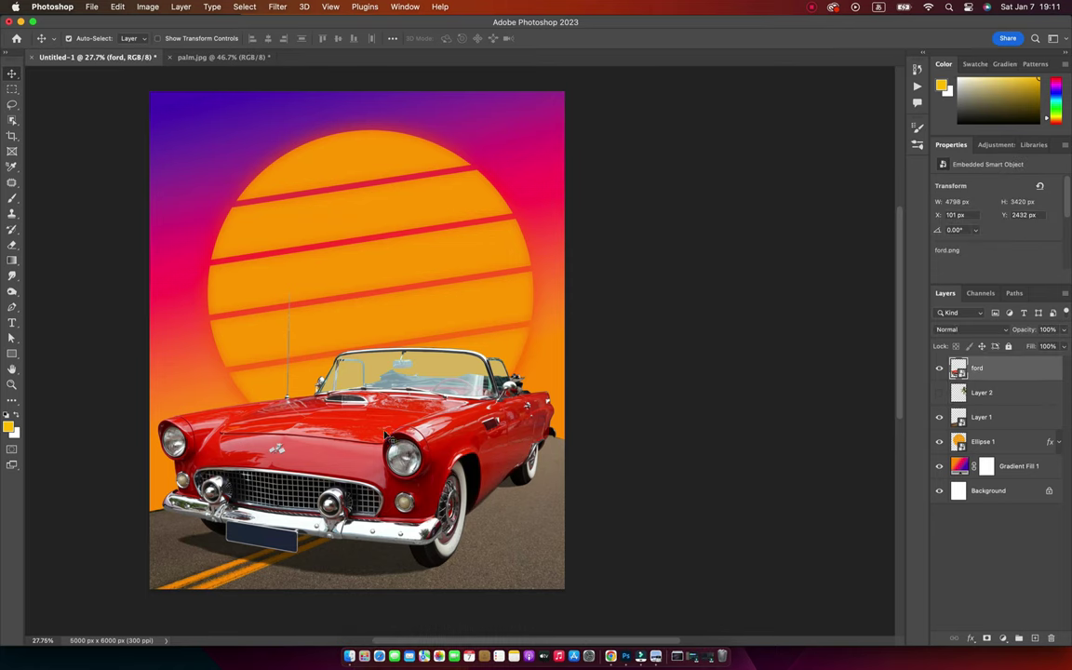
{"action": "left_click", "coordinate": [170, 57]}
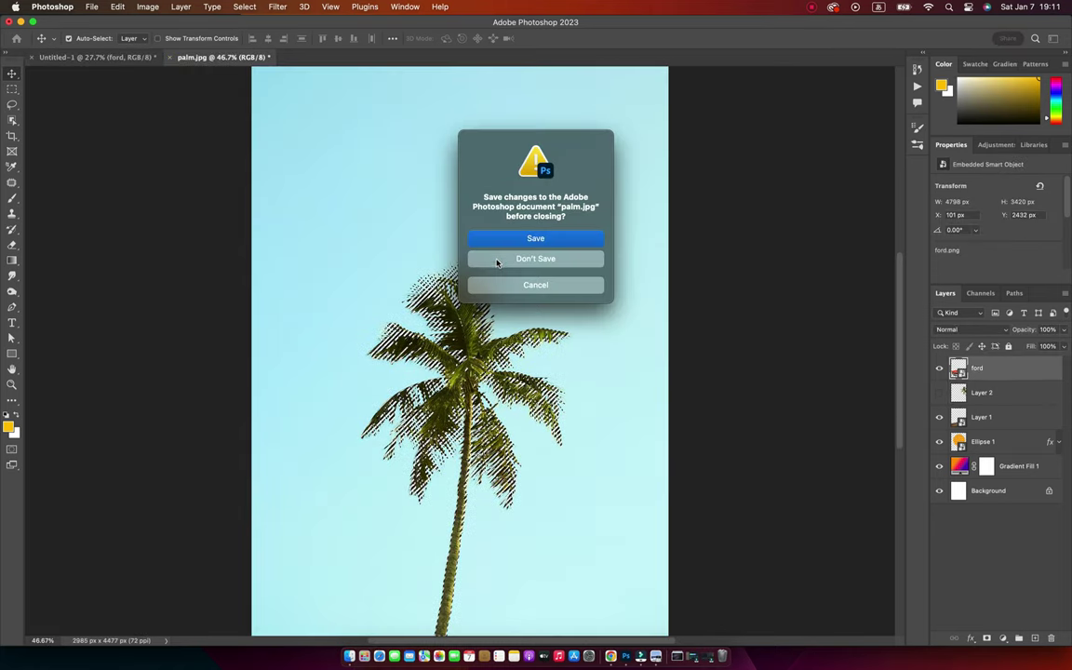
{"action": "key", "text": "super+d"}
{"action": "scroll", "coordinate": [359, 407], "scroll_direction": "left", "scroll_amount": 3}
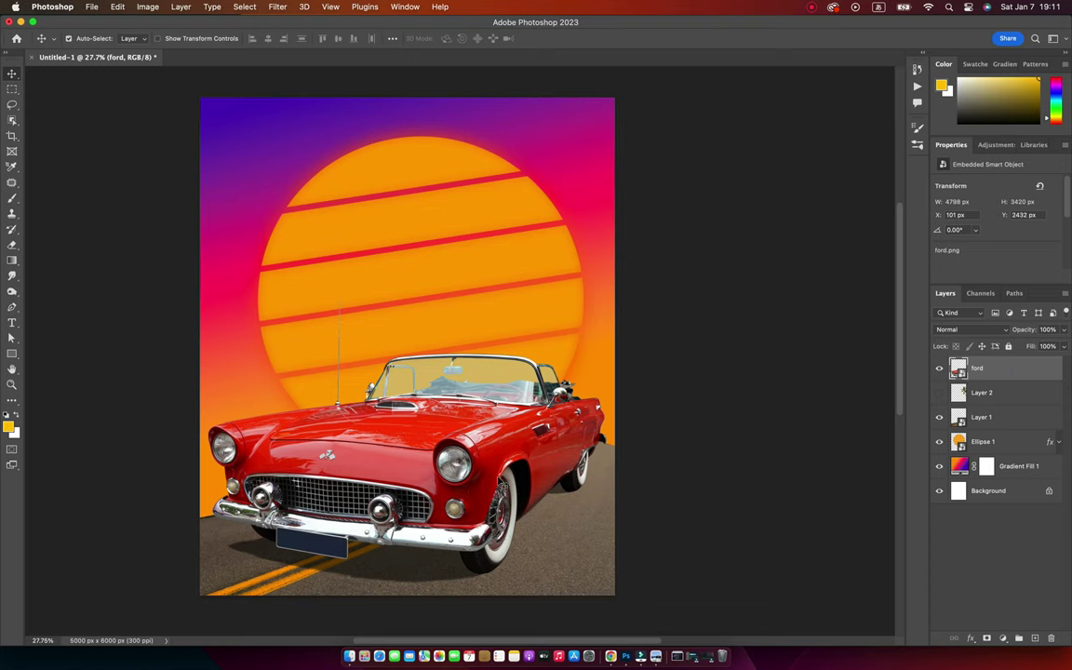
Step: Clip a Levels adjustment to the ford layer and darken the car to midtones 0.57
{"action": "left_click", "coordinate": [1003, 638]}
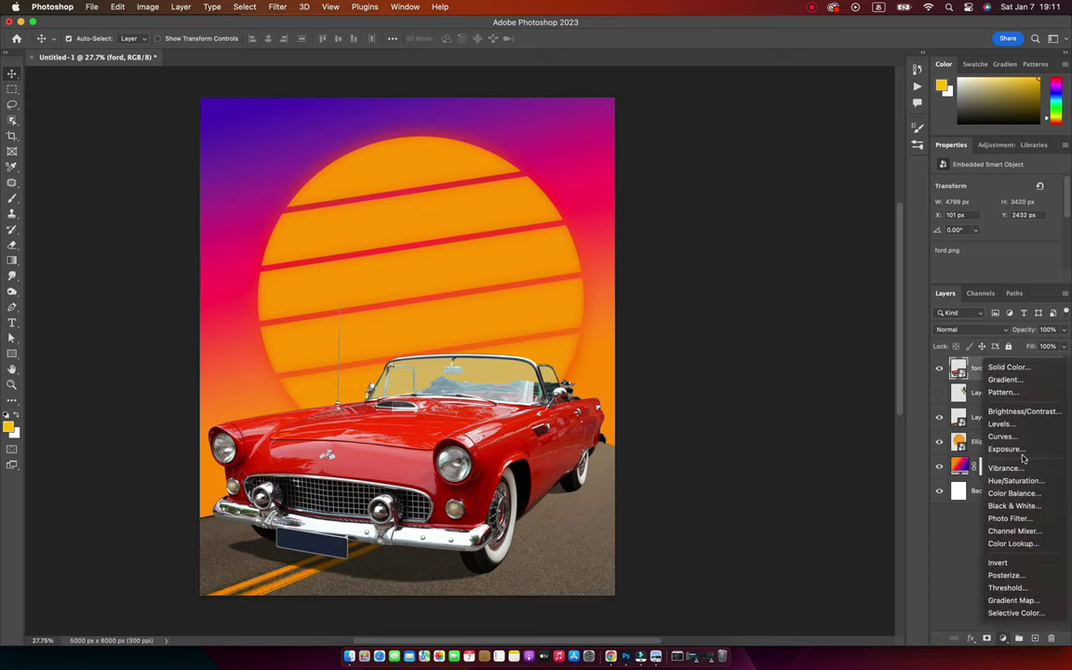
{"action": "left_click", "coordinate": [926, 422]}
{"action": "left_click", "coordinate": [982, 277]}
{"action": "scroll", "coordinate": [1005, 233], "scroll_direction": "down", "scroll_amount": 2}
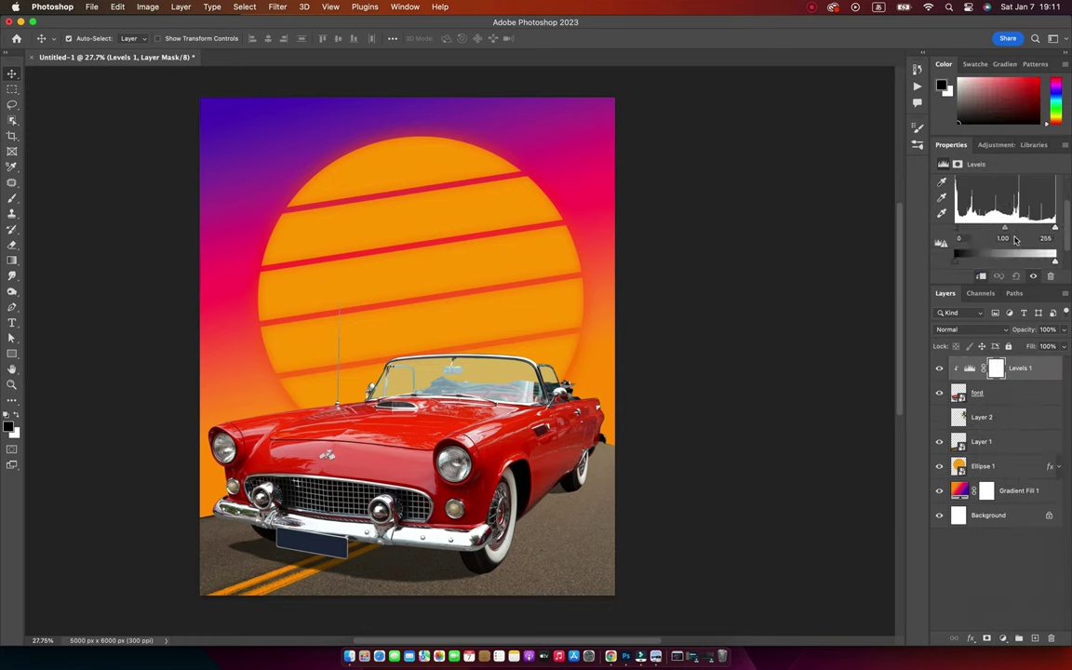
{"action": "left_click_drag", "start_coordinate": [1055, 229], "coordinate": [1027, 229]}
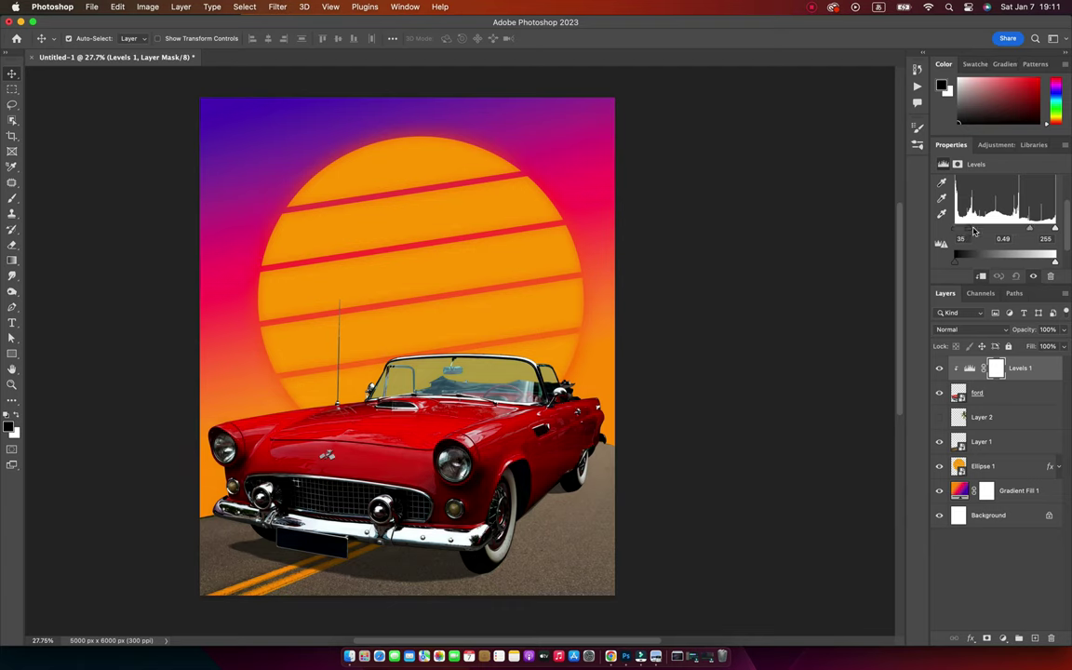
{"action": "mouse_move", "coordinate": [956, 229]}
{"action": "left_mouse_down"}
{"action": "mouse_move", "coordinate": [1038, 229]}
{"action": "mouse_move", "coordinate": [964, 229]}
{"action": "left_mouse_up"}
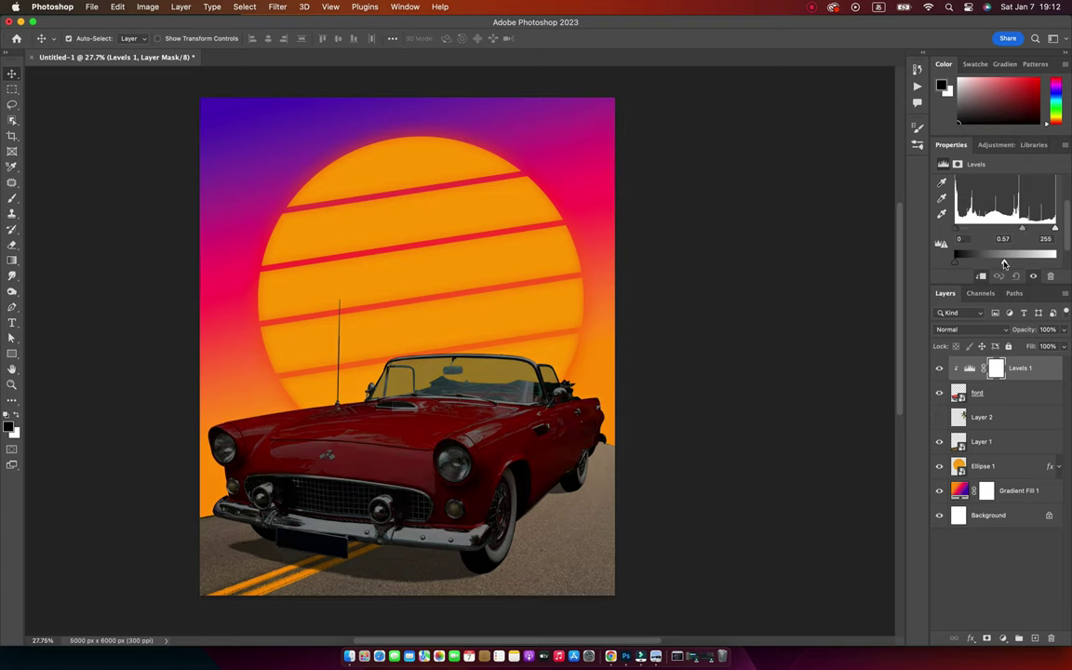
{"action": "left_click_drag", "start_coordinate": [1004, 264], "coordinate": [996, 260]}
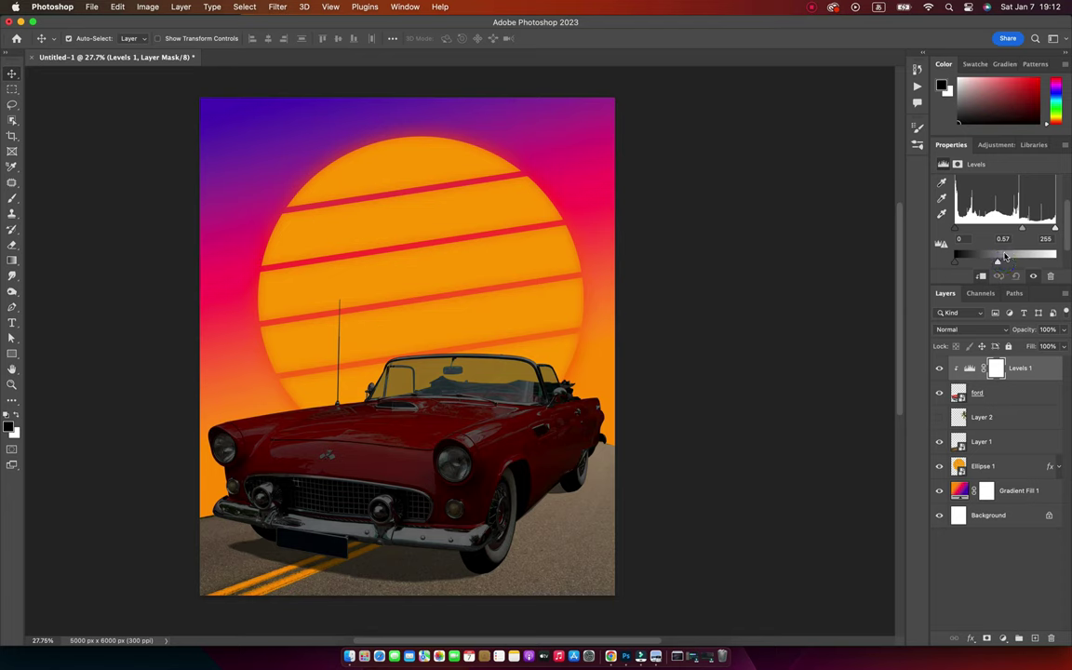
{"action": "left_click", "coordinate": [995, 371]}
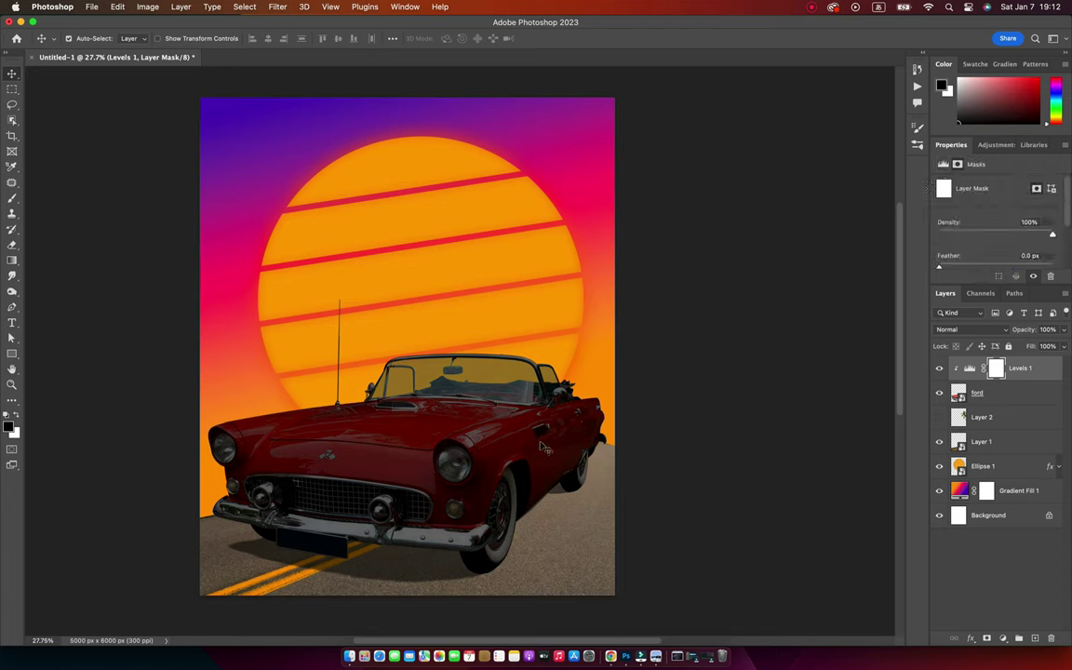
Step: Invert the Levels mask and paint white over the rear wheel, grille, bumper and front wheel
{"action": "key", "text": "ctrl+i"}
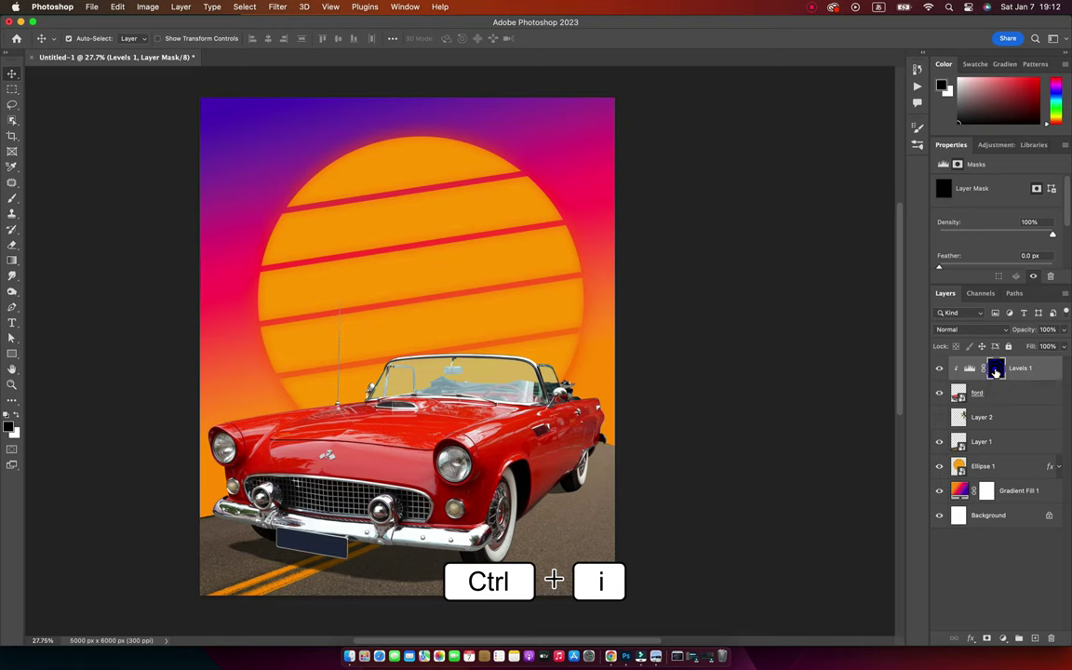
{"action": "key", "text": "b"}
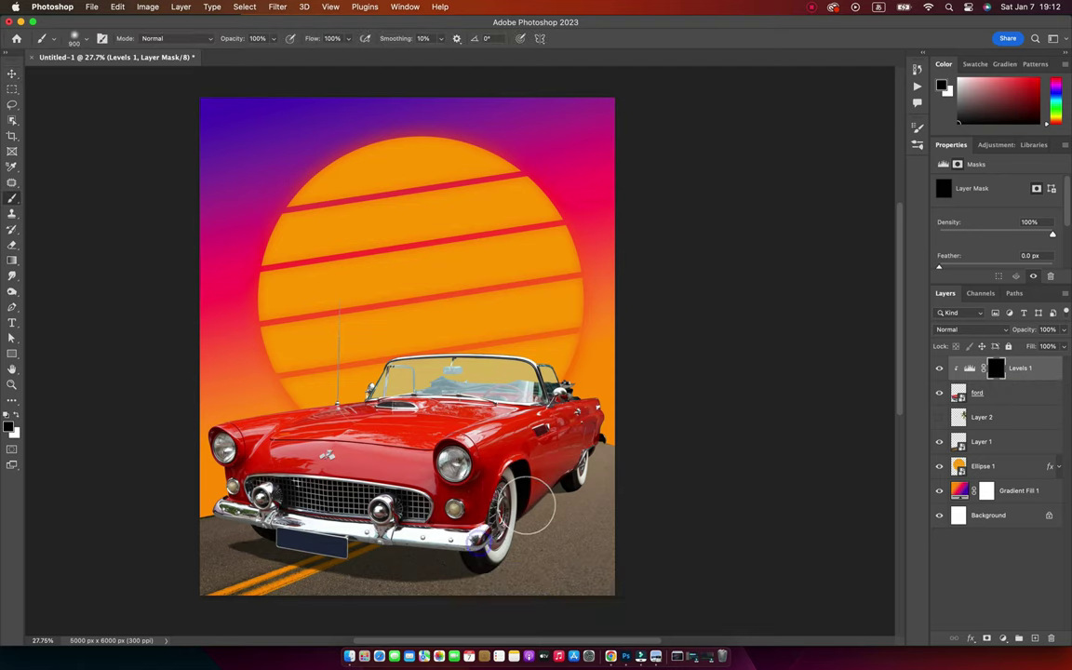
{"action": "key", "text": "x"}
{"action": "left_click_drag", "start_coordinate": [452, 491], "coordinate": [559, 400]}
{"action": "key", "text": "bracketright"}
{"action": "key", "text": "bracketright"}
{"action": "key", "text": "bracketright"}
{"action": "key", "text": "bracketright"}
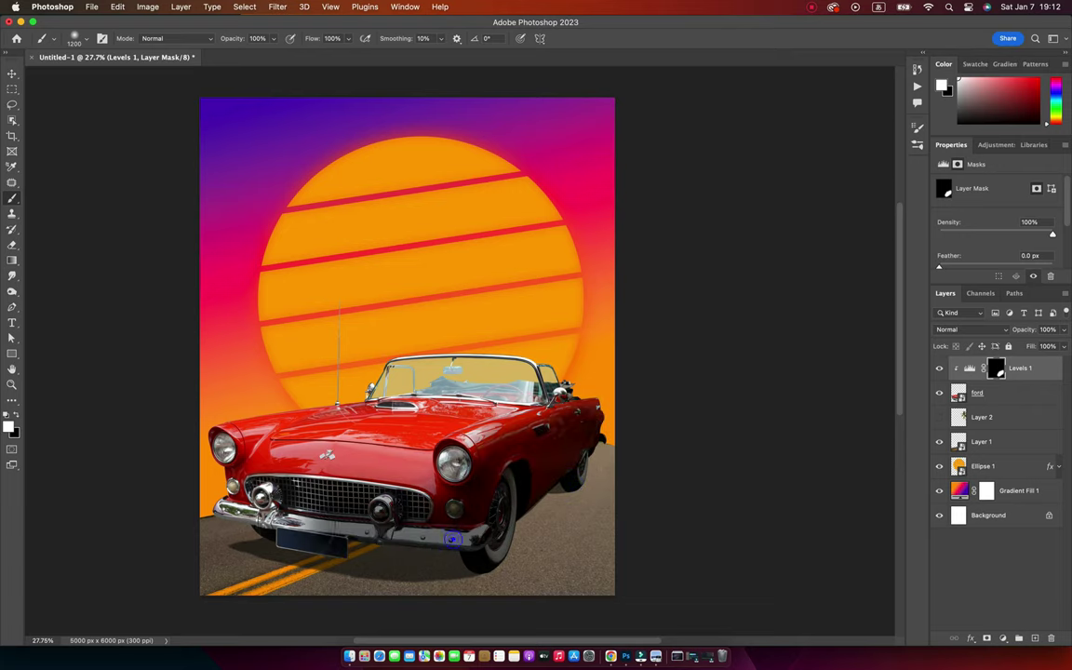
{"action": "left_click_drag", "start_coordinate": [526, 538], "coordinate": [220, 522]}
{"action": "left_click_drag", "start_coordinate": [221, 479], "coordinate": [465, 526]}
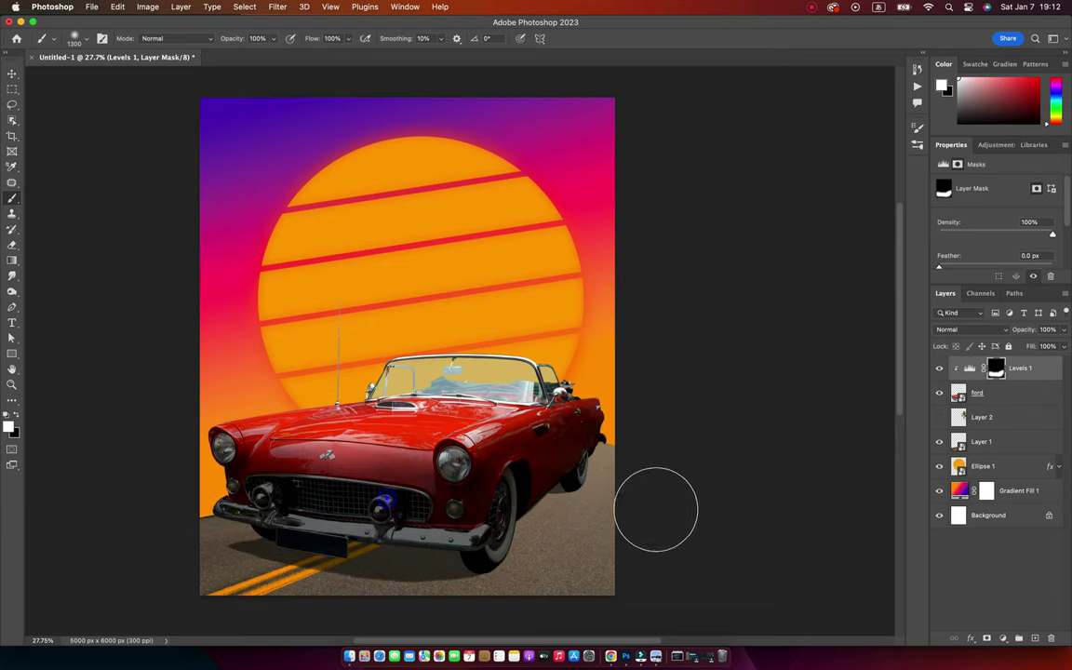
{"action": "key", "text": "bracketright"}
{"action": "key", "text": "bracketright"}
{"action": "left_click_drag", "start_coordinate": [515, 490], "coordinate": [634, 449]}
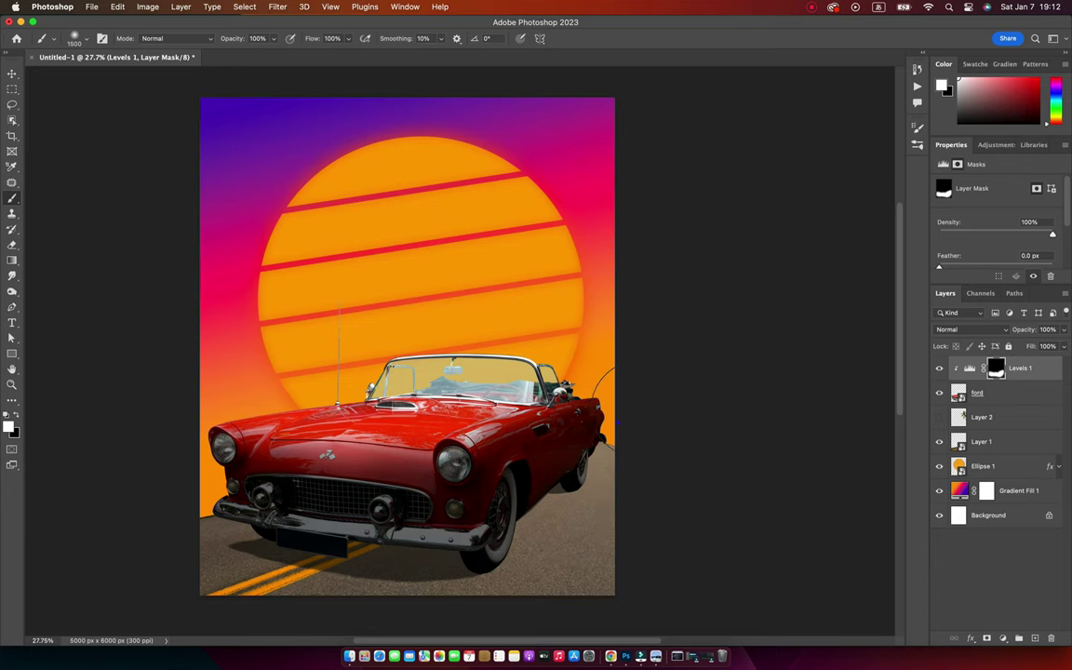
Step: Dab low-opacity white darkening onto the rear fender and grille, then shrink the brush to 800
{"action": "key", "text": "x"}
{"action": "key", "text": "3"}
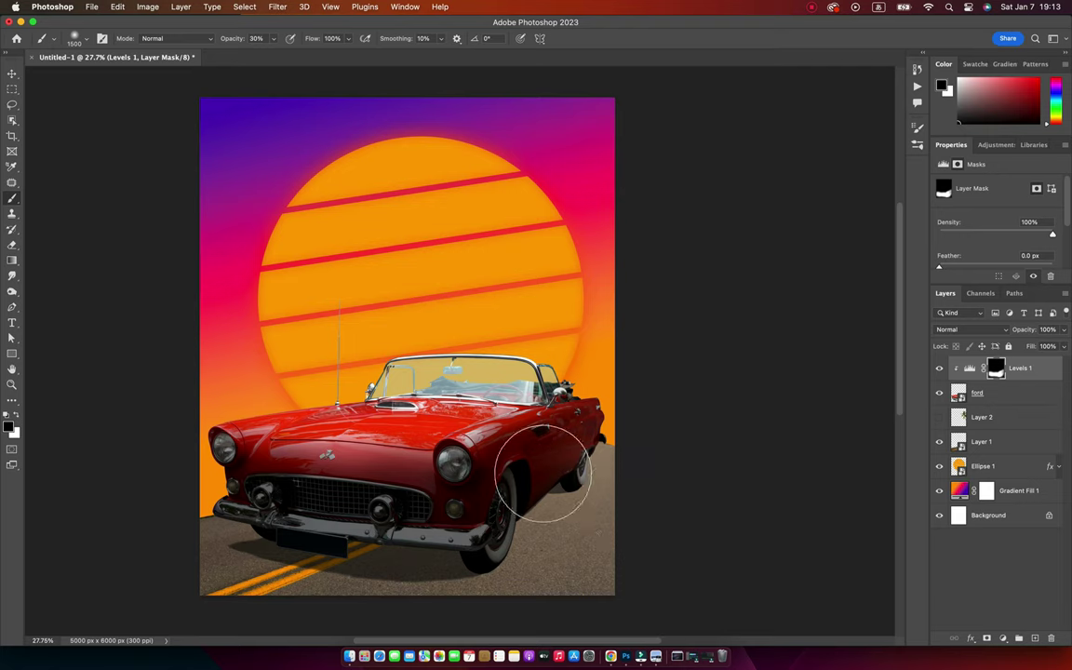
{"action": "key", "text": "1"}
{"action": "key", "text": "x"}
{"action": "left_click", "coordinate": [549, 450]}
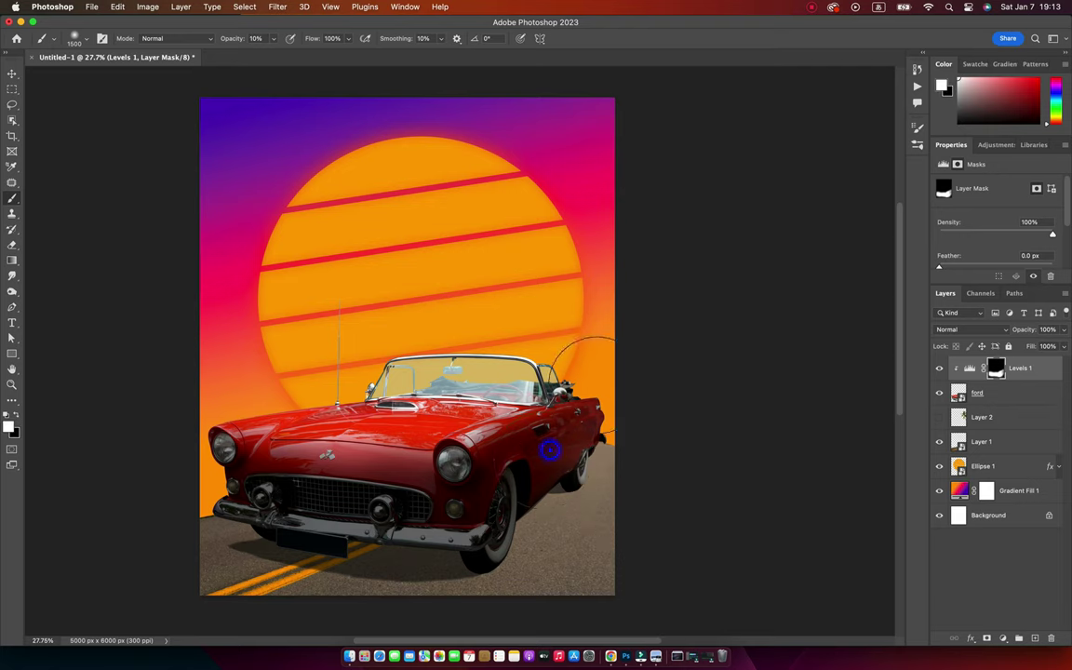
{"action": "left_click", "coordinate": [327, 480]}
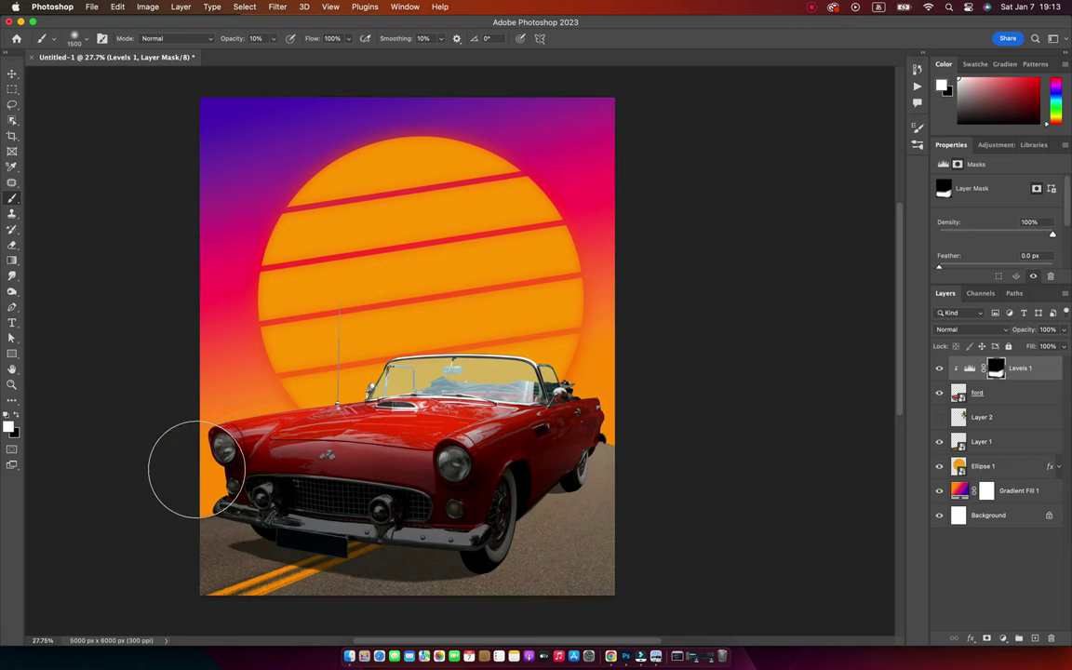
{"action": "key", "text": "x"}
{"action": "key", "text": "bracketleft"}
{"action": "key", "text": "bracketleft"}
{"action": "key", "text": "bracketleft"}
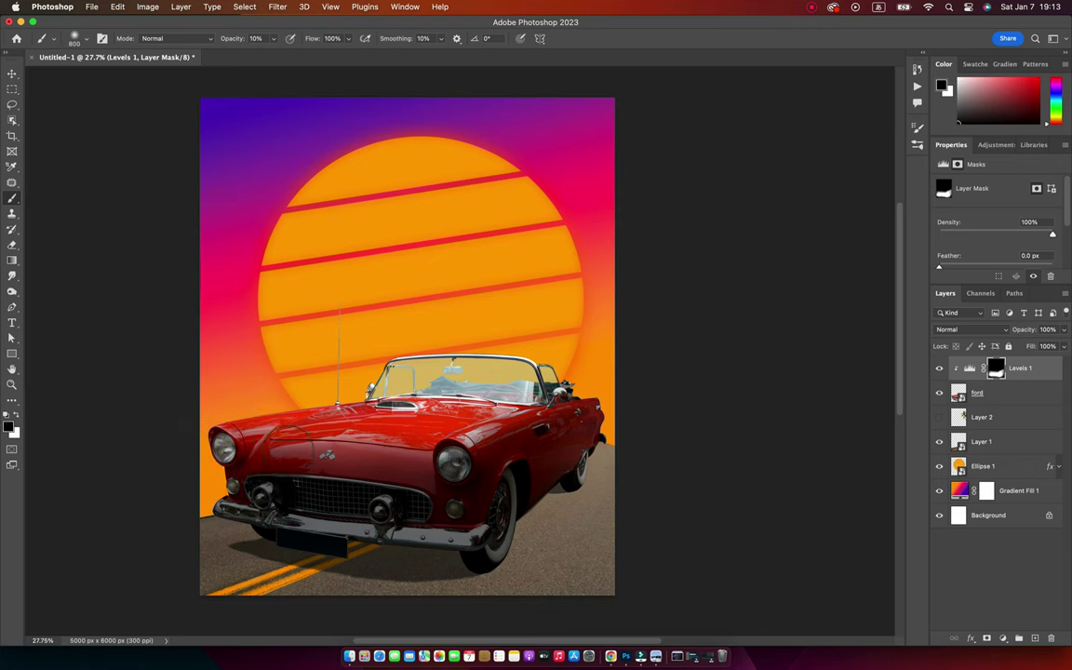
{"action": "key", "text": "x"}
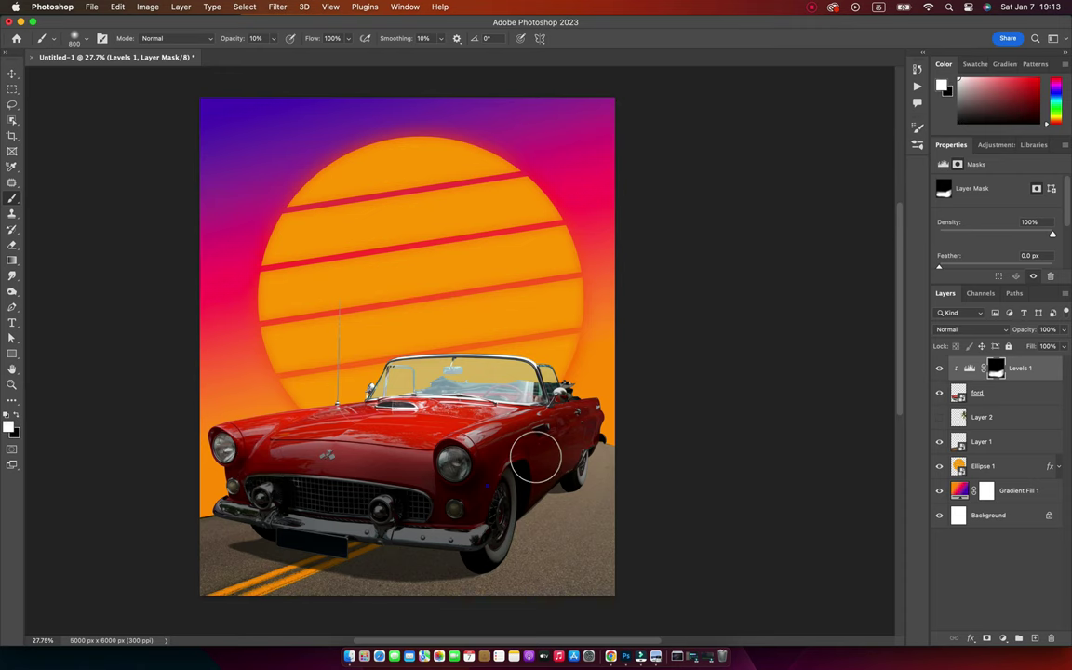
Step: Compare the car with Levels 1 on and off, then set a full-opacity black 300 brush
{"action": "key", "text": "v"}
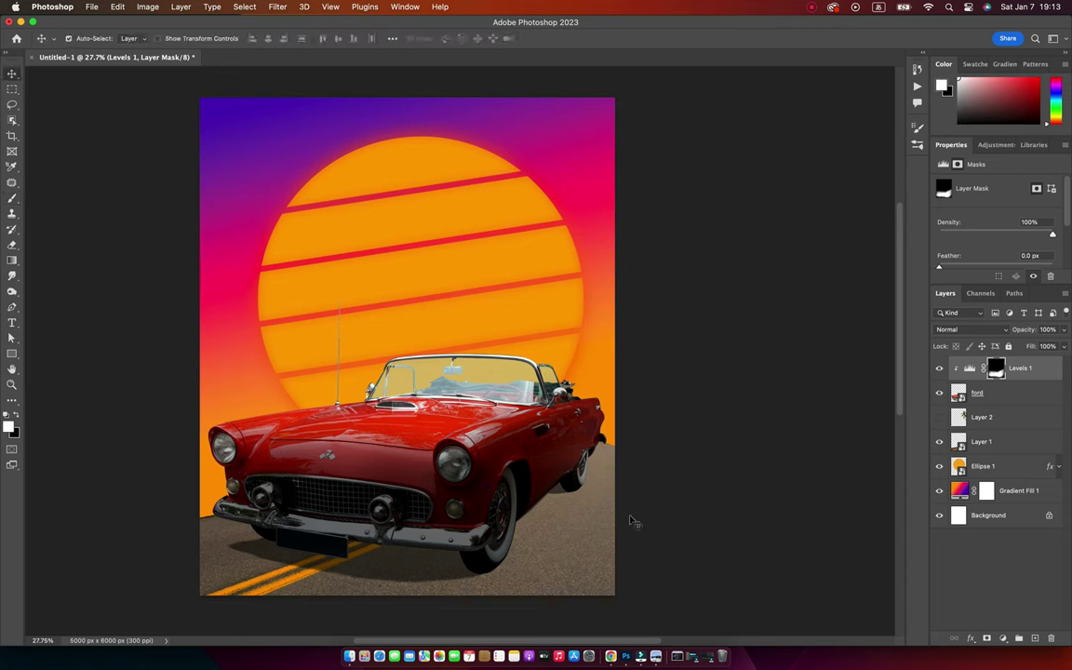
{"action": "left_click", "coordinate": [940, 367]}
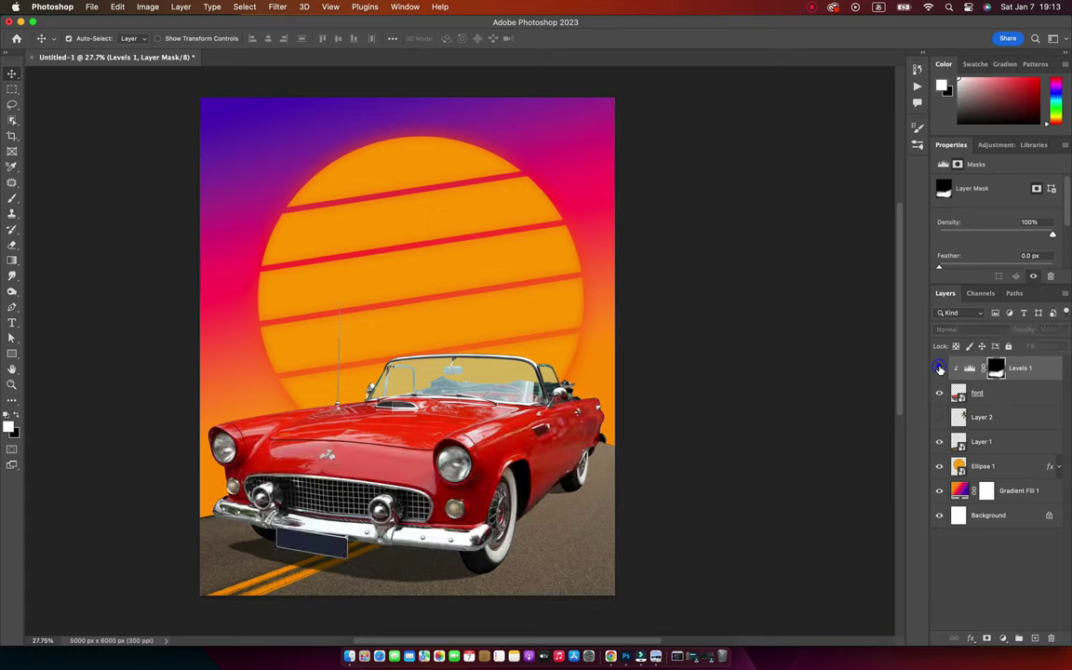
{"action": "left_click", "coordinate": [939, 367]}
{"action": "left_click", "coordinate": [939, 368]}
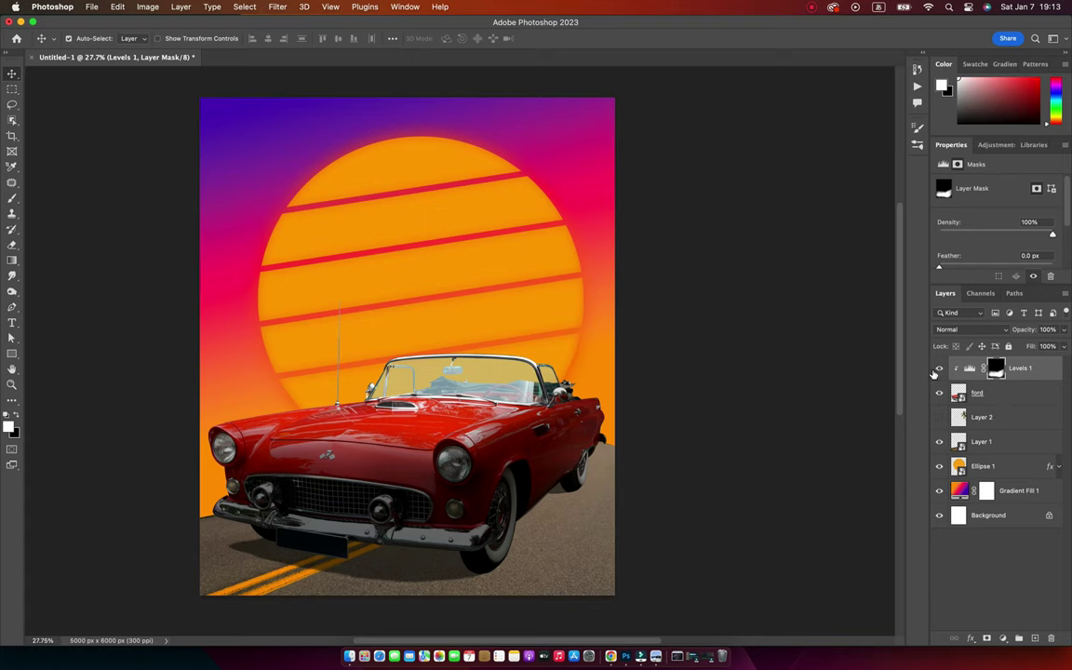
{"action": "left_click", "coordinate": [936, 369]}
{"action": "left_click", "coordinate": [937, 370]}
{"action": "key", "text": "b"}
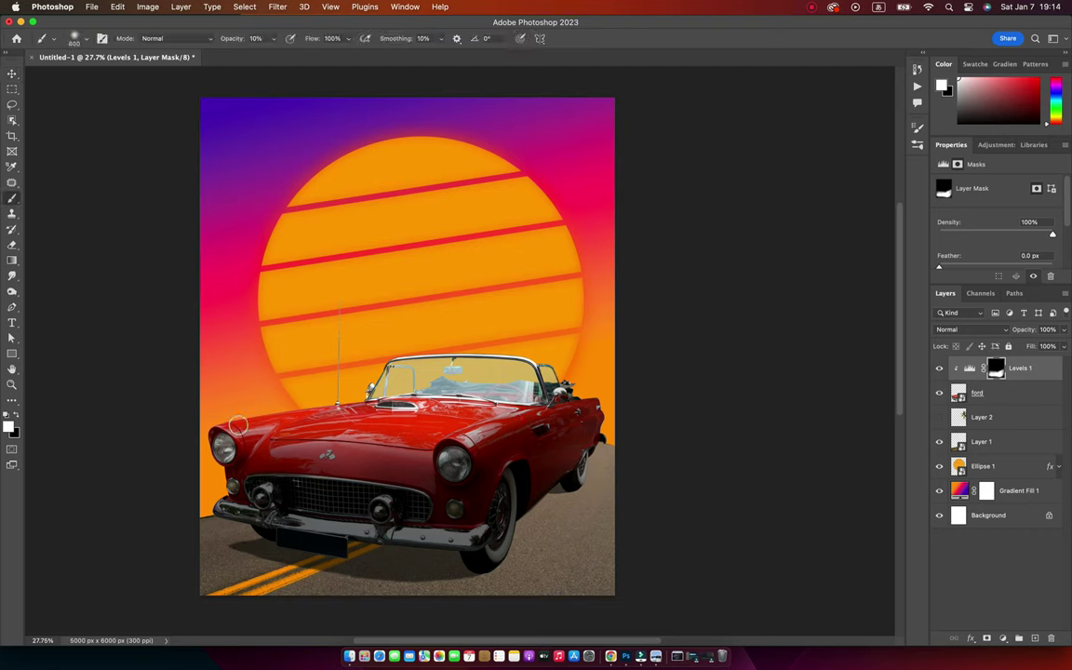
{"action": "key", "text": "0"}
{"action": "key", "text": "x"}
{"action": "key", "text": "bracketleft"}
{"action": "key", "text": "bracketleft"}
{"action": "key", "text": "bracketleft"}
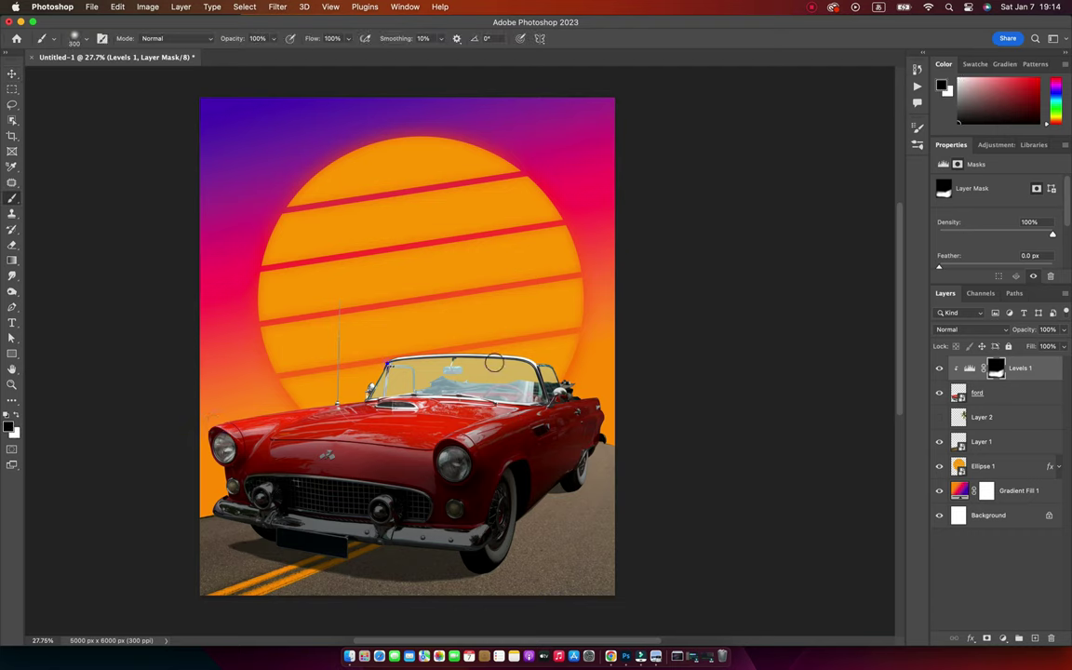
Step: Apply the Filter Gallery's Artistic Cutout effect to the ford layer, previewing at 50%
{"action": "key", "text": "v"}
{"action": "left_click", "coordinate": [477, 384]}
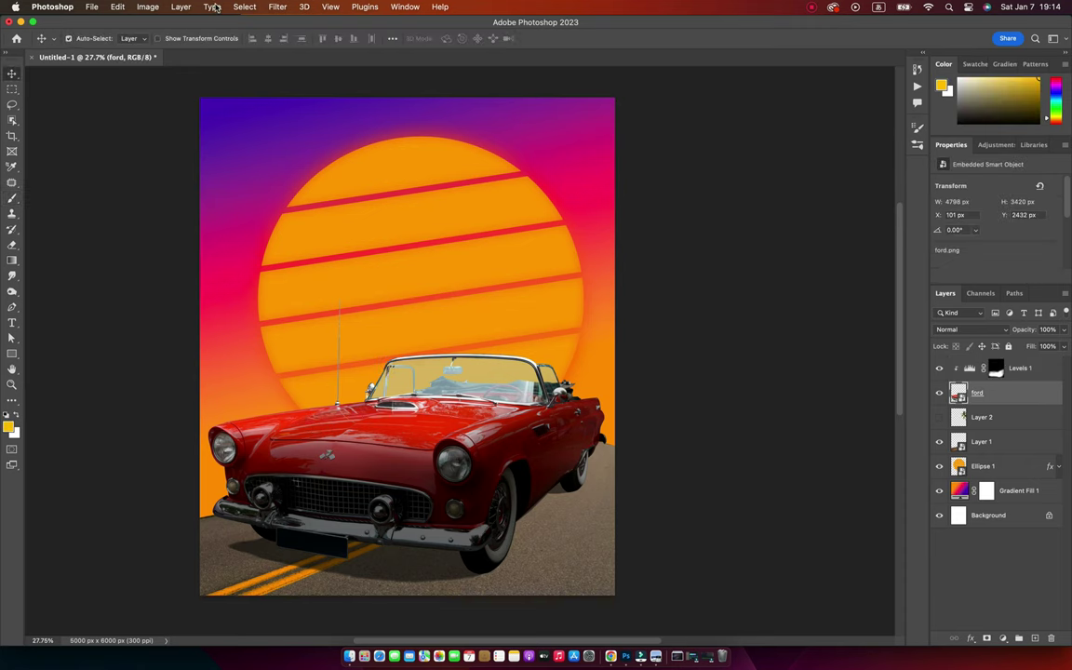
{"action": "left_click", "coordinate": [277, 7]}
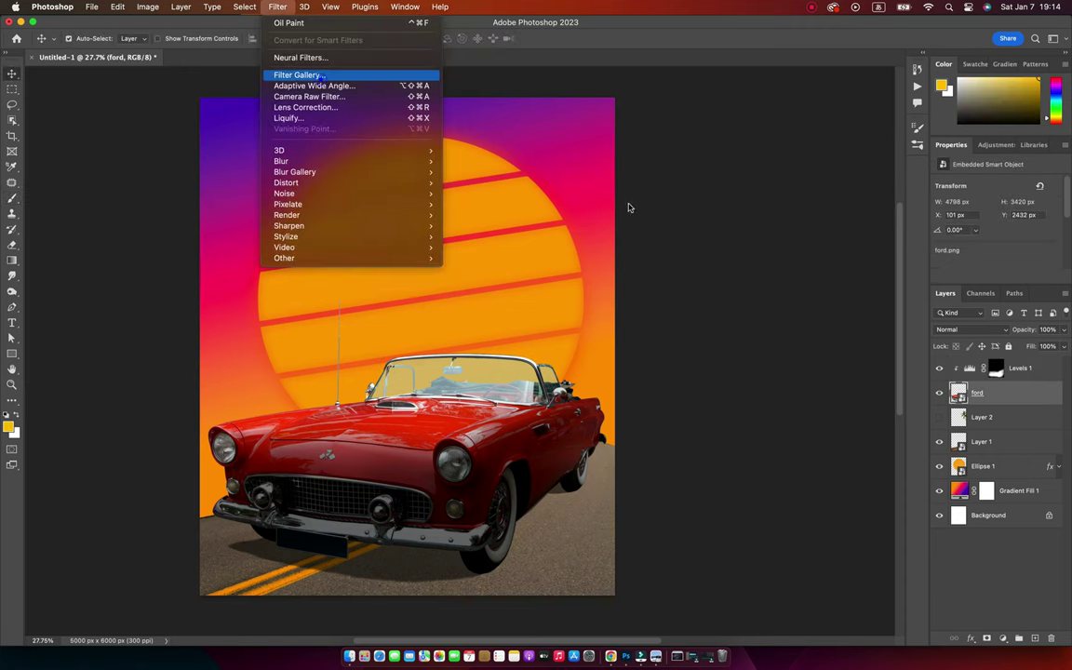
{"action": "key", "text": "Return"}
{"action": "left_click", "coordinate": [757, 43]}
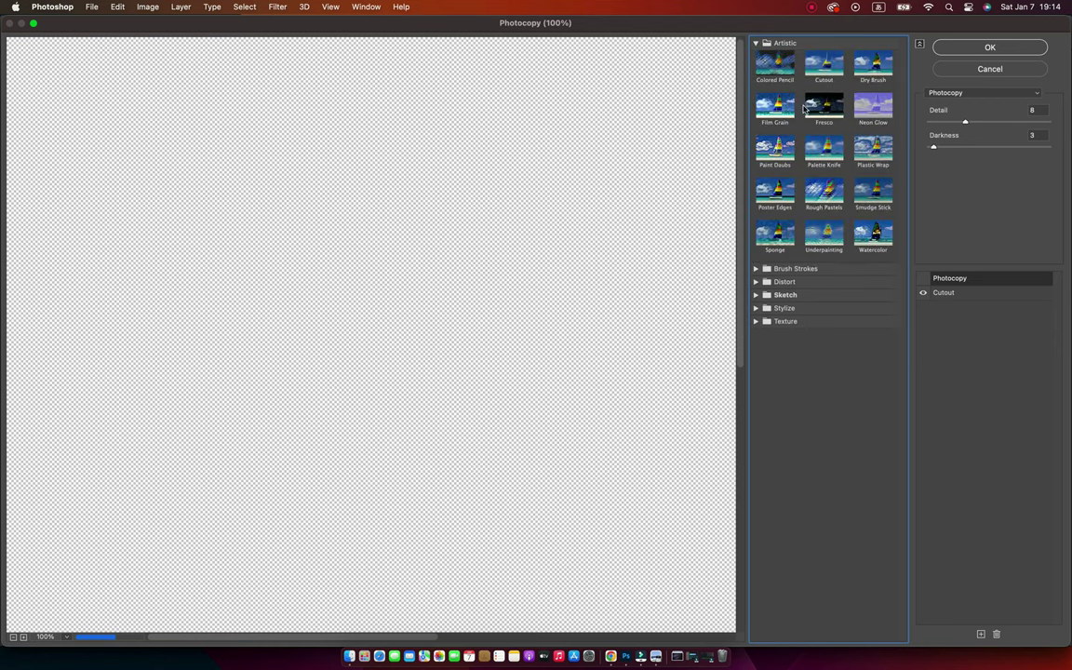
{"action": "left_click", "coordinate": [996, 634]}
{"action": "right_click", "coordinate": [493, 421]}
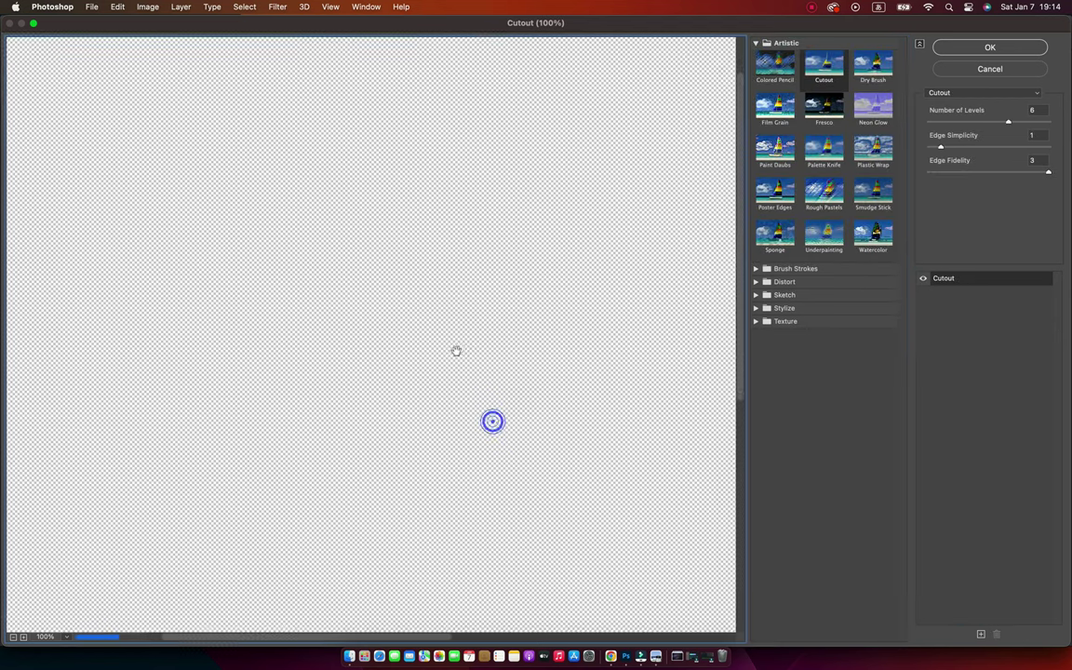
{"action": "left_click", "coordinate": [469, 396]}
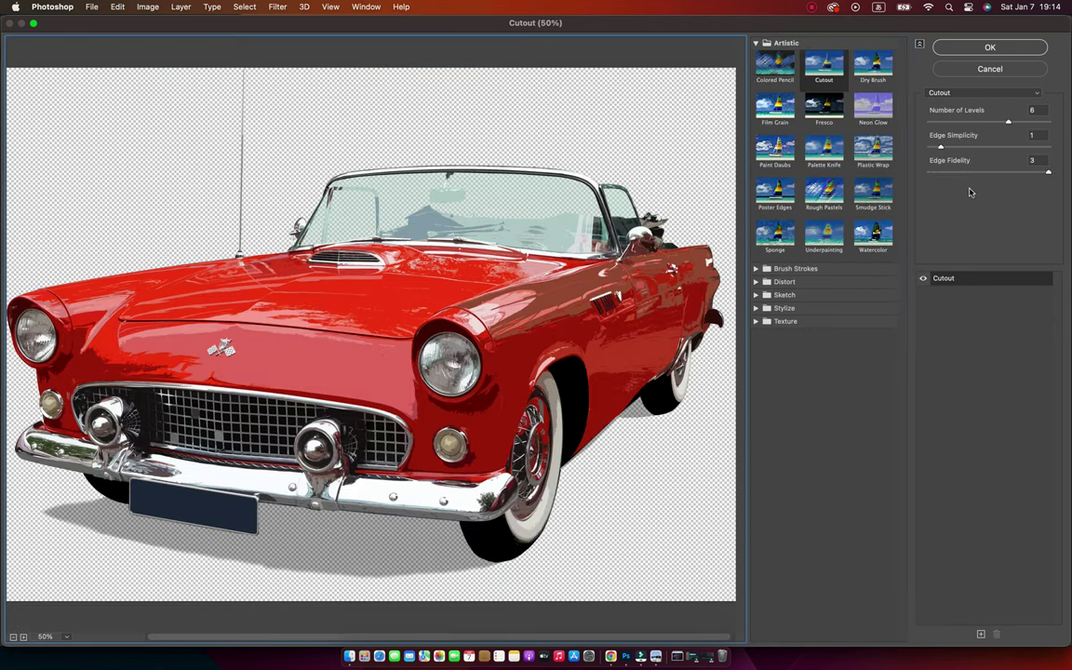
Step: Set Cutout to 8 levels, edge simplicity 0 and edge fidelity 2
{"action": "left_click_drag", "start_coordinate": [1008, 122], "coordinate": [955, 123]}
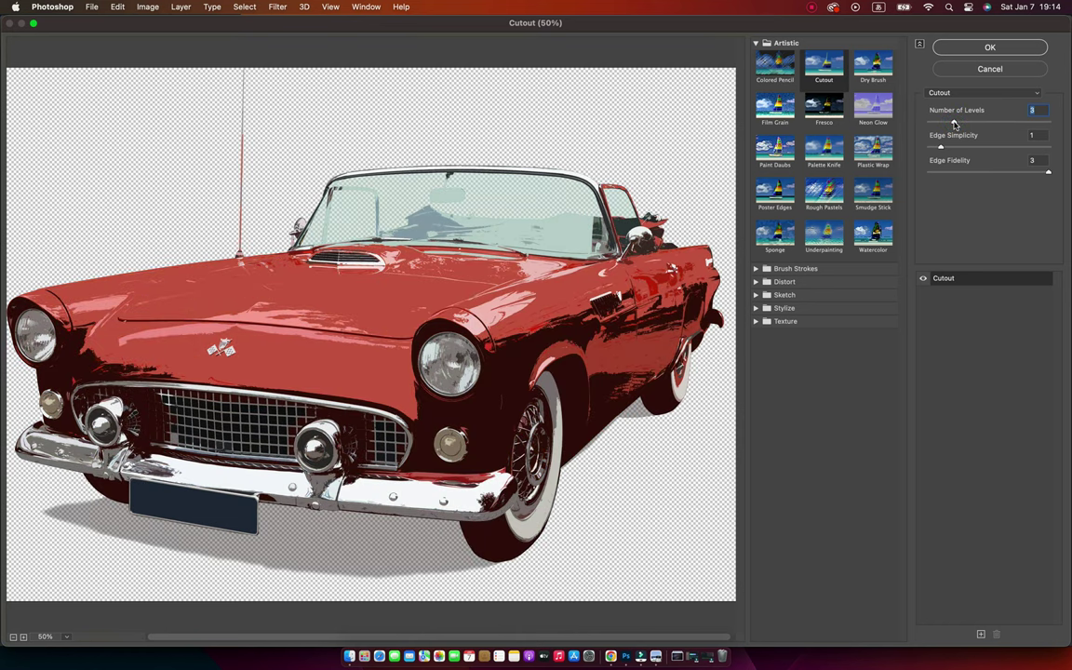
{"action": "left_click", "coordinate": [1048, 123]}
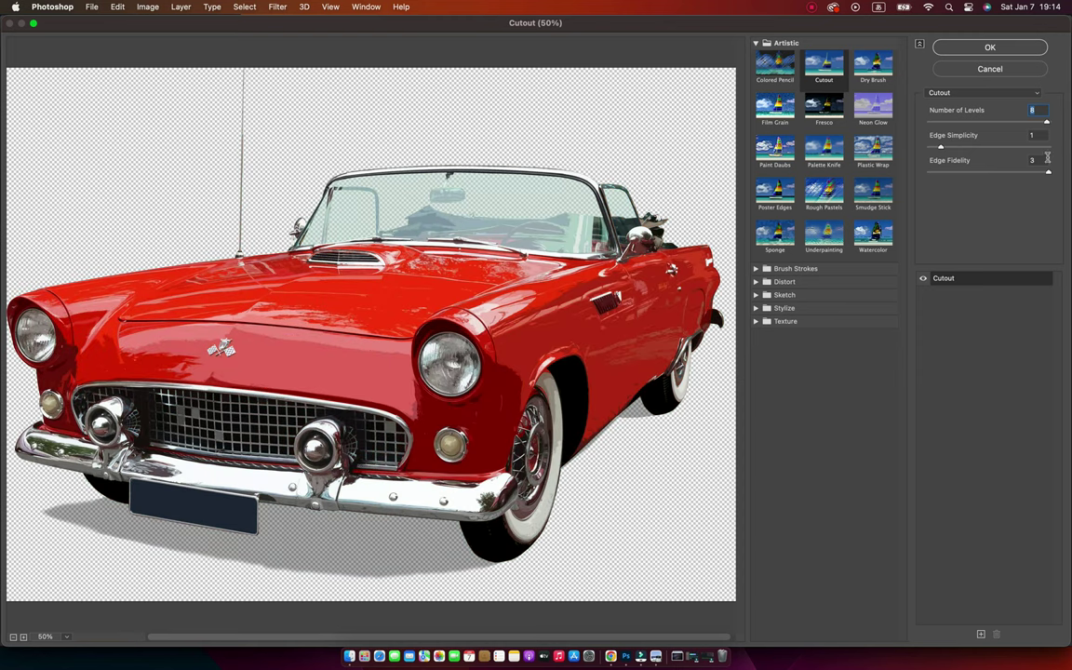
{"action": "left_click", "coordinate": [929, 146]}
{"action": "left_click", "coordinate": [924, 279]}
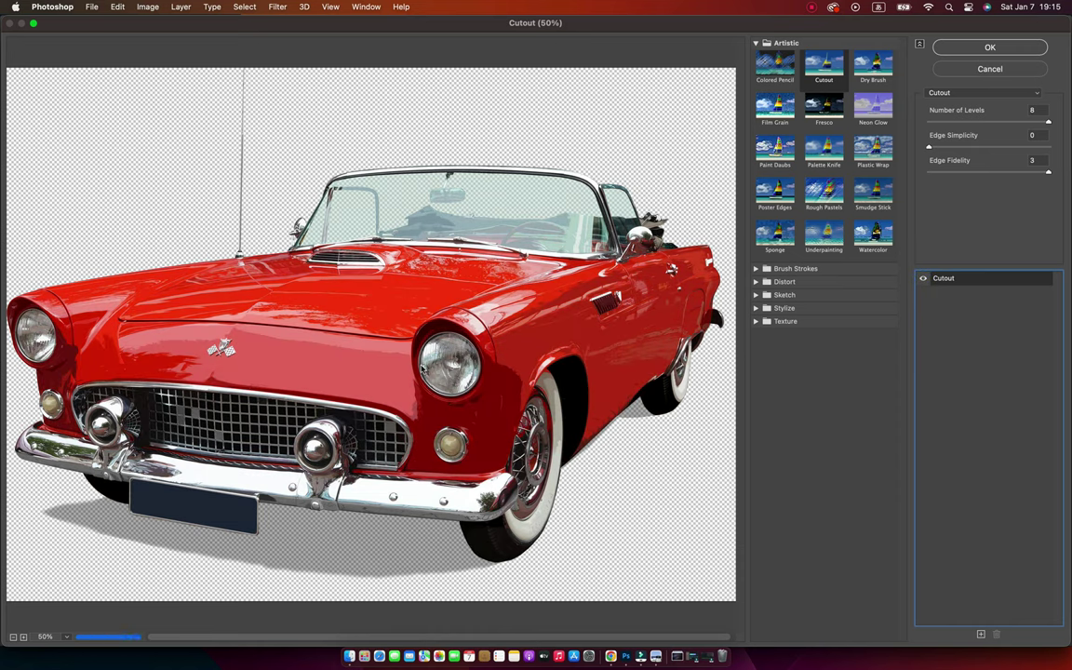
{"action": "left_click", "coordinate": [977, 173]}
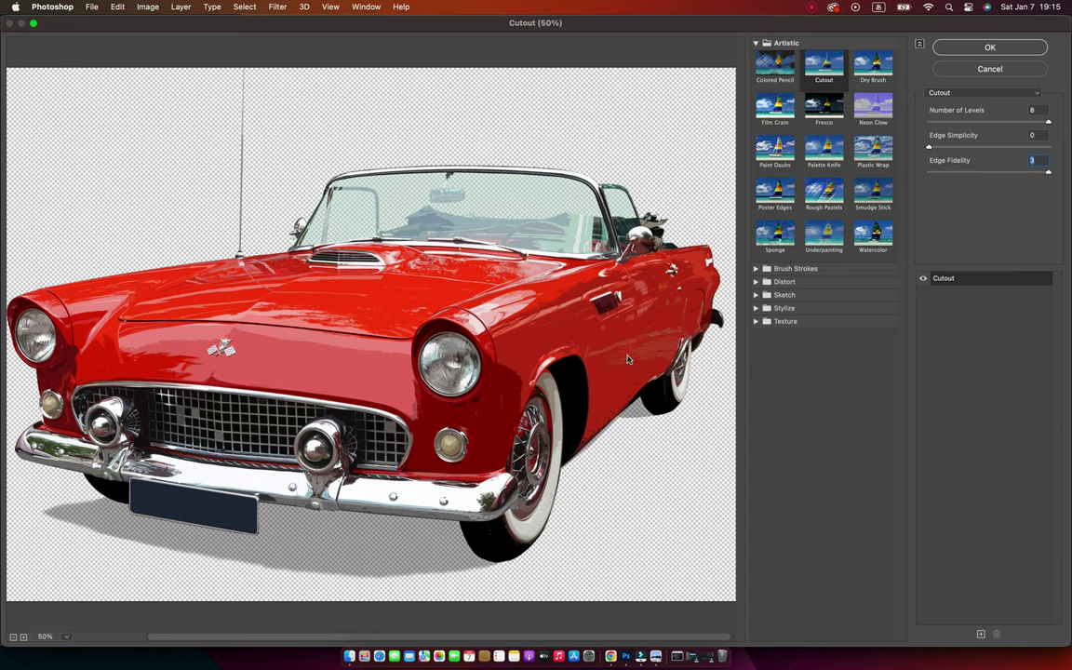
{"action": "left_click", "coordinate": [975, 47]}
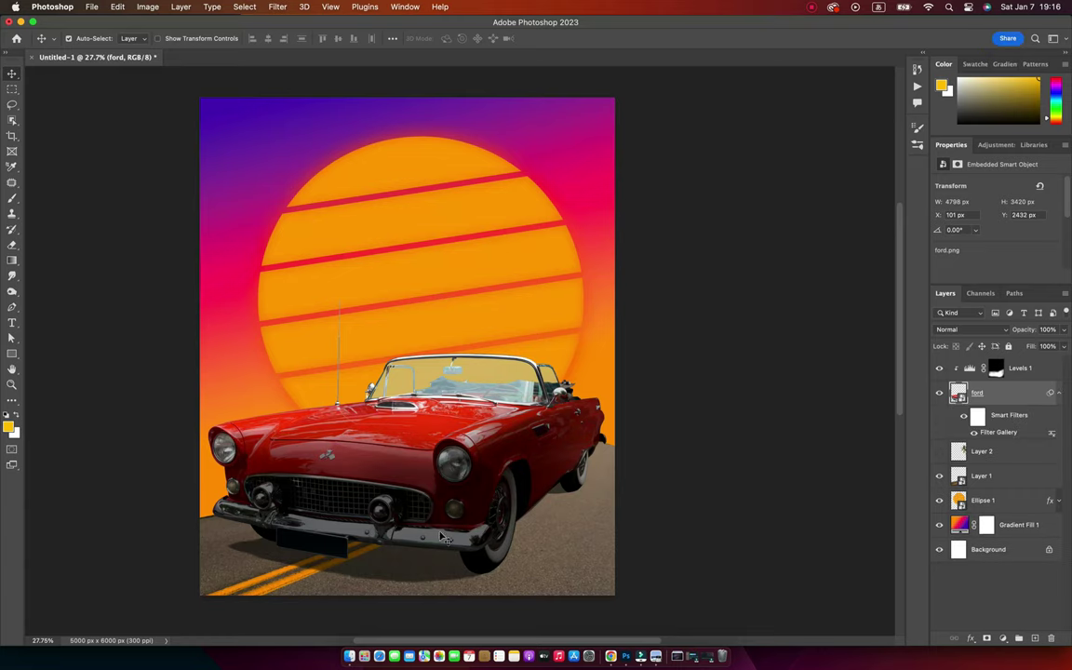
Step: Apply Oil Paint to the car with stylization 5.7, cleanliness 5.4, scale 9.9 and shine 0
{"action": "left_click", "coordinate": [278, 6]}
{"action": "mouse_move", "coordinate": [286, 237]}
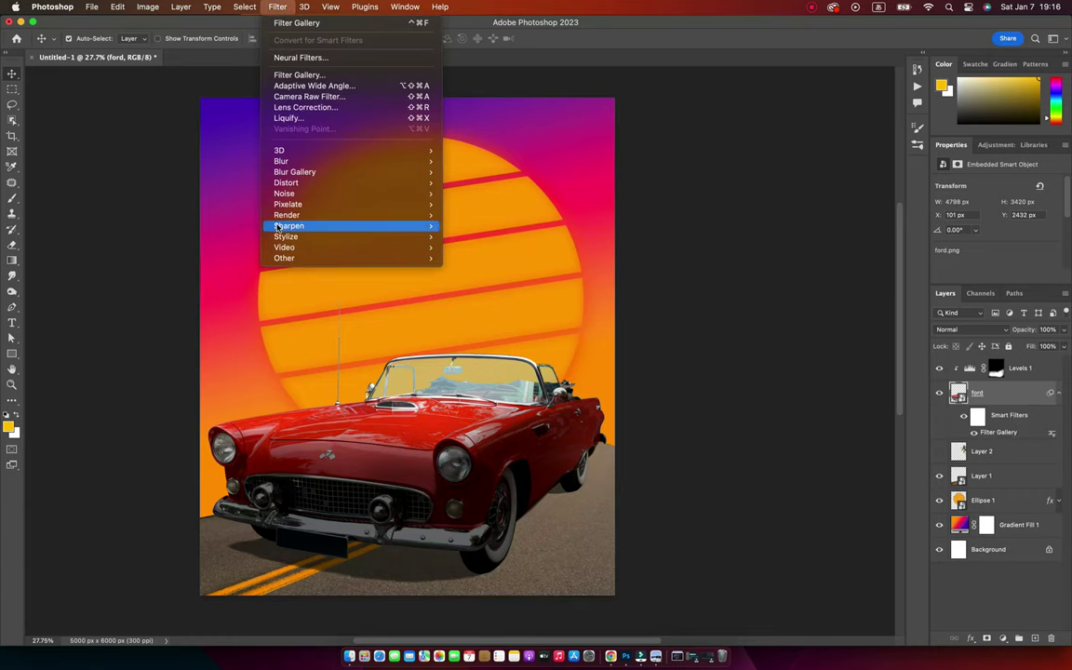
{"action": "left_click", "coordinate": [494, 279]}
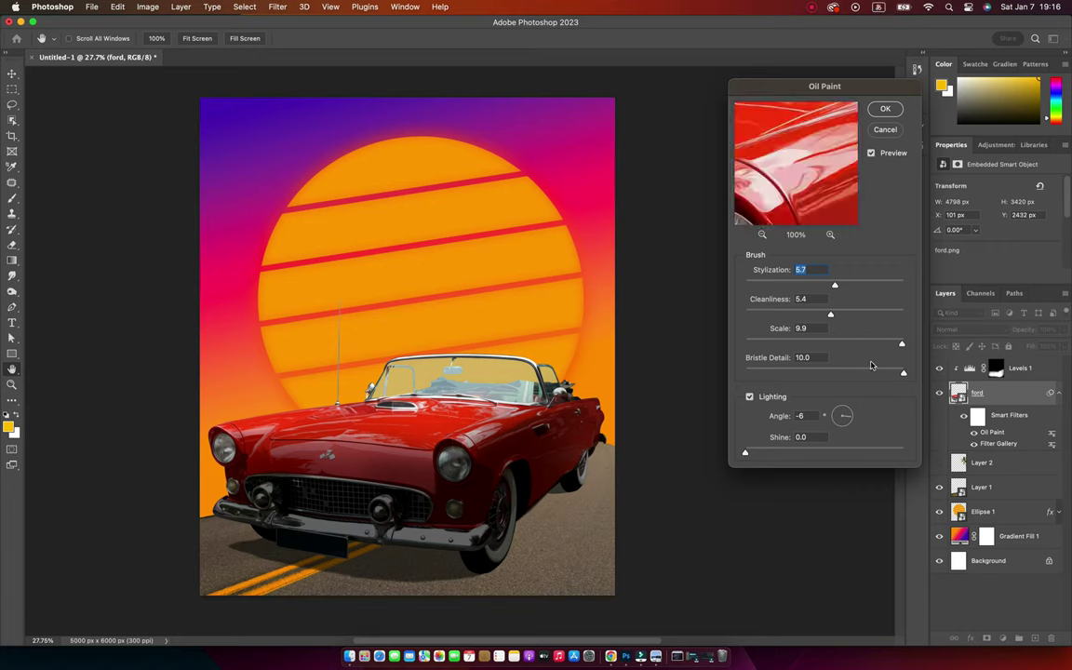
{"action": "left_click", "coordinate": [872, 153]}
{"action": "mouse_move", "coordinate": [777, 200]}
{"action": "left_mouse_down"}
{"action": "mouse_move", "coordinate": [806, 164]}
{"action": "mouse_move", "coordinate": [798, 174]}
{"action": "left_mouse_up"}
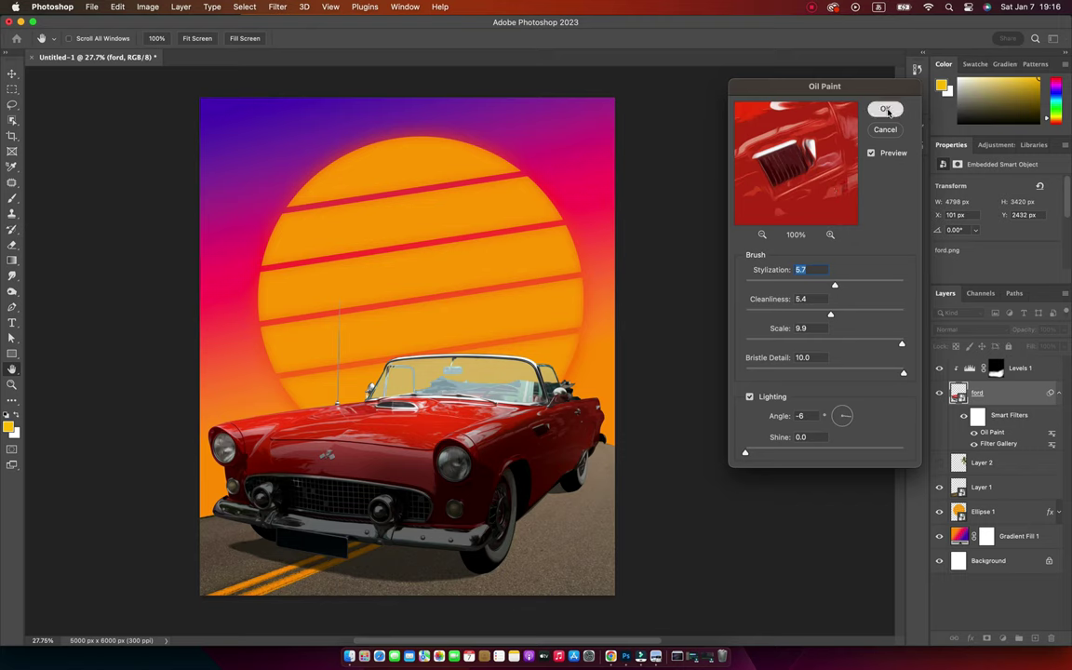
{"action": "left_click", "coordinate": [885, 108]}
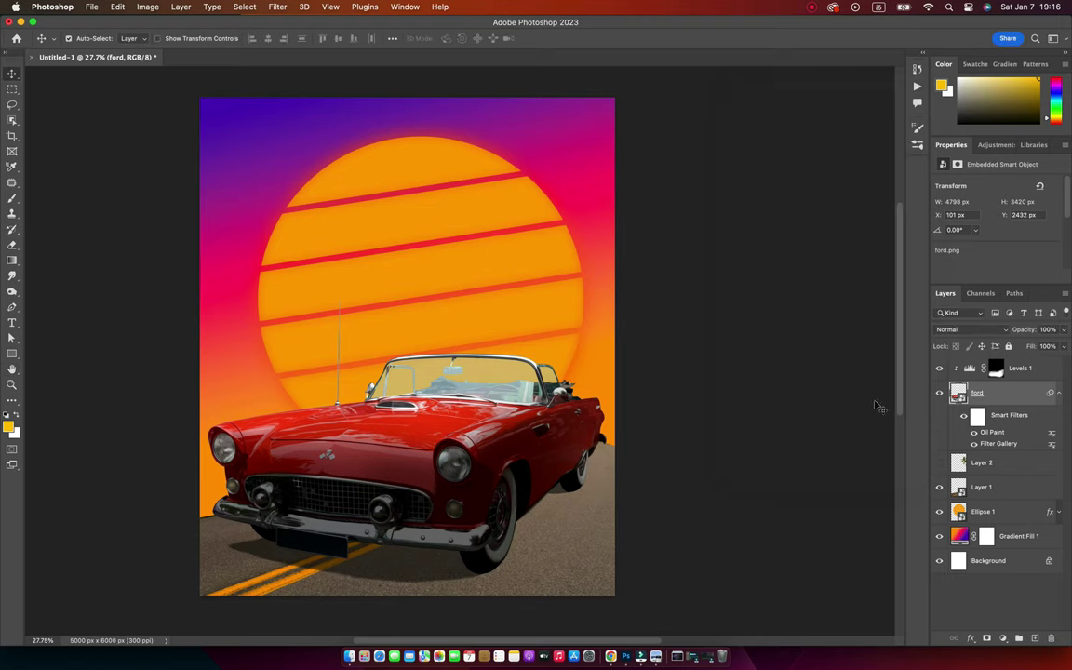
{"action": "left_click", "coordinate": [1060, 394]}
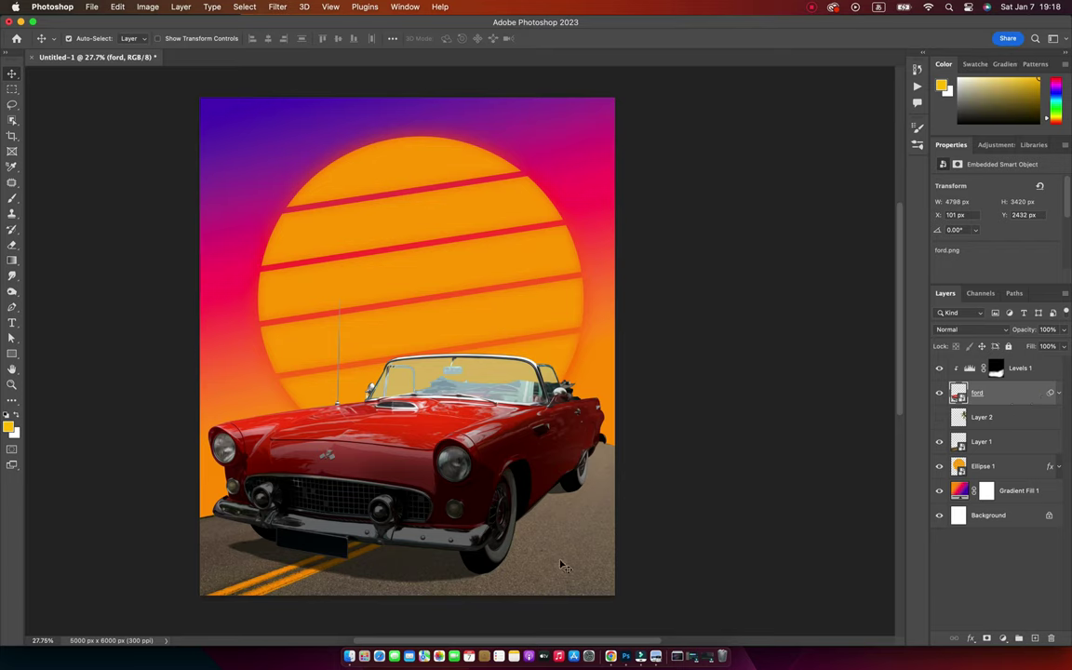
Step: Apply Hue/Saturation to the road's Layer 1 with saturation -64 and lightness -51
{"action": "left_click", "coordinate": [1024, 442]}
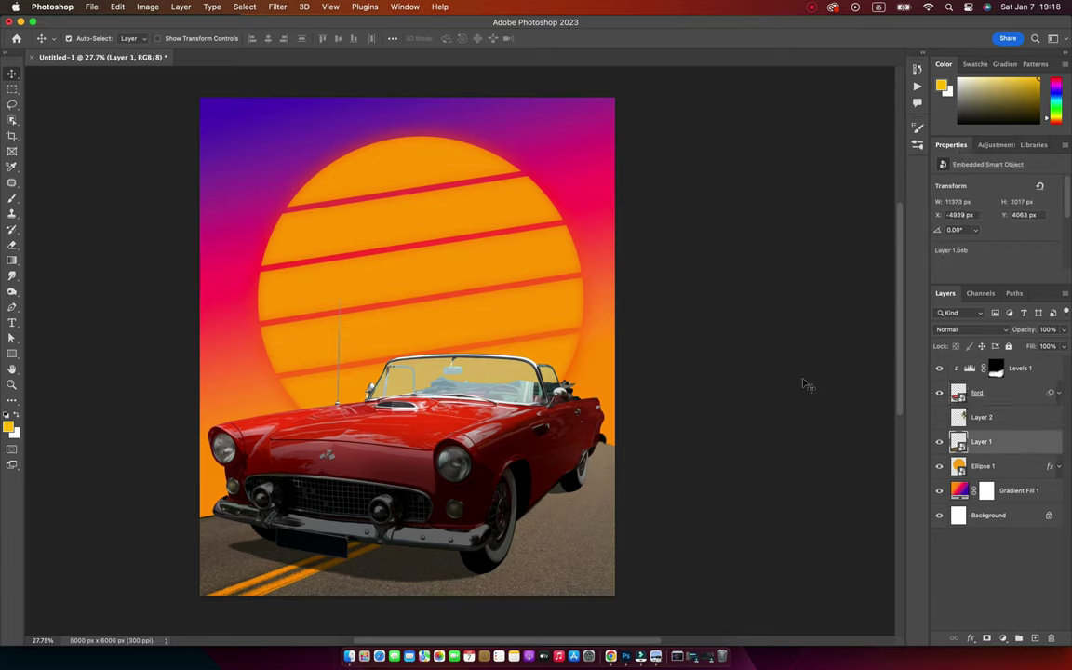
{"action": "left_click", "coordinate": [147, 7]}
{"action": "mouse_move", "coordinate": [165, 40]}
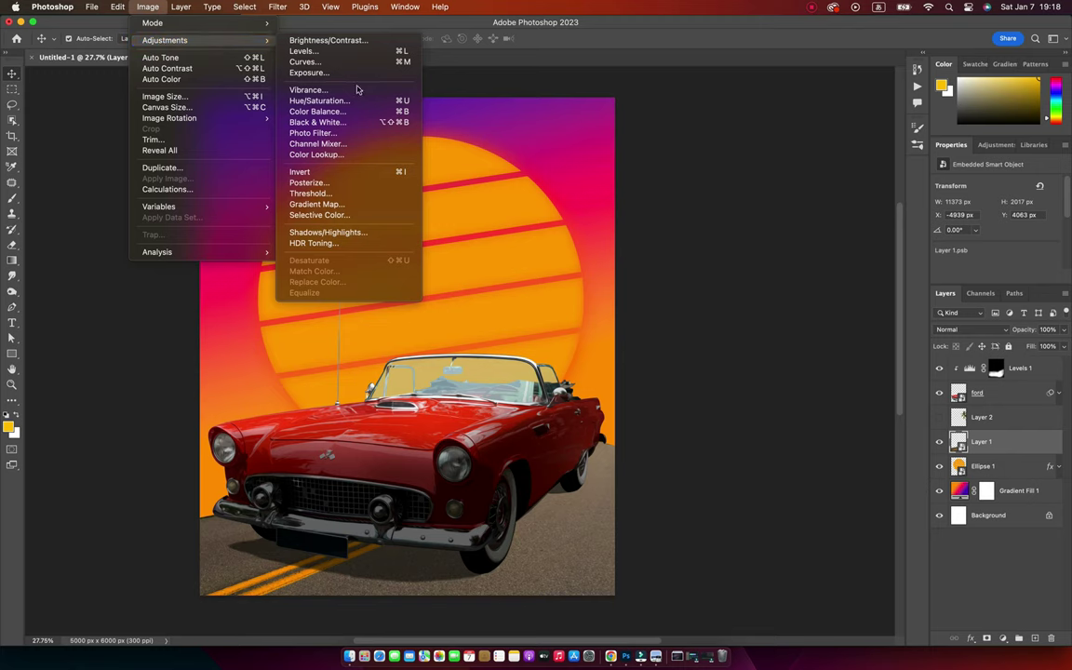
{"action": "left_click", "coordinate": [340, 103]}
{"action": "left_click_drag", "start_coordinate": [544, 163], "coordinate": [800, 96]}
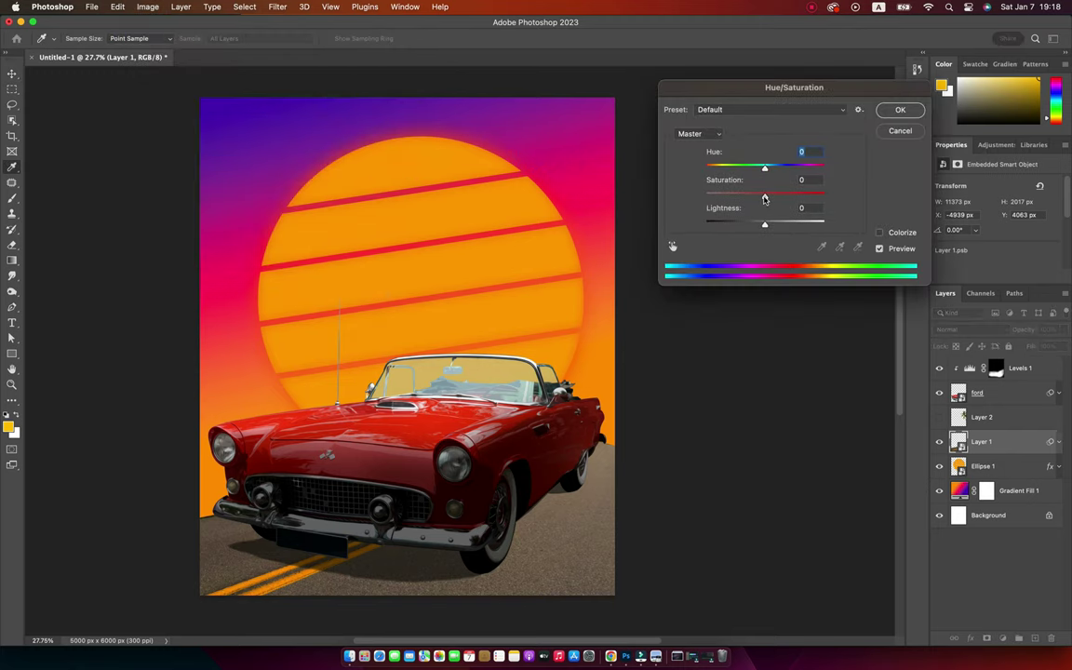
{"action": "mouse_move", "coordinate": [765, 196]}
{"action": "left_mouse_down"}
{"action": "mouse_move", "coordinate": [738, 195]}
{"action": "mouse_move", "coordinate": [736, 225]}
{"action": "left_mouse_up"}
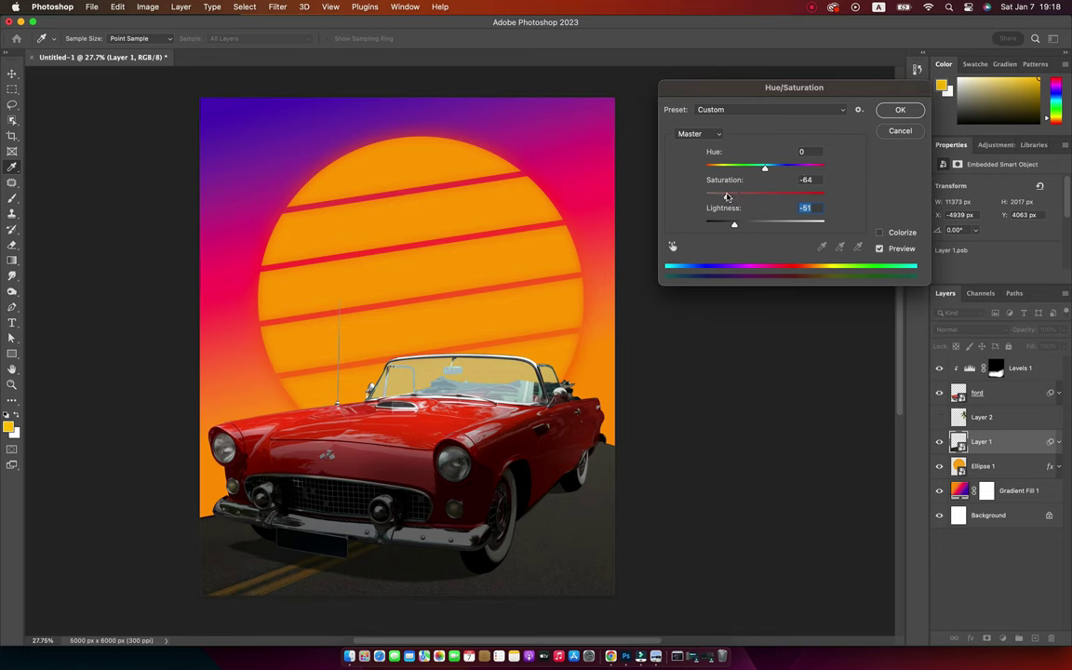
{"action": "key", "text": "Return"}
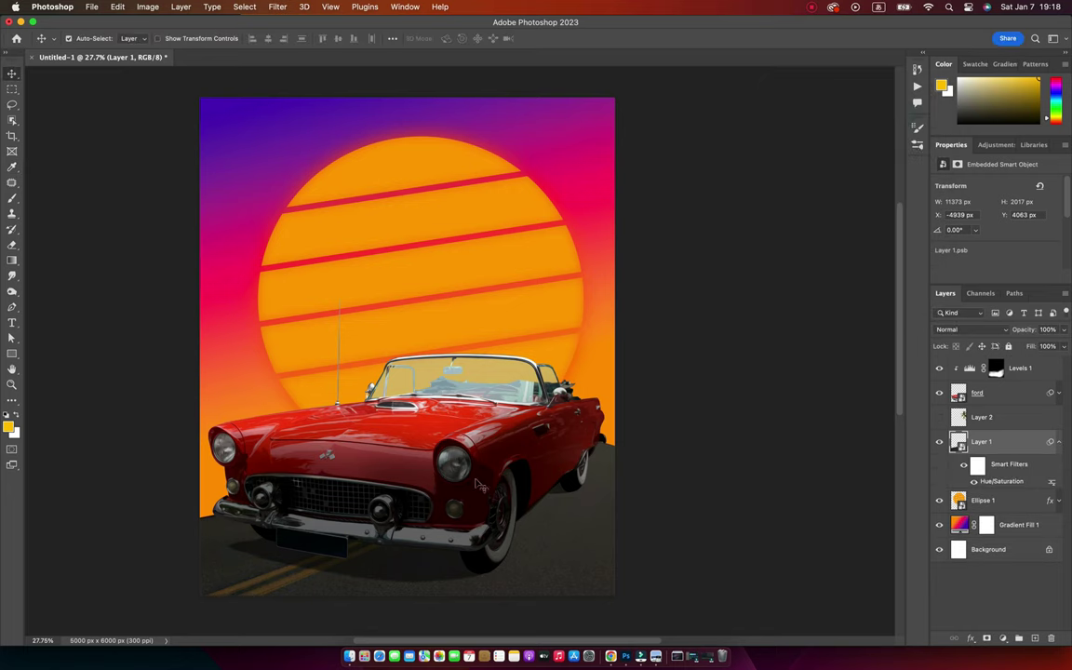
{"action": "left_click", "coordinate": [1059, 441]}
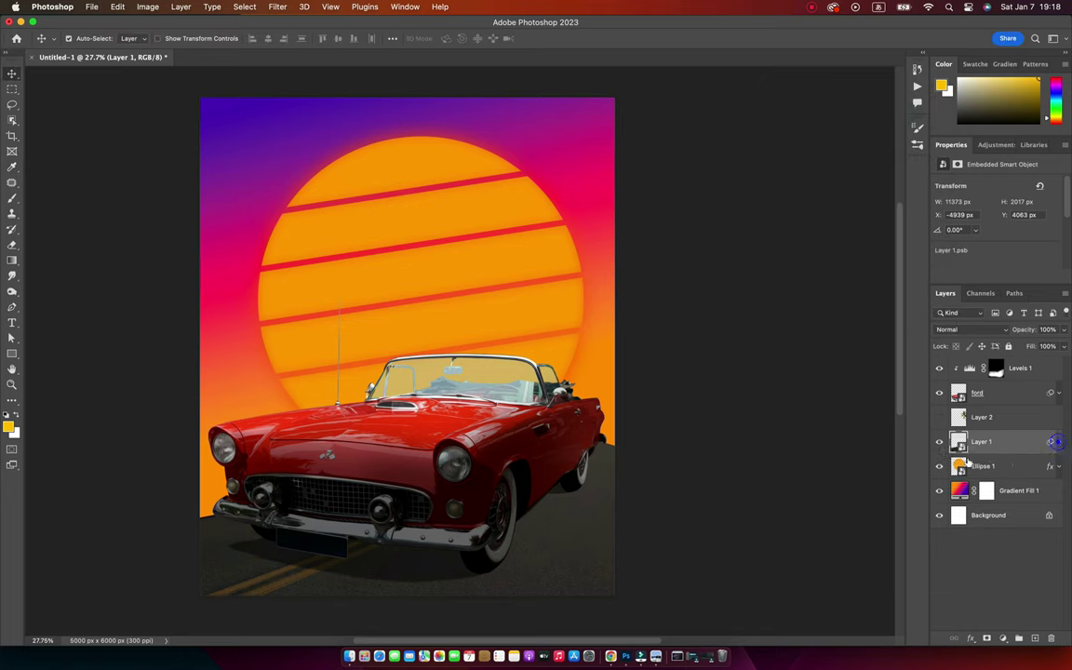
{"action": "left_click", "coordinate": [1008, 393]}
Step: Clip a #ffc300 yellow Color Fill layer to the car and blend it in Overlay mode
{"action": "left_click", "coordinate": [1012, 371]}
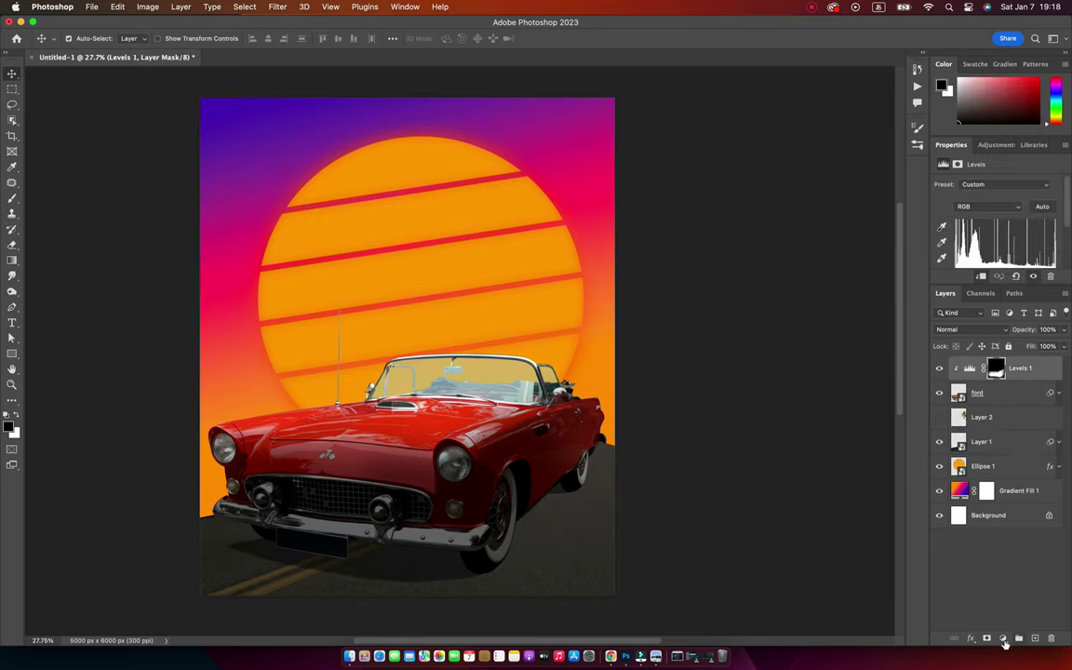
{"action": "left_click", "coordinate": [1010, 367]}
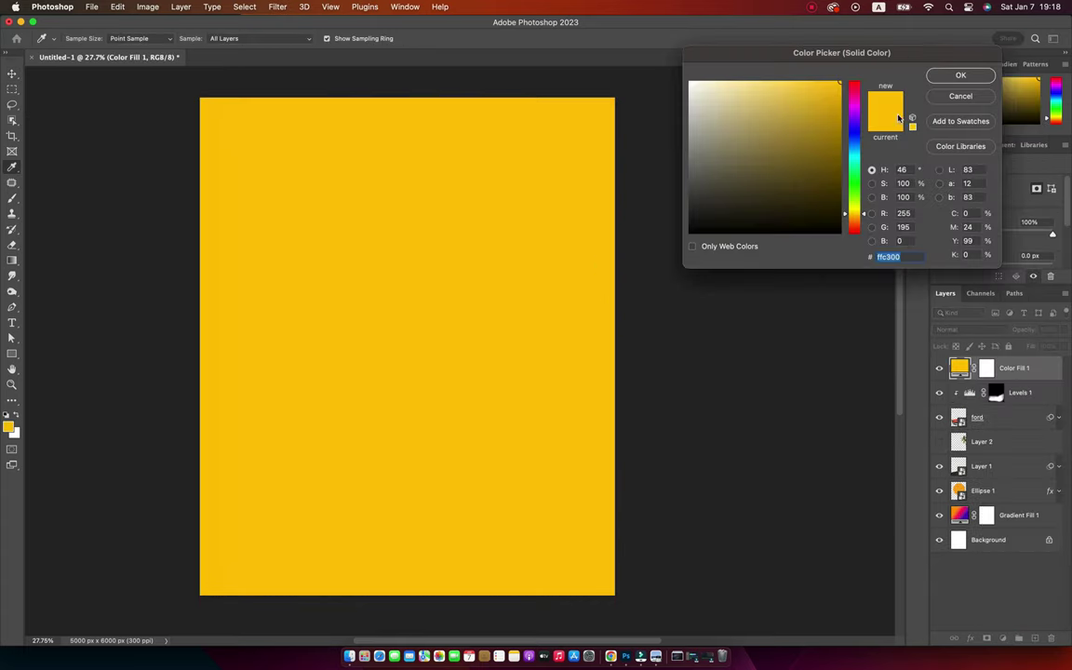
{"action": "left_click", "coordinate": [959, 76]}
{"action": "left_click", "coordinate": [992, 380], "text": "alt"}
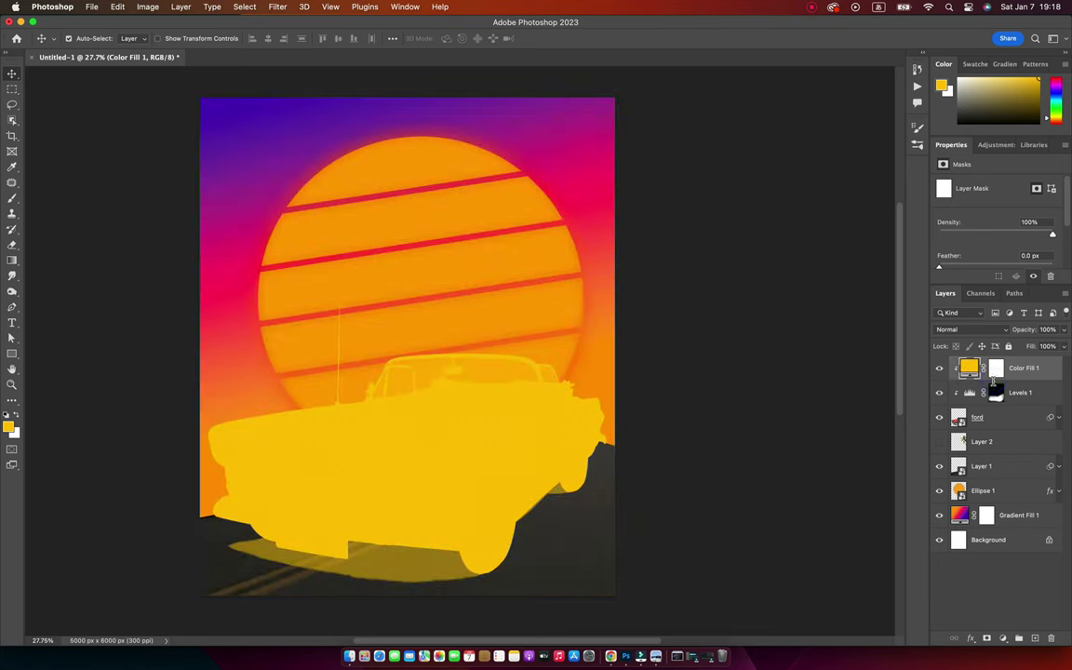
{"action": "left_click", "coordinate": [968, 330]}
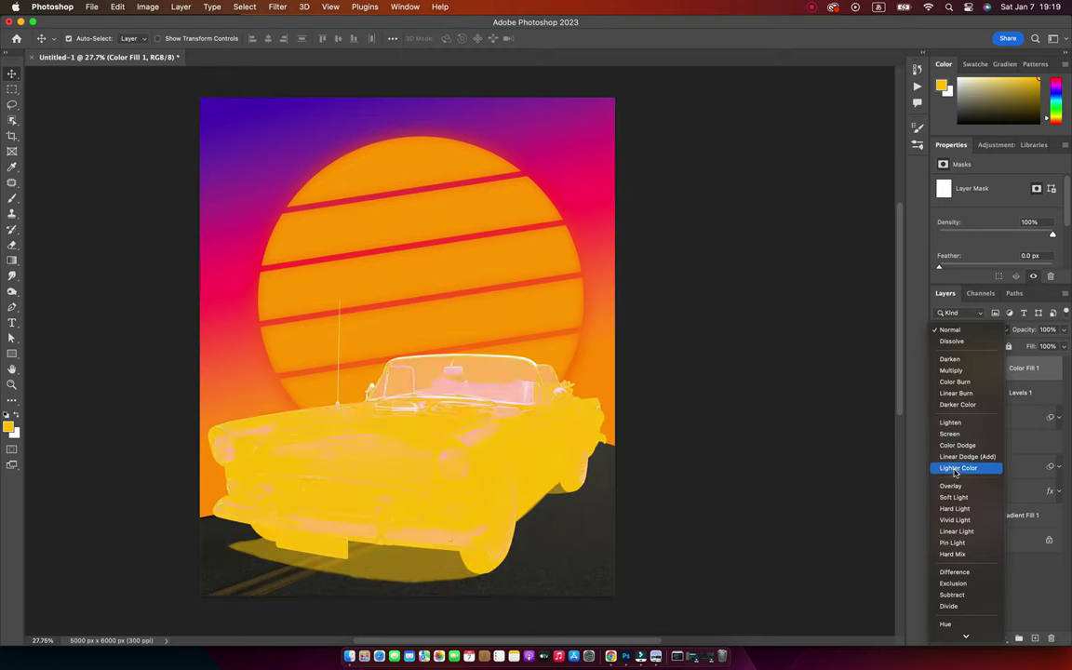
{"action": "left_click", "coordinate": [951, 486]}
{"action": "key", "text": "z"}
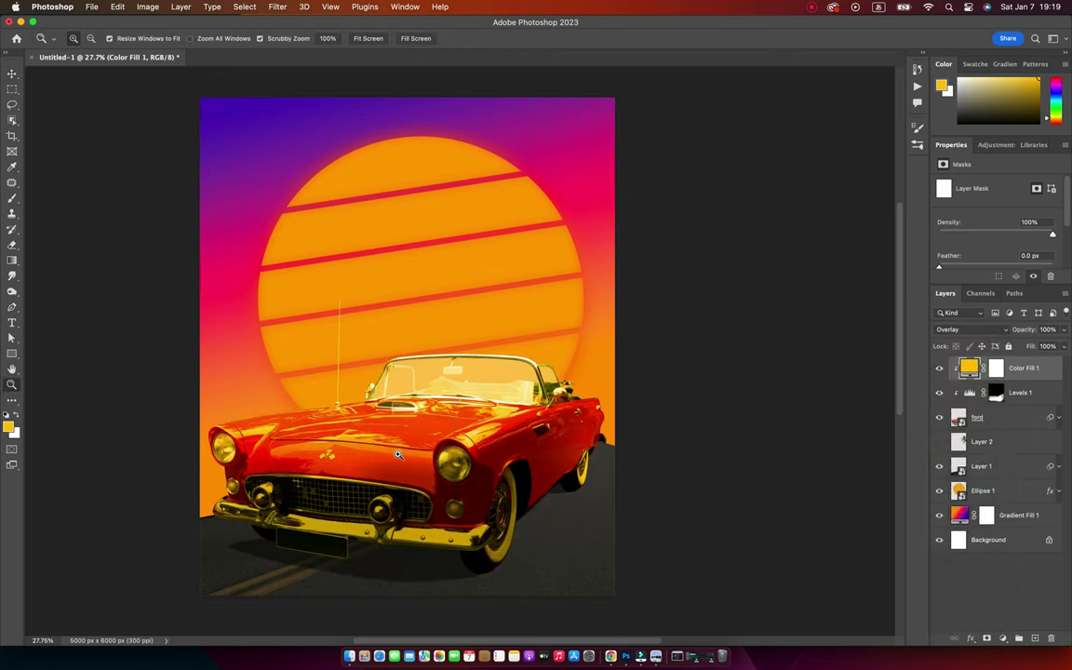
{"action": "left_click_drag", "start_coordinate": [383, 449], "coordinate": [426, 449]}
Step: Split Color Fill 1's underlying Blend If sliders to 66/164 so yellow tints only brighter tones
{"action": "right_click", "coordinate": [1058, 375]}
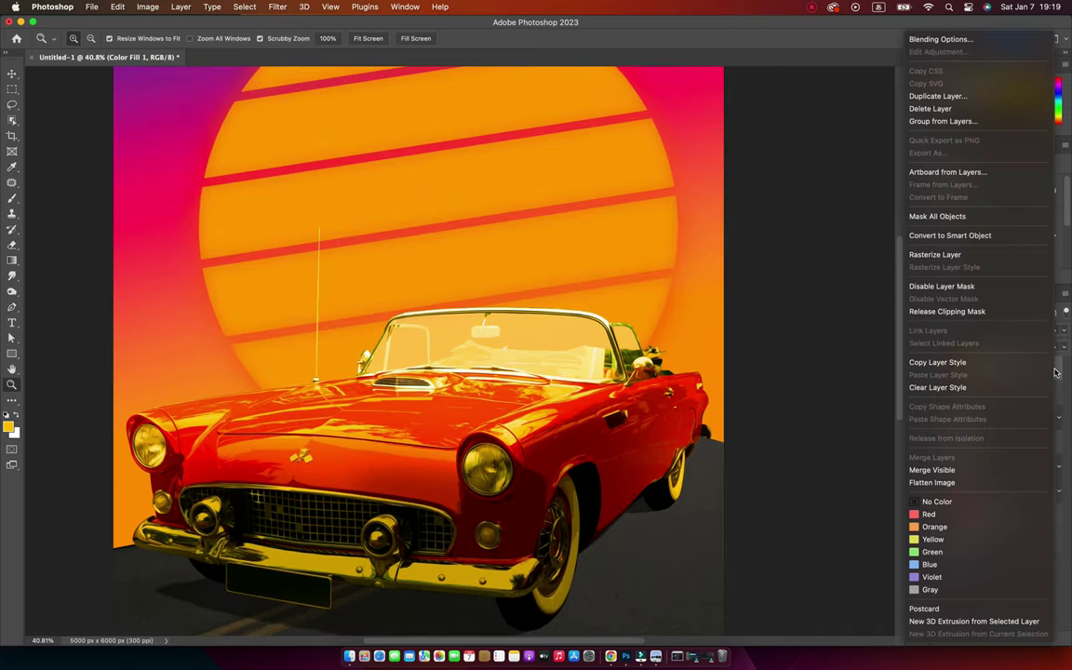
{"action": "left_click", "coordinate": [931, 37]}
{"action": "left_click_drag", "start_coordinate": [765, 308], "coordinate": [829, 308]}
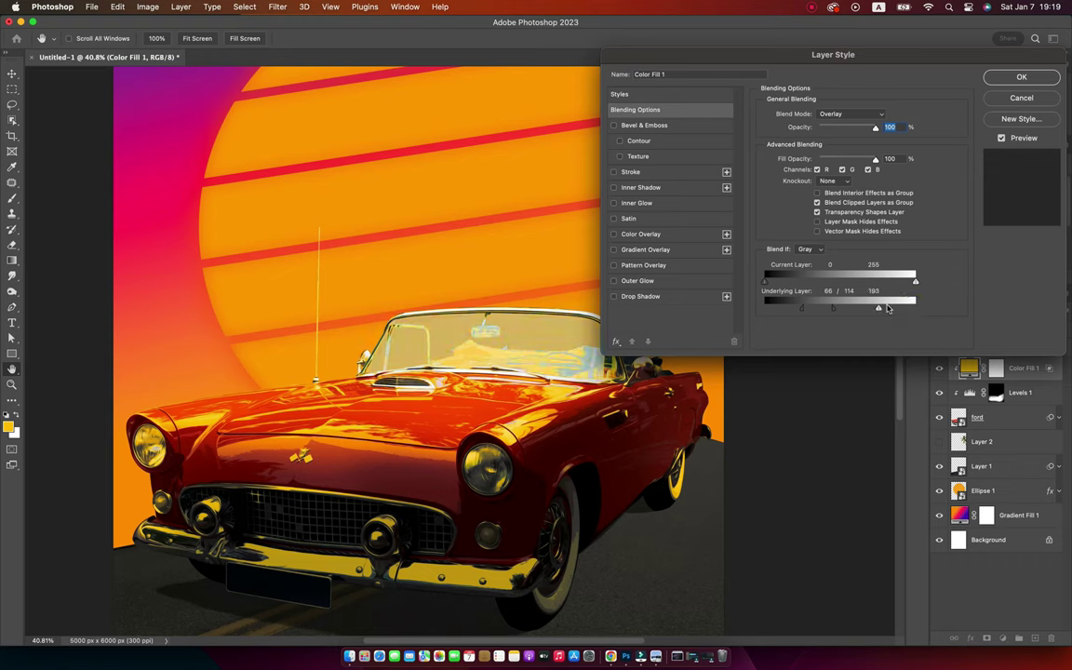
{"action": "mouse_move", "coordinate": [836, 311]}
{"action": "left_mouse_down"}
{"action": "mouse_move", "coordinate": [865, 310]}
{"action": "mouse_move", "coordinate": [813, 315]}
{"action": "left_mouse_up"}
{"action": "left_click", "coordinate": [1021, 77]}
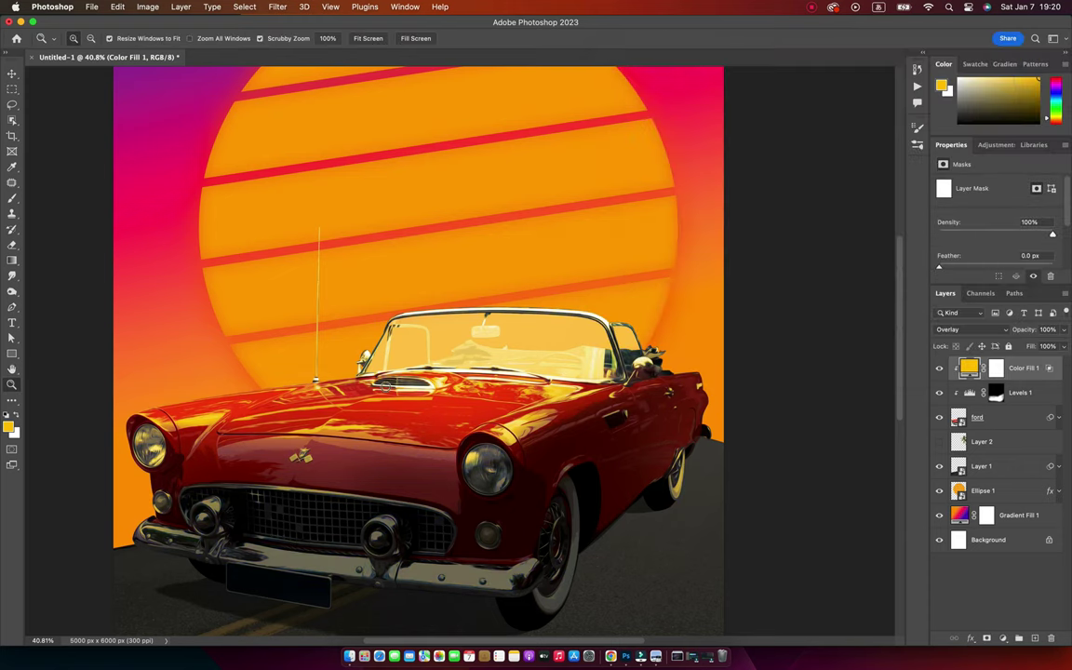
Step: Fit the poster on screen and toggle the yellow fill to compare the car
{"action": "key", "text": "super+0"}
{"action": "left_click", "coordinate": [939, 368]}
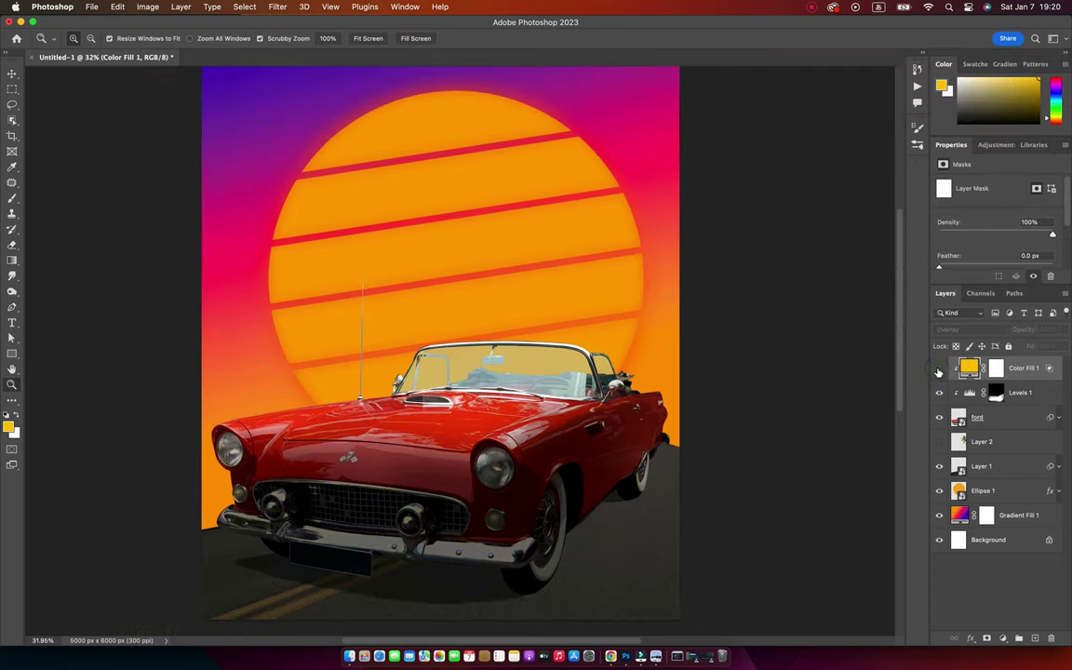
{"action": "left_click", "coordinate": [938, 368]}
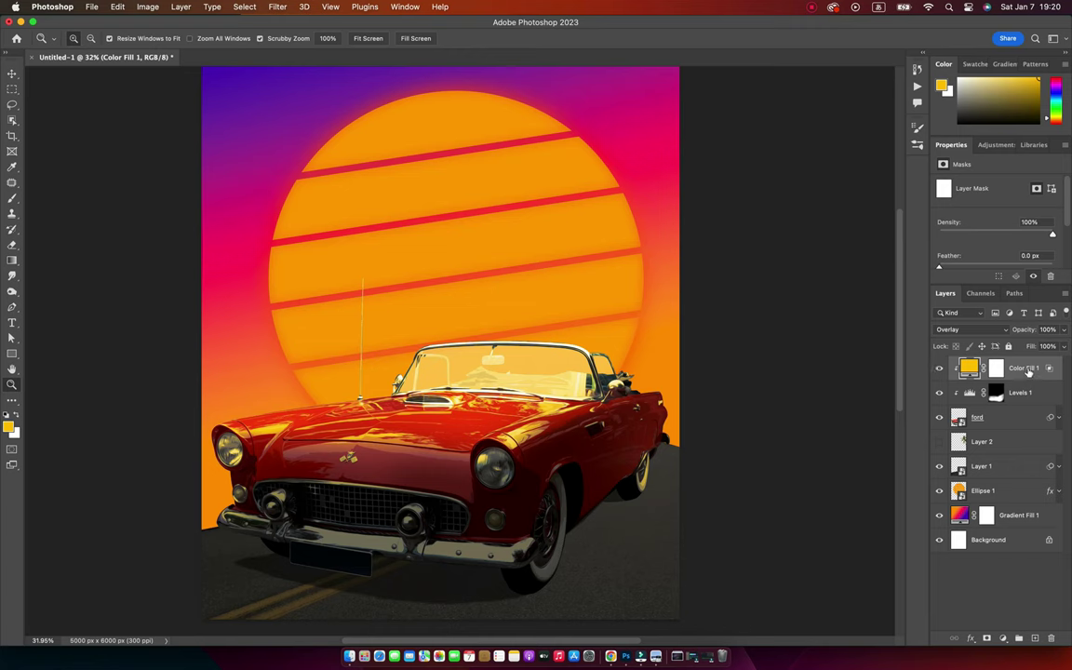
Step: Duplicate Color Fill 1, clip the copy to the car, and change its colour to purple
{"action": "key", "text": "super+j"}
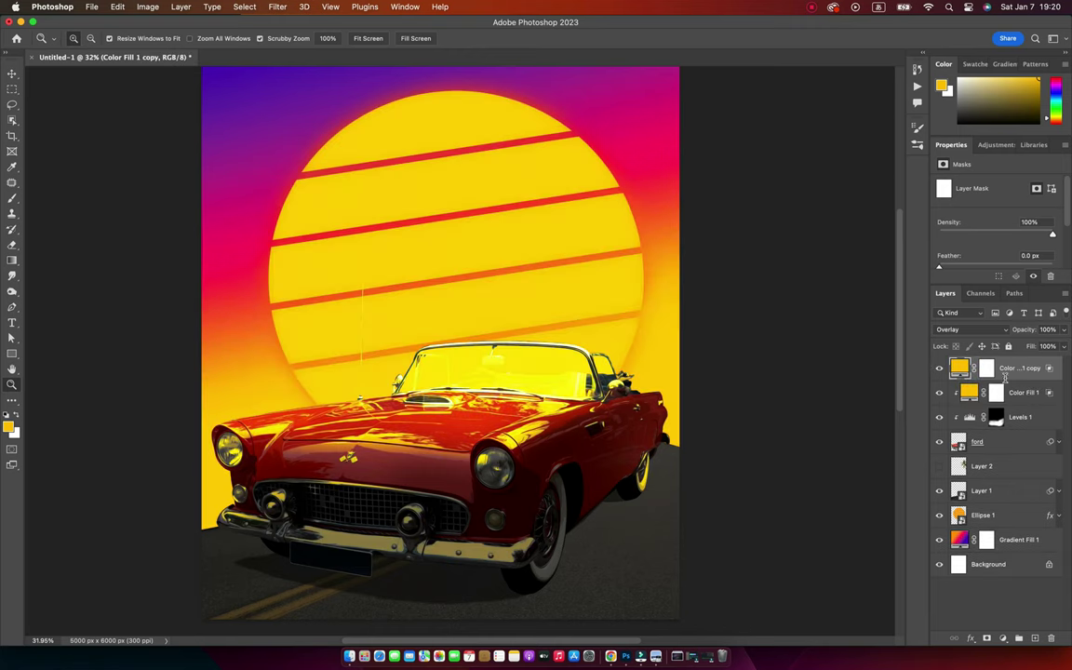
{"action": "left_click", "coordinate": [1005, 379], "text": "alt"}
{"action": "double_click", "coordinate": [969, 369]}
{"action": "left_click", "coordinate": [853, 121]}
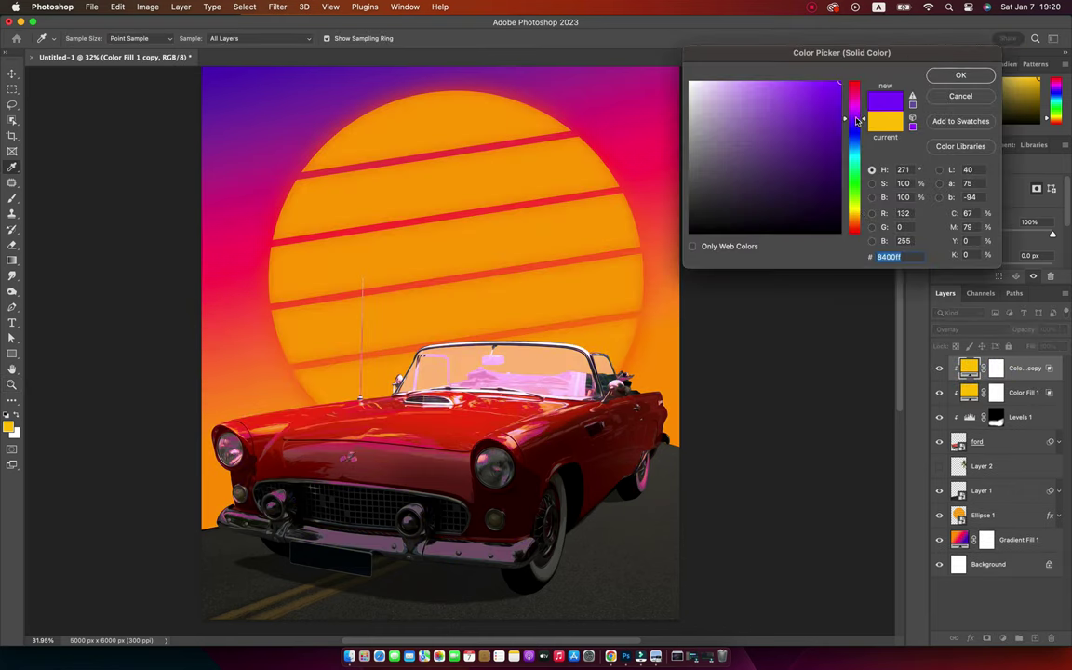
{"action": "mouse_move", "coordinate": [856, 121]}
{"action": "left_mouse_down"}
{"action": "mouse_move", "coordinate": [859, 131]}
{"action": "mouse_move", "coordinate": [843, 85]}
{"action": "mouse_move", "coordinate": [857, 118]}
{"action": "left_mouse_up"}
{"action": "left_click", "coordinate": [859, 119]}
{"action": "left_click", "coordinate": [987, 77]}
Step: Set the purple fill to Vivid Light, with underlying Blend If limiting it to darker tones
{"action": "key", "text": "z"}
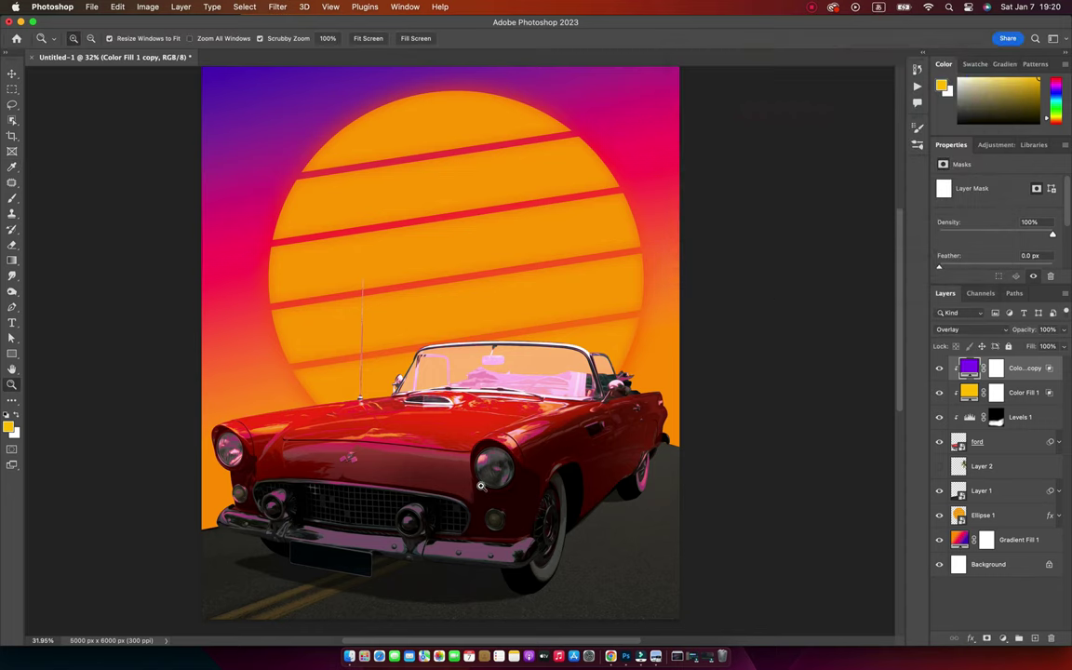
{"action": "left_click", "coordinate": [973, 330]}
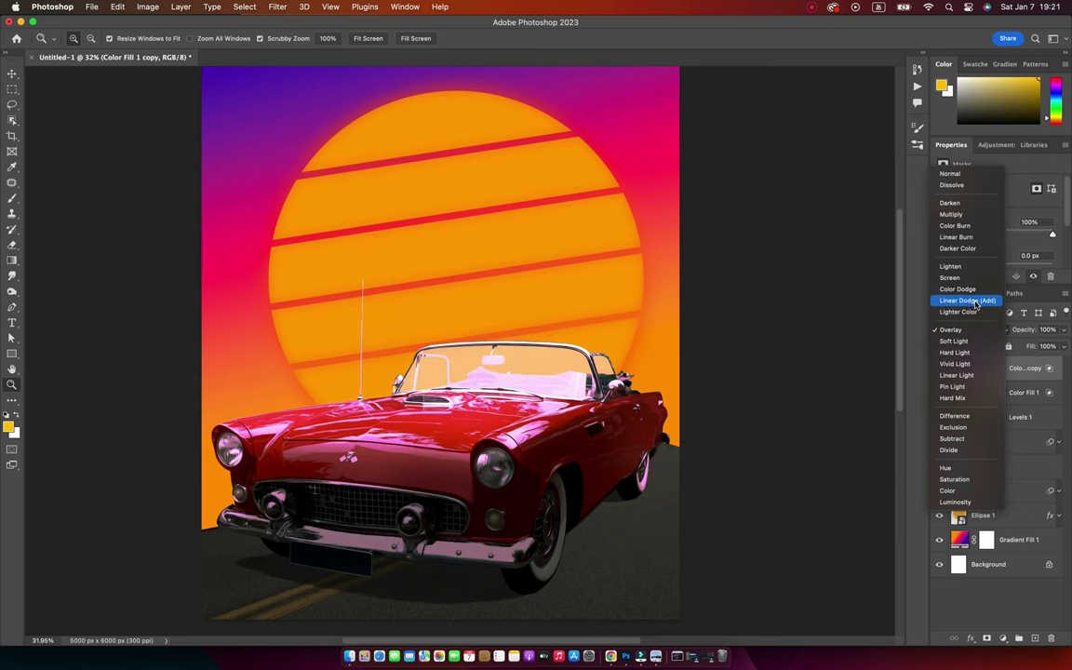
{"action": "left_click", "coordinate": [966, 366]}
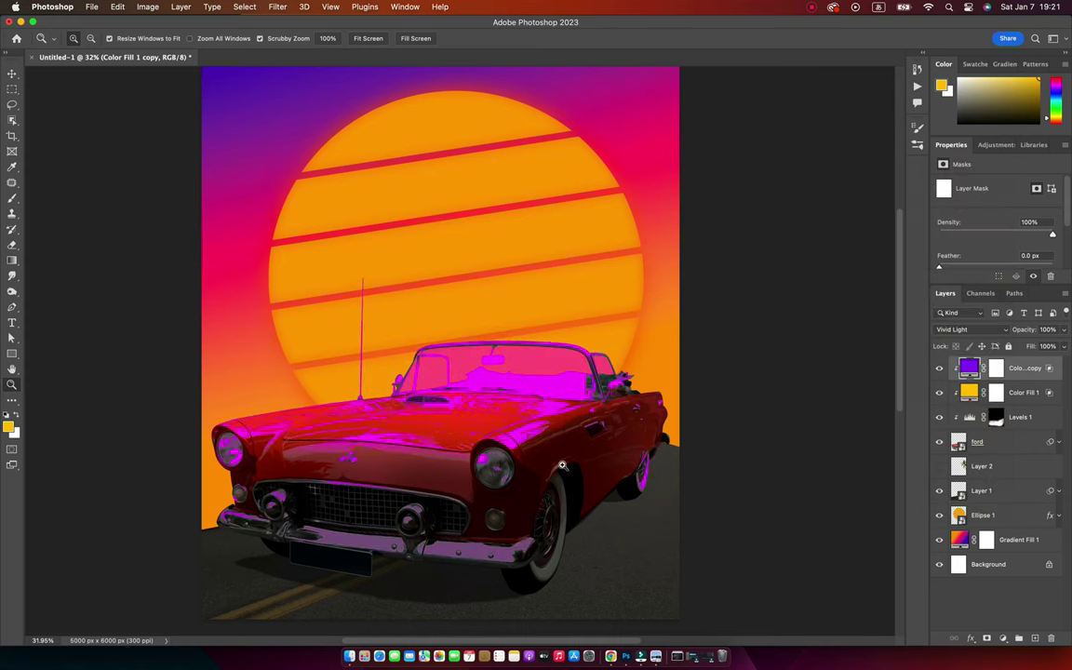
{"action": "double_click", "coordinate": [1055, 371]}
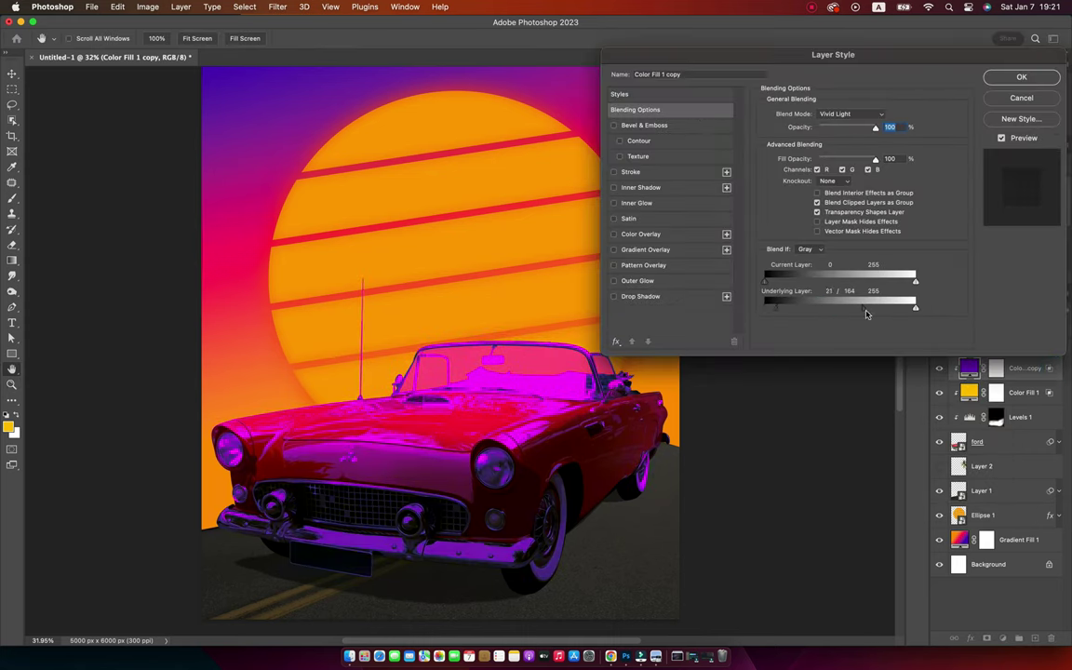
{"action": "mouse_move", "coordinate": [771, 309]}
{"action": "left_mouse_down"}
{"action": "mouse_move", "coordinate": [885, 312]}
{"action": "mouse_move", "coordinate": [804, 308]}
{"action": "mouse_move", "coordinate": [854, 308]}
{"action": "left_mouse_up"}
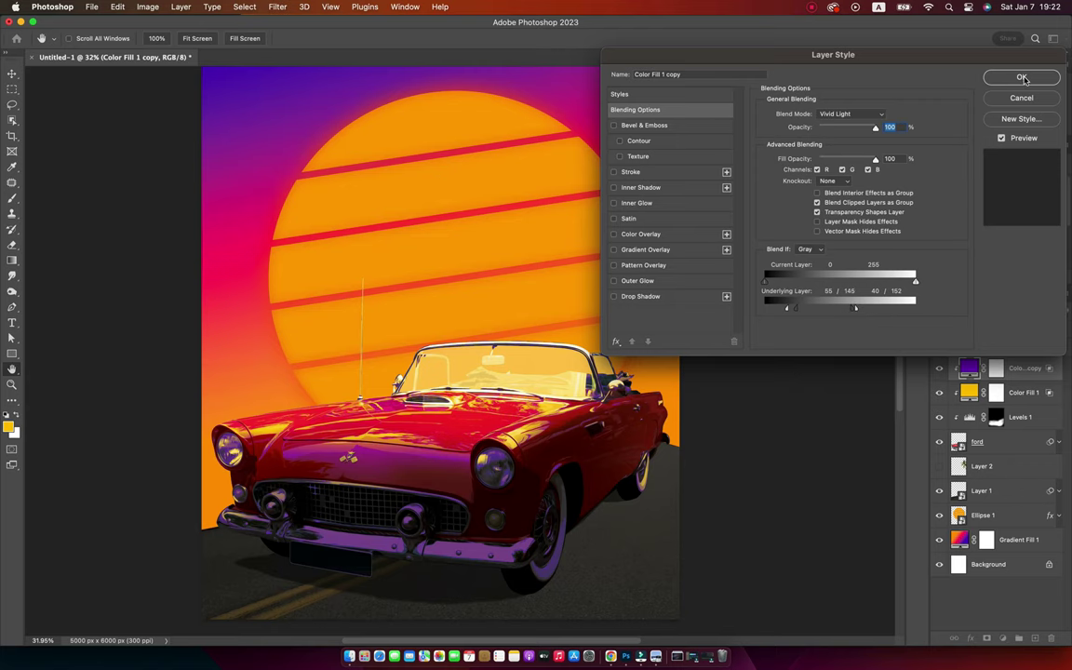
{"action": "left_click", "coordinate": [1022, 78]}
Step: Select Color Fill 1's mask and toggle the purple and yellow fills to compare the car
{"action": "left_click", "coordinate": [996, 391]}
{"action": "key", "text": "b"}
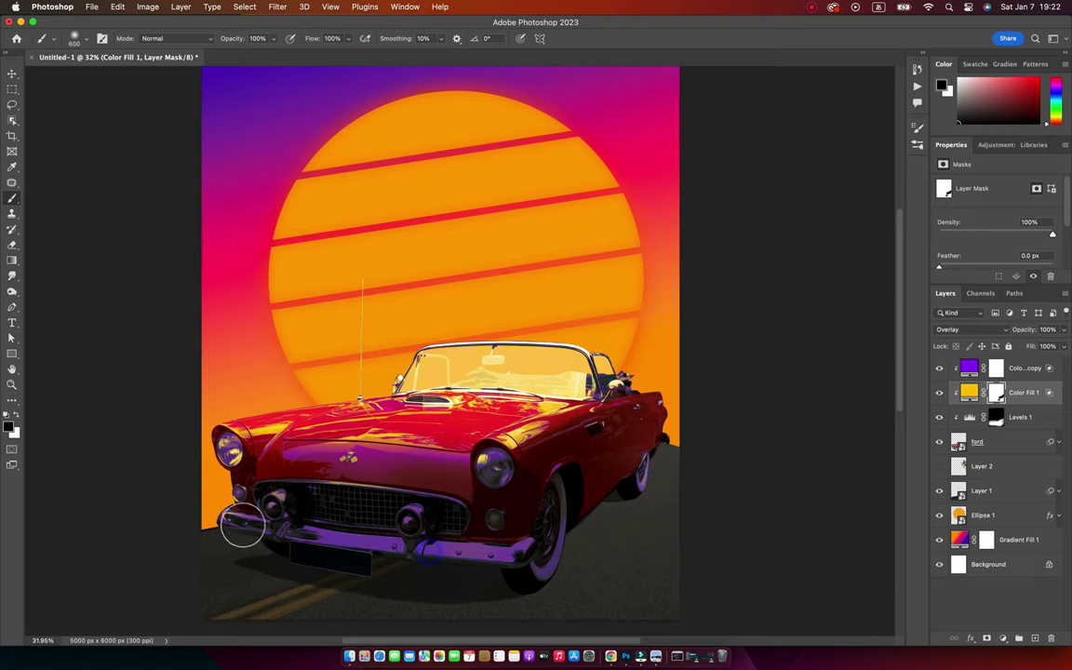
{"action": "key", "text": "v"}
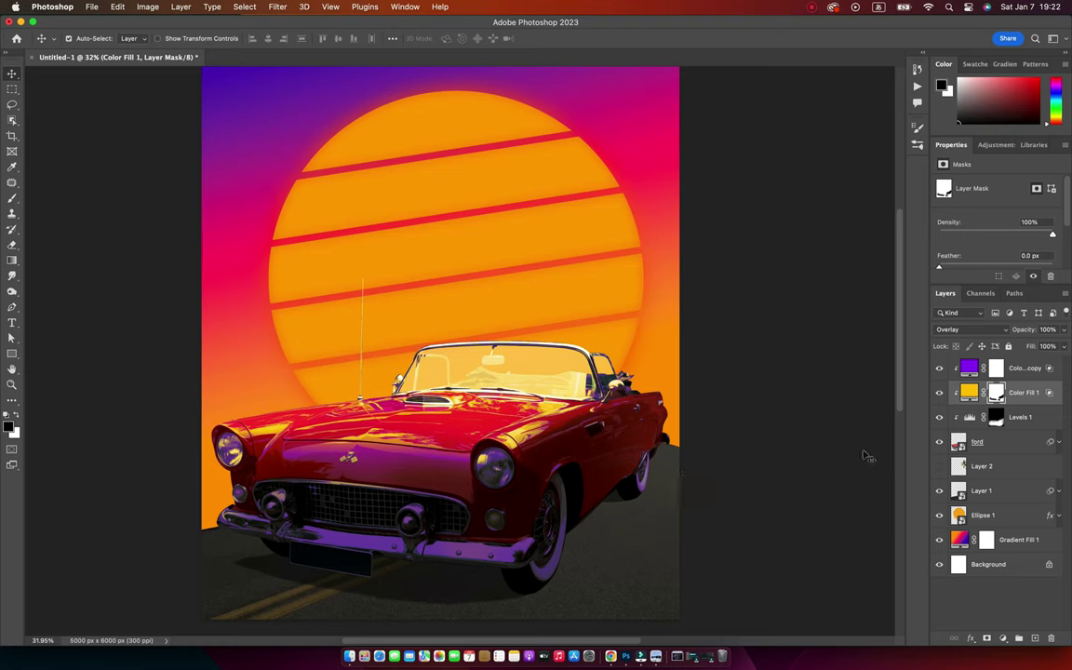
{"action": "left_click", "coordinate": [940, 368]}
{"action": "left_click", "coordinate": [939, 369]}
{"action": "left_click", "coordinate": [939, 392]}
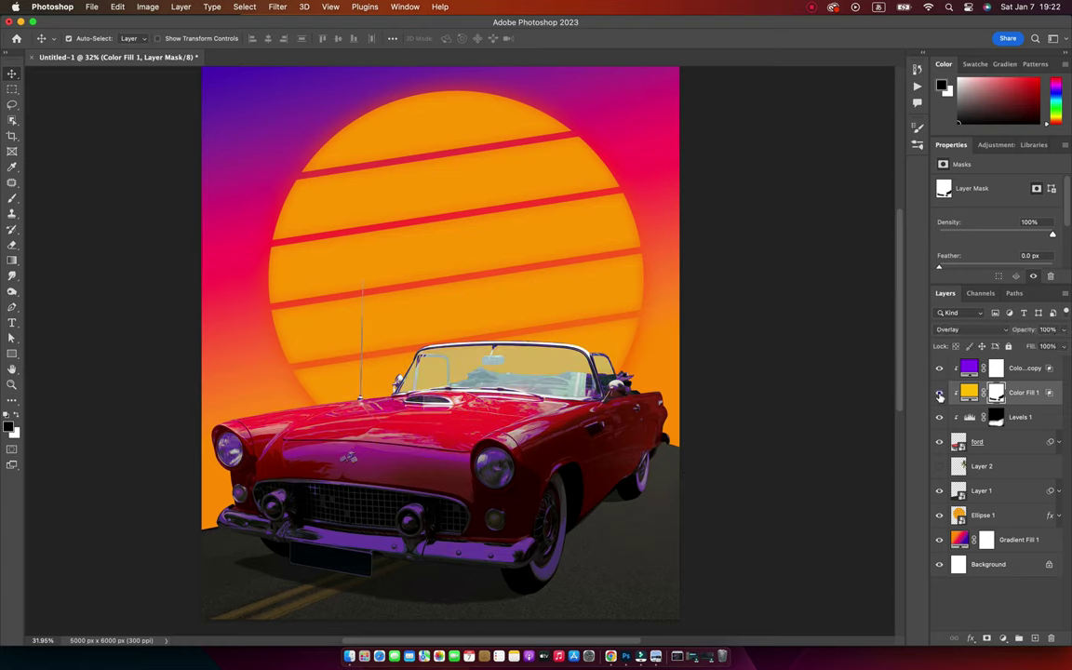
{"action": "left_click", "coordinate": [939, 393]}
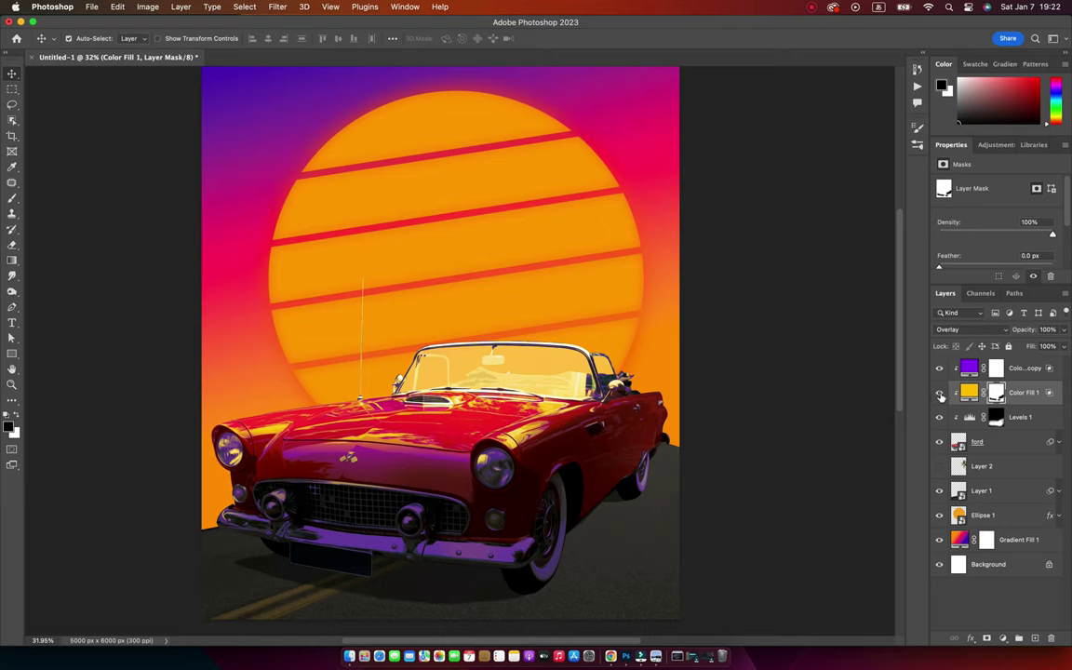
{"action": "left_click", "coordinate": [939, 394]}
{"action": "left_click", "coordinate": [939, 395]}
Step: Paint black at 25% brush opacity on the mask over the windshield, softening the yellow
{"action": "key", "text": "b"}
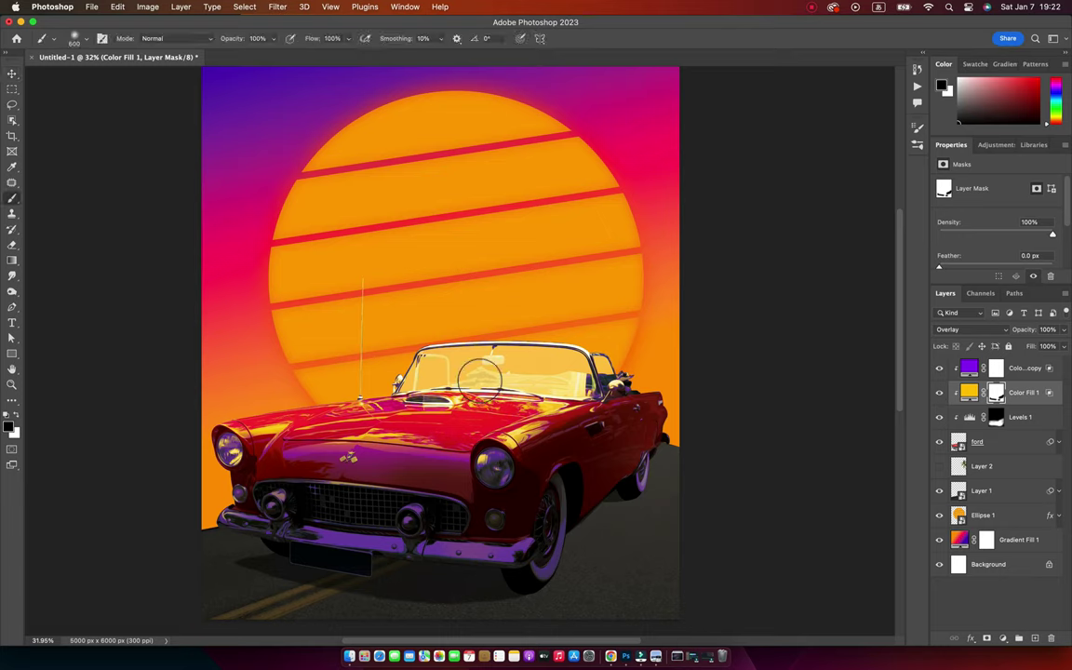
{"action": "left_click_drag", "start_coordinate": [223, 39], "coordinate": [149, 54]}
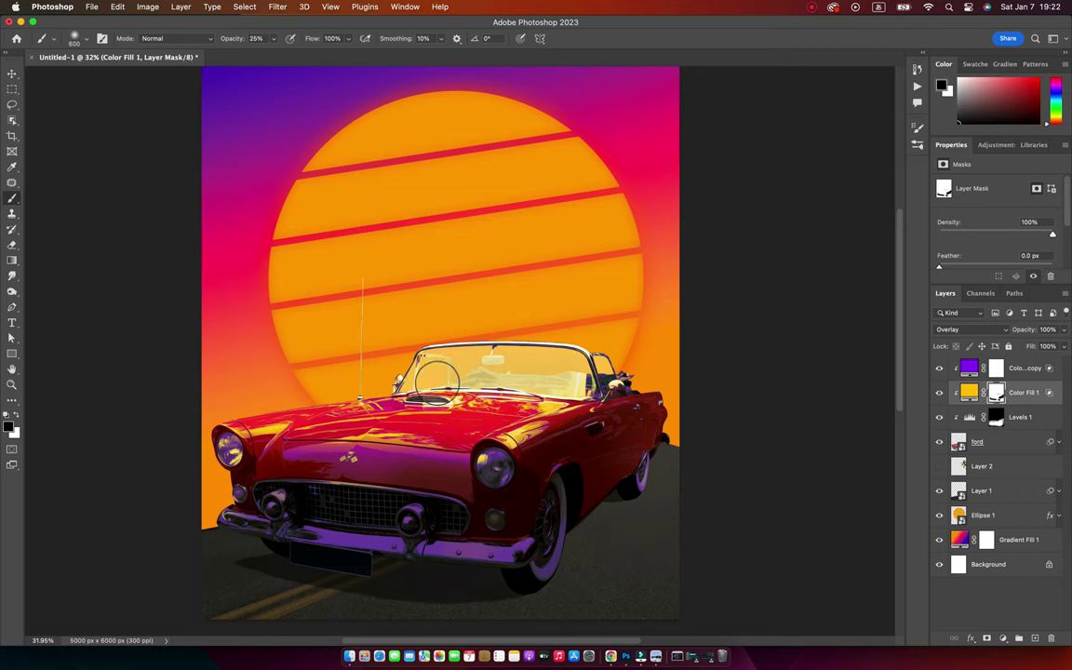
{"action": "mouse_move", "coordinate": [437, 377]}
{"action": "left_mouse_down"}
{"action": "mouse_move", "coordinate": [565, 376]}
{"action": "mouse_move", "coordinate": [617, 394]}
{"action": "mouse_move", "coordinate": [579, 384]}
{"action": "left_mouse_up"}
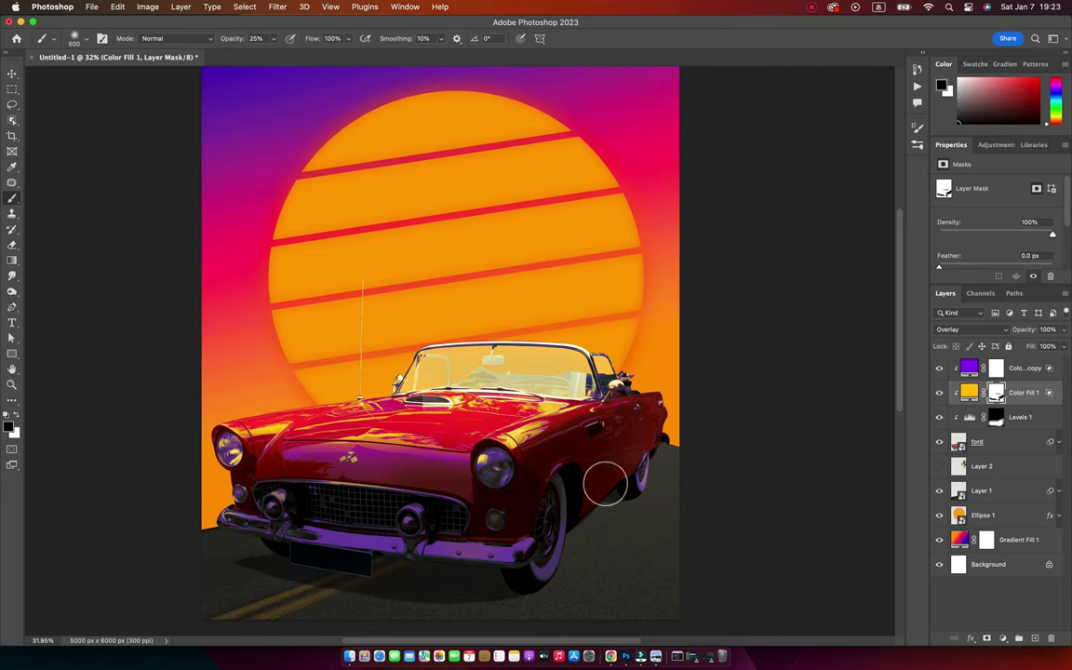
{"action": "key", "text": "v"}
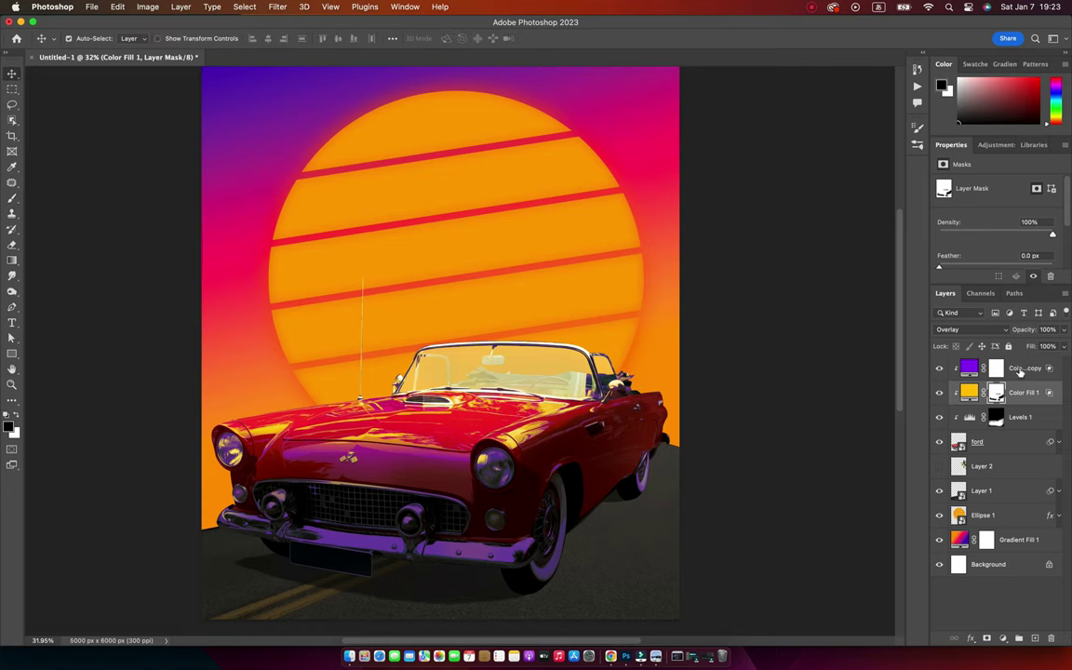
{"action": "left_click", "coordinate": [1020, 370]}
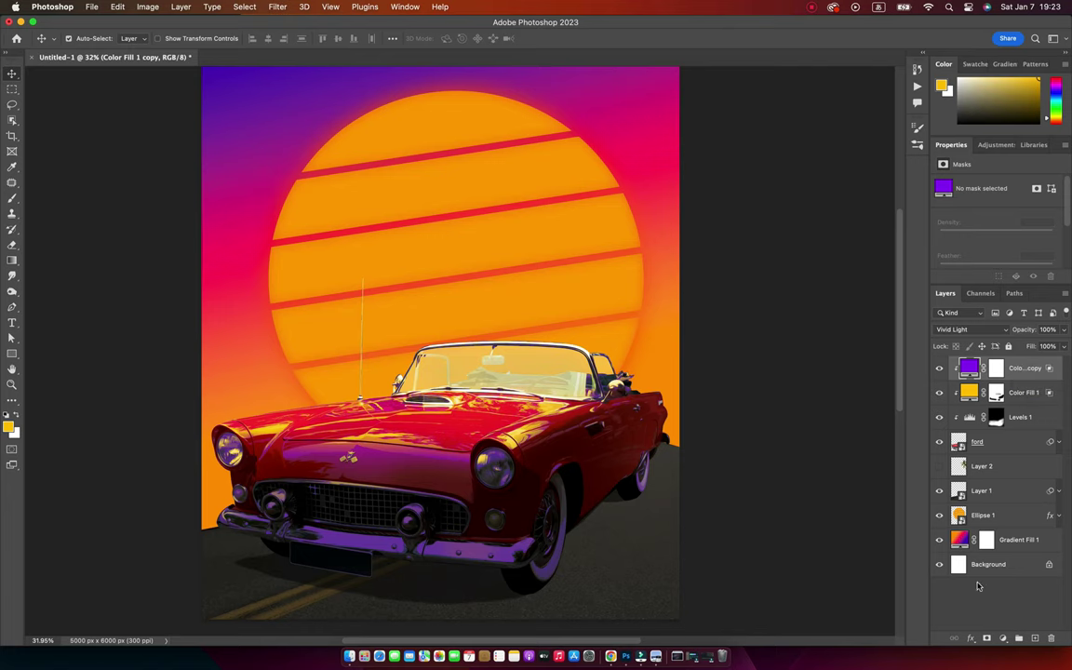
Step: Add a Gradient Fill 2 layer with its first stop set to a deep blue-purple
{"action": "left_click", "coordinate": [1003, 639]}
{"action": "left_click", "coordinate": [1004, 380]}
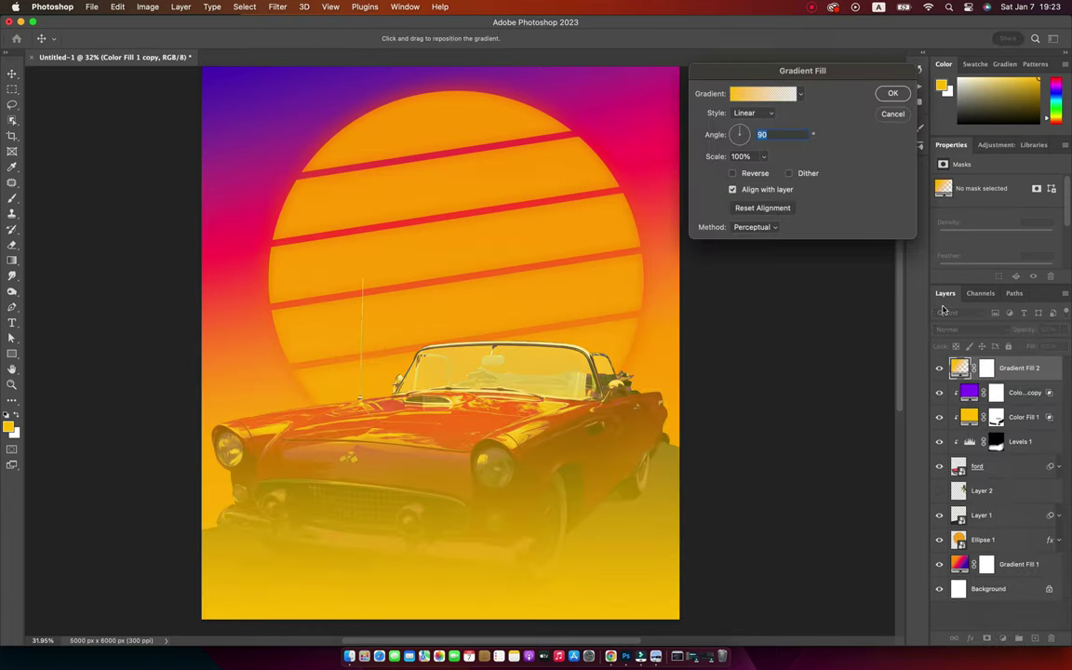
{"action": "left_click", "coordinate": [732, 94]}
{"action": "double_click", "coordinate": [694, 231]}
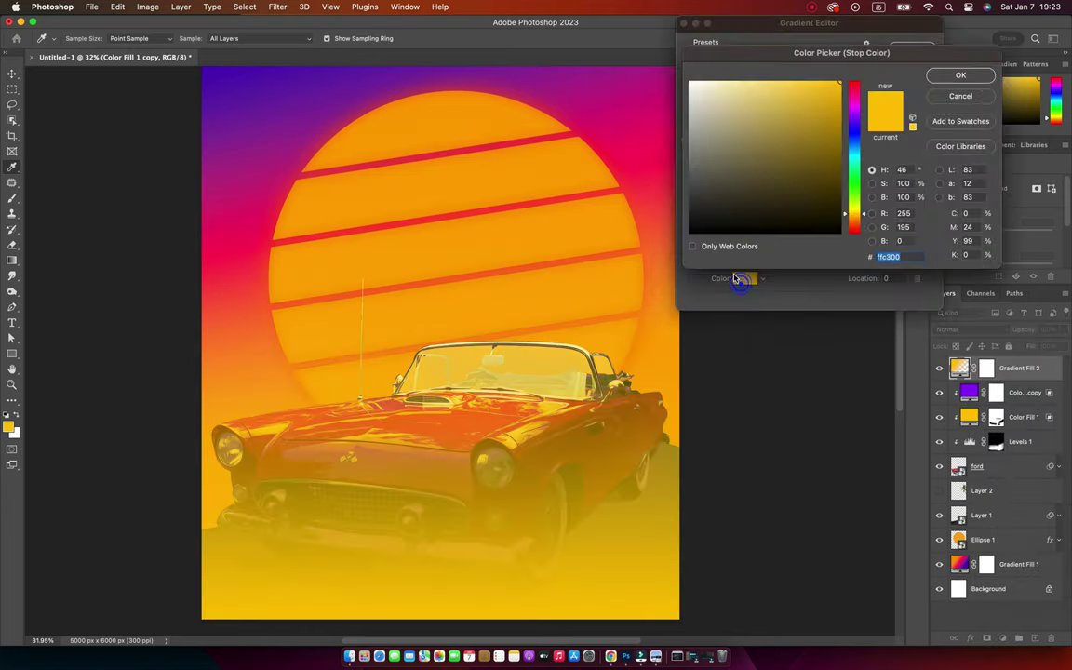
{"action": "left_click", "coordinate": [863, 128]}
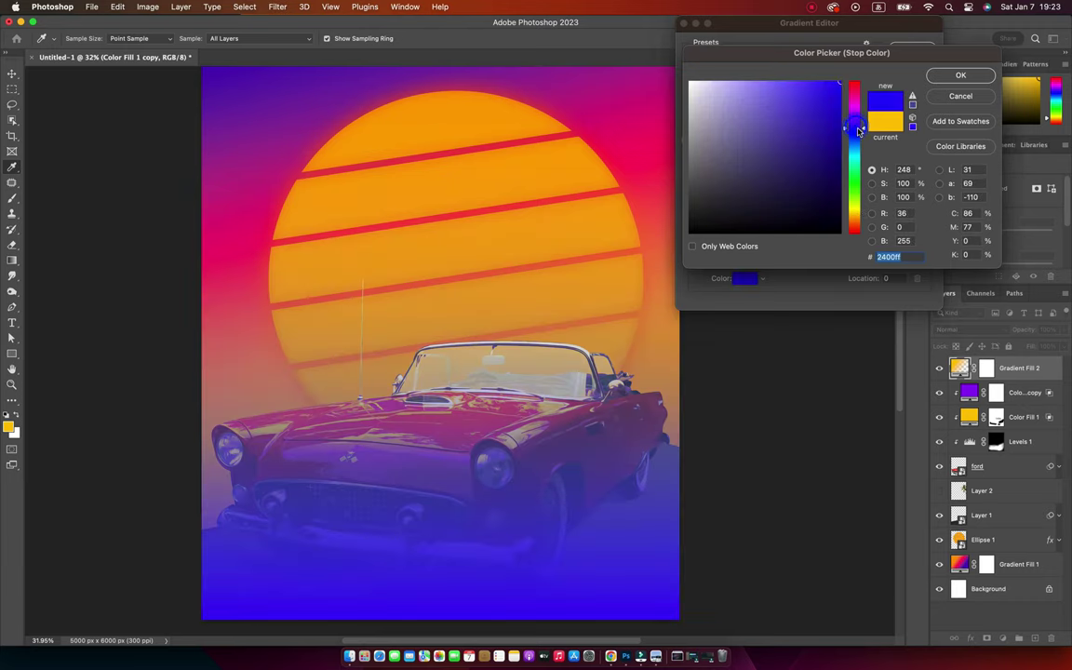
{"action": "left_click_drag", "start_coordinate": [839, 157], "coordinate": [855, 121]}
{"action": "left_click", "coordinate": [961, 74]}
{"action": "left_click", "coordinate": [909, 51]}
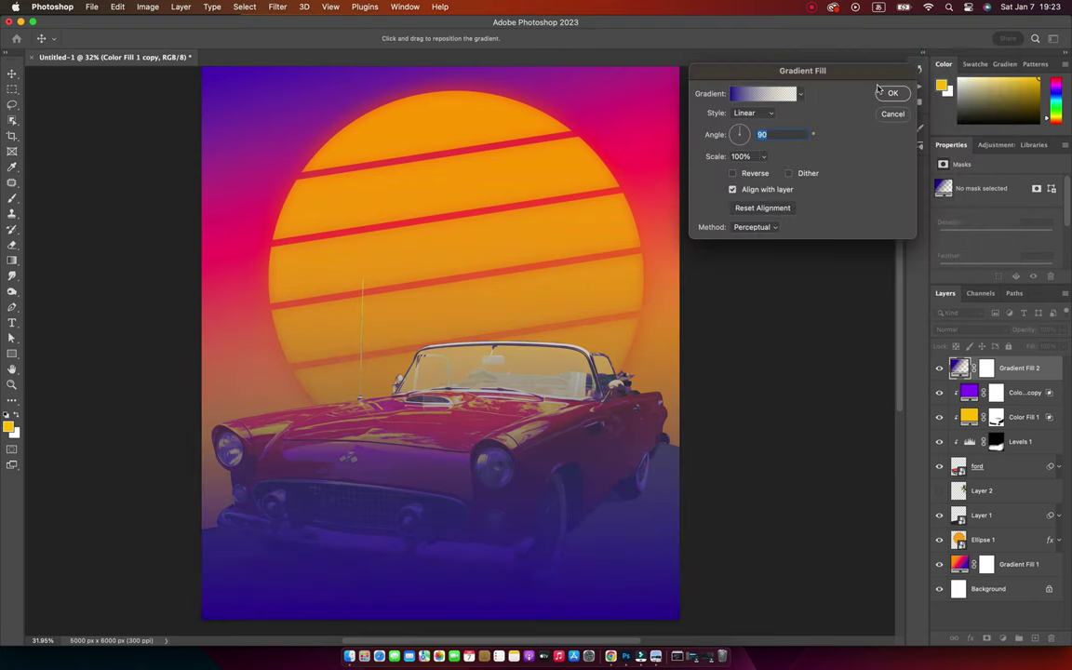
{"action": "left_click", "coordinate": [892, 93]}
Step: Blend Gradient Fill 2 in Overlay and set its angle to 100.09°
{"action": "left_click", "coordinate": [964, 329]}
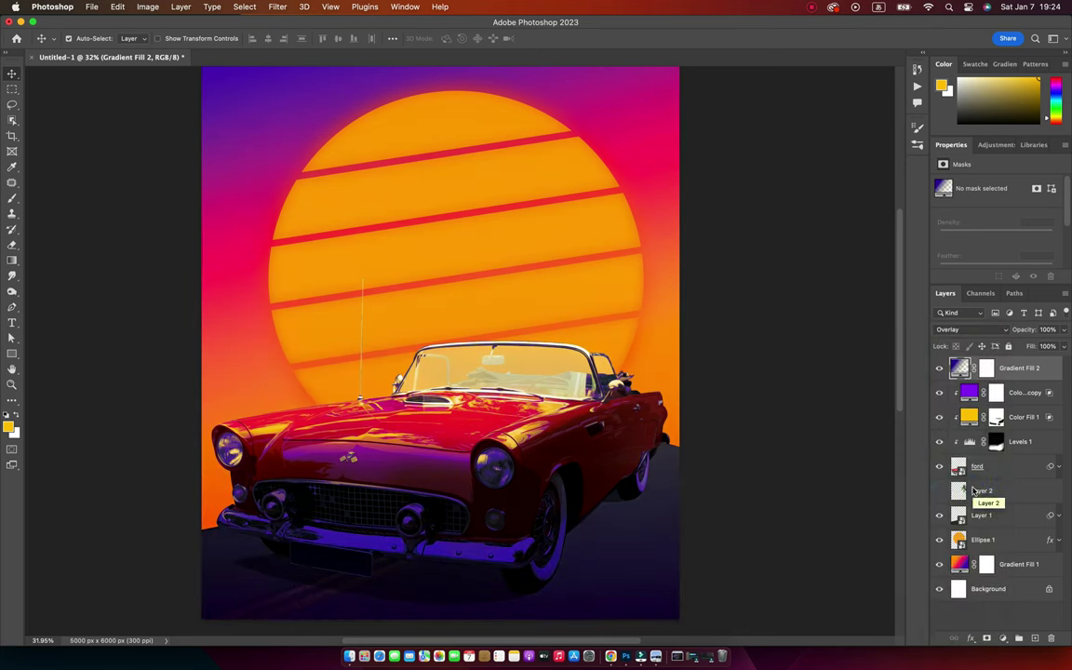
{"action": "double_click", "coordinate": [959, 369]}
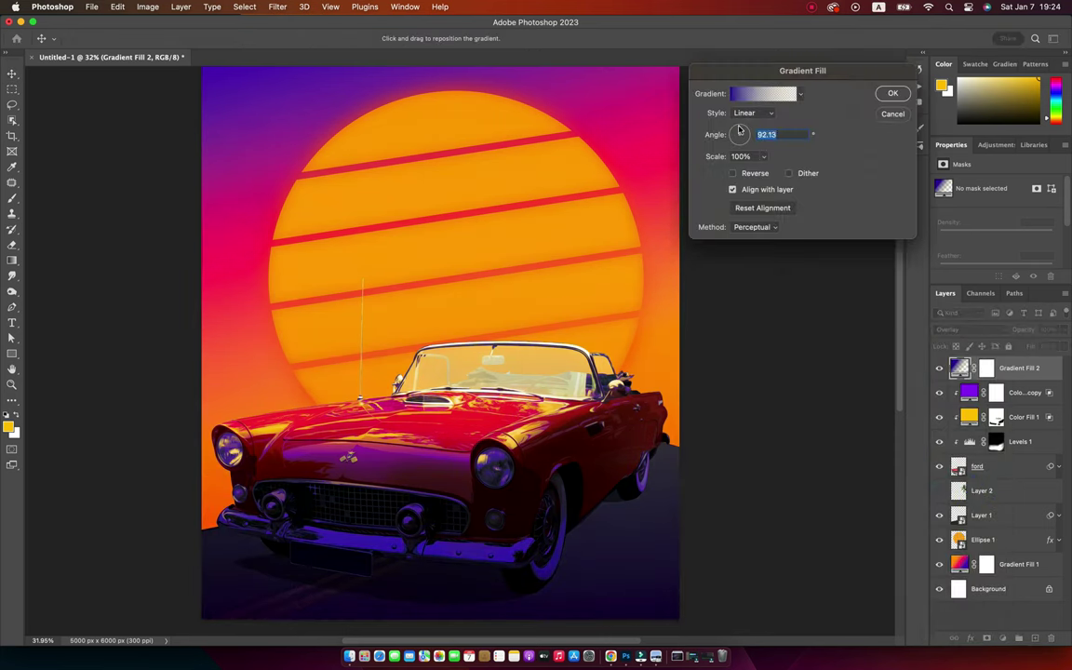
{"action": "left_click_drag", "start_coordinate": [739, 132], "coordinate": [735, 132]}
{"action": "left_click_drag", "start_coordinate": [486, 495], "coordinate": [488, 439]}
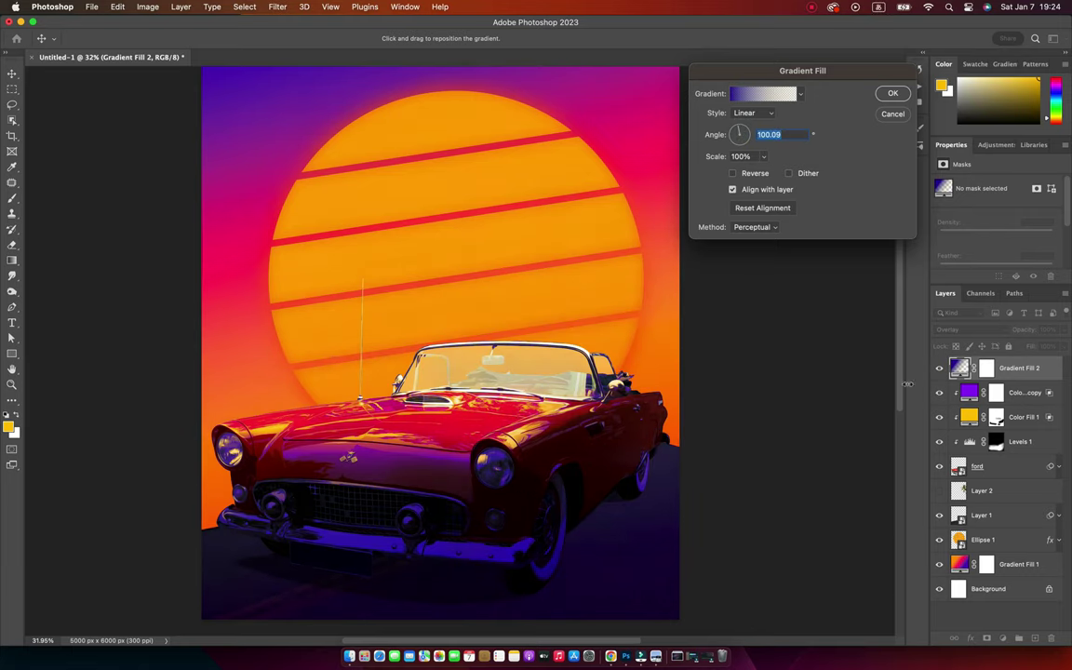
Step: Shift the gradient's first stop colour toward magenta
{"action": "left_click", "coordinate": [764, 93]}
{"action": "left_click", "coordinate": [694, 226]}
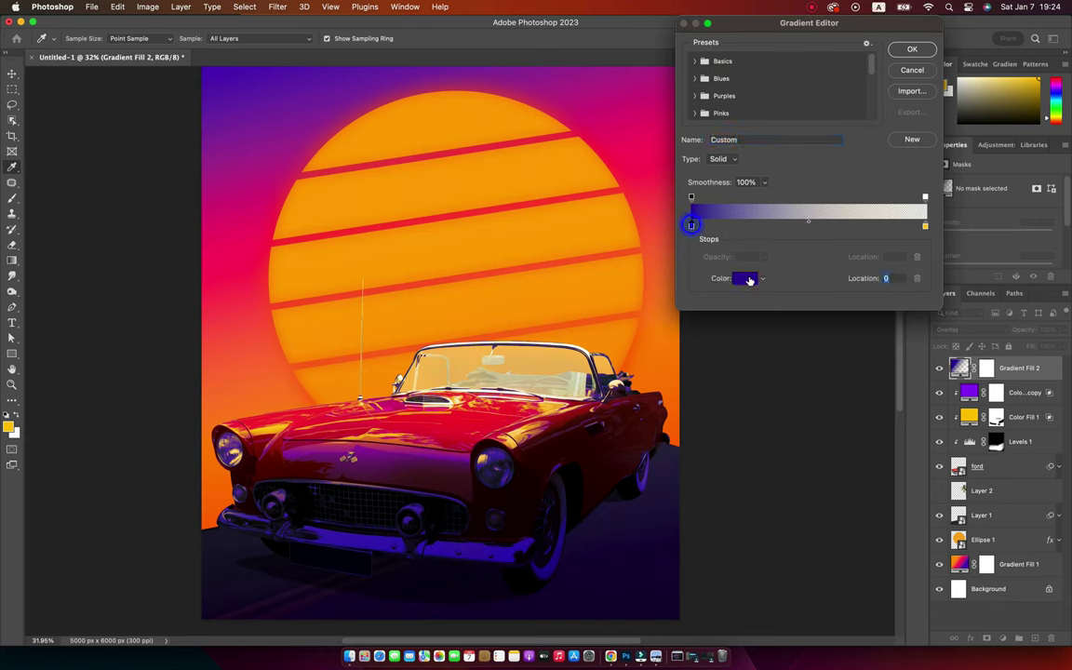
{"action": "left_click", "coordinate": [745, 278]}
{"action": "mouse_move", "coordinate": [855, 123]}
{"action": "left_mouse_down"}
{"action": "mouse_move", "coordinate": [855, 113]}
{"action": "mouse_move", "coordinate": [860, 143]}
{"action": "mouse_move", "coordinate": [861, 125]}
{"action": "left_mouse_up"}
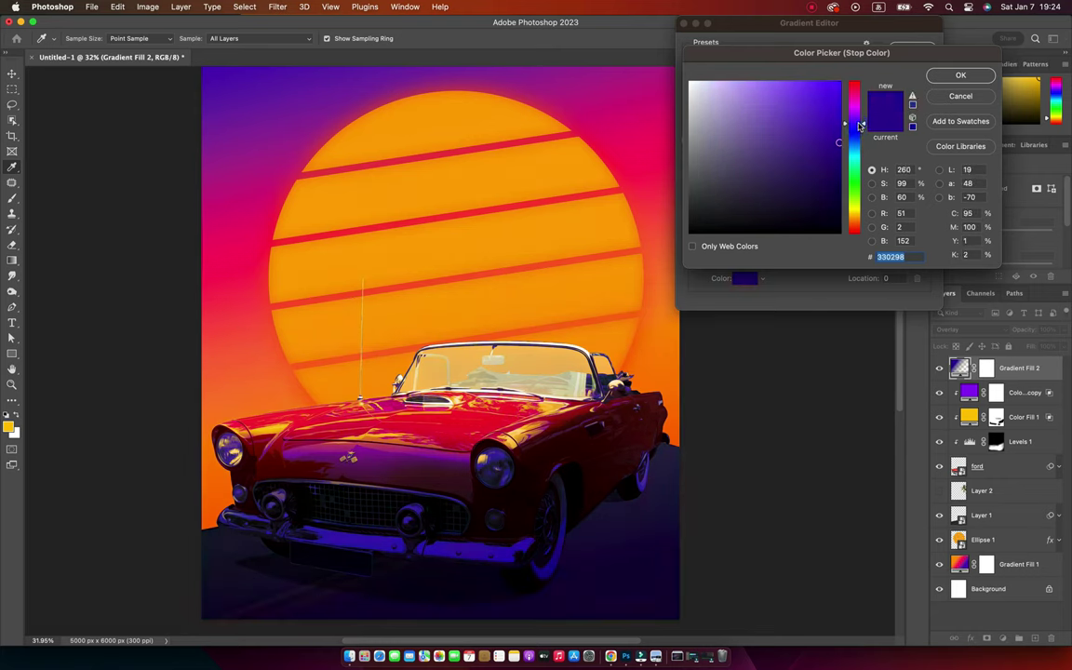
{"action": "left_click", "coordinate": [960, 76]}
{"action": "left_click", "coordinate": [911, 47]}
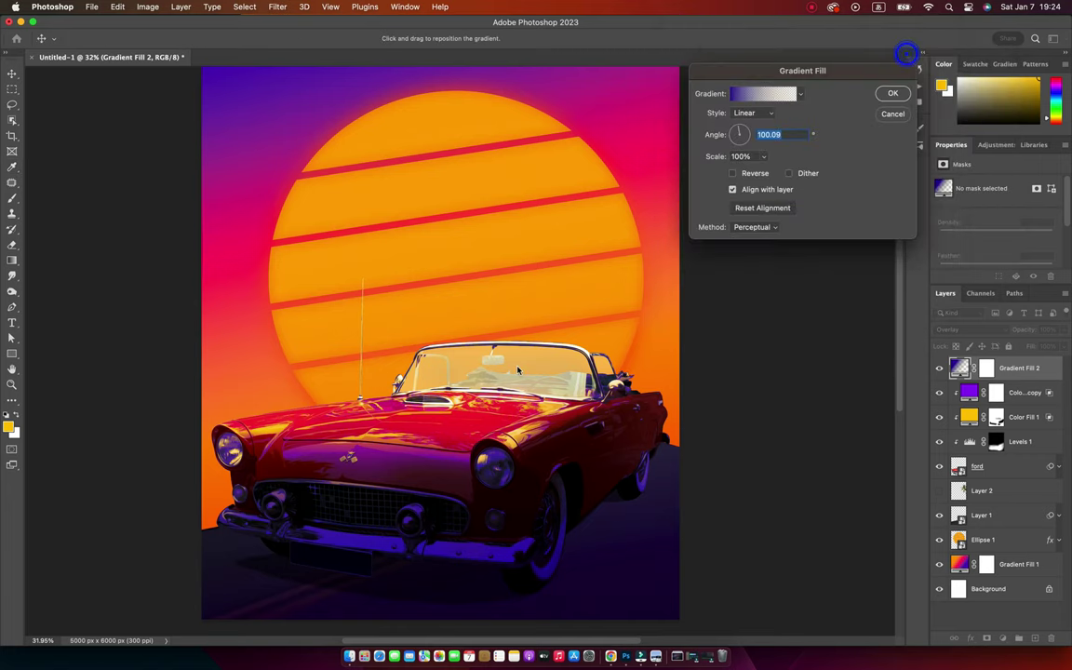
{"action": "left_click", "coordinate": [894, 95]}
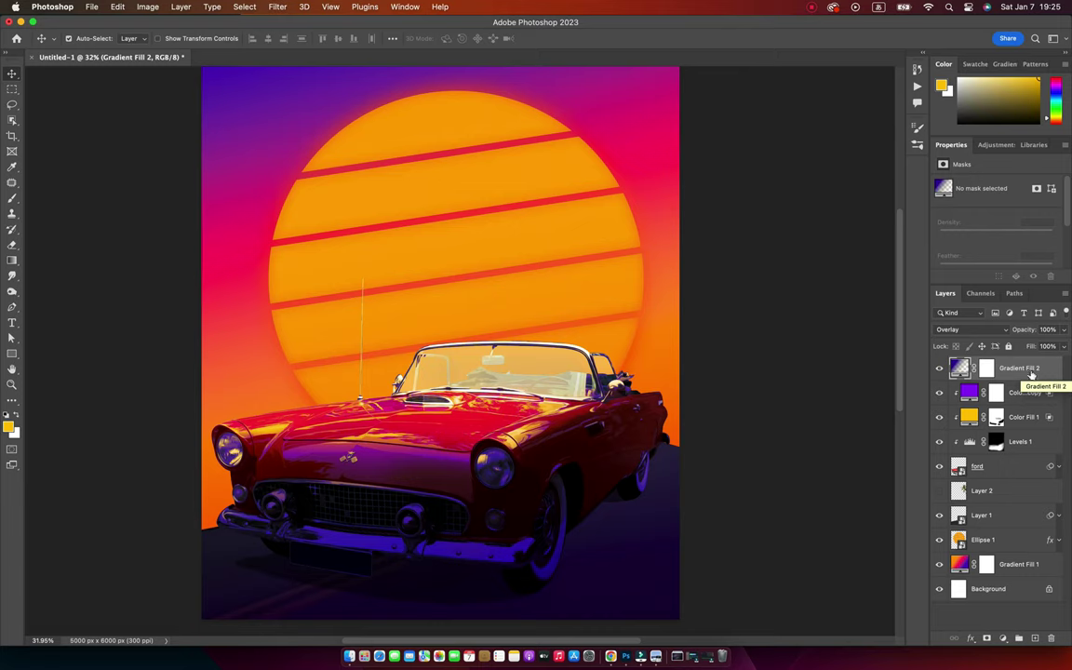
Step: Move Layer 1 above Layer 2 and group the colour fills and ford layer as Car
{"action": "left_click", "coordinate": [975, 376], "text": "alt"}
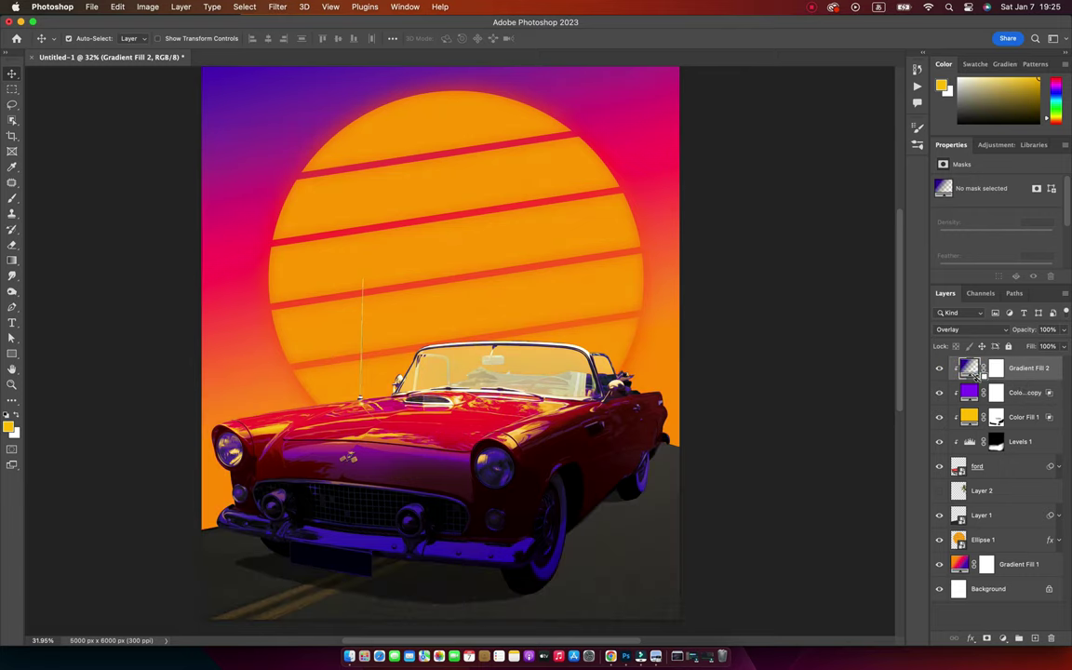
{"action": "left_click", "coordinate": [975, 372], "text": "alt"}
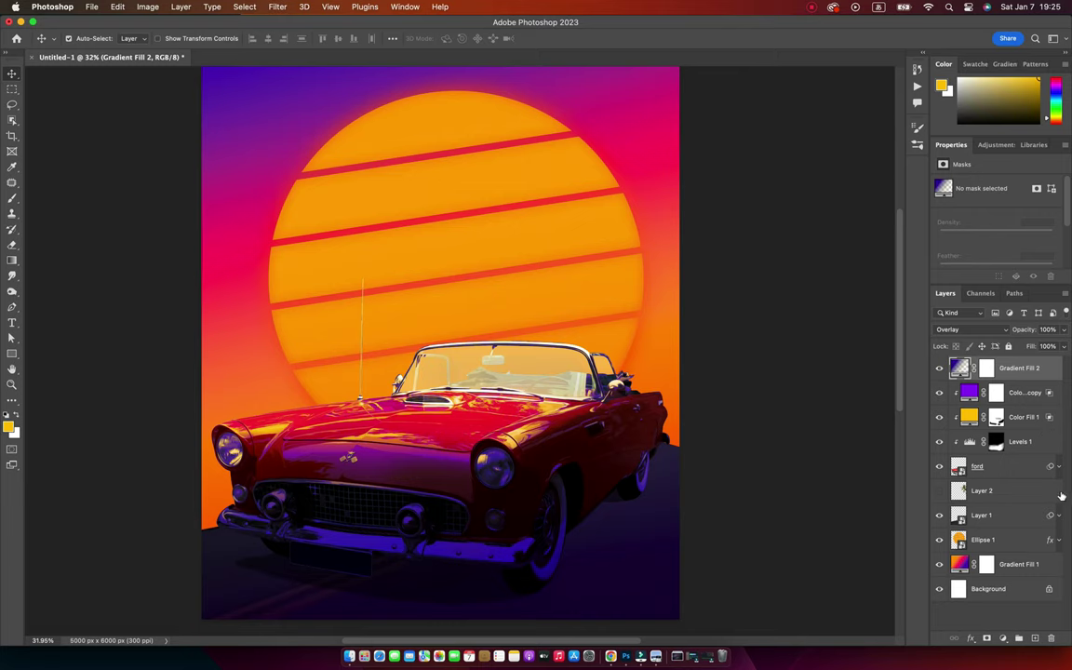
{"action": "left_click_drag", "start_coordinate": [989, 495], "coordinate": [989, 491]}
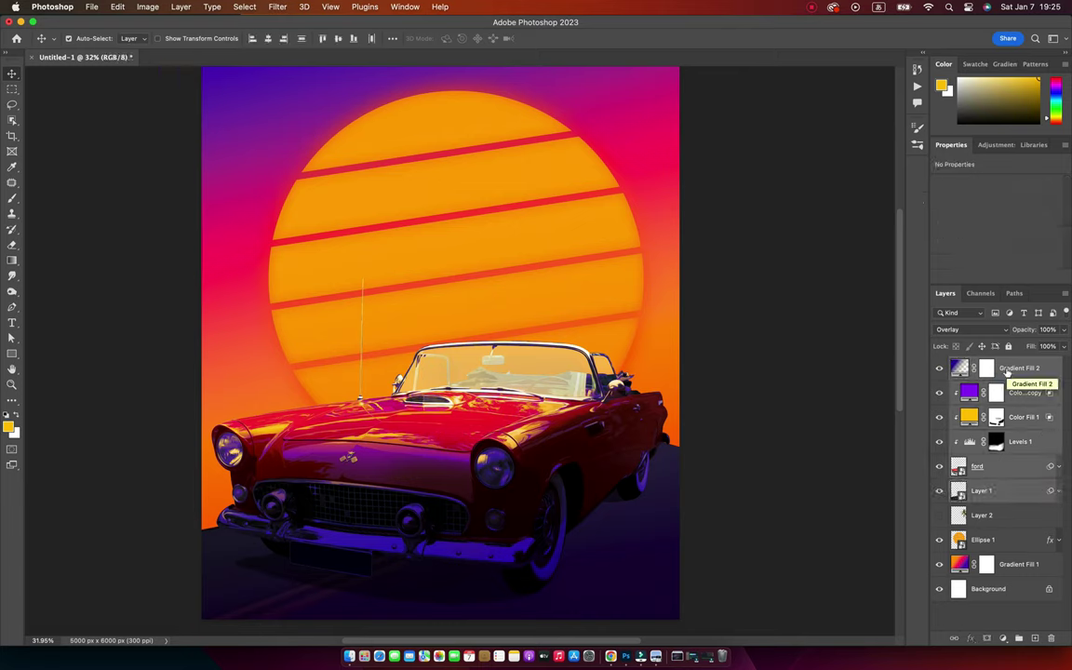
{"action": "left_click", "coordinate": [978, 468]}
{"action": "left_click", "coordinate": [1021, 392], "text": "shift"}
{"action": "key", "text": "super+g"}
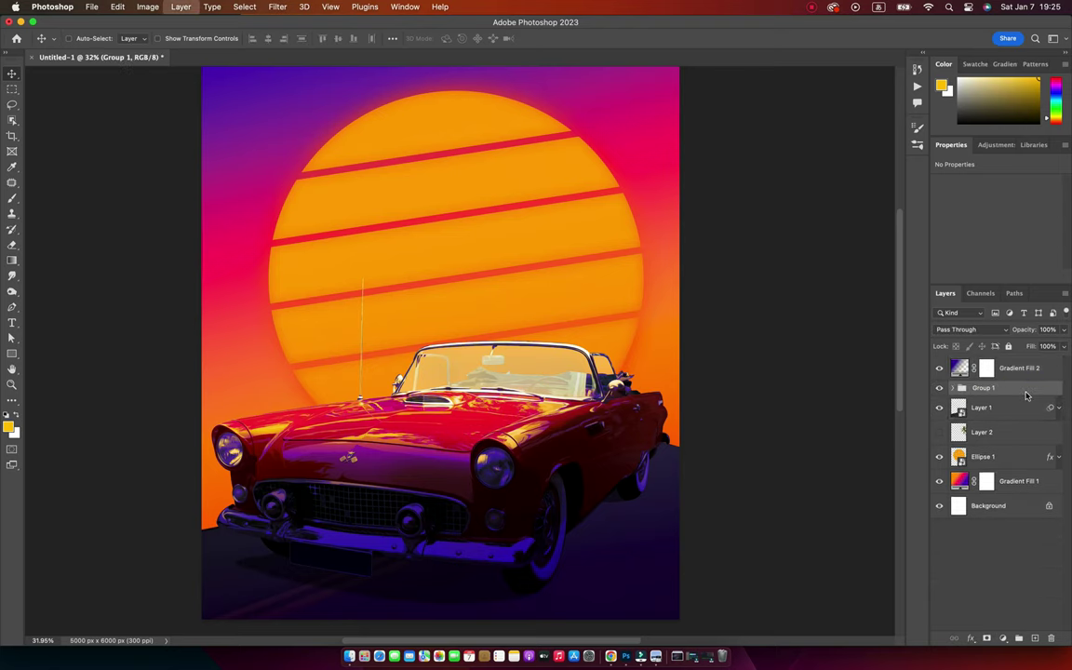
{"action": "type", "text": "Car"}
{"action": "key", "text": "Return"}
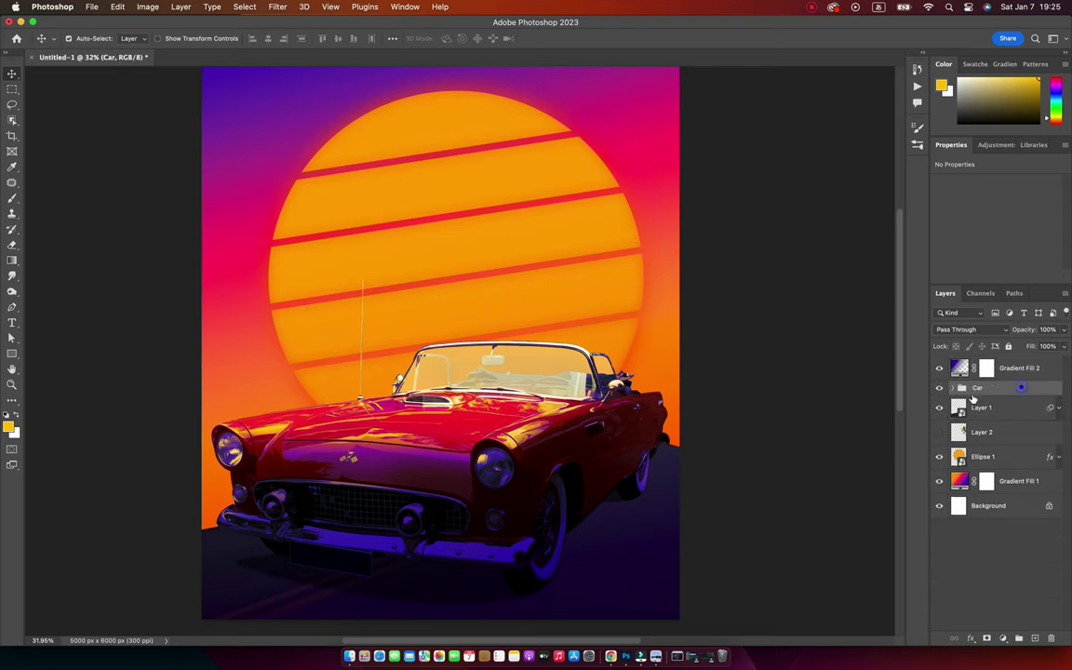
Step: Rename Layer 1 to road
{"action": "left_click", "coordinate": [983, 410]}
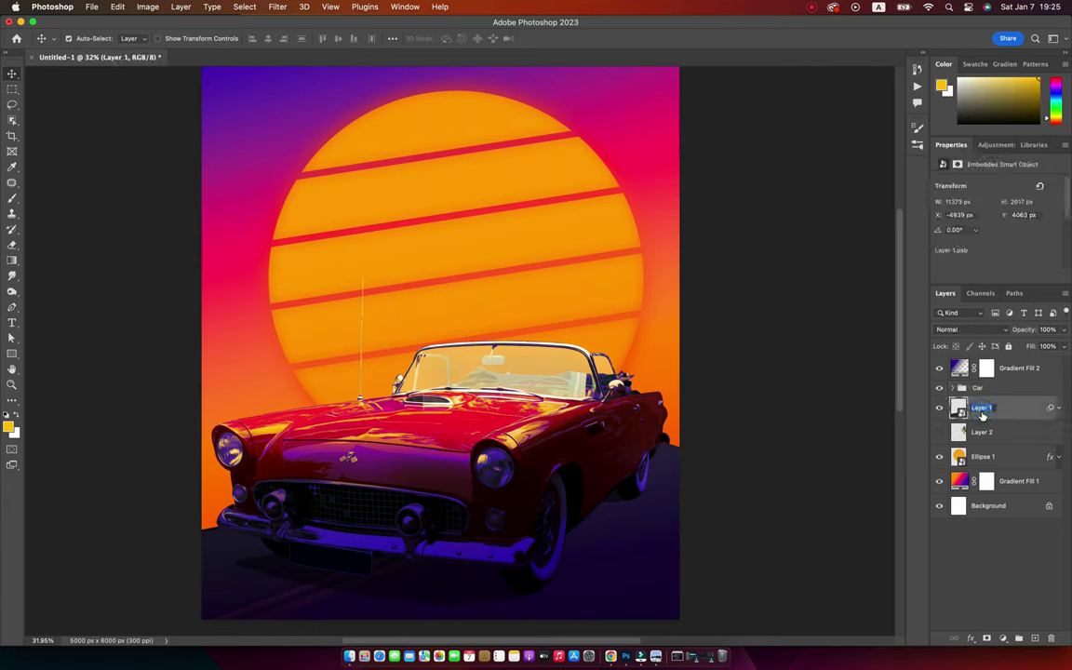
{"action": "double_click", "coordinate": [982, 408]}
{"action": "type", "text": "road"}
{"action": "key", "text": "Return"}
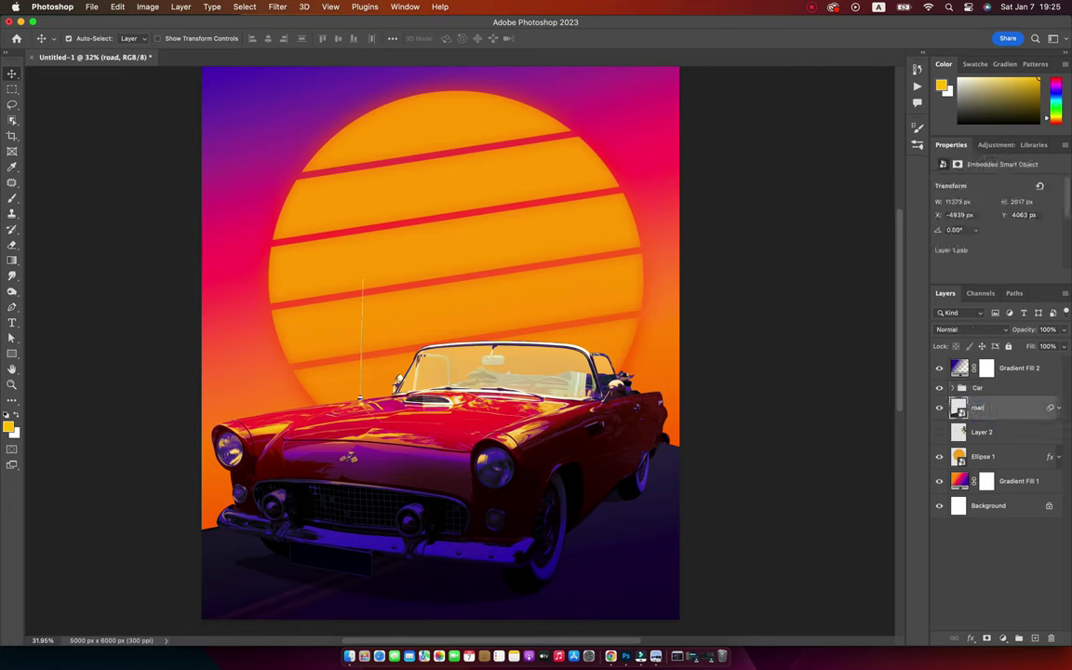
Step: Change Gradient Fill 2's left stop to the muted purple #392c54
{"action": "double_click", "coordinate": [960, 368]}
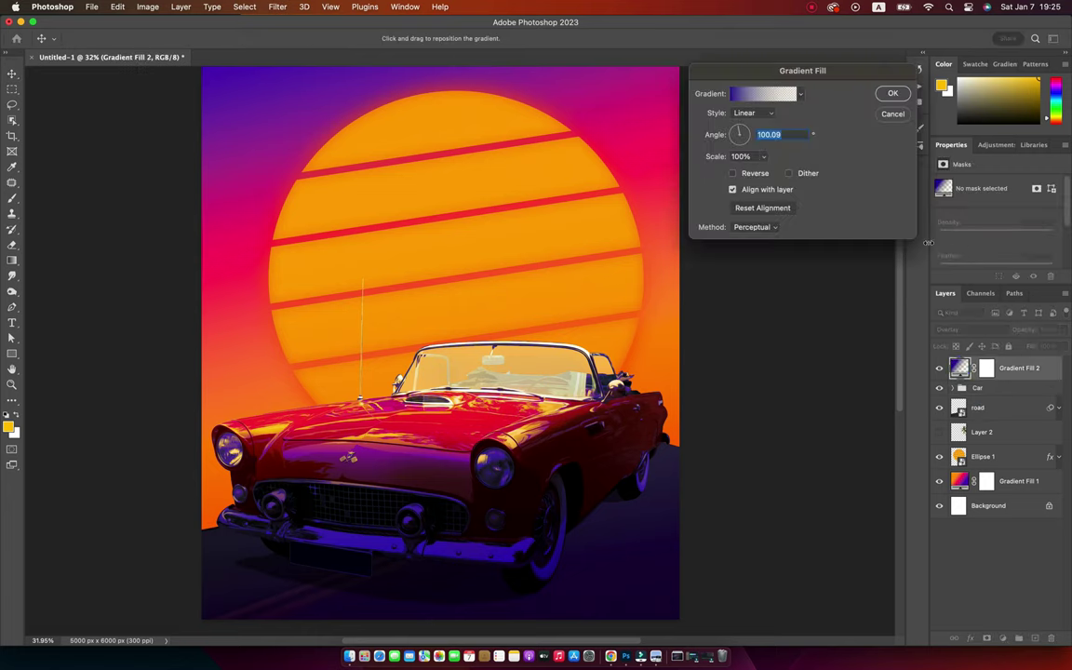
{"action": "left_click", "coordinate": [752, 93]}
{"action": "double_click", "coordinate": [691, 227]}
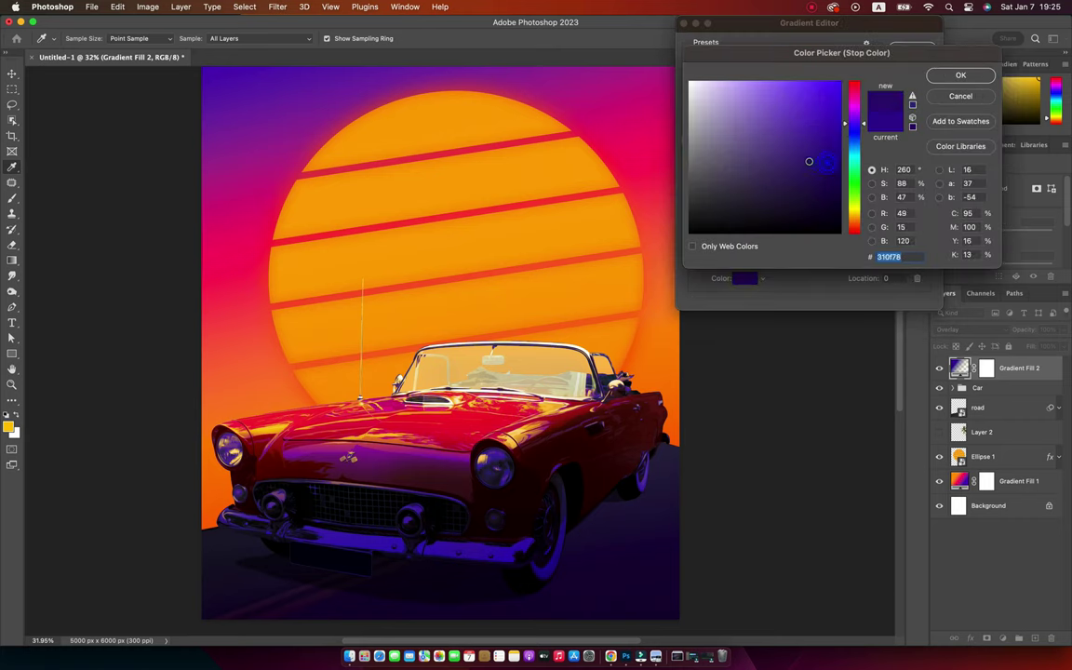
{"action": "mouse_move", "coordinate": [789, 170]}
{"action": "left_mouse_down"}
{"action": "mouse_move", "coordinate": [766, 175]}
{"action": "mouse_move", "coordinate": [767, 152]}
{"action": "mouse_move", "coordinate": [763, 183]}
{"action": "left_mouse_up"}
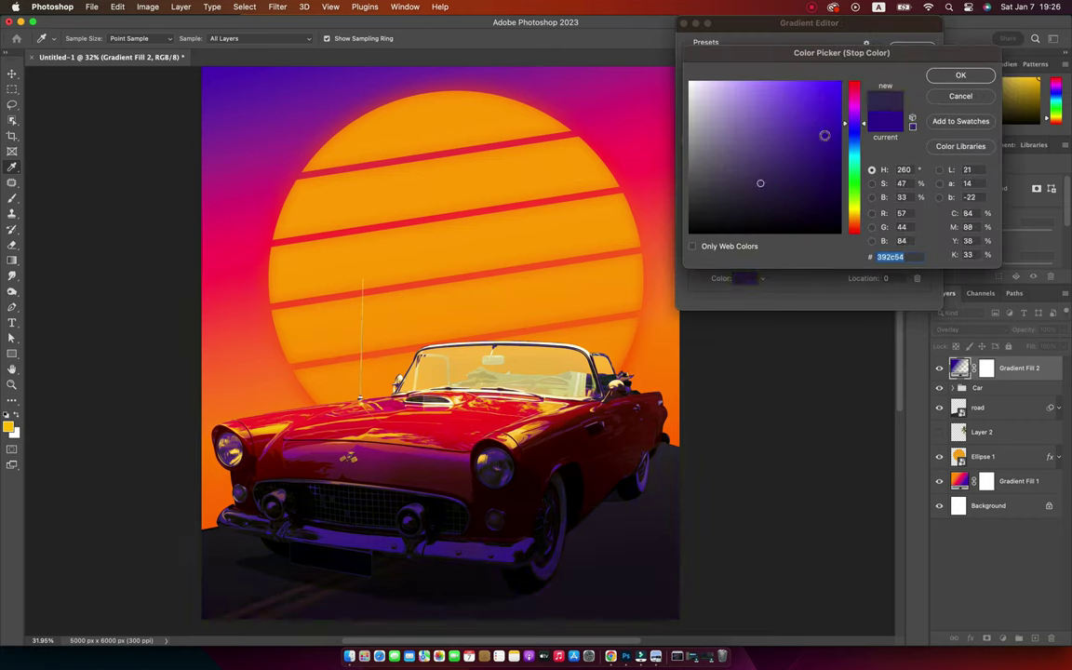
{"action": "left_click", "coordinate": [953, 78]}
{"action": "left_click", "coordinate": [912, 50]}
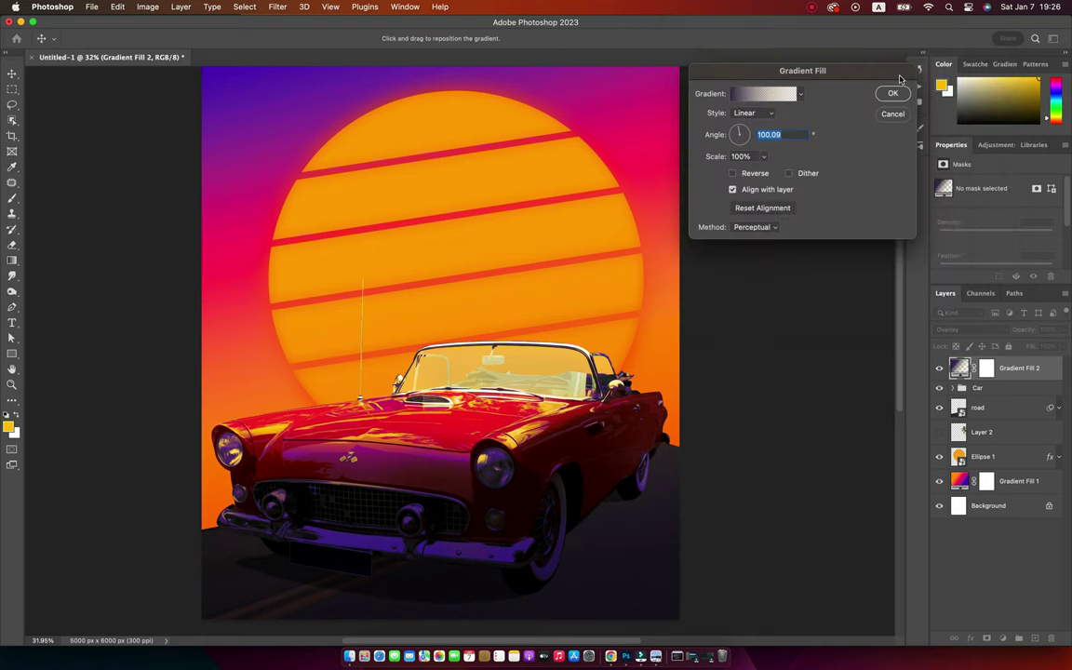
{"action": "left_click", "coordinate": [891, 92]}
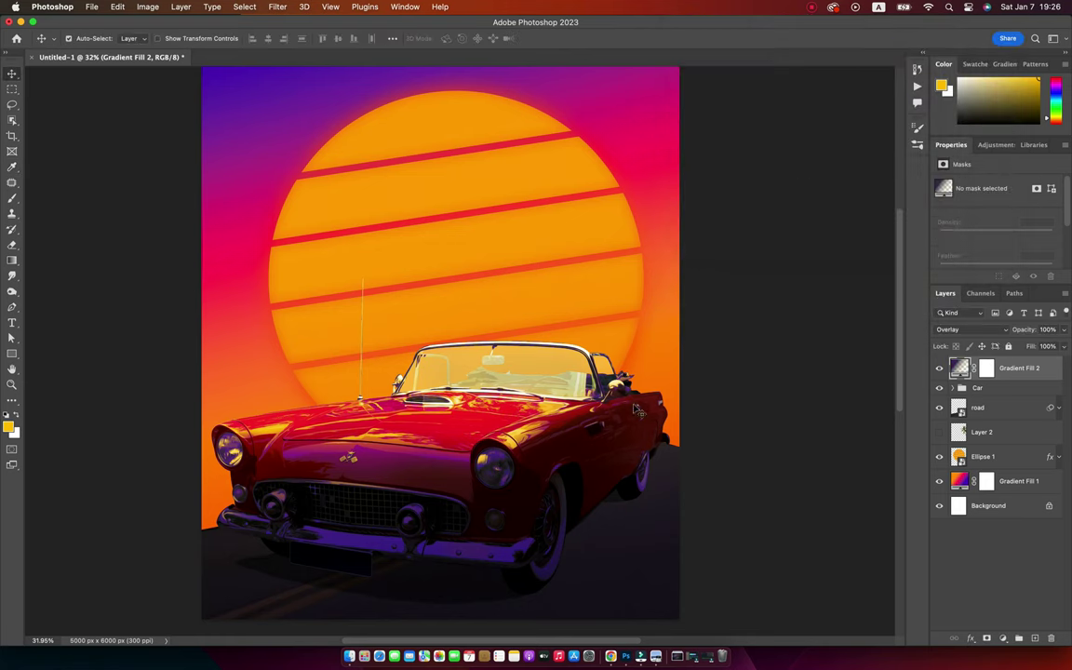
Step: Zoom out to the whole poster and reveal the palm tree on Layer 2
{"action": "key", "text": "z"}
{"action": "mouse_move", "coordinate": [600, 335]}
{"action": "left_mouse_down"}
{"action": "mouse_move", "coordinate": [577, 370]}
{"action": "mouse_move", "coordinate": [593, 373]}
{"action": "left_mouse_up"}
{"action": "left_click", "coordinate": [939, 433]}
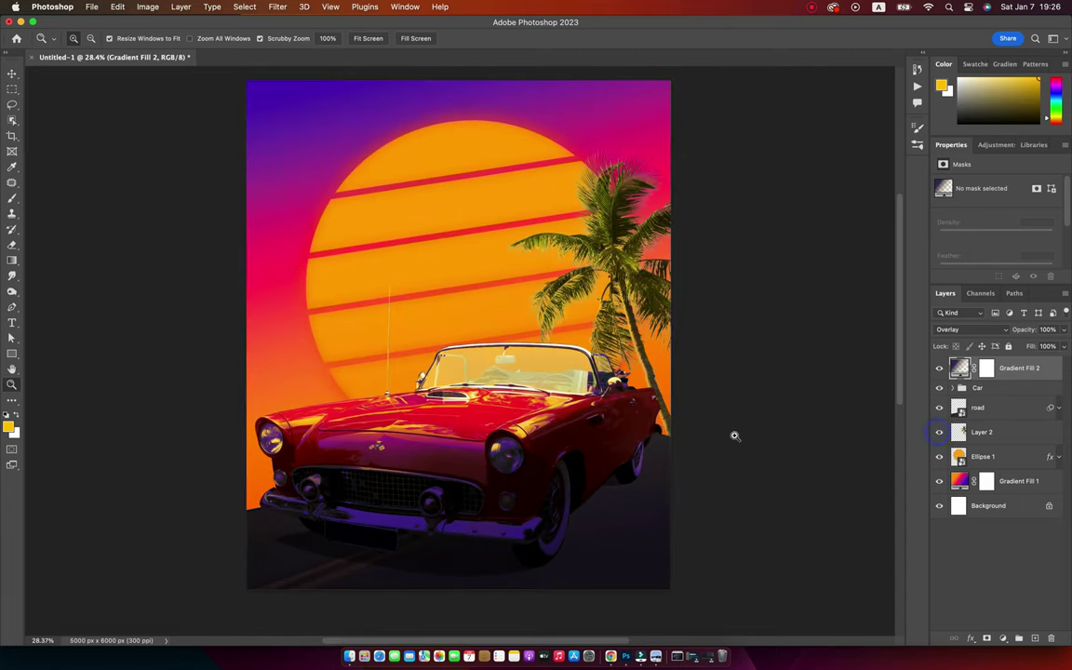
{"action": "key", "text": "v"}
{"action": "key", "text": "ctrl+t"}
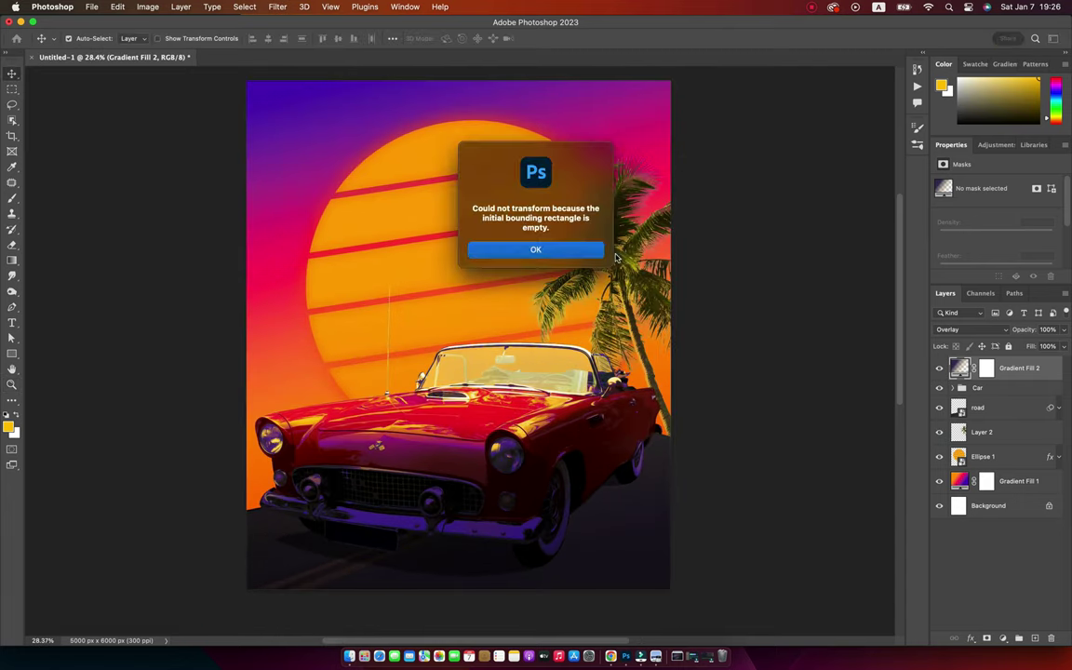
{"action": "key", "text": "Return"}
Step: Scale the palm tree to about 68.54% and place it at the right edge
{"action": "left_click", "coordinate": [1015, 432]}
{"action": "key", "text": "ctrl+t"}
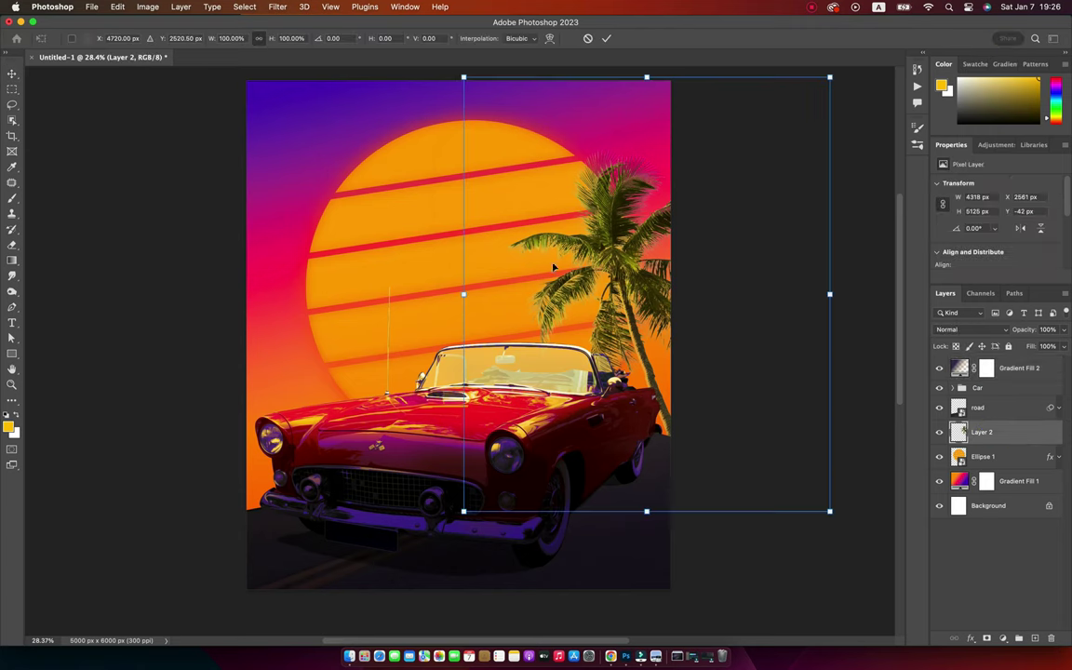
{"action": "left_click_drag", "start_coordinate": [612, 278], "coordinate": [621, 251]}
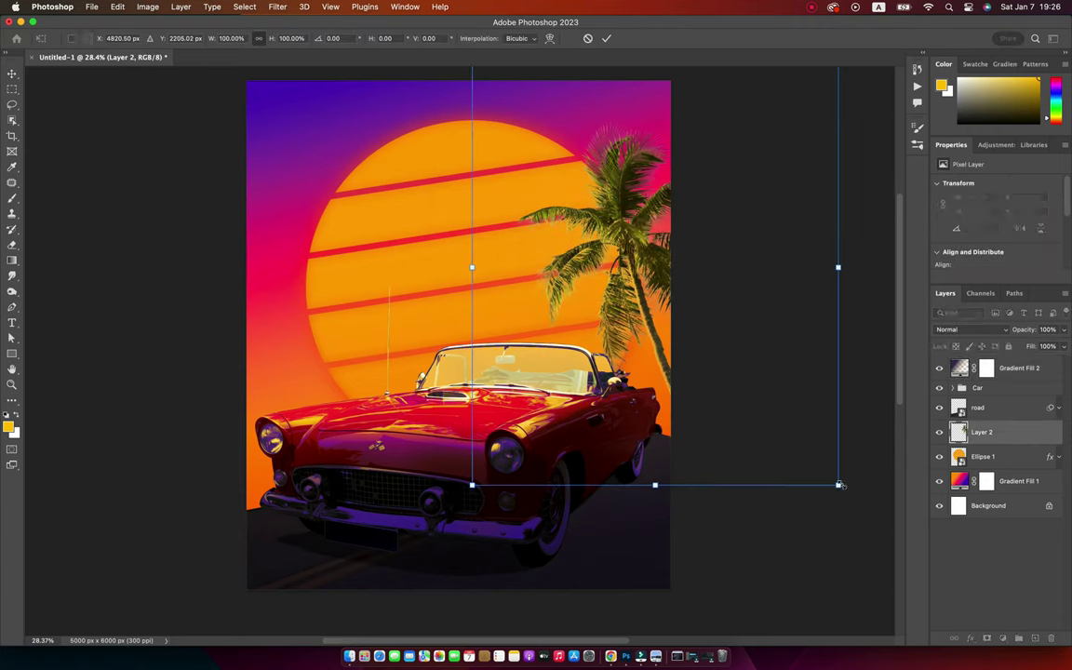
{"action": "left_click_drag", "start_coordinate": [838, 484], "coordinate": [730, 352]}
{"action": "left_click_drag", "start_coordinate": [616, 319], "coordinate": [667, 421]}
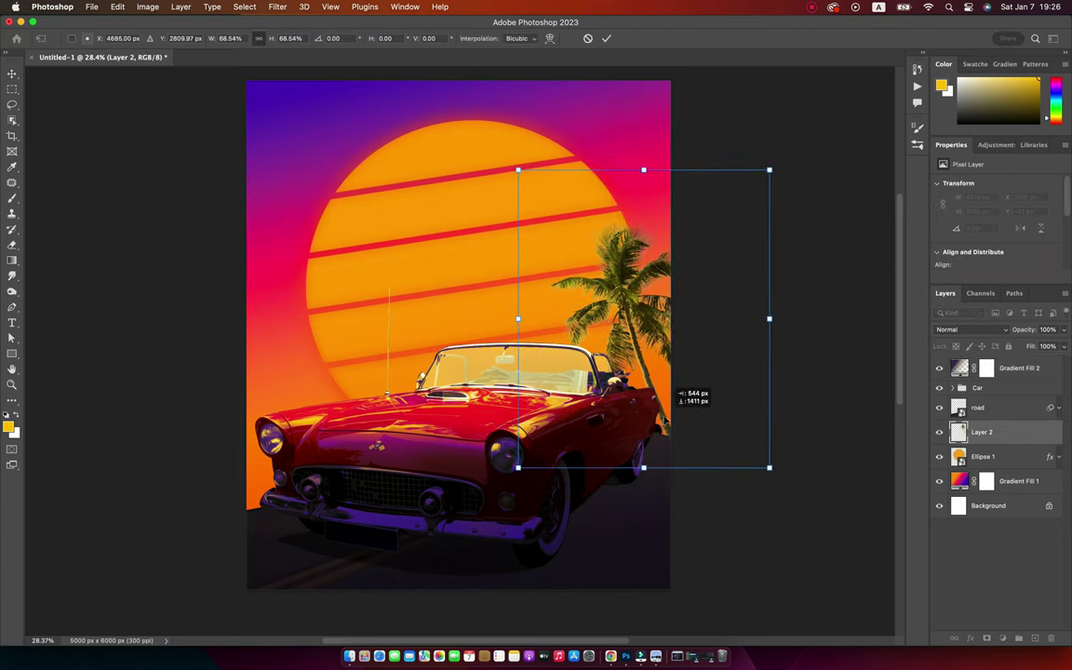
{"action": "key", "text": "Return"}
Step: Nudge the road slightly down and expand the Car group's layers
{"action": "left_click", "coordinate": [642, 519]}
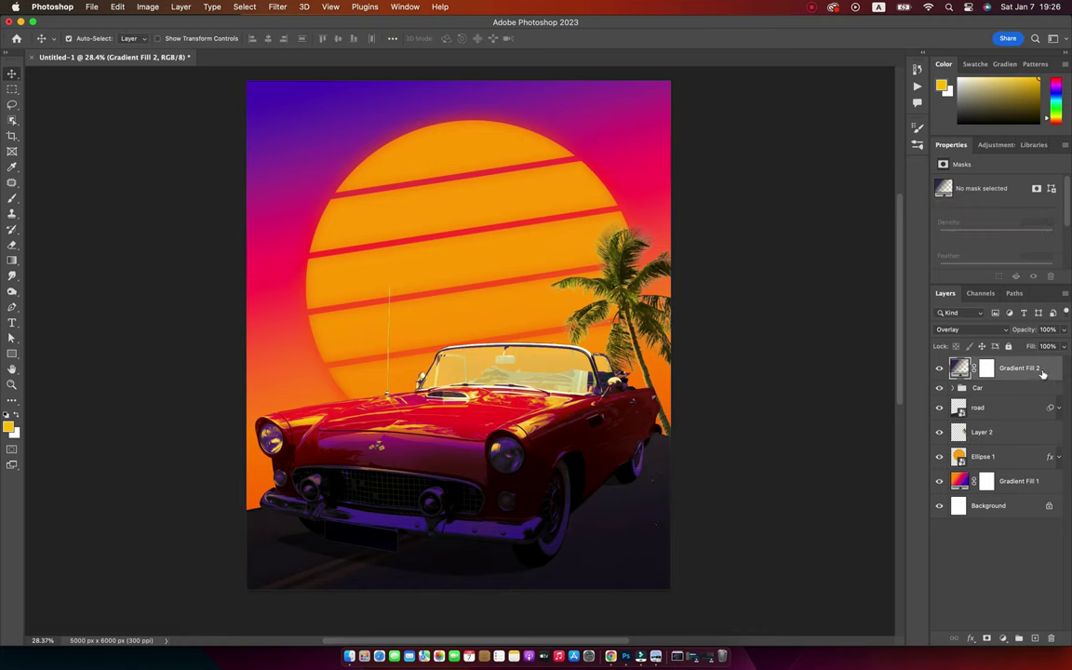
{"action": "left_click_drag", "start_coordinate": [641, 532], "coordinate": [651, 530]}
{"action": "left_click", "coordinate": [549, 498]}
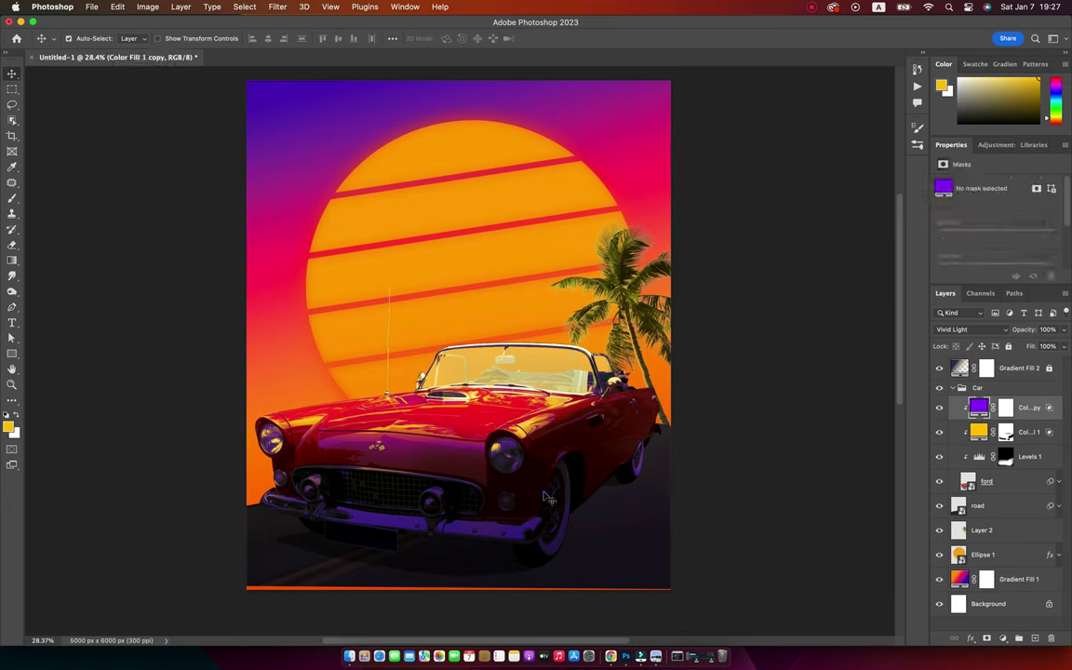
Step: Enlarge the ford car to about 103% and nudge the road slightly
{"action": "left_click", "coordinate": [1012, 478]}
{"action": "key", "text": "ctrl+t"}
{"action": "left_click_drag", "start_coordinate": [673, 579], "coordinate": [685, 591]}
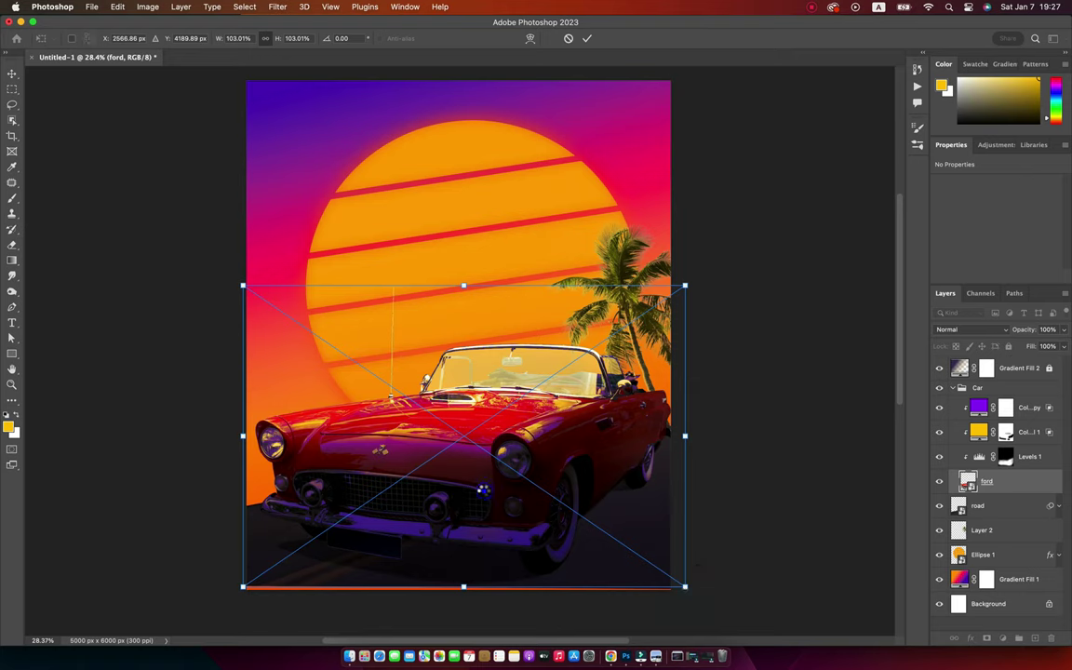
{"action": "key", "text": "Return"}
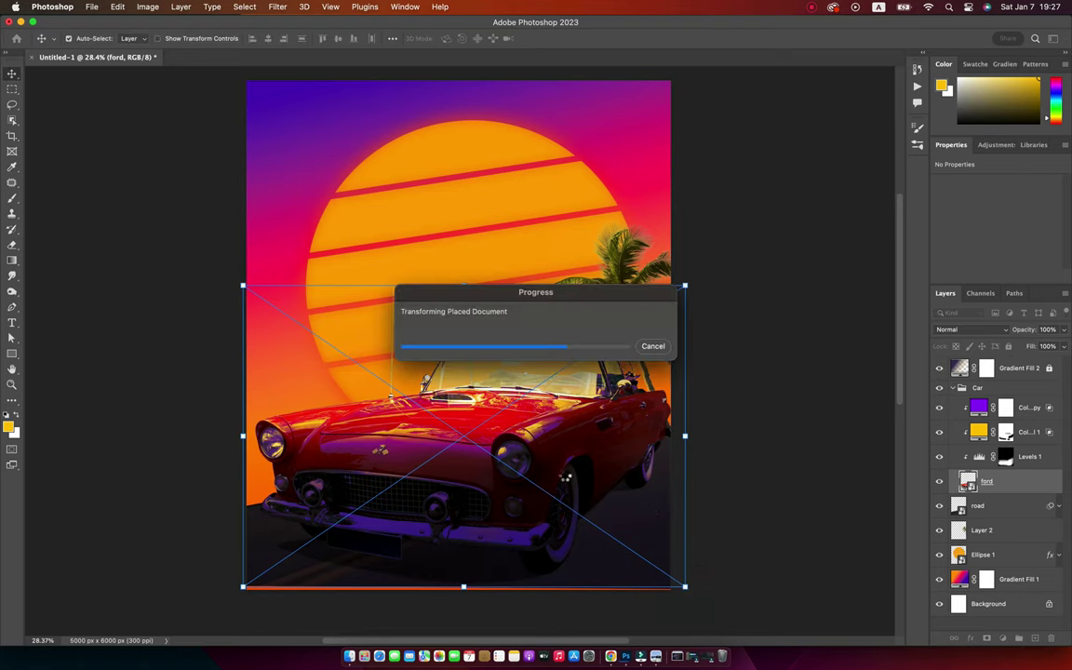
{"action": "left_click_drag", "start_coordinate": [631, 547], "coordinate": [626, 553]}
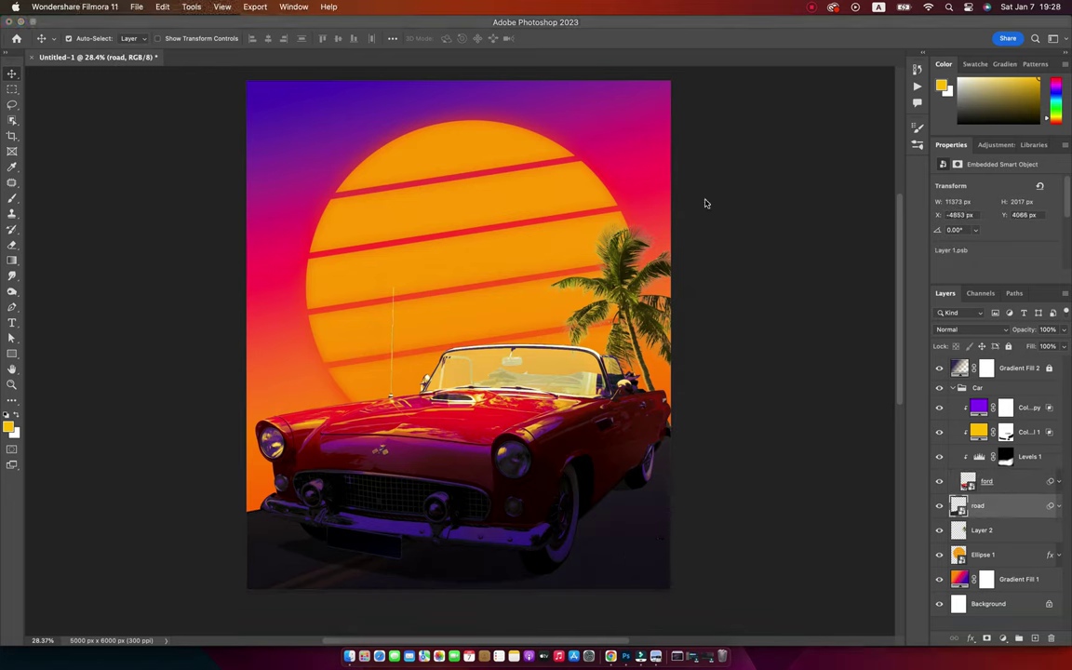
{"action": "left_click", "coordinate": [632, 302]}
Step: Move the palm tree up-left, then distort and warp it to lean naturally
{"action": "left_click_drag", "start_coordinate": [616, 304], "coordinate": [575, 276]}
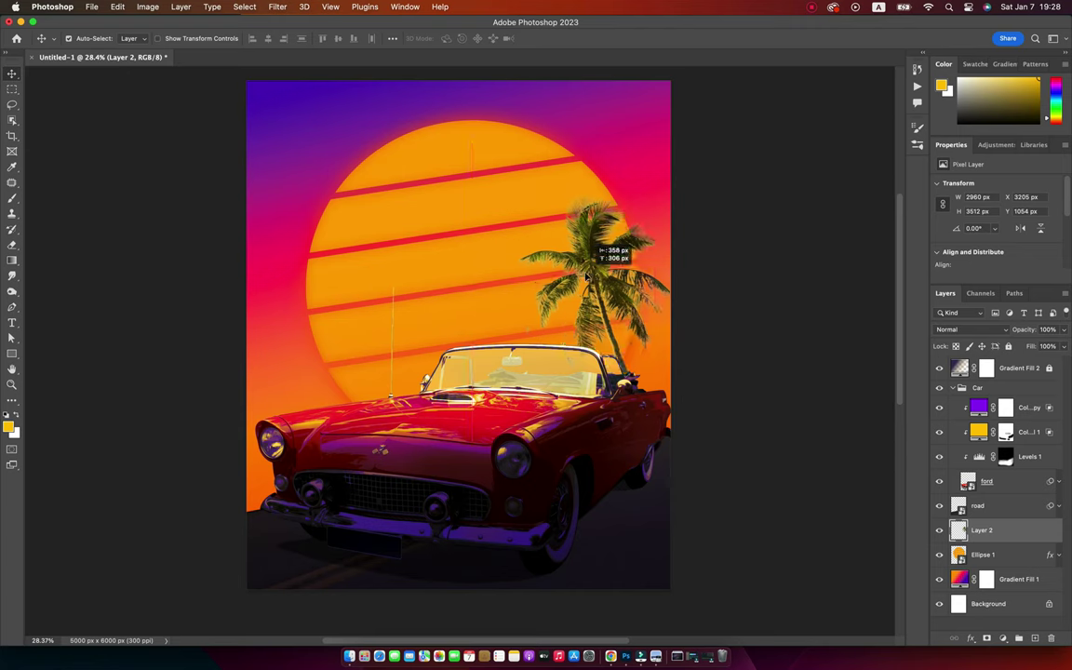
{"action": "left_click_drag", "start_coordinate": [577, 276], "coordinate": [594, 285]}
{"action": "key", "text": "ctrl+t"}
{"action": "left_click_drag", "start_coordinate": [740, 442], "coordinate": [752, 438]}
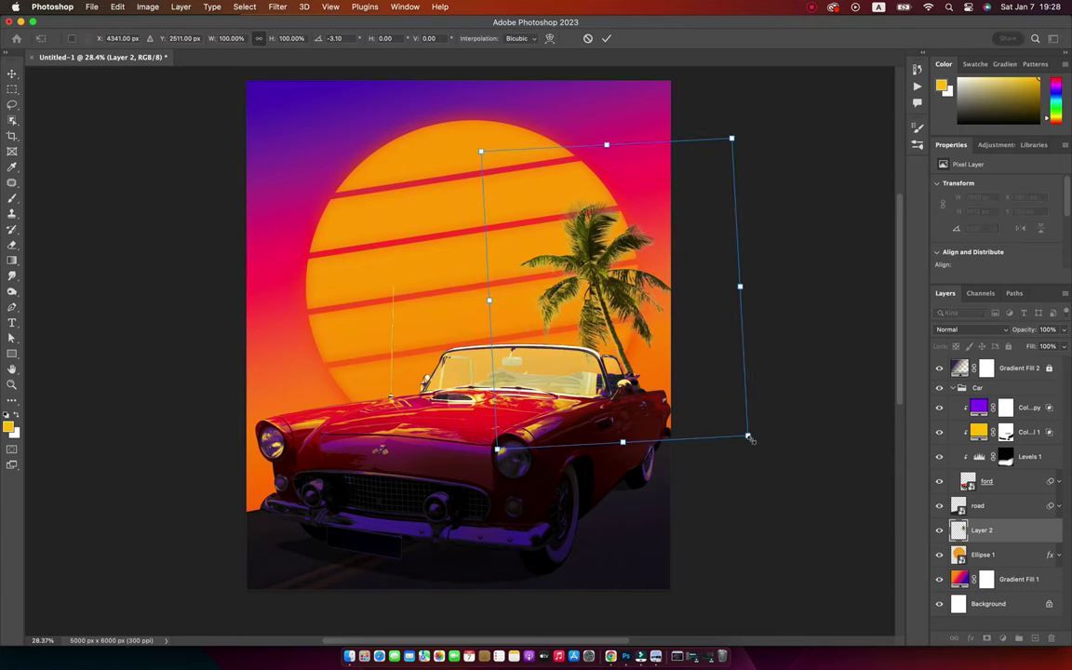
{"action": "left_click_drag", "start_coordinate": [760, 137], "coordinate": [751, 122]}
{"action": "right_click", "coordinate": [608, 280]}
{"action": "left_click", "coordinate": [628, 342]}
{"action": "left_click_drag", "start_coordinate": [627, 342], "coordinate": [598, 350]}
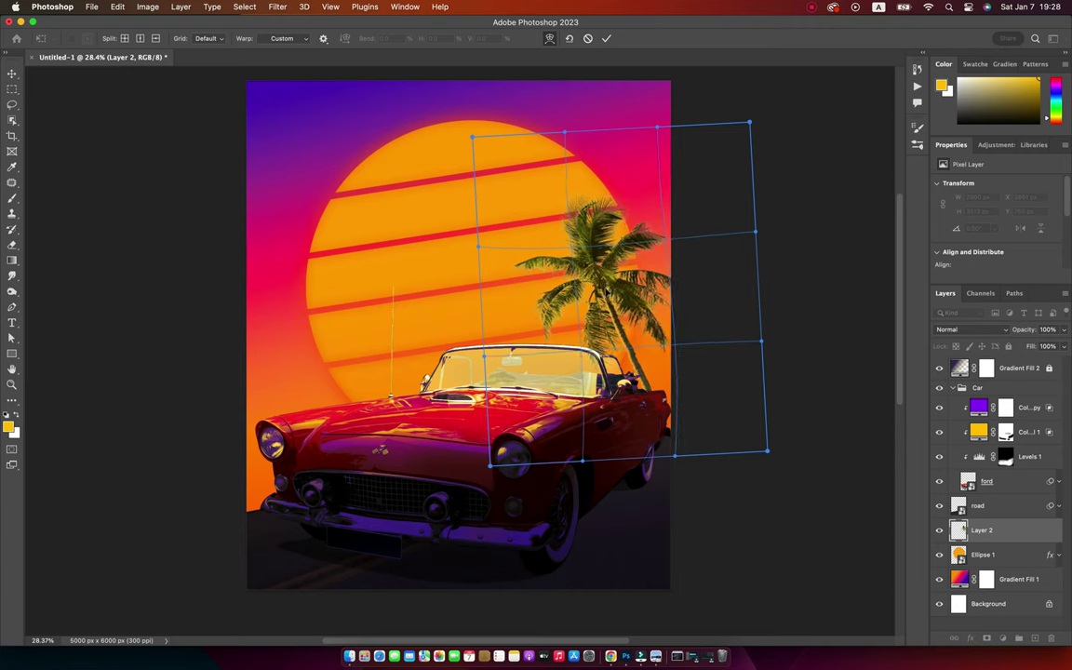
{"action": "key", "text": "Return"}
Step: Nudge the palm into place, check its visibility, and duplicate it as Layer 2 copy
{"action": "left_click_drag", "start_coordinate": [606, 292], "coordinate": [606, 296]}
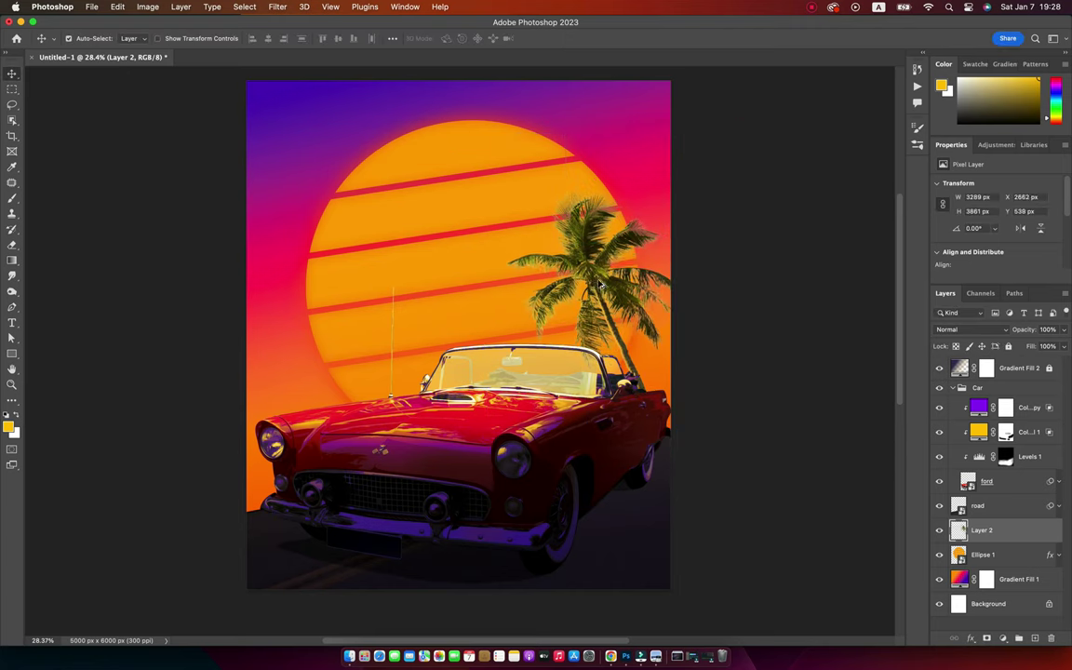
{"action": "left_click", "coordinate": [940, 529]}
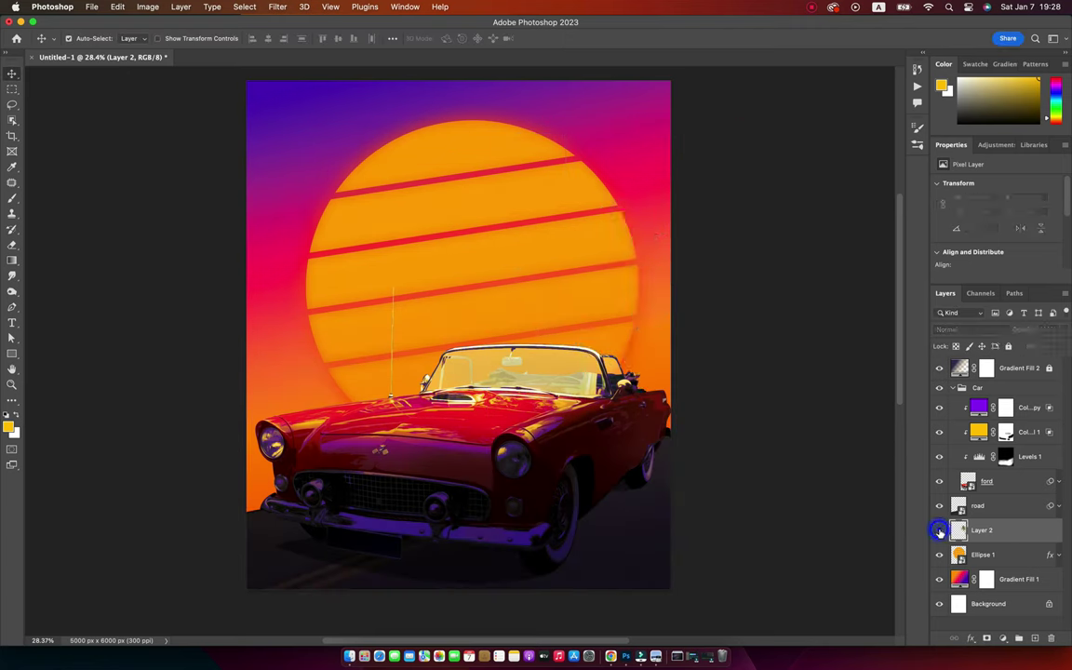
{"action": "key", "text": "super+j"}
Step: Scale the duplicate palm down to about 56% and tilt it about 9 degrees
{"action": "left_click", "coordinate": [951, 388]}
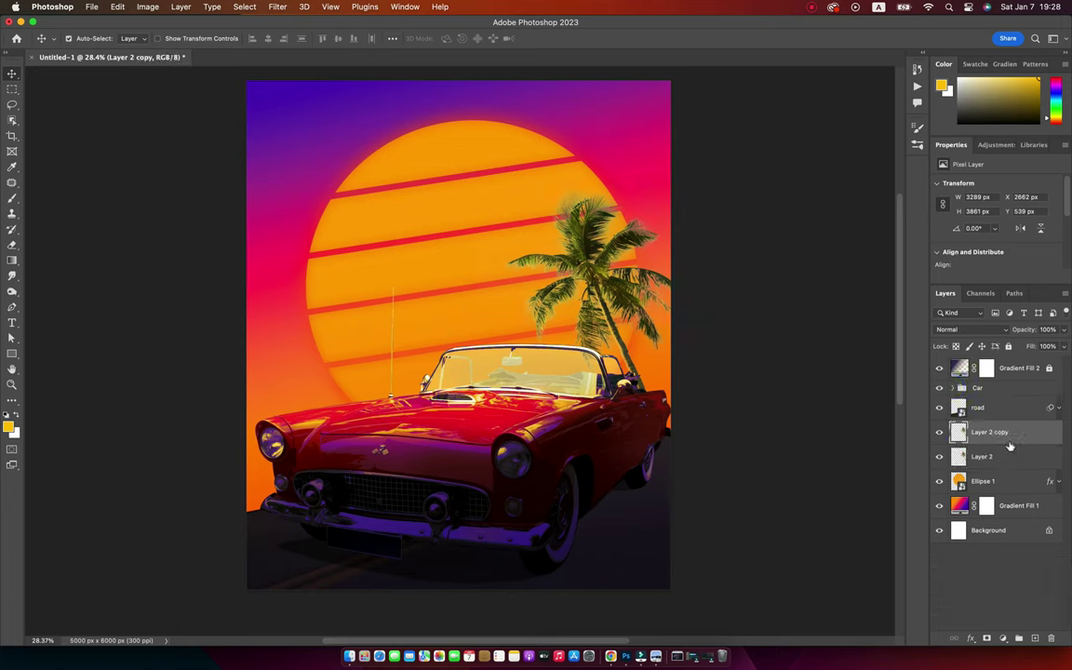
{"action": "key", "text": "super+t"}
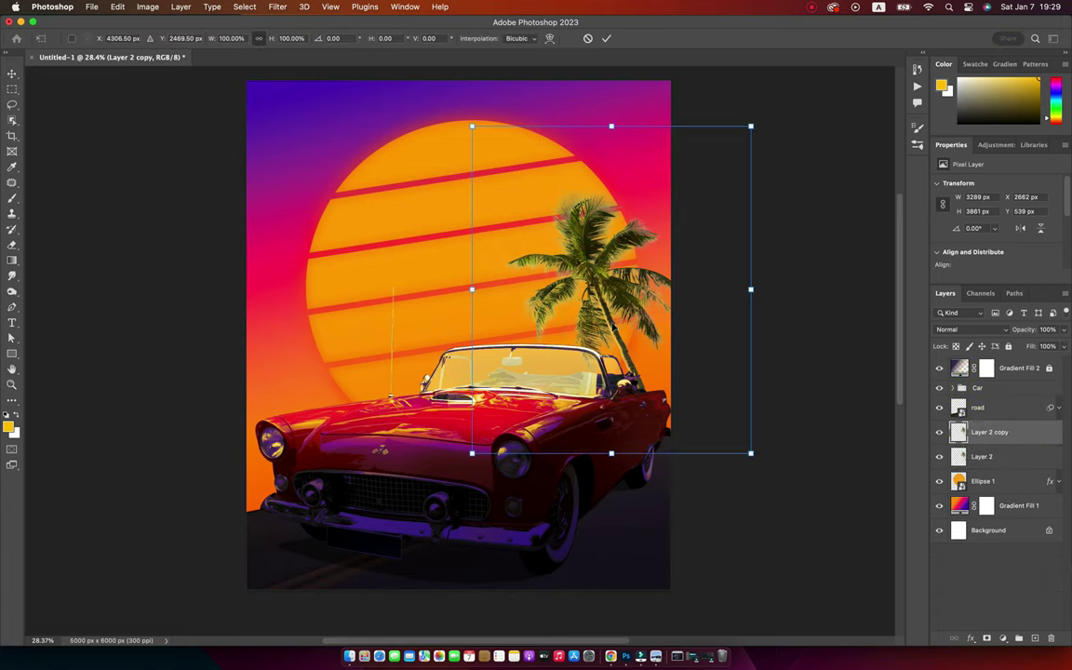
{"action": "left_click_drag", "start_coordinate": [742, 411], "coordinate": [788, 415]}
{"action": "left_click_drag", "start_coordinate": [520, 112], "coordinate": [596, 214]}
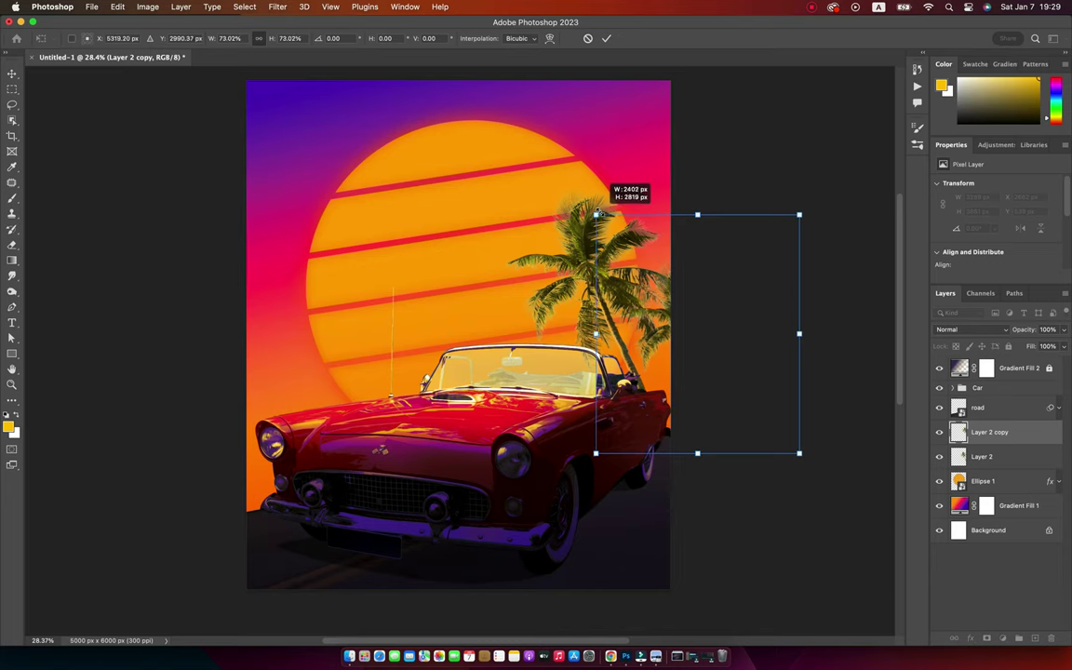
{"action": "left_click_drag", "start_coordinate": [663, 320], "coordinate": [662, 328]}
{"action": "left_click_drag", "start_coordinate": [596, 215], "coordinate": [625, 270]}
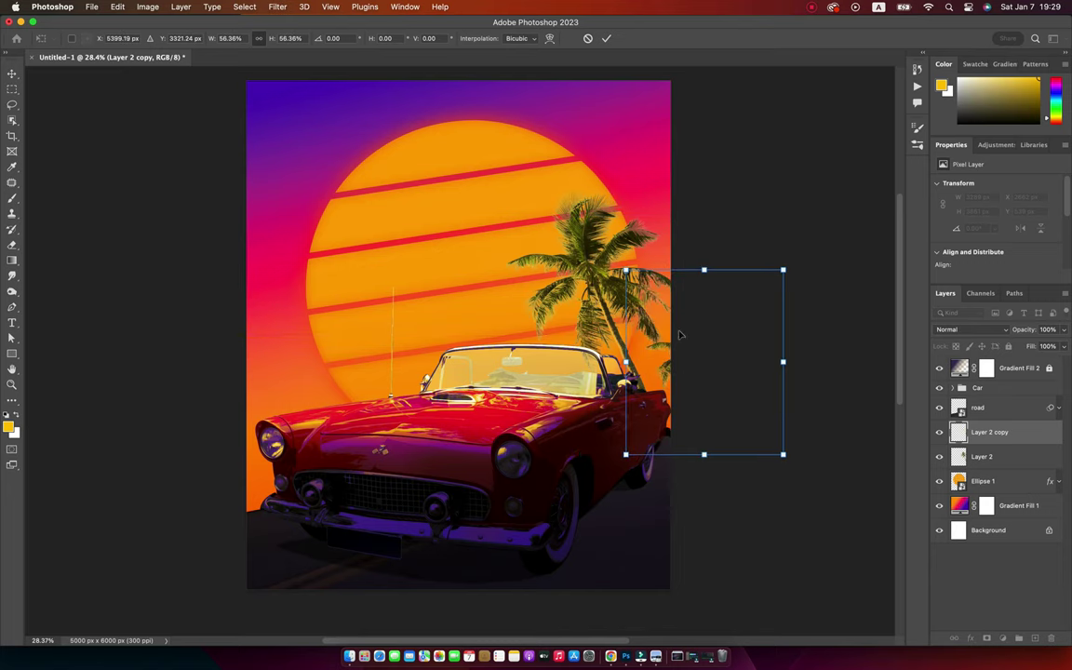
{"action": "left_click_drag", "start_coordinate": [667, 339], "coordinate": [637, 339]}
{"action": "left_click_drag", "start_coordinate": [773, 390], "coordinate": [768, 371]}
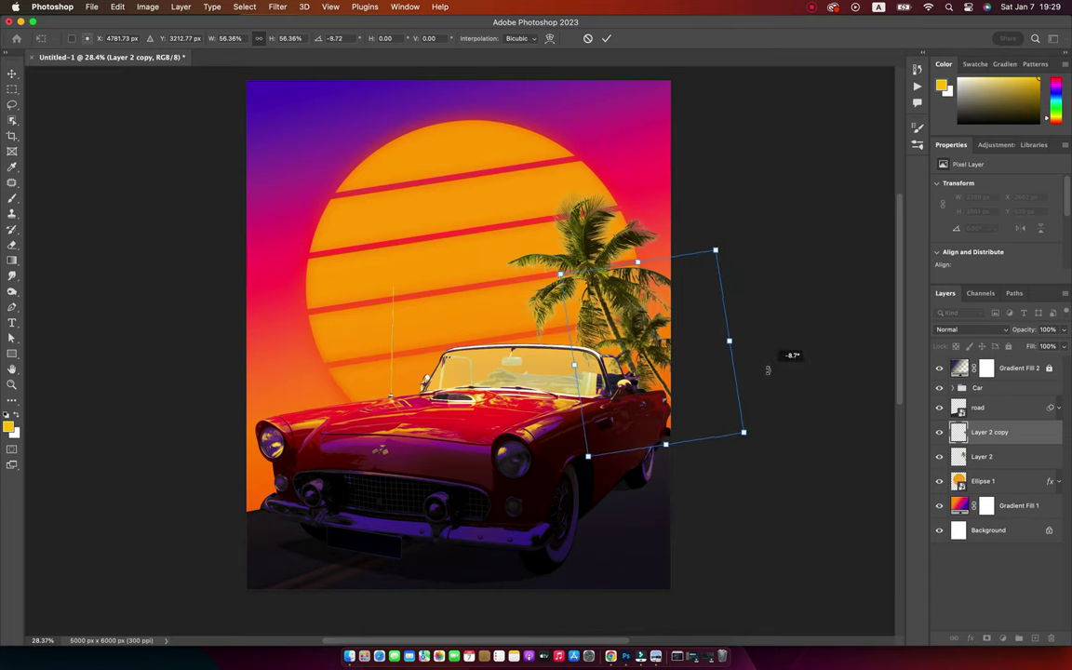
{"action": "key", "text": "Return"}
Step: Arrange the two right-hand palms and place a new palm copy on the left side
{"action": "left_click_drag", "start_coordinate": [594, 272], "coordinate": [669, 232]}
{"action": "mouse_move", "coordinate": [647, 349]}
{"action": "left_mouse_down"}
{"action": "mouse_move", "coordinate": [696, 352]}
{"action": "mouse_move", "coordinate": [684, 344]}
{"action": "left_mouse_up"}
{"action": "left_click_drag", "start_coordinate": [659, 296], "coordinate": [625, 316]}
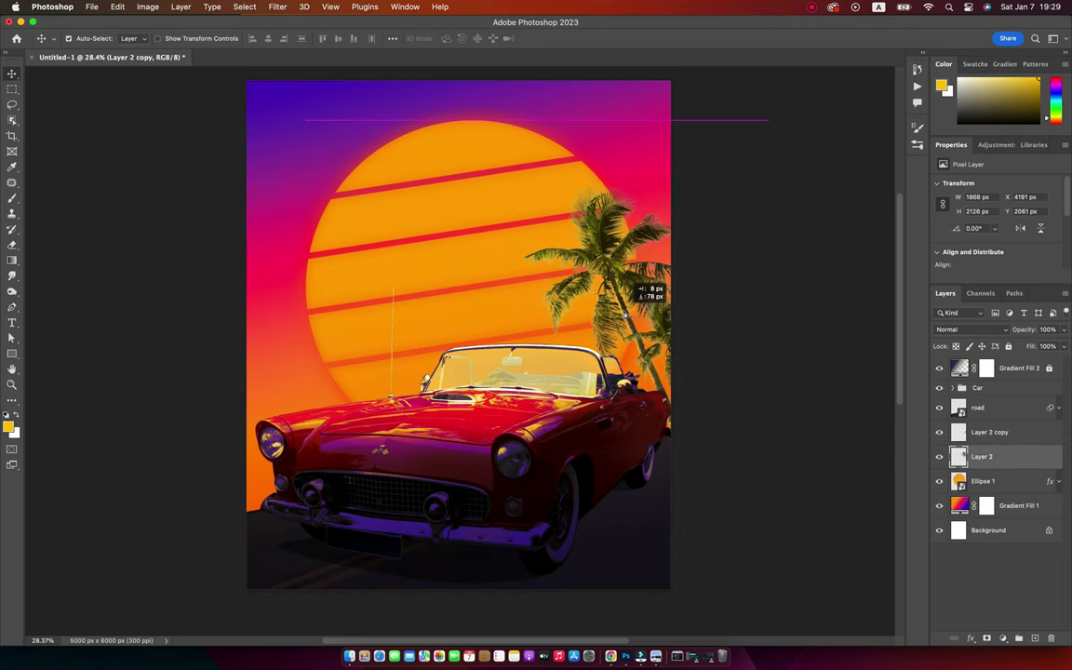
{"action": "left_click_drag", "start_coordinate": [688, 359], "coordinate": [728, 365]}
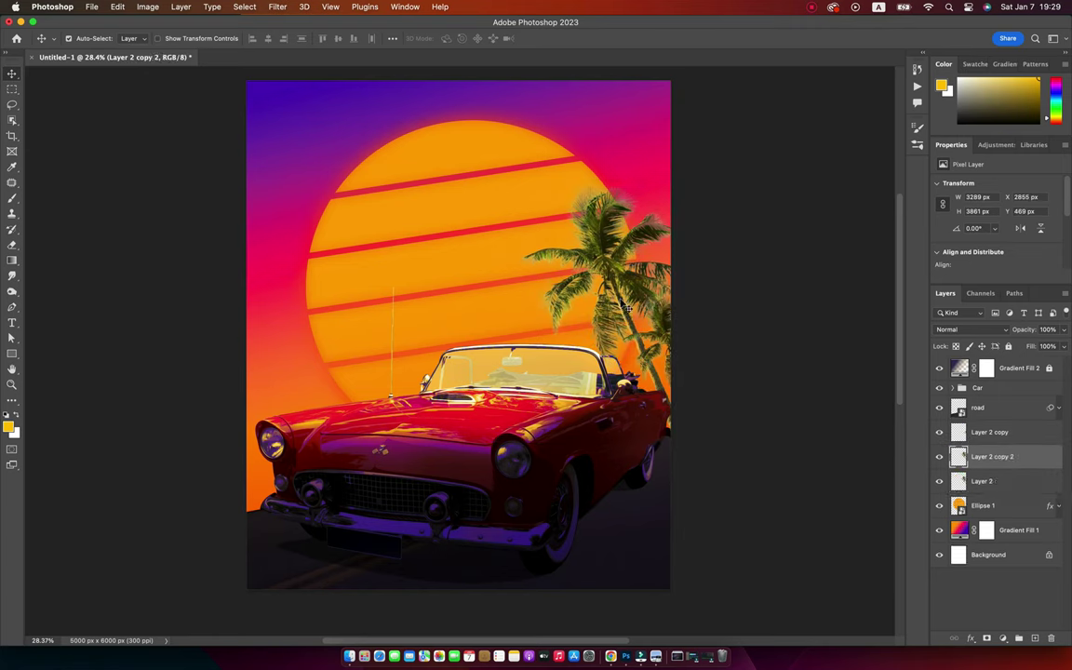
{"action": "mouse_move", "coordinate": [628, 307]}
{"action": "left_mouse_down"}
{"action": "mouse_move", "coordinate": [294, 307]}
{"action": "mouse_move", "coordinate": [307, 298]}
{"action": "left_mouse_up"}
Step: Flip the left palm horizontally, enlarge it to about 113%, and warp its trunk
{"action": "key", "text": "ctrl+t"}
{"action": "left_click_drag", "start_coordinate": [547, 328], "coordinate": [494, 445]}
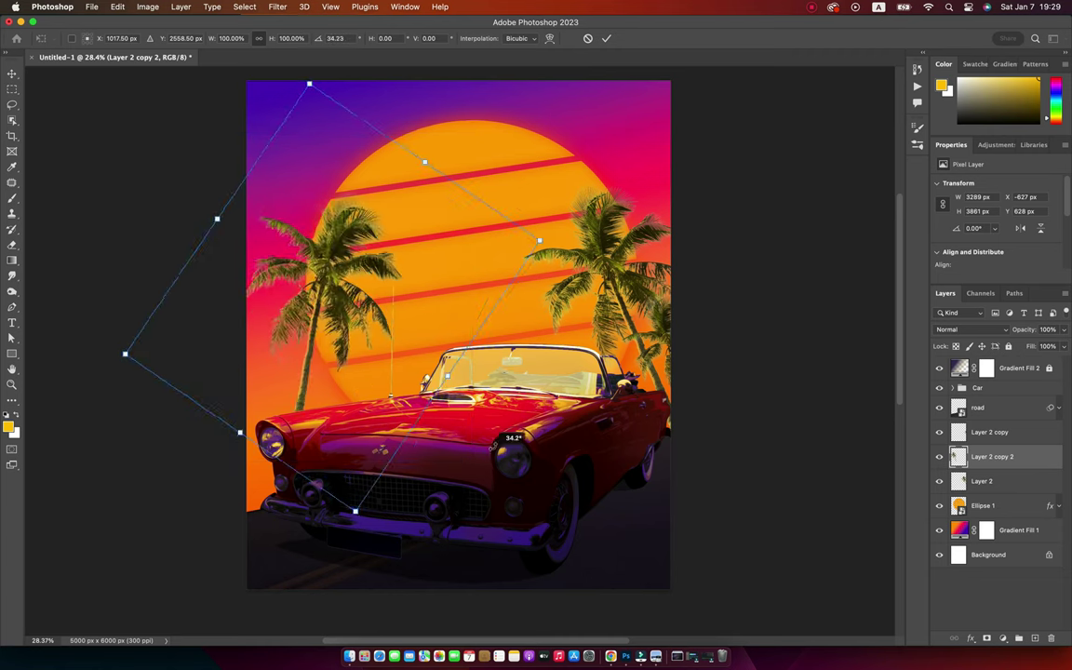
{"action": "right_click", "coordinate": [349, 292]}
{"action": "left_click", "coordinate": [407, 577]}
{"action": "left_click_drag", "start_coordinate": [354, 279], "coordinate": [406, 340]}
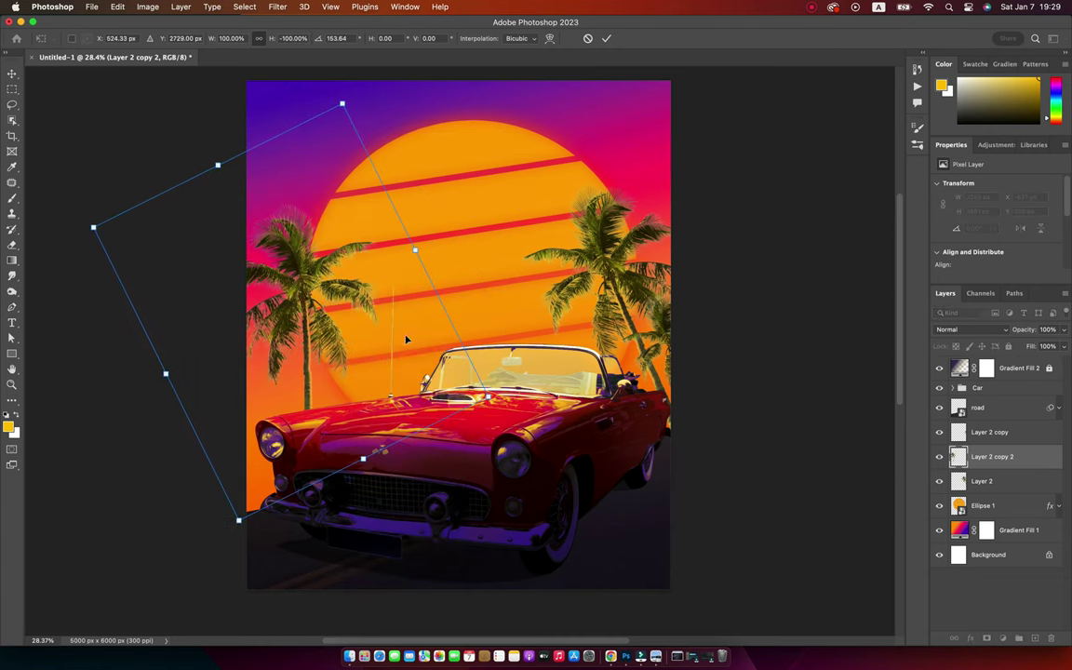
{"action": "left_click_drag", "start_coordinate": [377, 453], "coordinate": [419, 437]}
{"action": "right_click", "coordinate": [337, 269]}
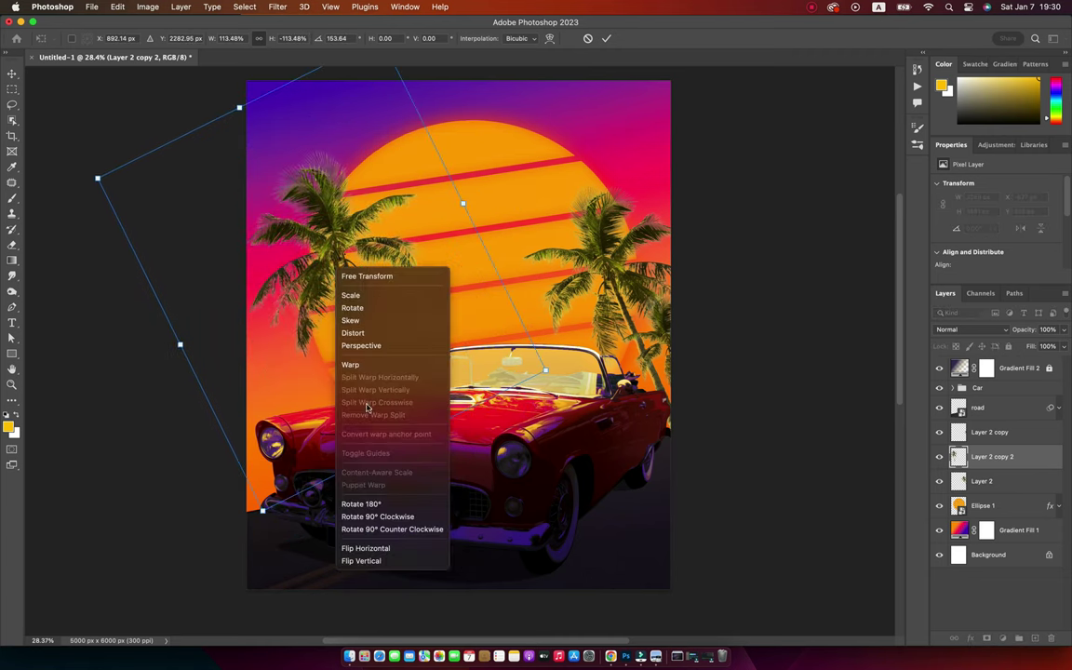
{"action": "left_click", "coordinate": [350, 365]}
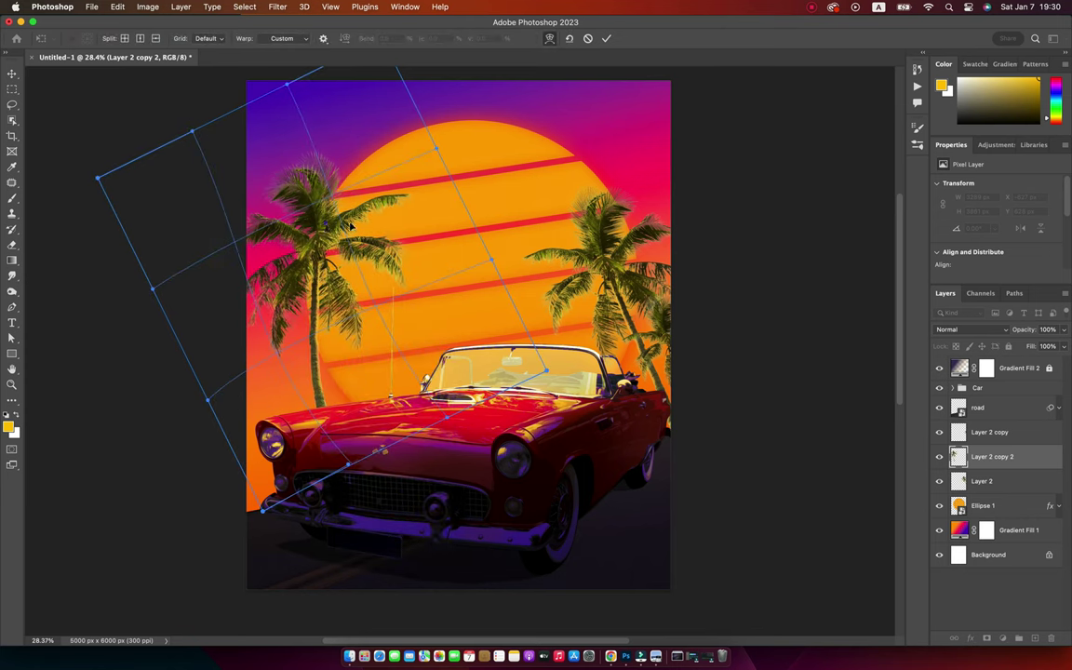
{"action": "left_click_drag", "start_coordinate": [321, 239], "coordinate": [346, 240]}
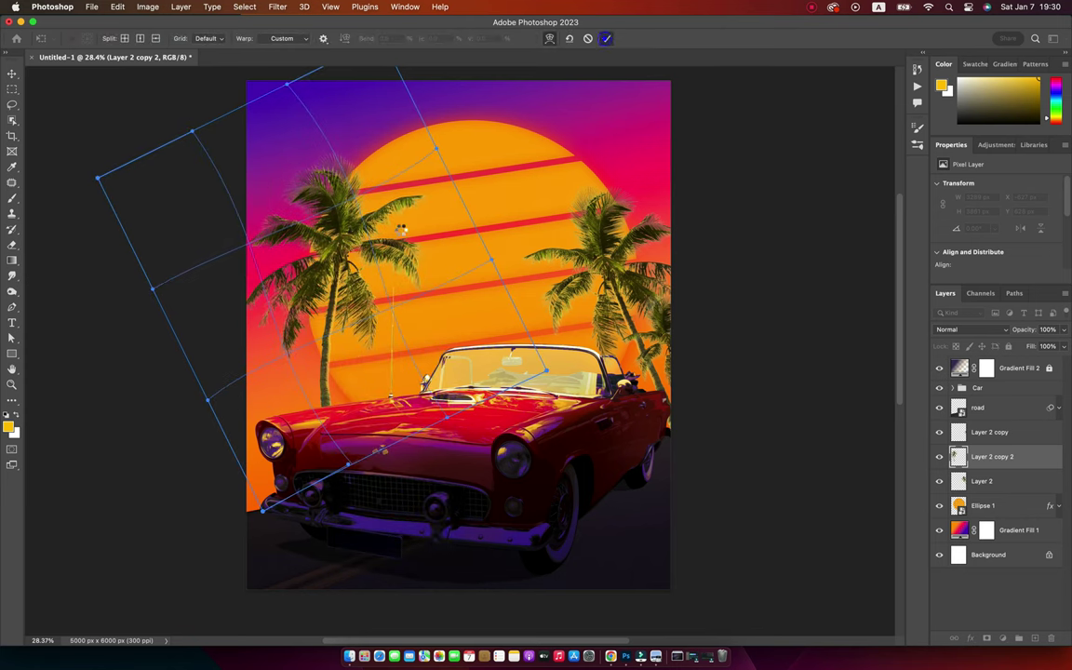
{"action": "key", "text": "Return"}
{"action": "mouse_move", "coordinate": [340, 282]}
{"action": "left_mouse_down"}
{"action": "mouse_move", "coordinate": [375, 286]}
{"action": "mouse_move", "coordinate": [364, 262]}
{"action": "left_mouse_up"}
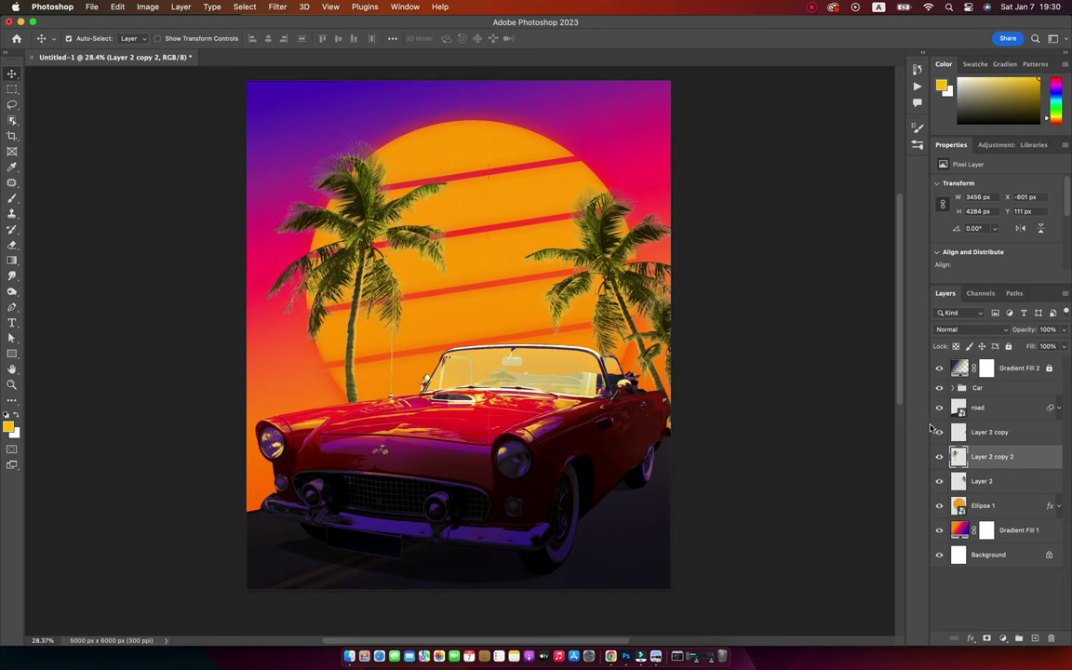
Step: Add a third palm copy, shrunk to about 86%, tilted and warped
{"action": "key", "text": "ctrl+j"}
{"action": "left_click_drag", "start_coordinate": [330, 275], "coordinate": [301, 305]}
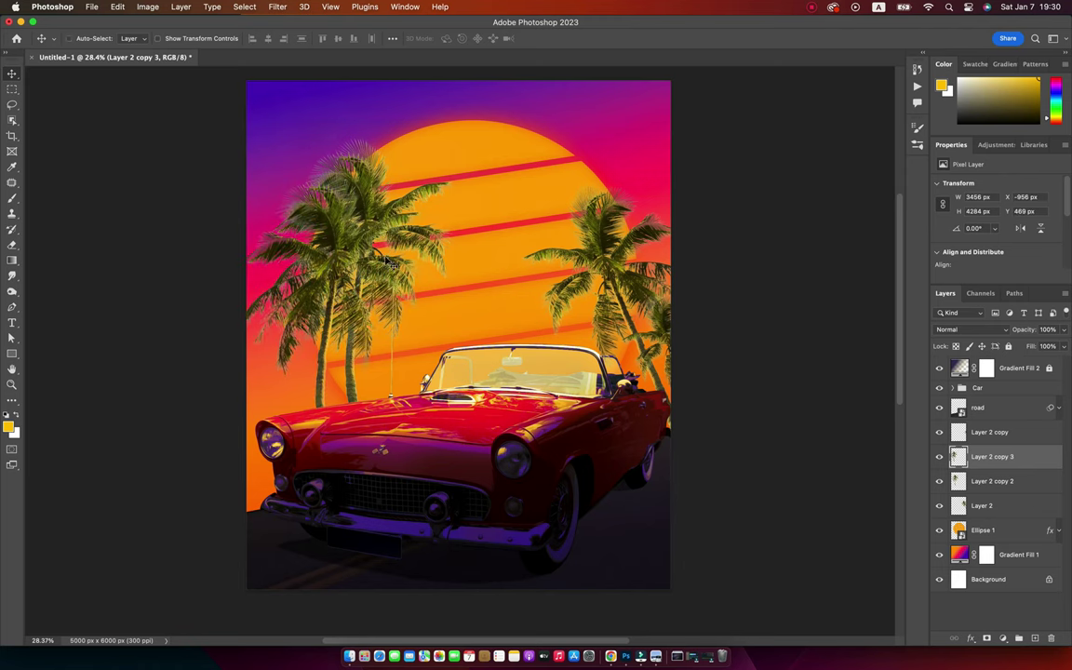
{"action": "key", "text": "ctrl+t"}
{"action": "mouse_move", "coordinate": [457, 122]}
{"action": "left_mouse_down"}
{"action": "mouse_move", "coordinate": [419, 166]}
{"action": "mouse_move", "coordinate": [402, 149]}
{"action": "left_mouse_up"}
{"action": "left_click_drag", "start_coordinate": [308, 305], "coordinate": [289, 298]}
{"action": "right_click", "coordinate": [291, 288]}
{"action": "left_click", "coordinate": [307, 386]}
{"action": "mouse_move", "coordinate": [299, 396]}
{"action": "left_mouse_down"}
{"action": "mouse_move", "coordinate": [315, 281]}
{"action": "mouse_move", "coordinate": [350, 360]}
{"action": "left_mouse_up"}
{"action": "key", "text": "Return"}
Step: Arrange the left palms, tilt the smaller one, and add a lower-left palm copy
{"action": "left_click_drag", "start_coordinate": [315, 297], "coordinate": [295, 316]}
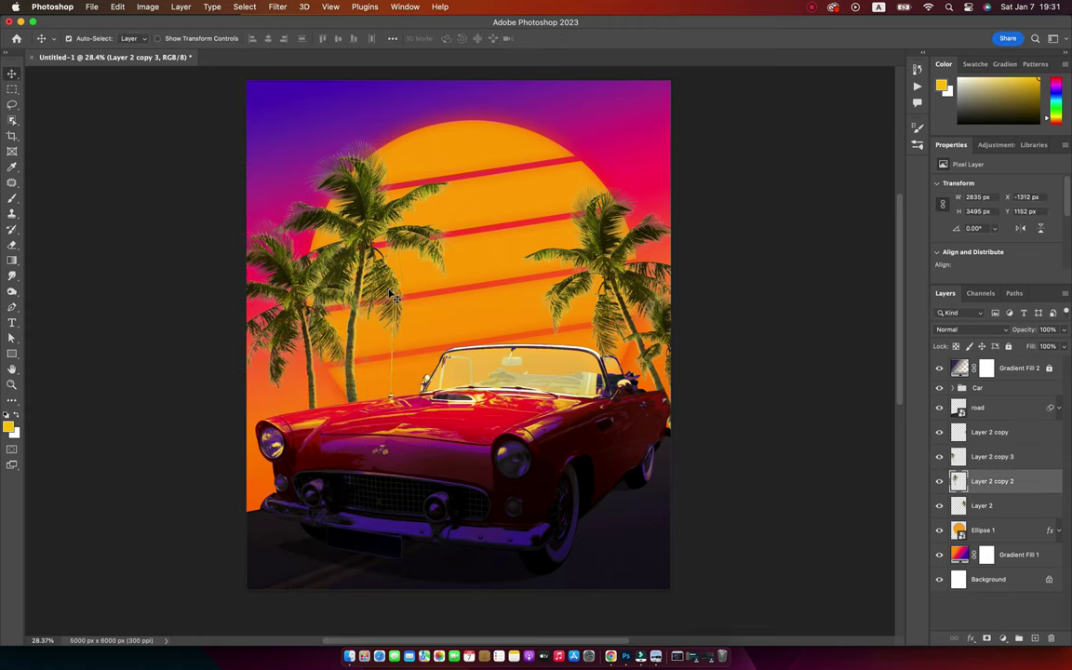
{"action": "left_click_drag", "start_coordinate": [390, 282], "coordinate": [415, 289]}
{"action": "left_click_drag", "start_coordinate": [297, 342], "coordinate": [315, 342]}
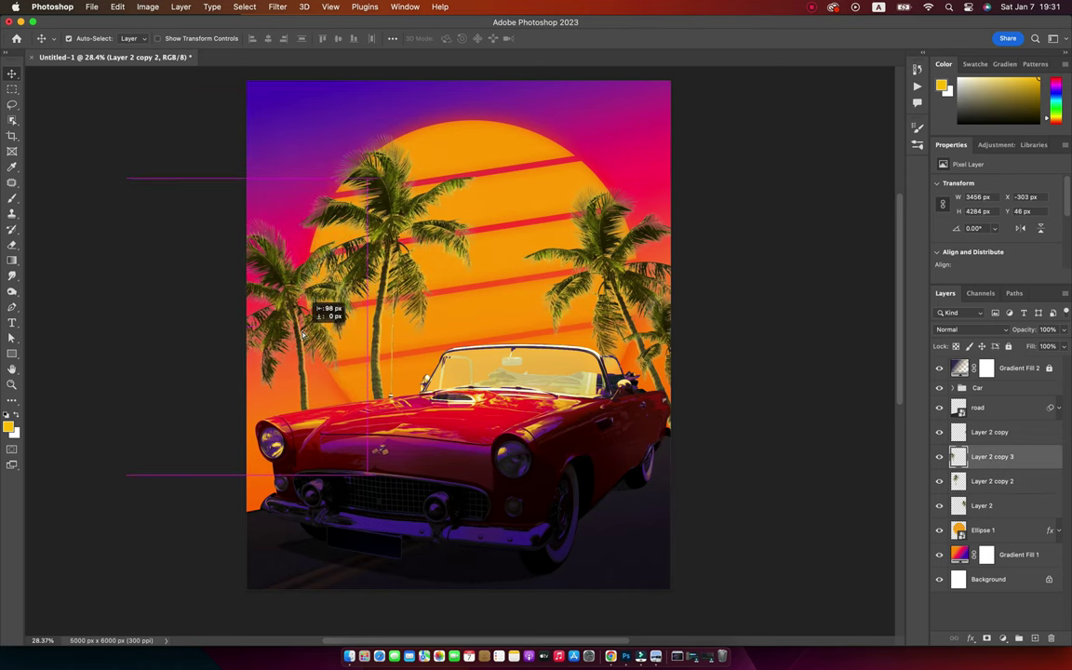
{"action": "left_click_drag", "start_coordinate": [314, 342], "coordinate": [331, 383]}
{"action": "key", "text": "ctrl+t"}
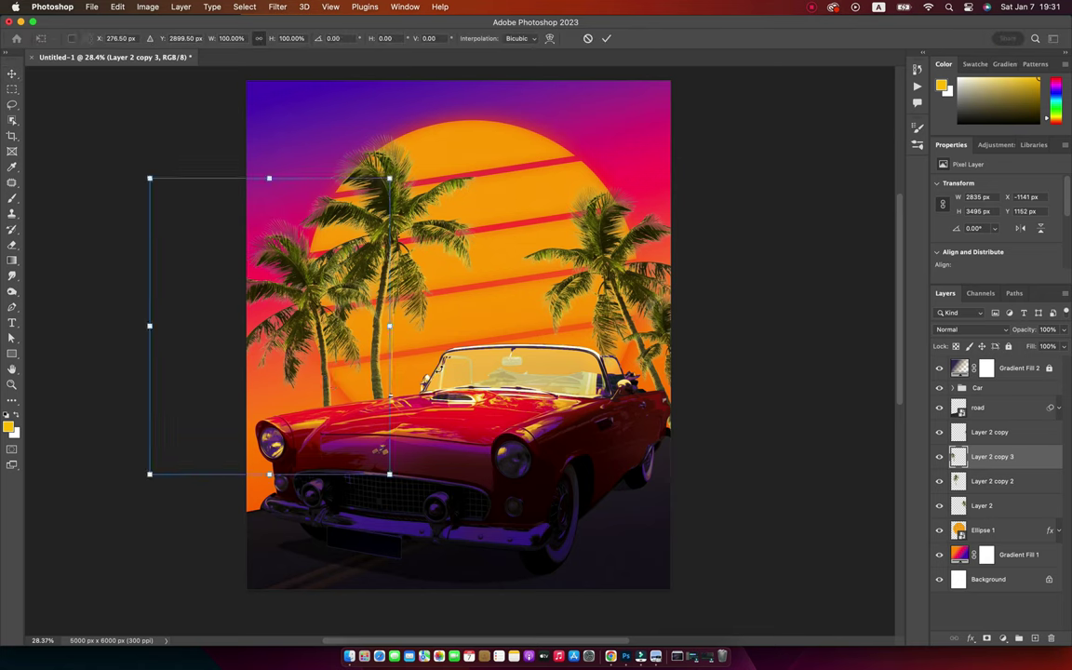
{"action": "left_click_drag", "start_coordinate": [400, 482], "coordinate": [409, 461]}
{"action": "key", "text": "Return"}
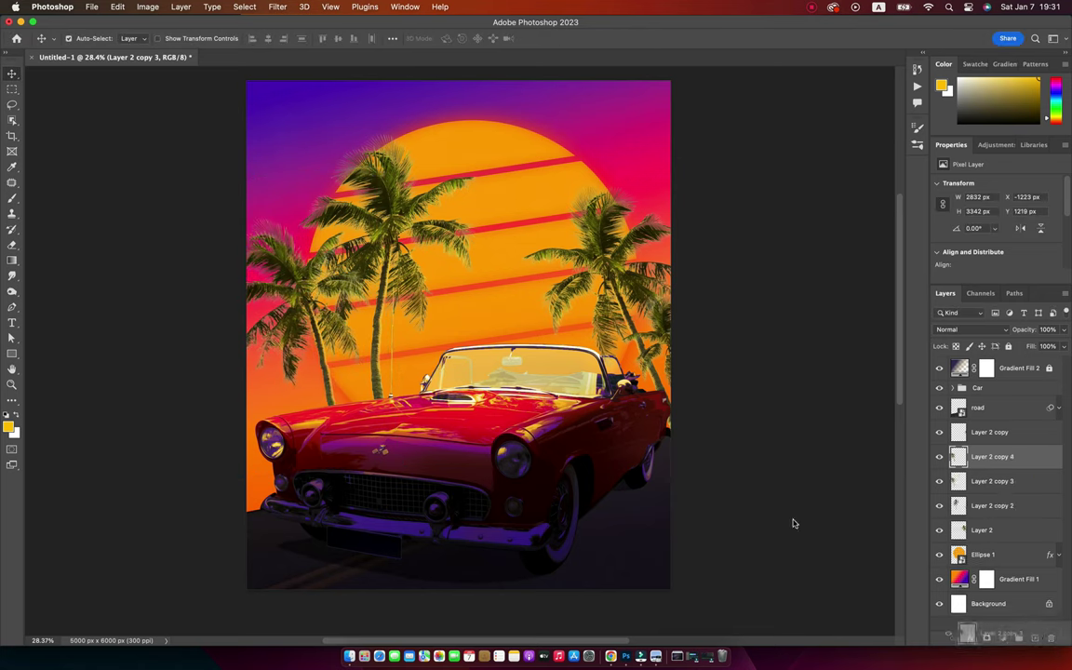
{"action": "mouse_move", "coordinate": [306, 299]}
{"action": "left_mouse_down"}
{"action": "mouse_move", "coordinate": [419, 382]}
{"action": "mouse_move", "coordinate": [257, 379]}
{"action": "mouse_move", "coordinate": [91, 414]}
{"action": "left_mouse_up"}
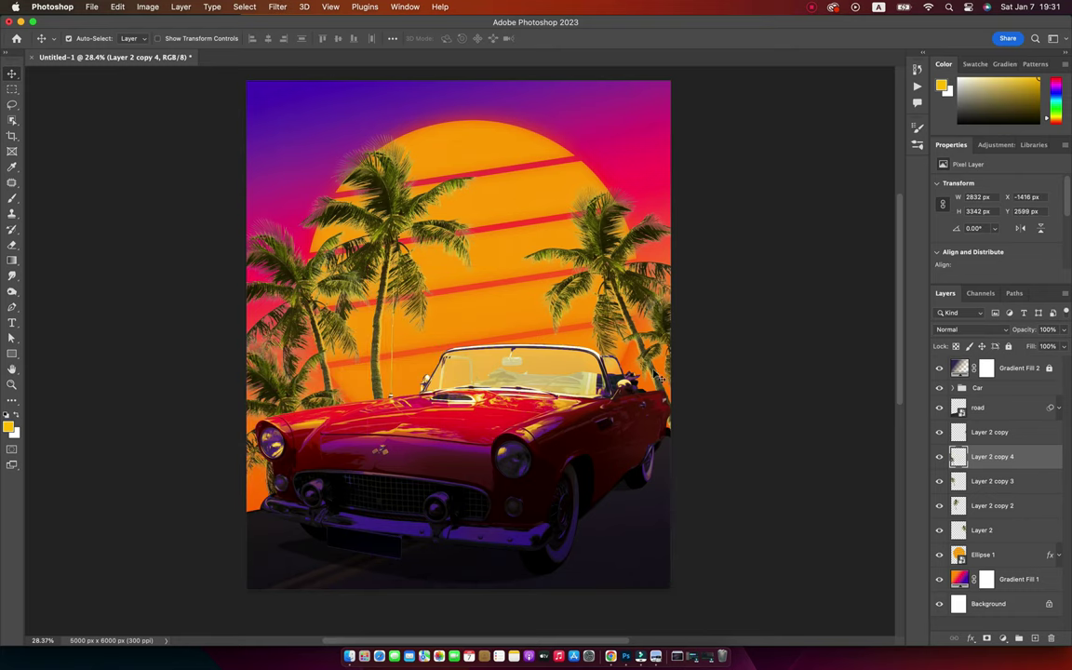
Step: Group the five palm layers and clip a navy Color Fill layer to the group
{"action": "left_click", "coordinate": [1001, 432]}
{"action": "left_click", "coordinate": [993, 531], "text": "shift"}
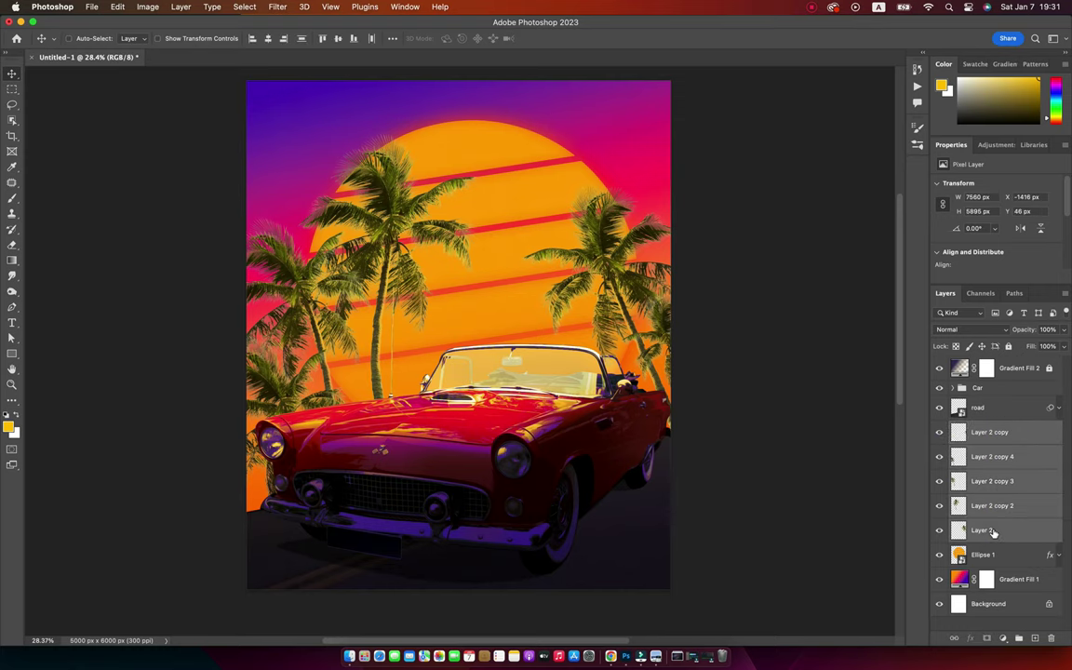
{"action": "key", "text": "super+g"}
{"action": "left_click", "coordinate": [1004, 640]}
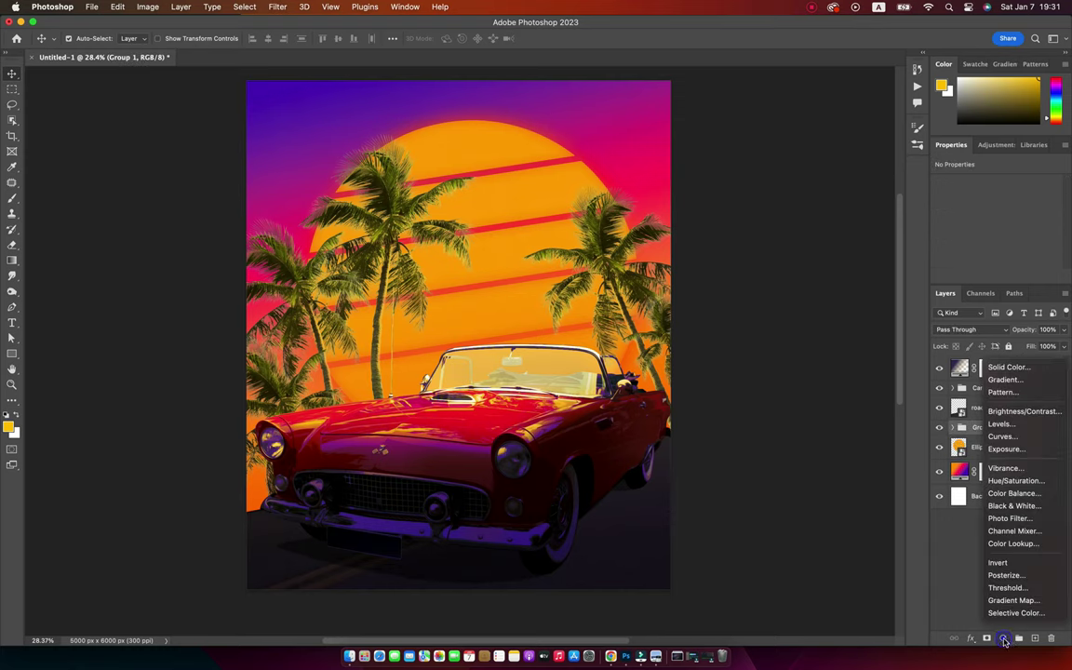
{"action": "left_click", "coordinate": [1009, 366]}
{"action": "left_click", "coordinate": [854, 133]}
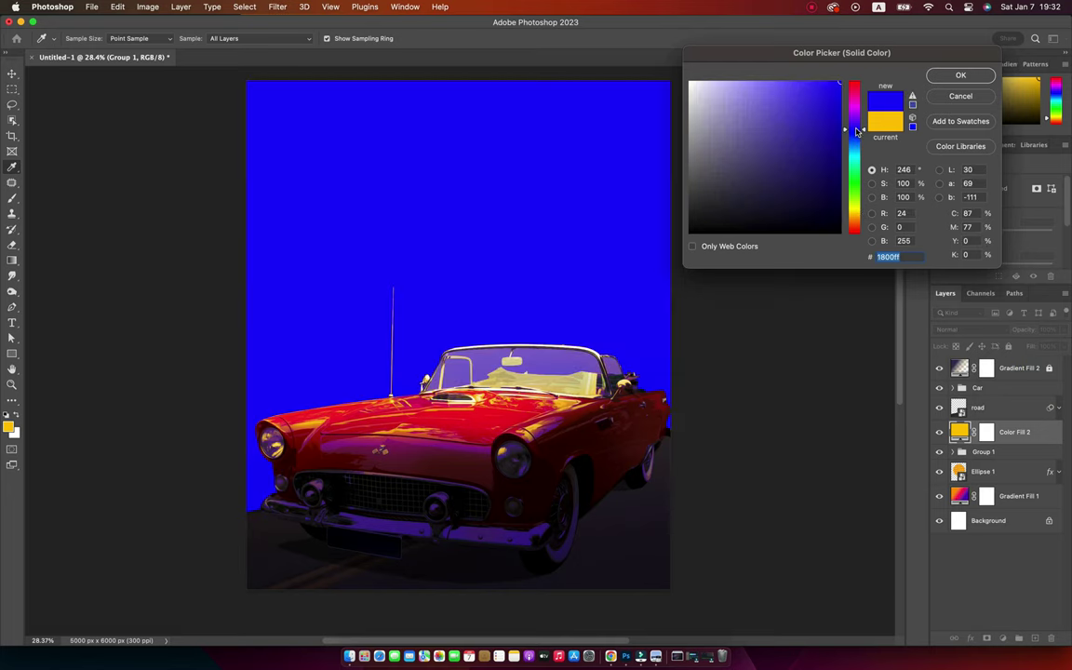
{"action": "left_click", "coordinate": [833, 173]}
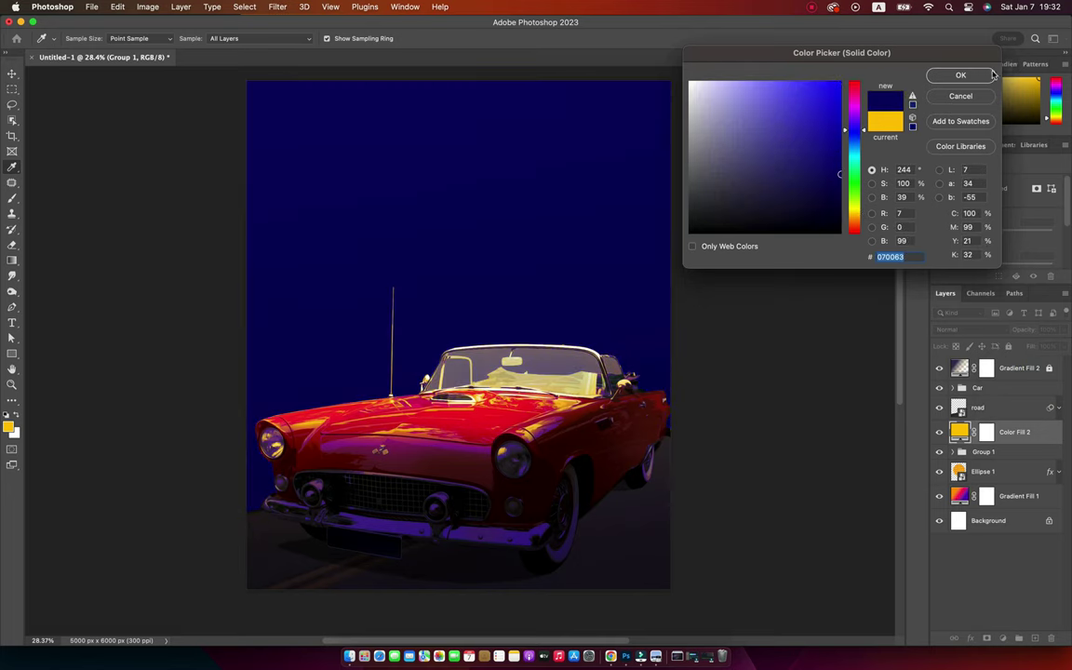
{"action": "left_click", "coordinate": [961, 74]}
{"action": "left_click", "coordinate": [951, 329]}
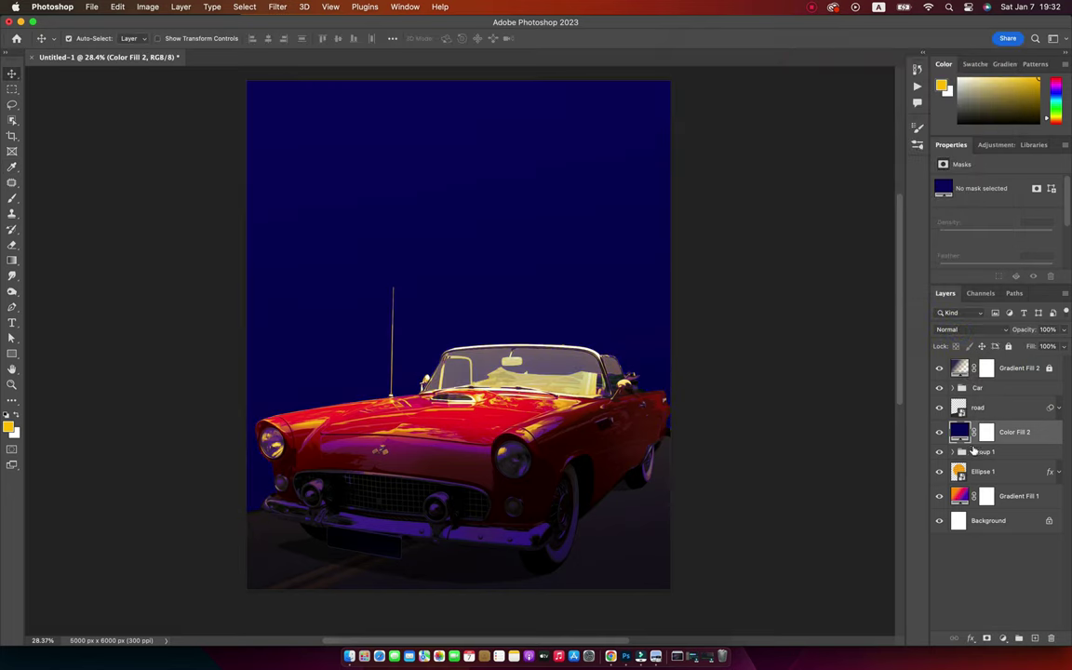
{"action": "left_click", "coordinate": [973, 451], "text": "alt"}
Step: Set the palm colour fill's blend mode to Soft Light
{"action": "double_click", "coordinate": [969, 432]}
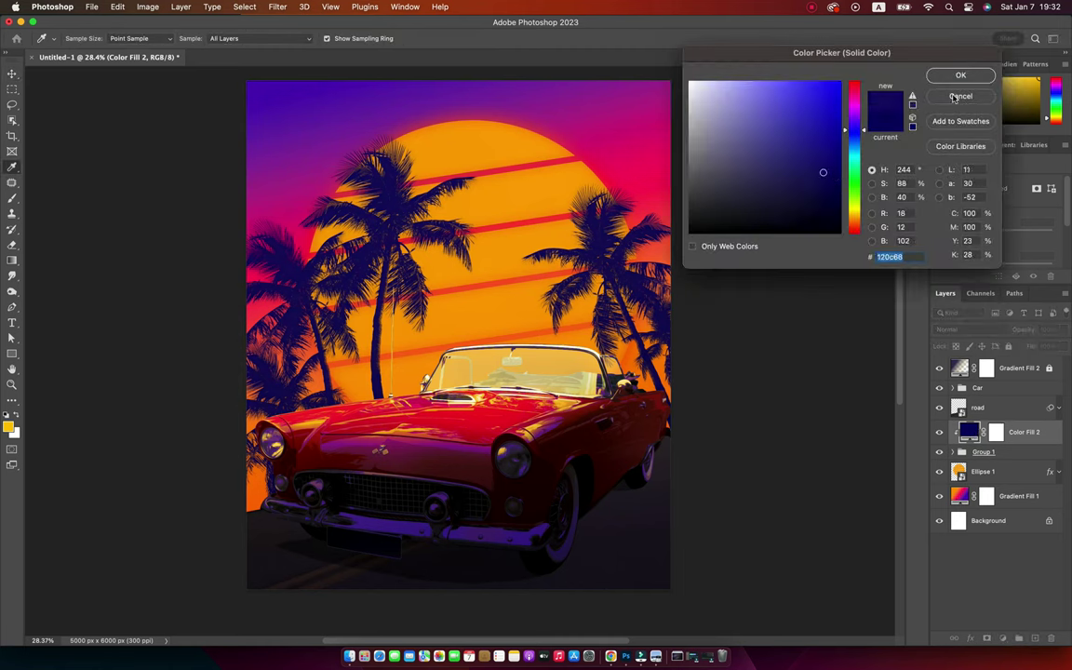
{"action": "left_click", "coordinate": [960, 96]}
{"action": "left_click", "coordinate": [958, 329]}
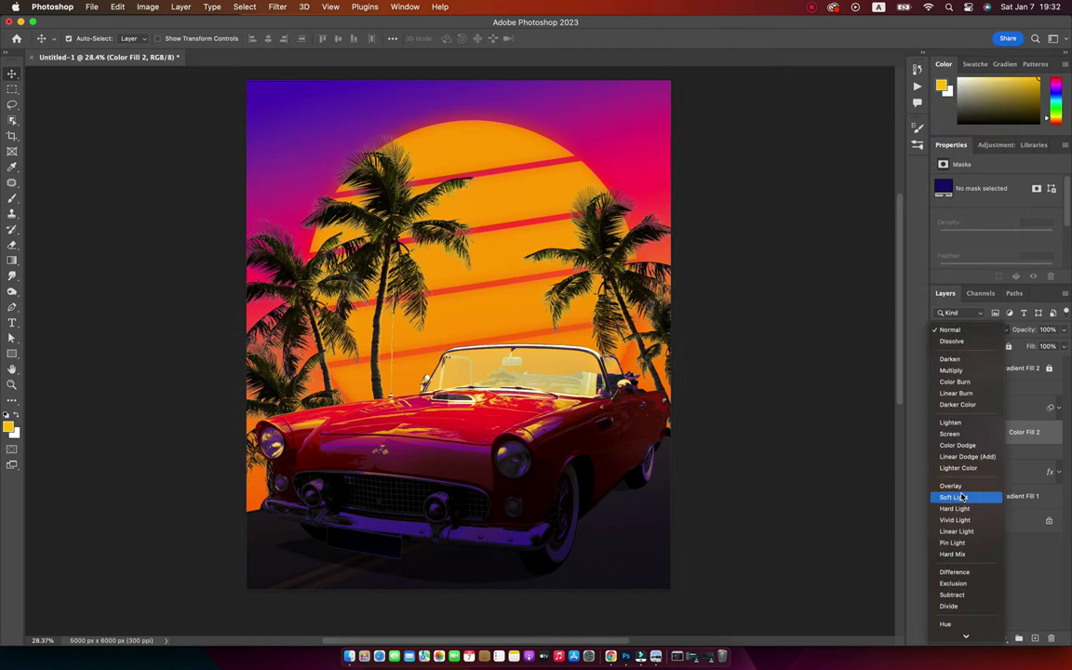
{"action": "left_click", "coordinate": [959, 498]}
Step: Change the palm fill colour to deep purple #20055f and compare with the tint toggled
{"action": "double_click", "coordinate": [968, 433]}
{"action": "mouse_move", "coordinate": [856, 131]}
{"action": "left_mouse_down"}
{"action": "mouse_move", "coordinate": [860, 120]}
{"action": "mouse_move", "coordinate": [847, 117]}
{"action": "left_mouse_up"}
{"action": "left_click", "coordinate": [837, 169]}
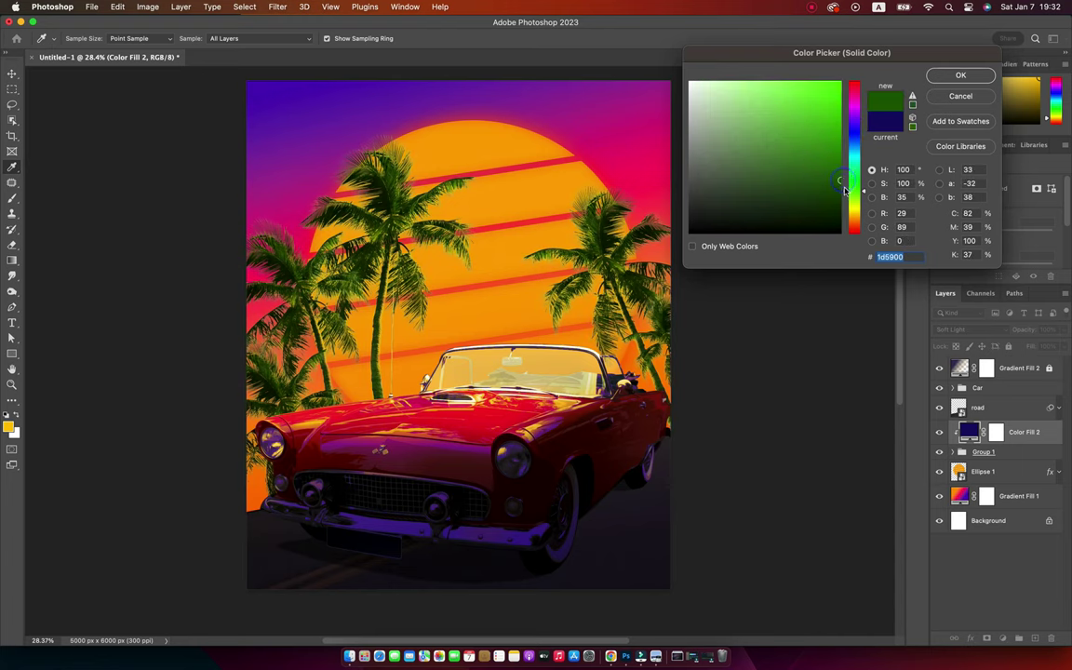
{"action": "left_click", "coordinate": [834, 137]}
{"action": "left_click", "coordinate": [836, 175]}
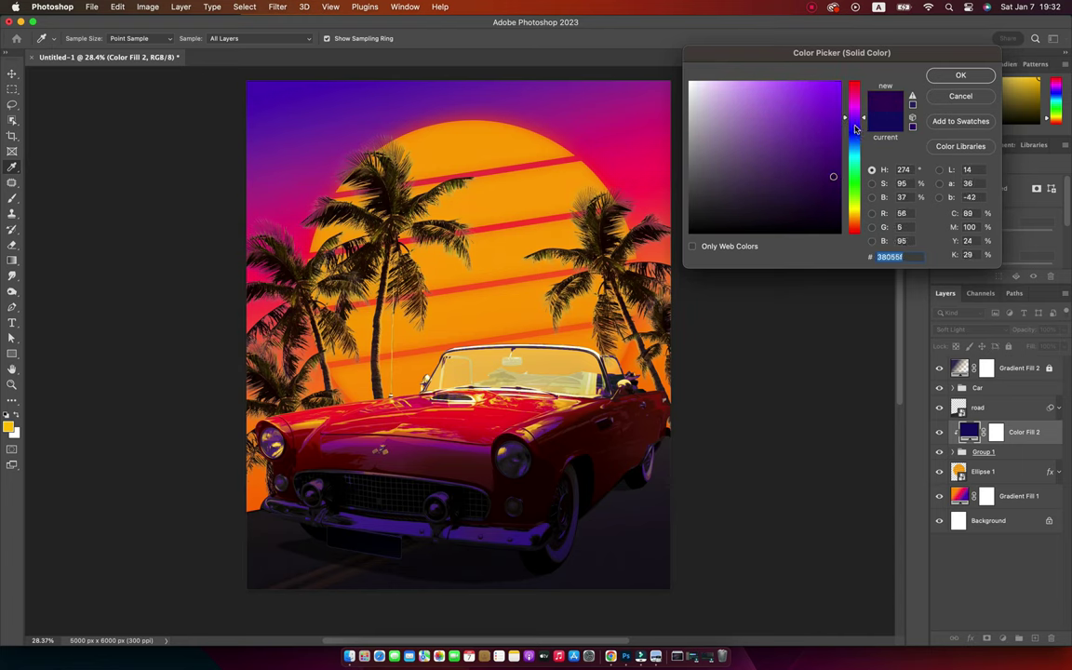
{"action": "left_click_drag", "start_coordinate": [854, 118], "coordinate": [853, 124]}
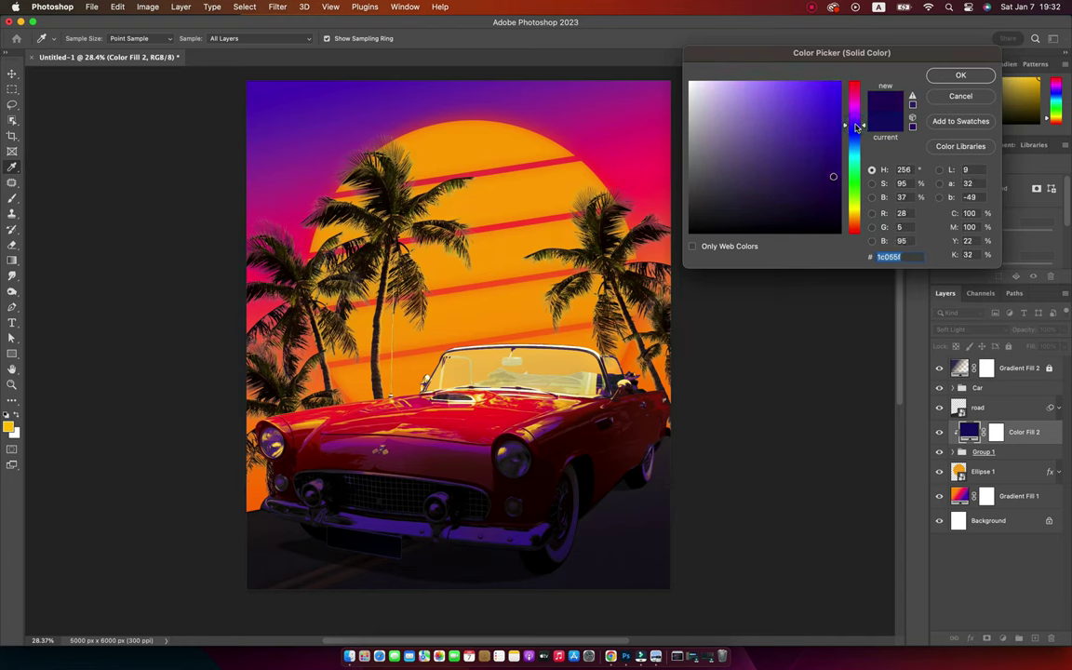
{"action": "left_click", "coordinate": [977, 78]}
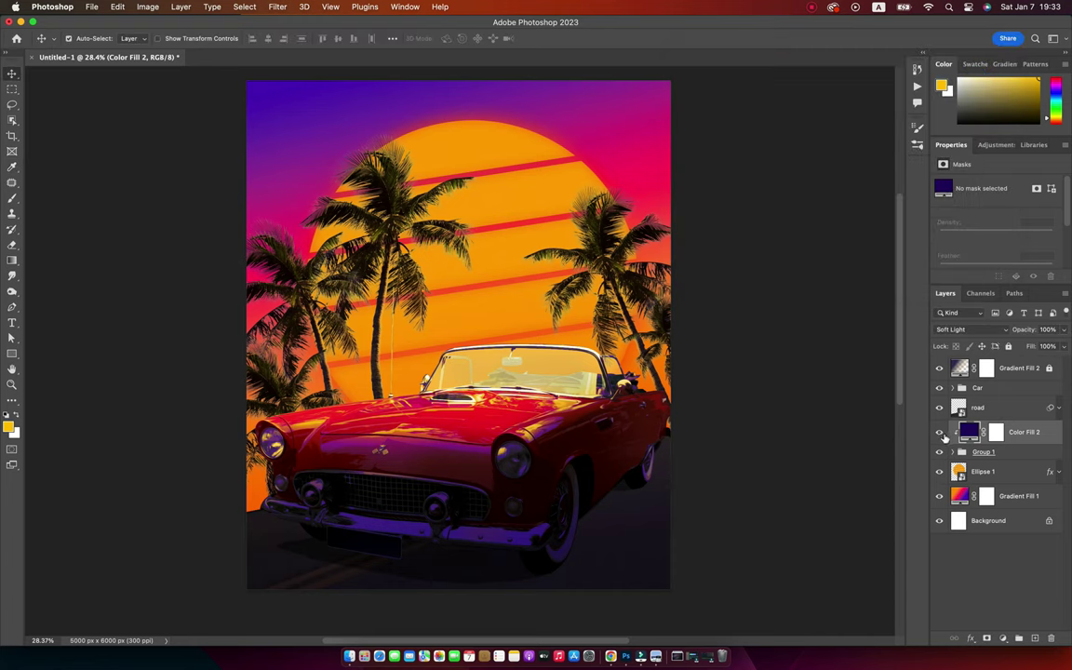
{"action": "left_click", "coordinate": [940, 433]}
Step: Add a Levels adjustment with input levels 32, 0.81, 255 to darken the palms
{"action": "left_click", "coordinate": [1003, 639]}
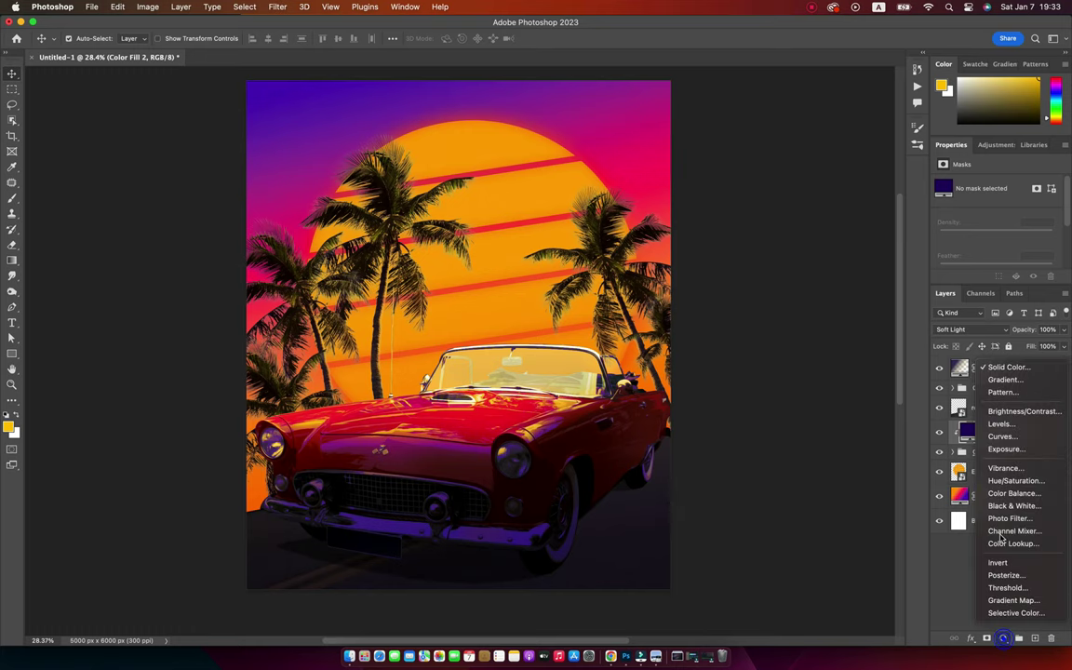
{"action": "left_click", "coordinate": [999, 420]}
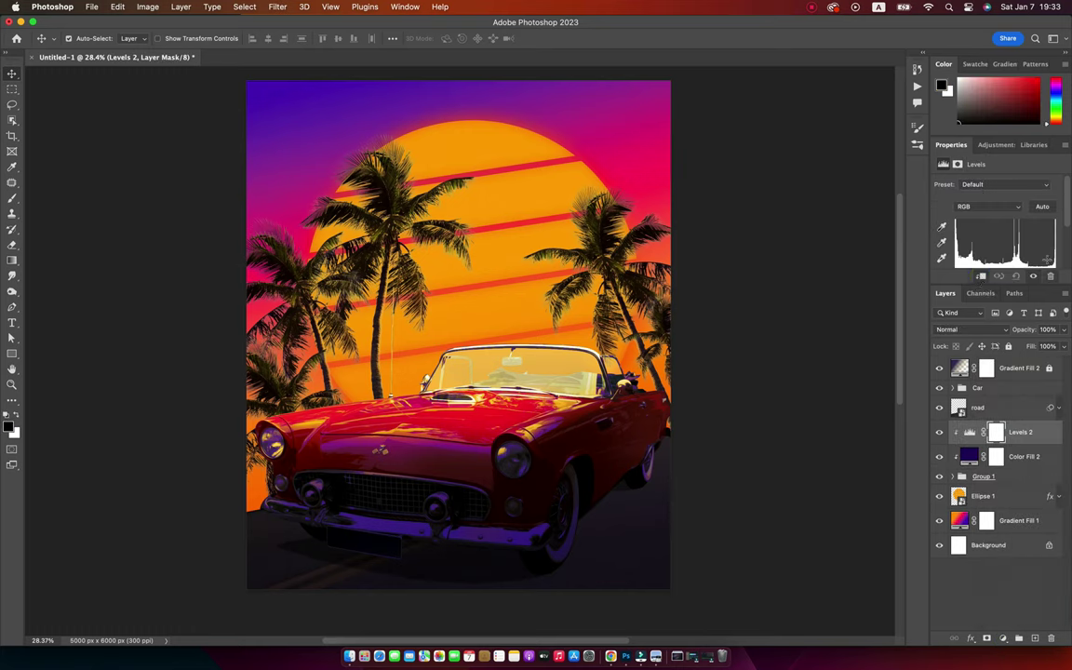
{"action": "left_click_drag", "start_coordinate": [1006, 244], "coordinate": [997, 243]}
{"action": "left_click_drag", "start_coordinate": [1022, 243], "coordinate": [969, 245]}
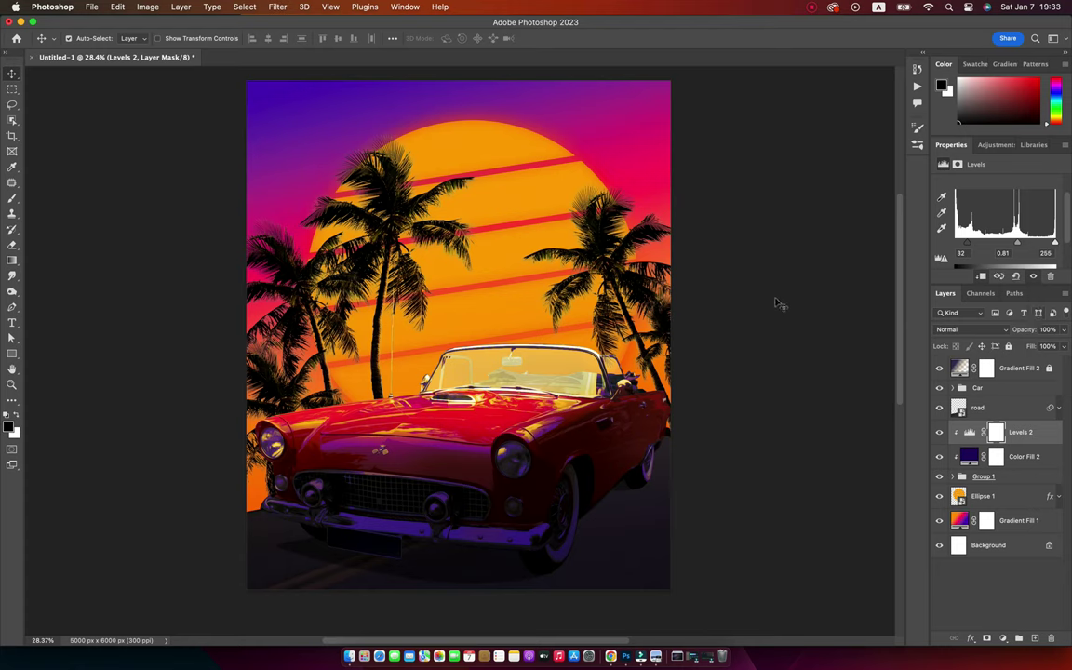
Step: Group Levels 2, Color Fill 2 and Group 1 into a group named palm
{"action": "left_click", "coordinate": [1018, 479], "text": "shift"}
{"action": "key", "text": "super+g"}
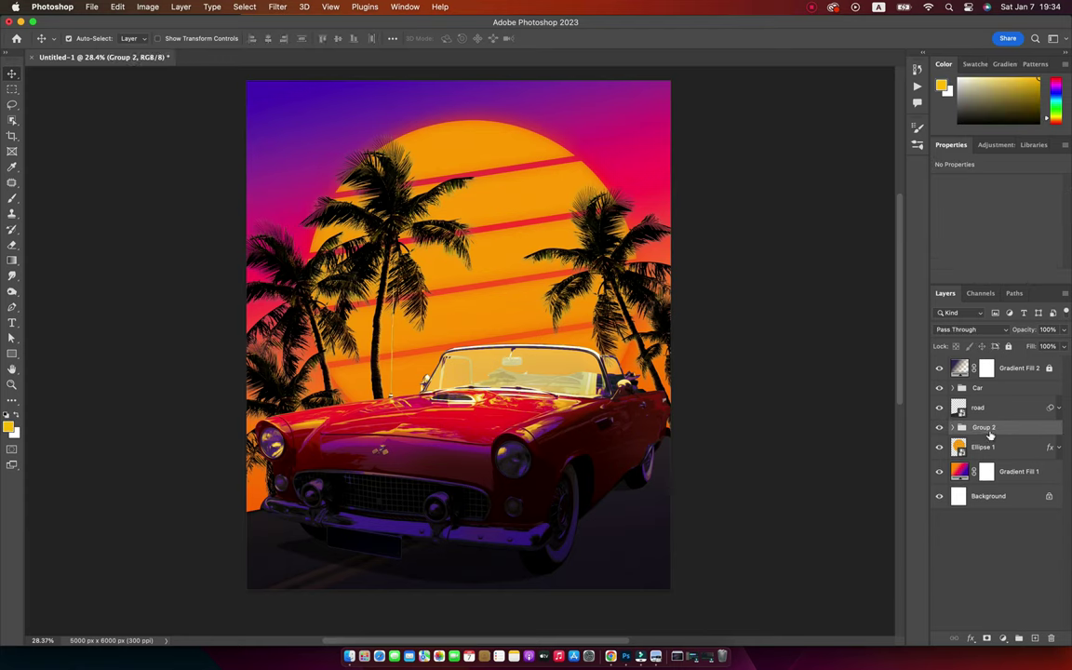
{"action": "double_click", "coordinate": [987, 429]}
{"action": "type", "text": "palm"}
{"action": "key", "text": "Return"}
{"action": "left_click", "coordinate": [987, 368]}
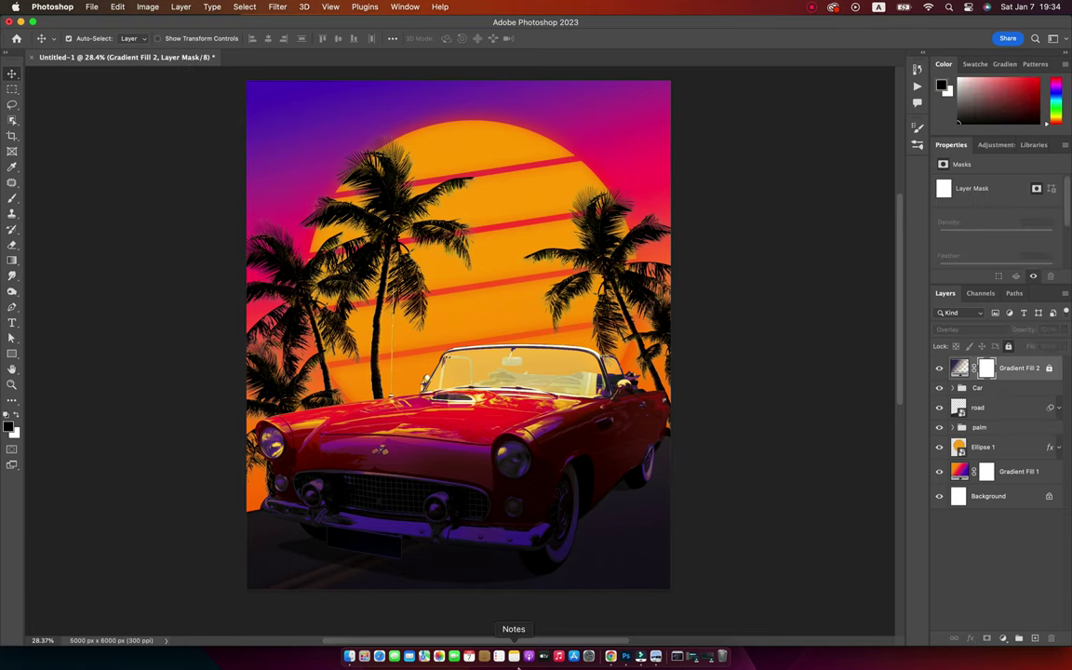
Step: Place night-sky.jpg from the source folder at the top of the poster
{"action": "left_click", "coordinate": [349, 656]}
{"action": "left_click_drag", "start_coordinate": [456, 247], "coordinate": [512, 159]}
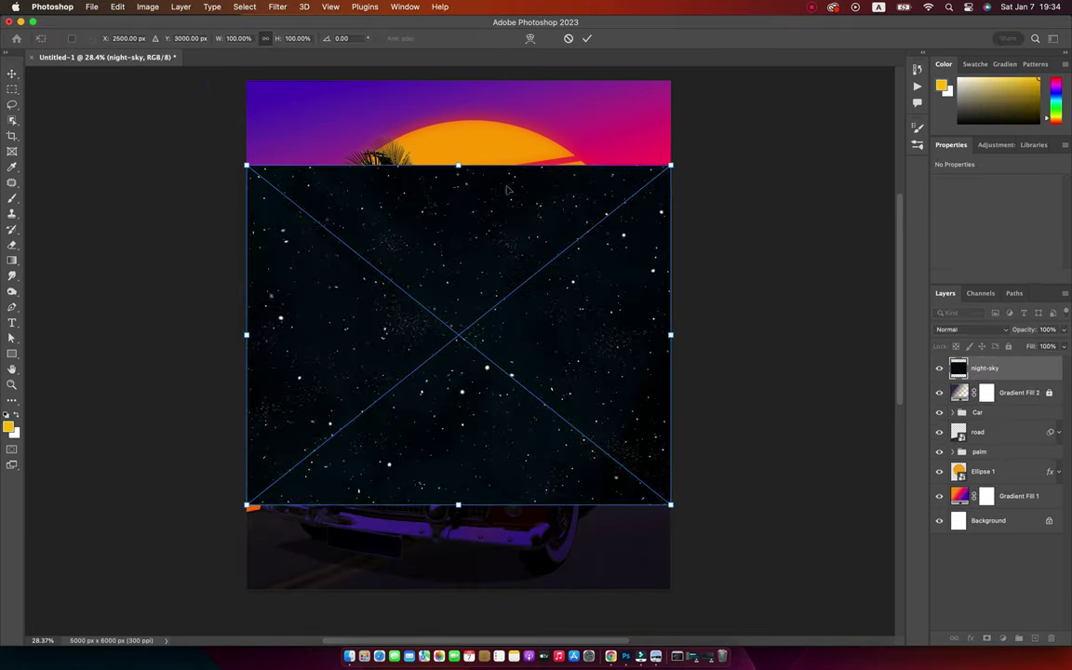
{"action": "mouse_move", "coordinate": [531, 327]}
{"action": "left_mouse_down"}
{"action": "mouse_move", "coordinate": [532, 240]}
{"action": "mouse_move", "coordinate": [496, 267]}
{"action": "left_mouse_up"}
{"action": "key", "text": "Return"}
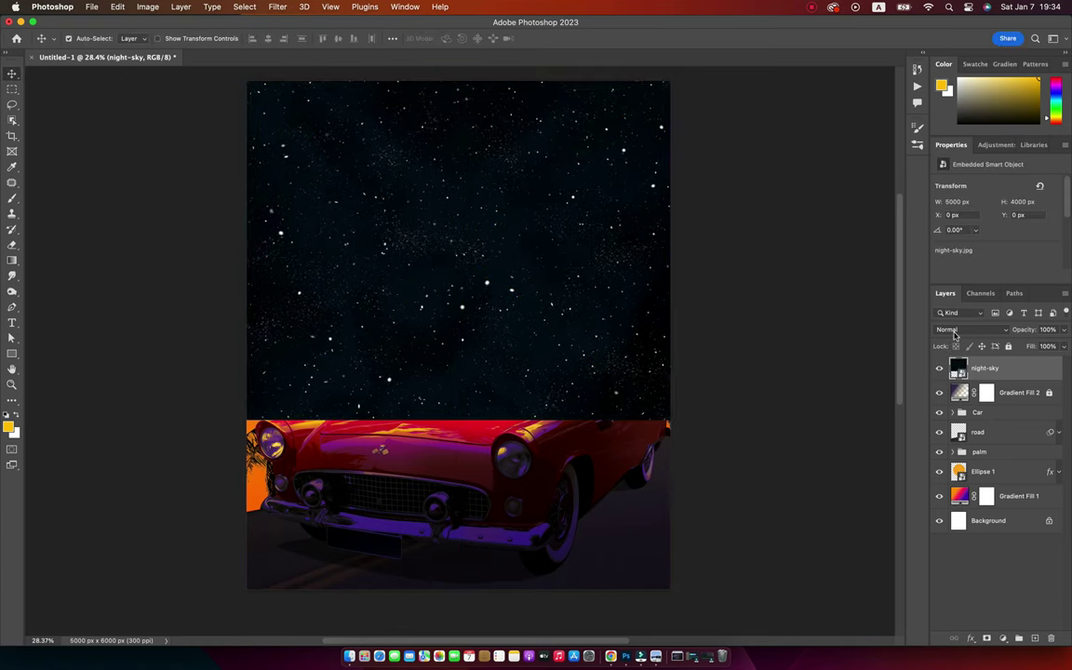
Step: Blend the night sky in Linear Dodge (Add), using Blend If Underlying sliders to hide stars over the sun
{"action": "left_click", "coordinate": [973, 329]}
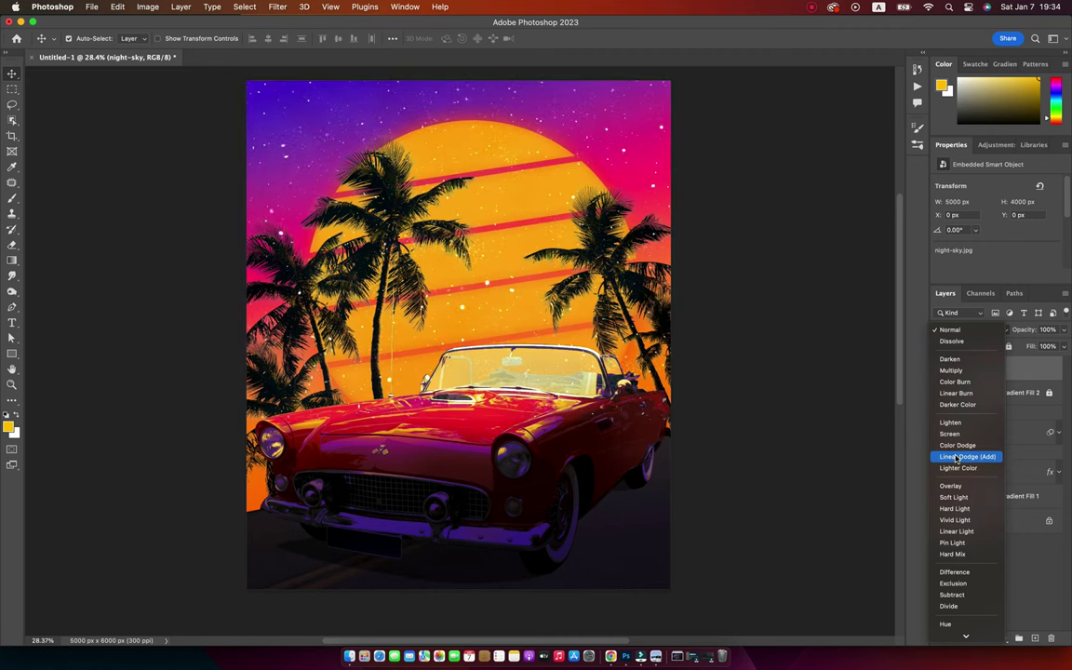
{"action": "left_click", "coordinate": [959, 456]}
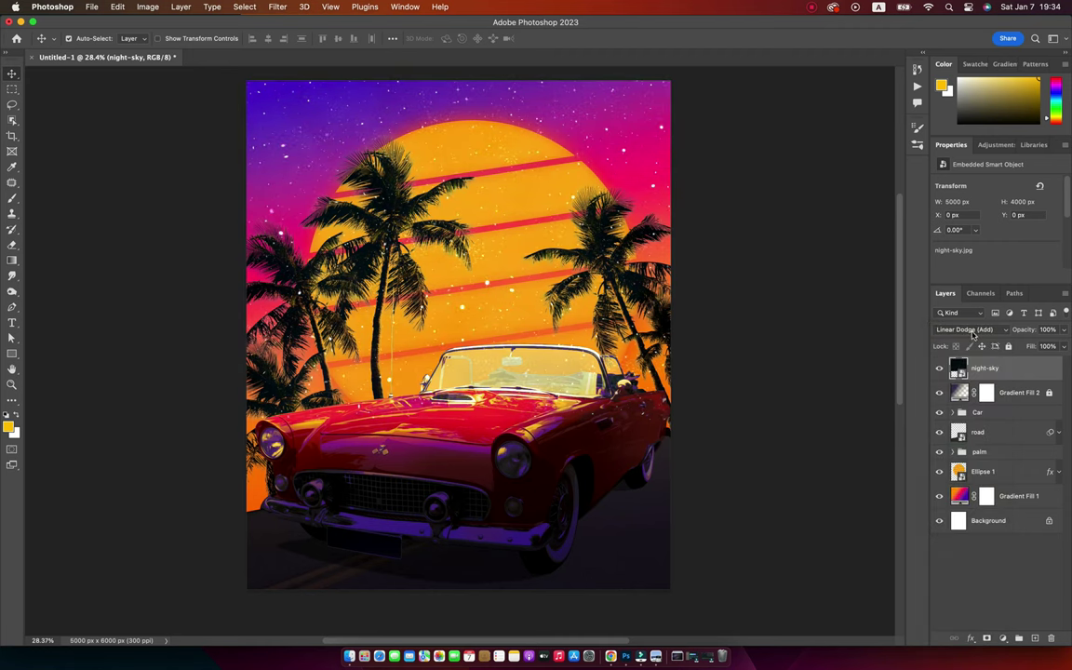
{"action": "left_click", "coordinate": [973, 331]}
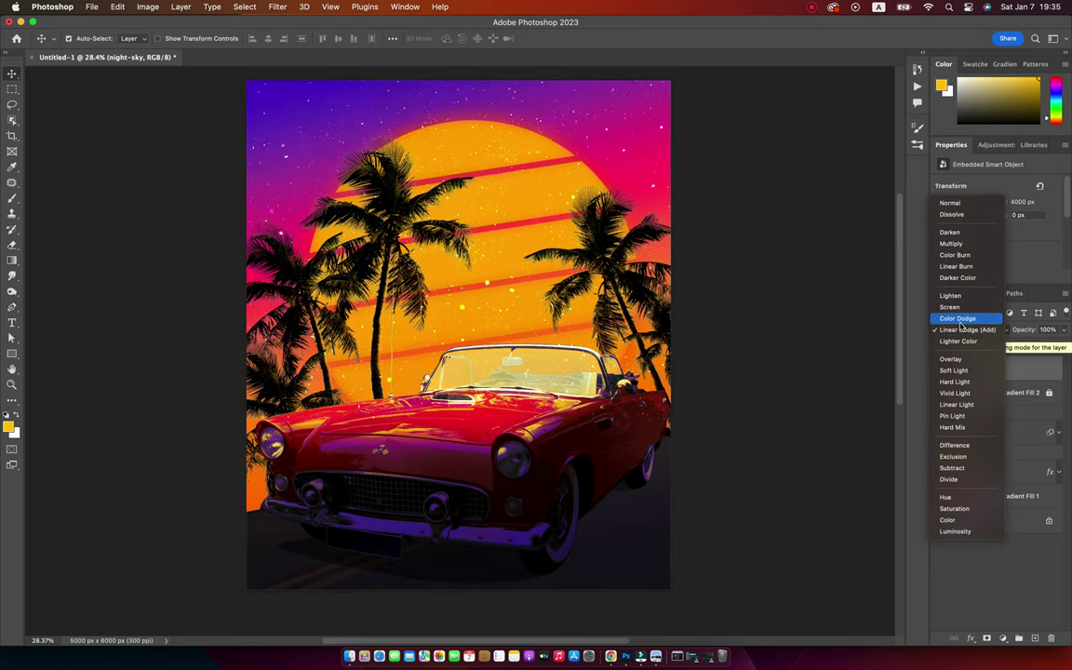
{"action": "left_click", "coordinate": [964, 330]}
{"action": "double_click", "coordinate": [1024, 372]}
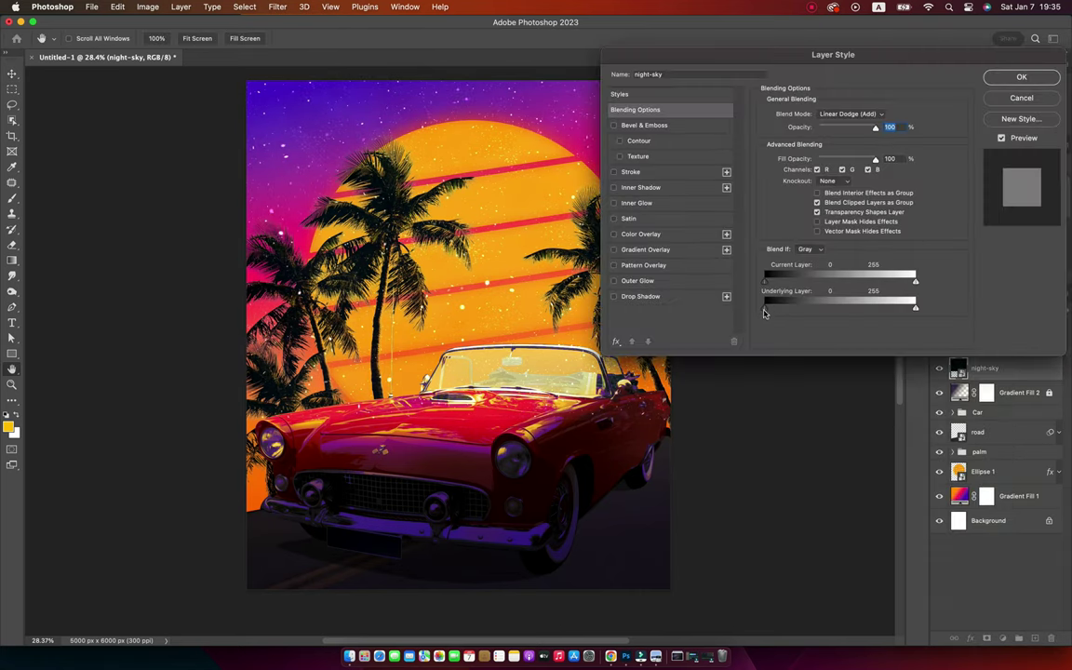
{"action": "mouse_move", "coordinate": [767, 308]}
{"action": "left_mouse_down"}
{"action": "mouse_move", "coordinate": [825, 308]}
{"action": "mouse_move", "coordinate": [784, 309]}
{"action": "left_mouse_up"}
{"action": "mouse_move", "coordinate": [916, 310]}
{"action": "left_mouse_down"}
{"action": "mouse_move", "coordinate": [831, 311]}
{"action": "mouse_move", "coordinate": [847, 307]}
{"action": "left_mouse_up"}
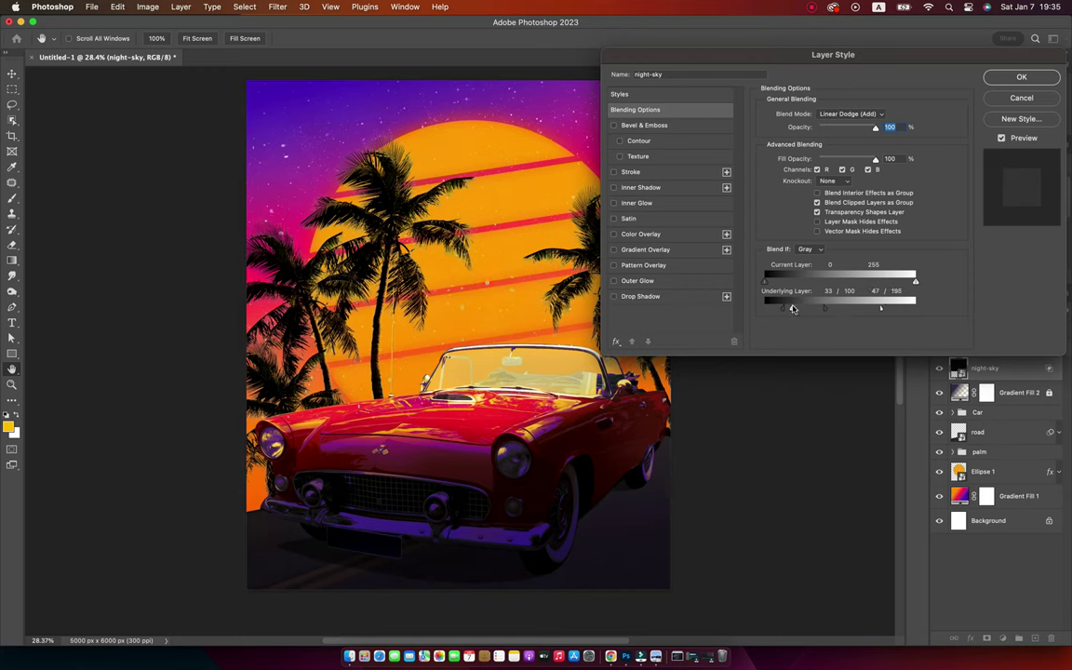
{"action": "left_click", "coordinate": [1021, 78]}
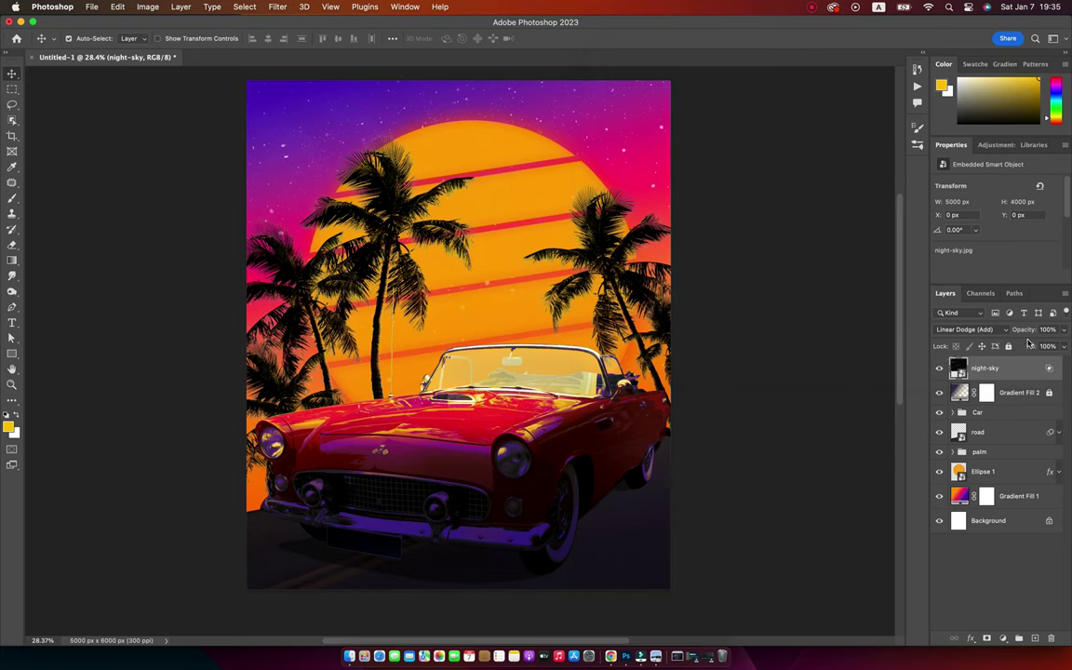
Step: Add a layer mask to the night sky and set its opacity to 91%
{"action": "left_click_drag", "start_coordinate": [1028, 333], "coordinate": [1006, 331]}
{"action": "left_click", "coordinate": [1003, 639]}
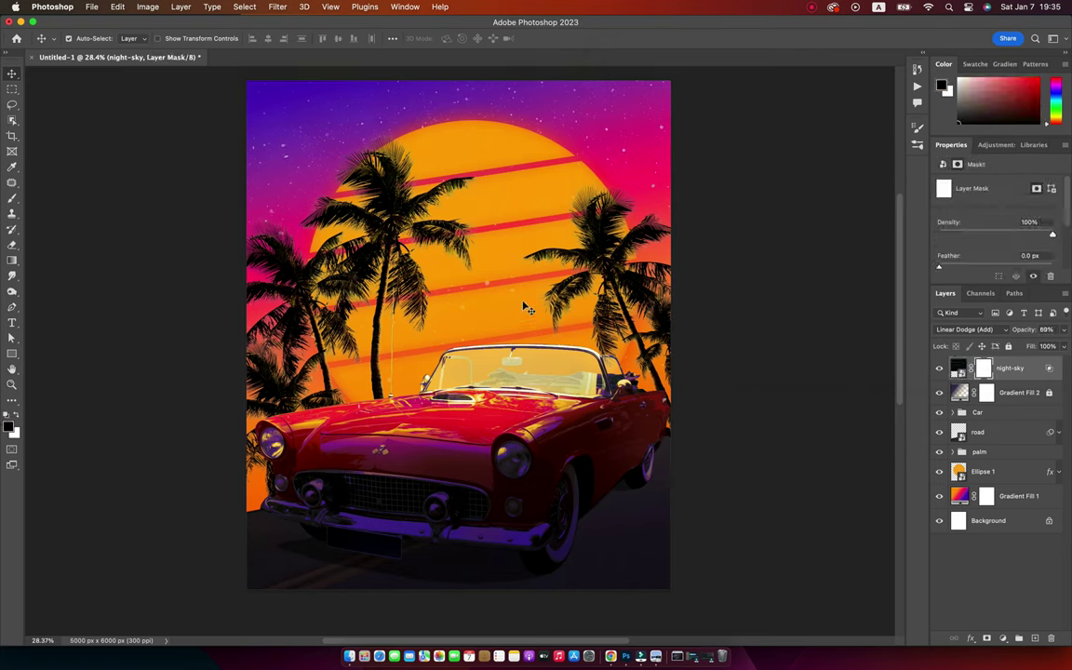
{"action": "key", "text": "b"}
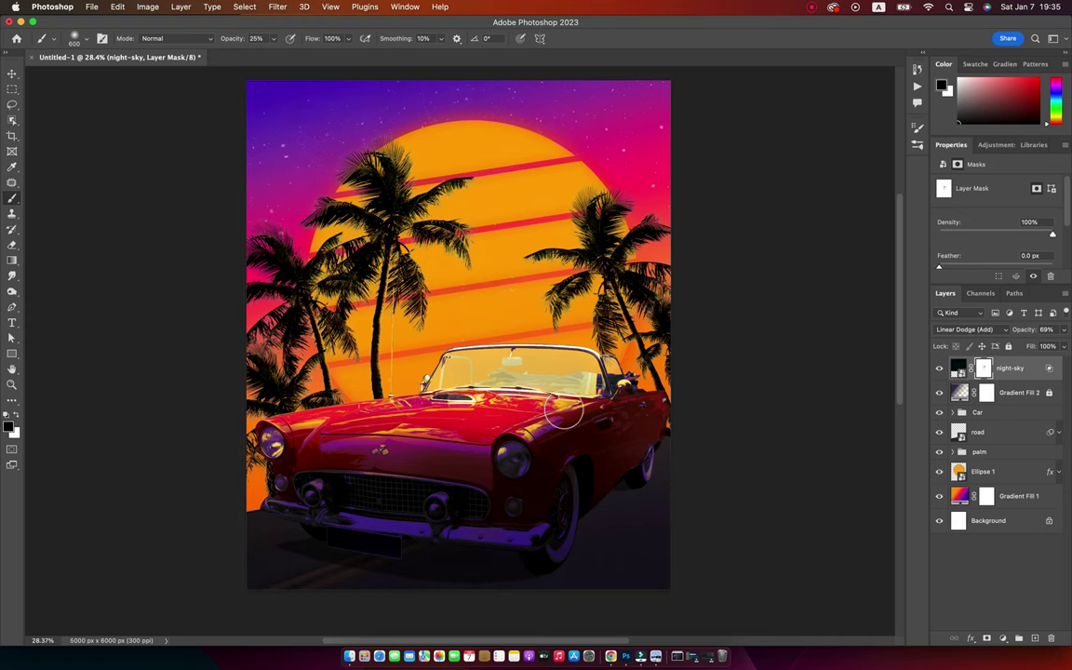
{"action": "left_click", "coordinate": [1047, 330]}
{"action": "type", "text": "91"}
{"action": "key", "text": "Return"}
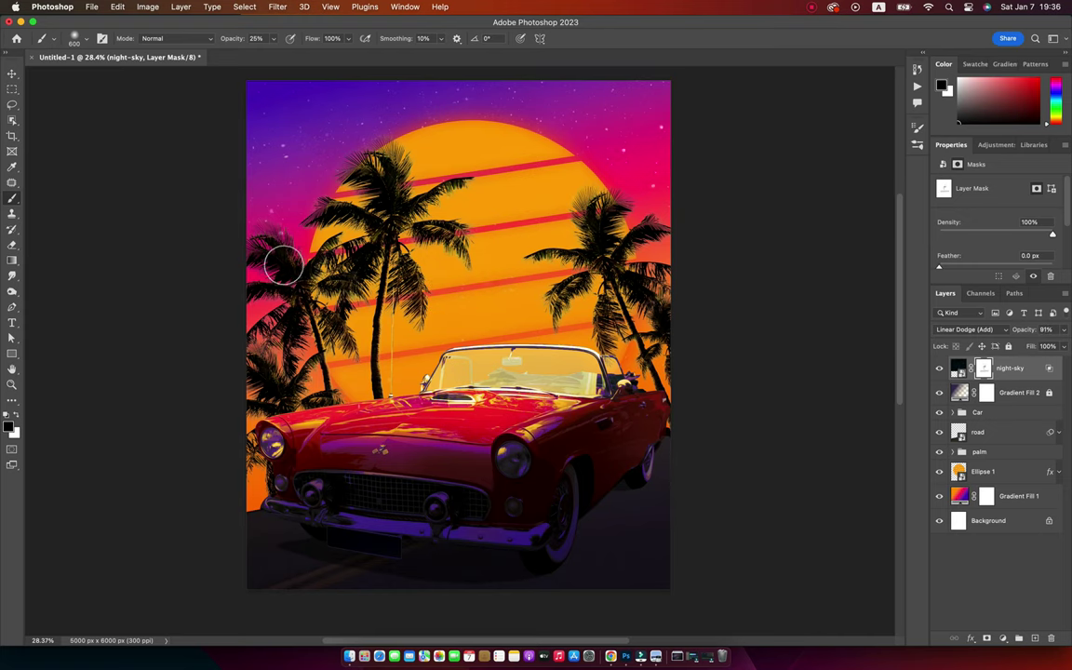
{"action": "key", "text": "v"}
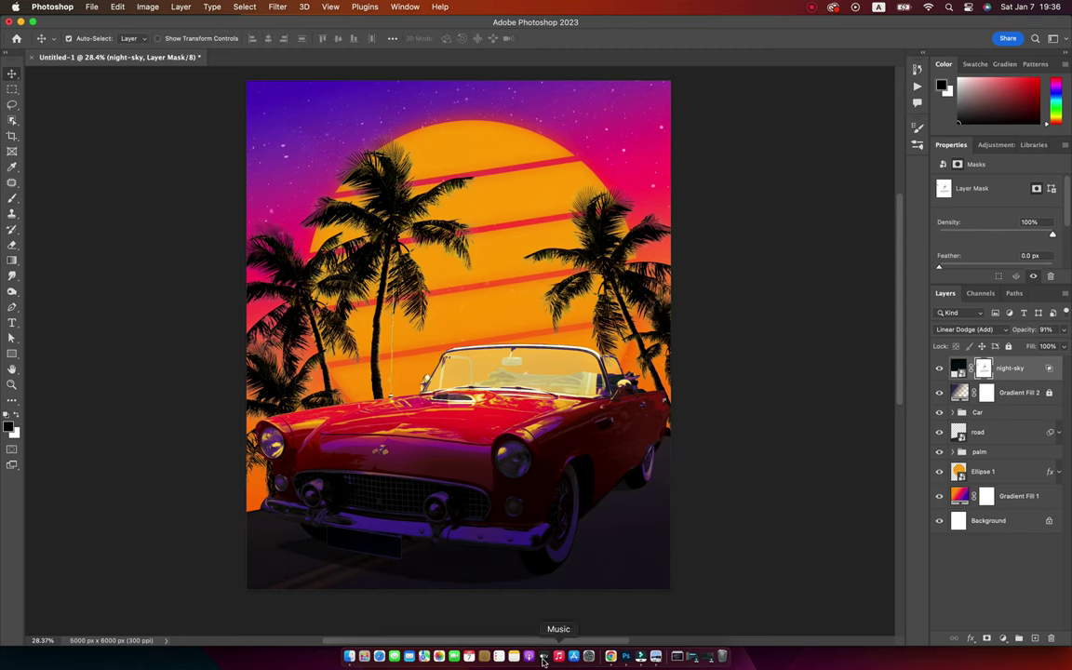
Step: Open birds.jpg from the Finder source folder with Adobe Photoshop 2023
{"action": "left_click", "coordinate": [327, 653]}
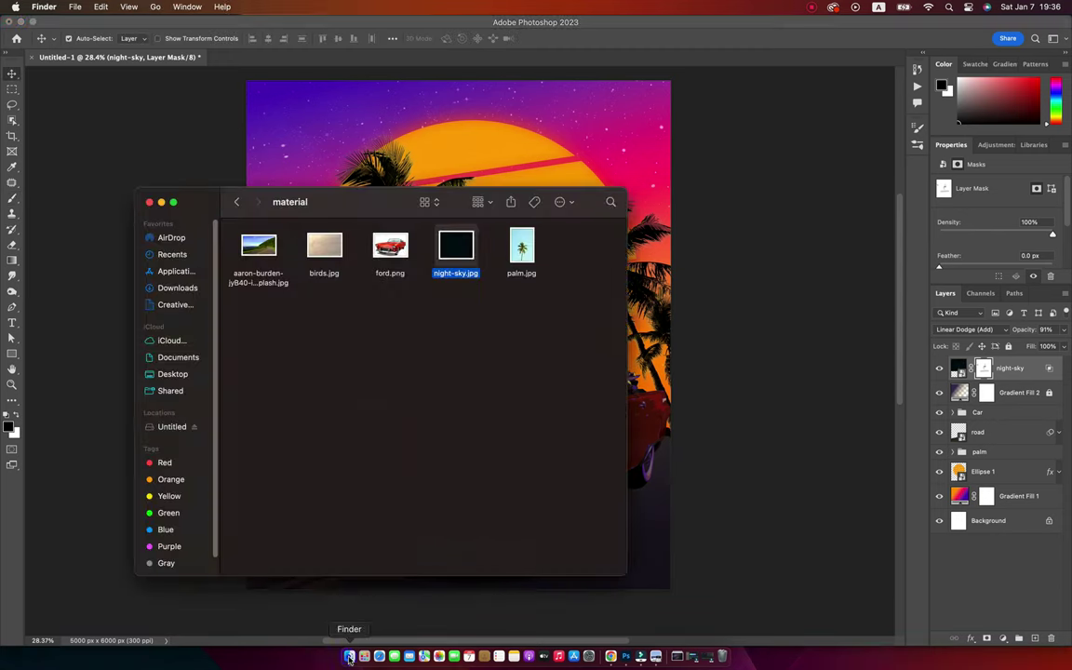
{"action": "left_click", "coordinate": [324, 247]}
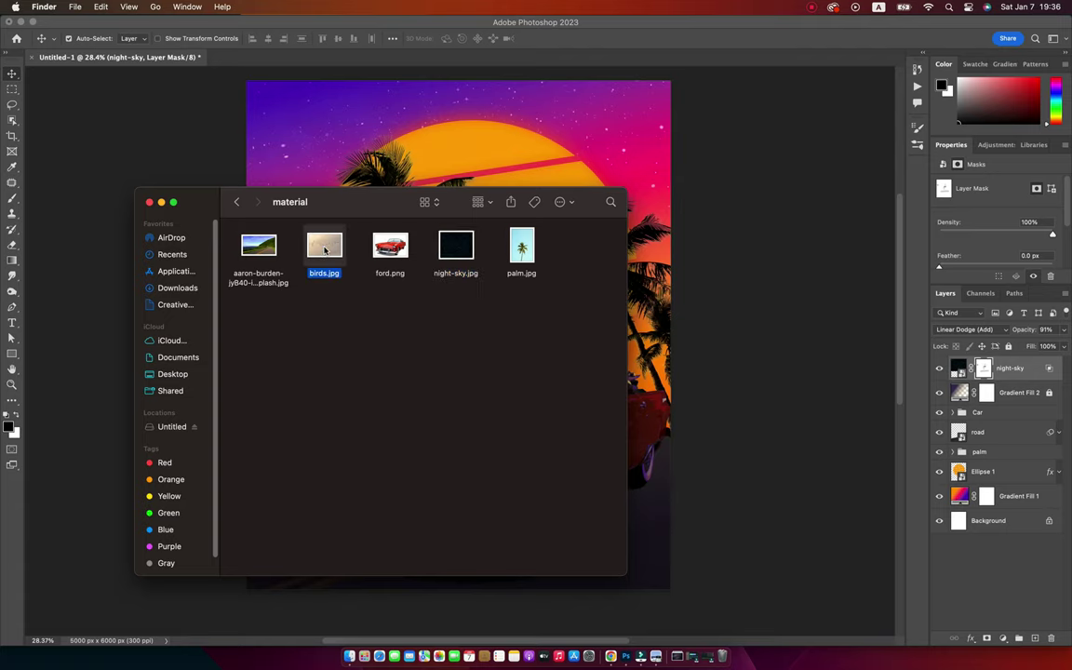
{"action": "right_click", "coordinate": [325, 249]}
{"action": "mouse_move", "coordinate": [352, 269]}
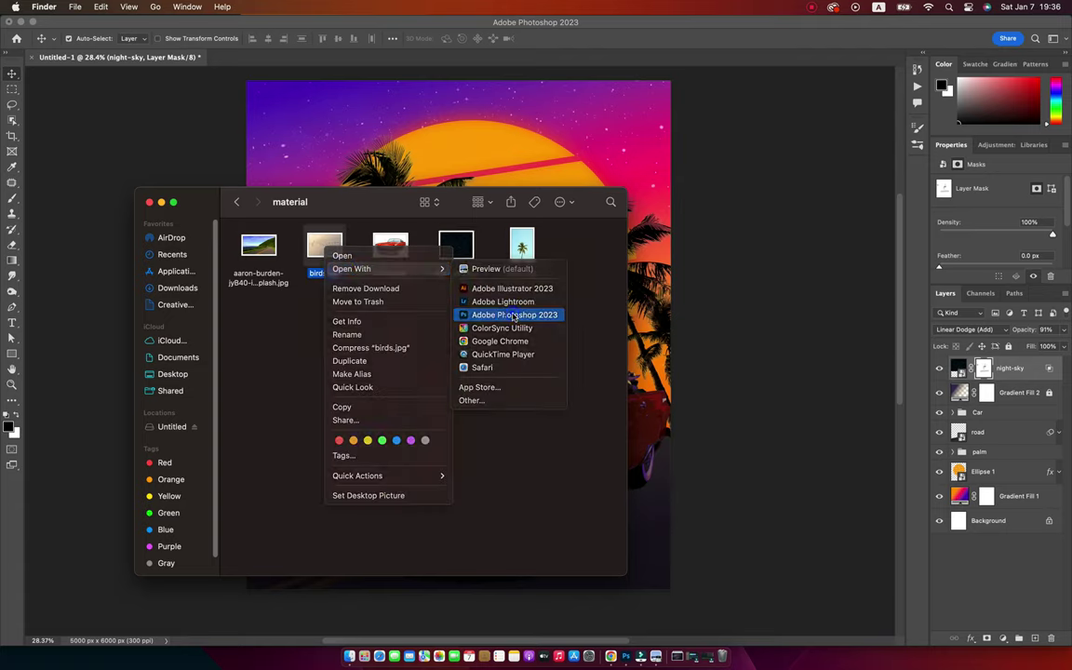
{"action": "left_click", "coordinate": [502, 354]}
{"action": "left_click", "coordinate": [13, 119]}
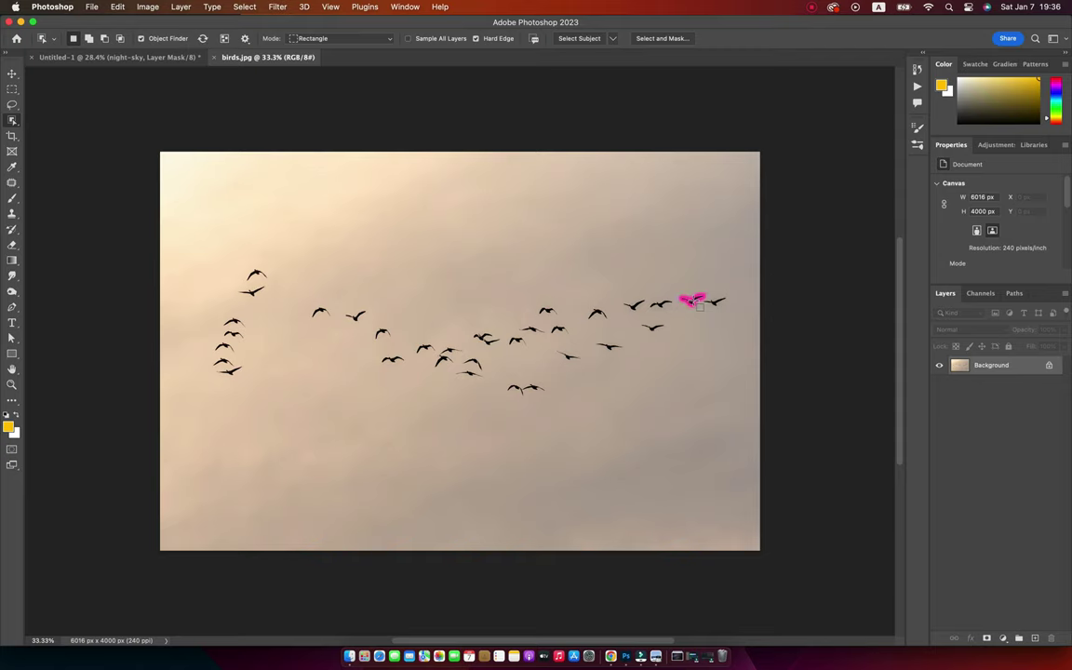
Step: Try selecting the right-hand birds with Object Selection, then clear the stray sky selection
{"action": "left_click", "coordinate": [696, 301]}
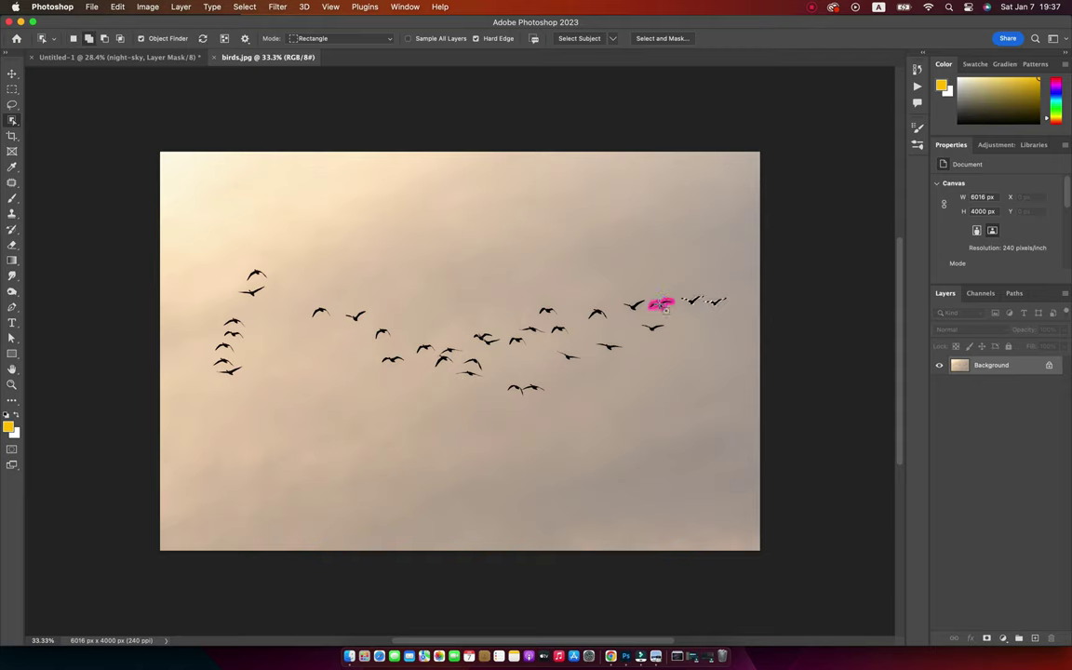
{"action": "left_click", "coordinate": [634, 305], "text": "shift"}
{"action": "left_click", "coordinate": [607, 346]}
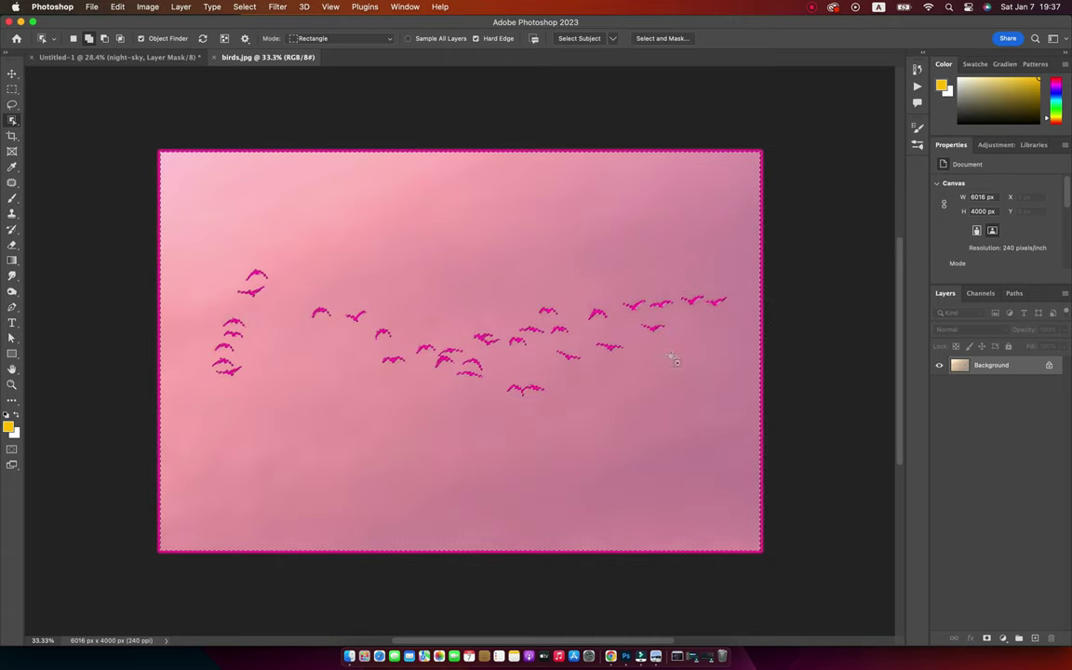
{"action": "key", "text": "super+d"}
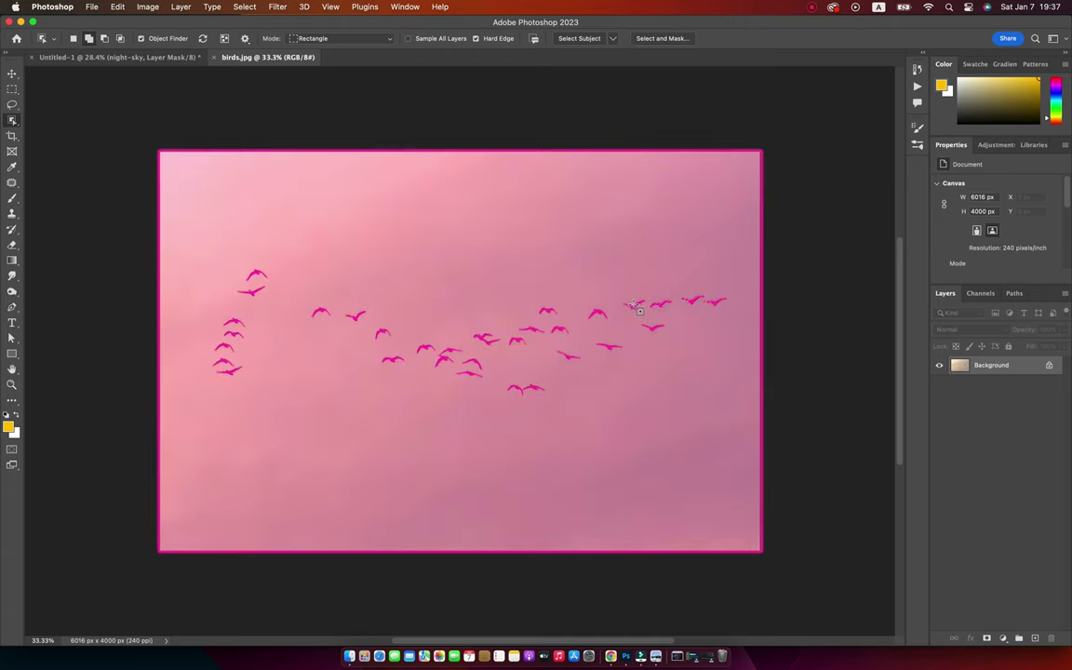
Step: Select the birds at the right end of the flock and copy them
{"action": "left_click", "coordinate": [632, 305]}
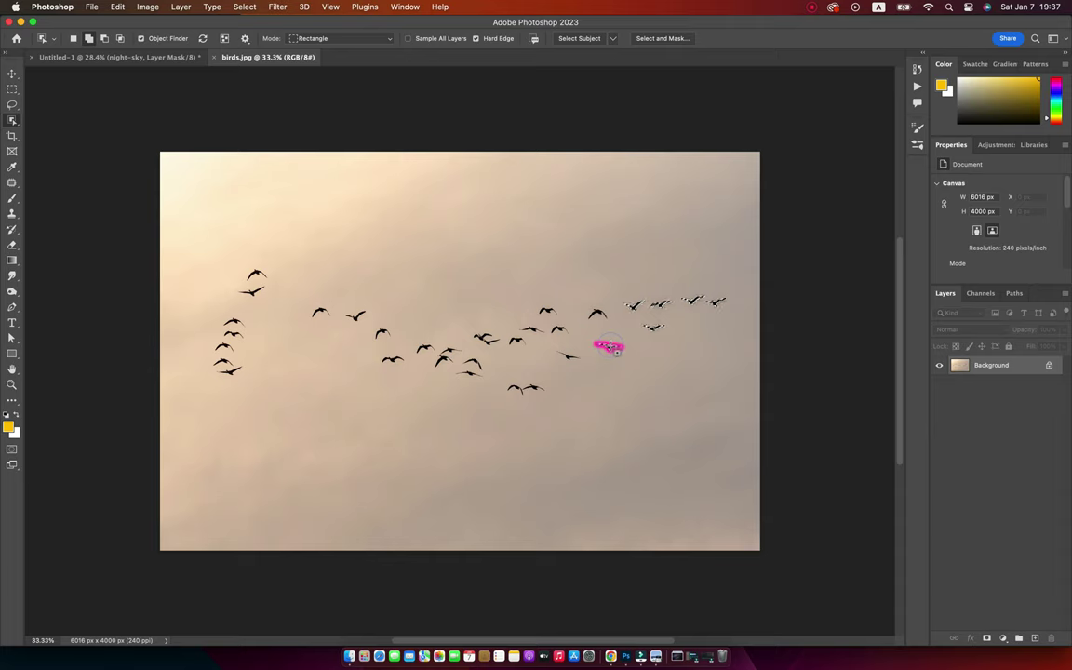
{"action": "left_click", "coordinate": [612, 348], "text": "shift"}
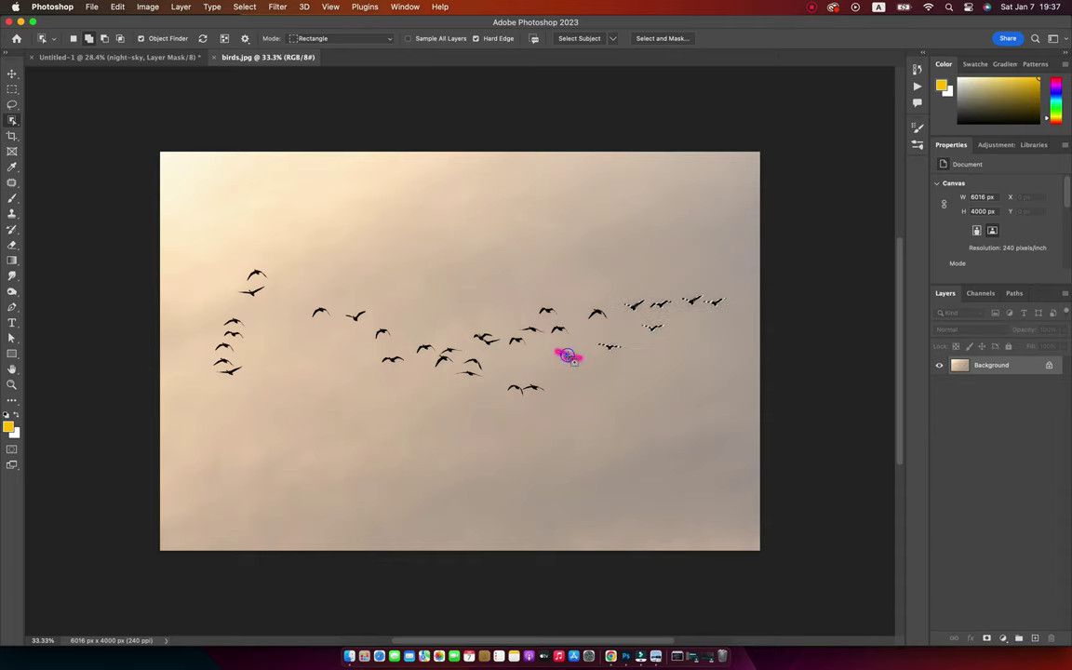
{"action": "left_click", "coordinate": [572, 359], "text": "shift"}
{"action": "key", "text": "ctrl+c"}
{"action": "key", "text": "v"}
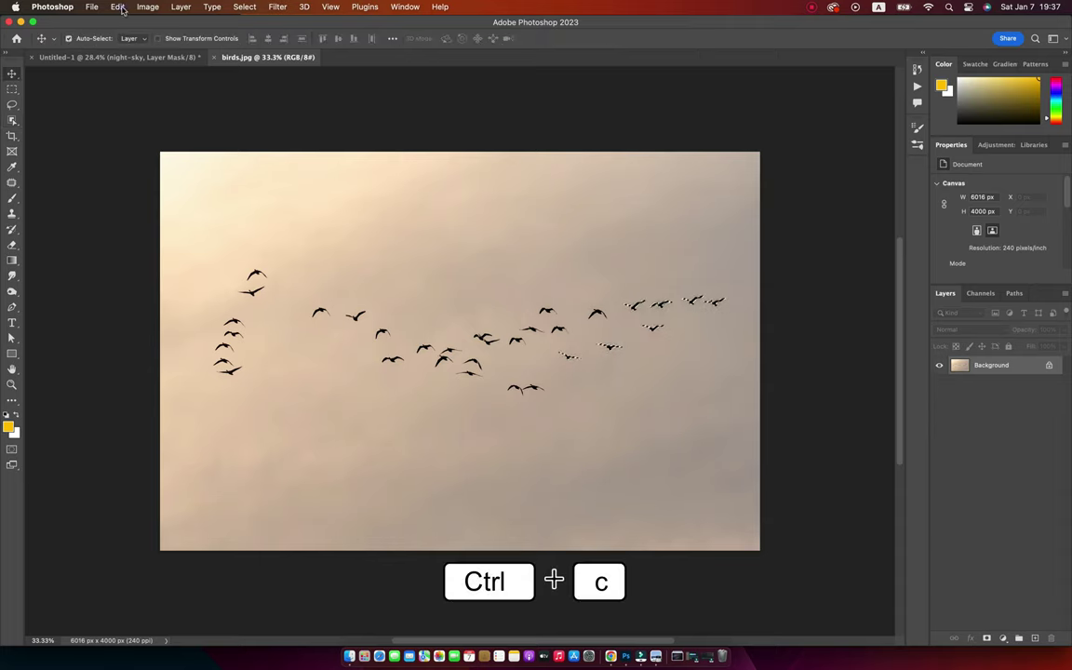
{"action": "left_click", "coordinate": [117, 7]}
{"action": "left_click", "coordinate": [121, 91]}
Step: Paste the birds into the Untitled-1 poster and convert Layer 3 to a smart object
{"action": "left_click", "coordinate": [138, 57]}
{"action": "key", "text": "ctrl+v"}
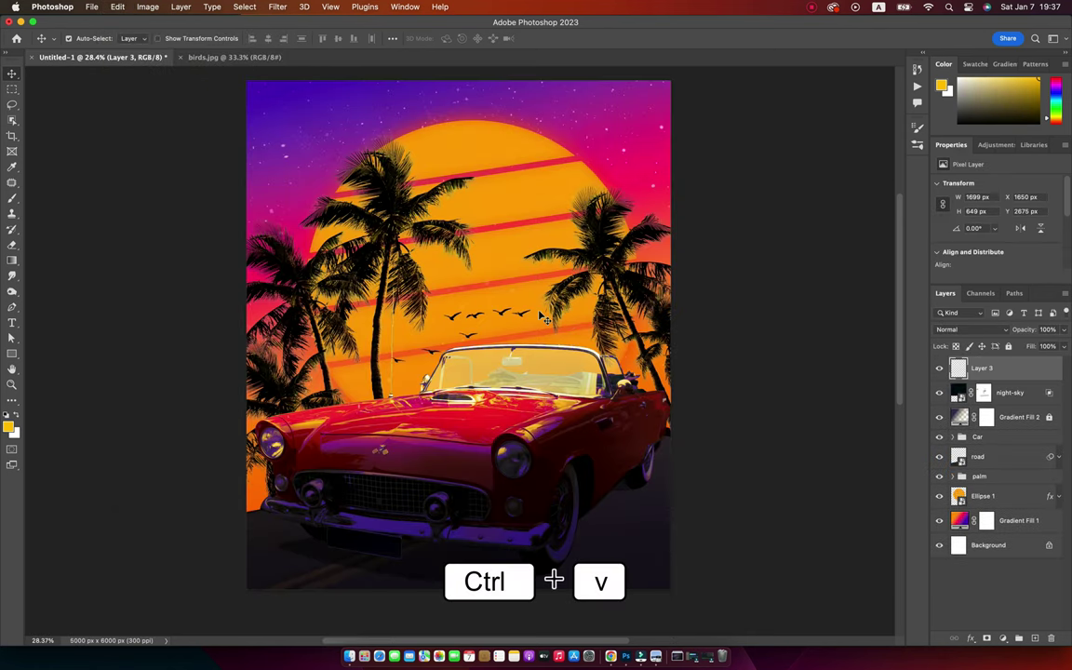
{"action": "right_click", "coordinate": [1022, 377]}
{"action": "left_click", "coordinate": [930, 228]}
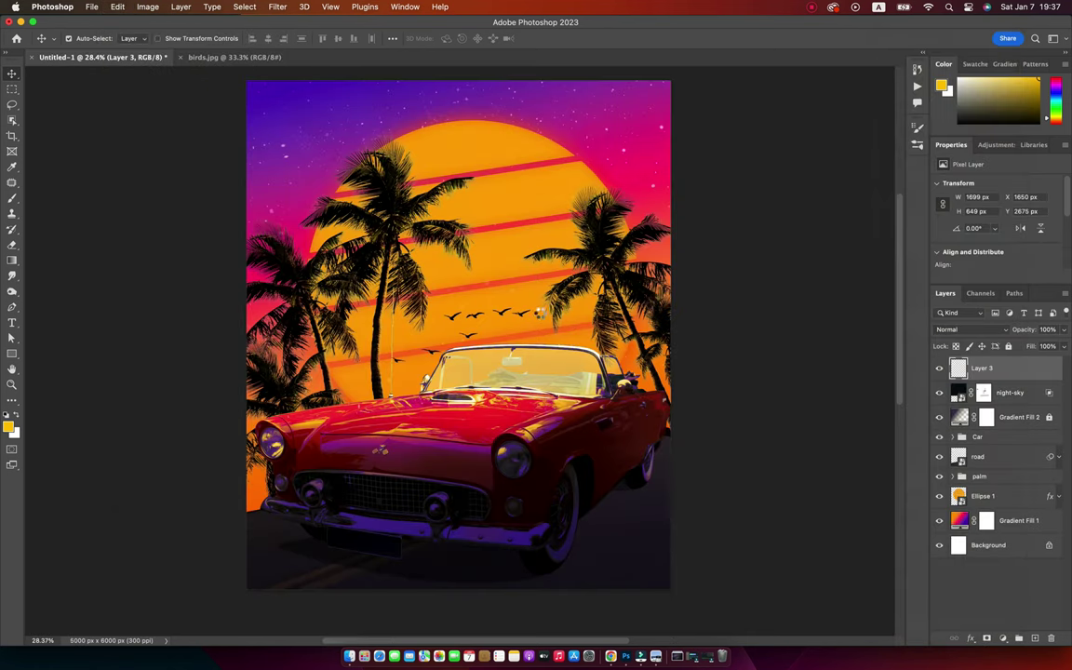
Step: Shrink the birds to about 78% over the sun's upper right, then preview Levels midtones at 1.34
{"action": "left_click_drag", "start_coordinate": [513, 321], "coordinate": [577, 173]}
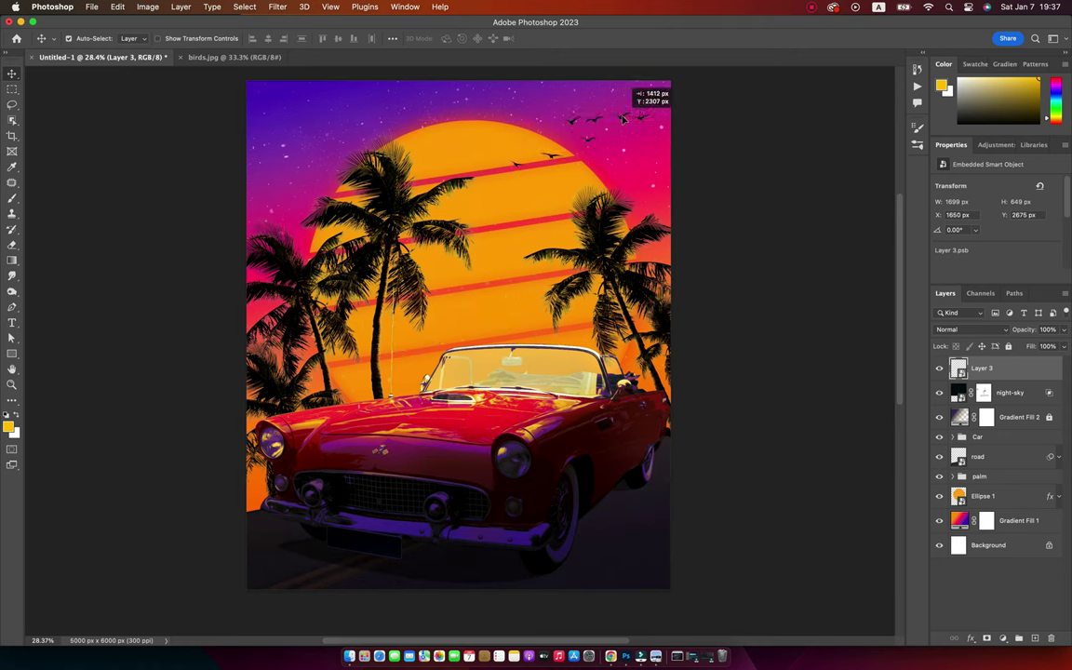
{"action": "key", "text": "ctrl+t"}
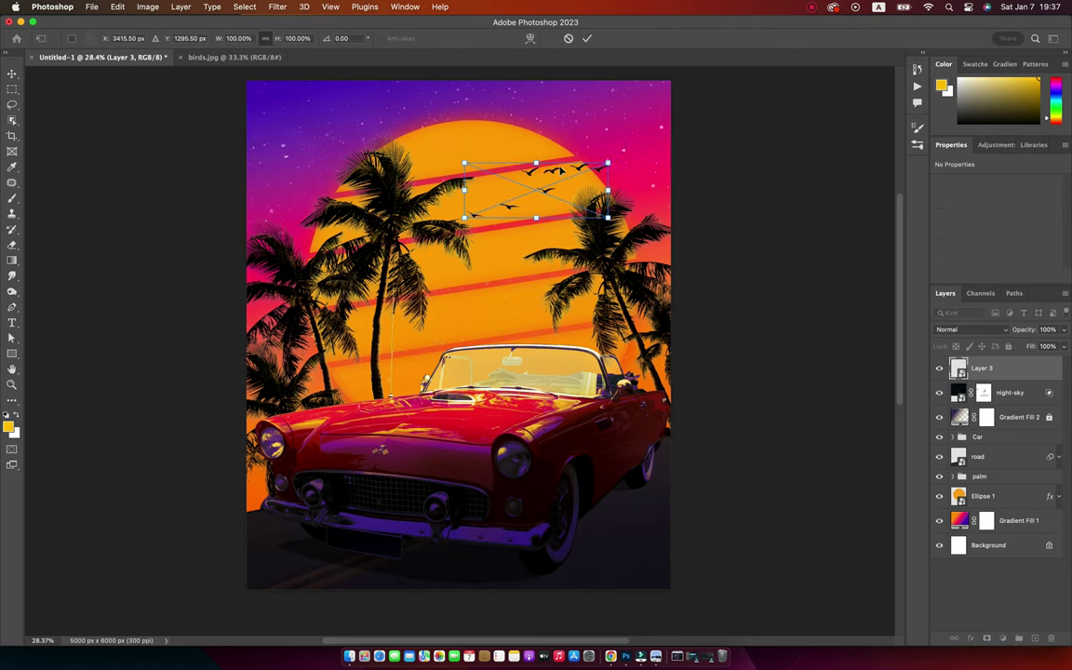
{"action": "left_click_drag", "start_coordinate": [464, 150], "coordinate": [496, 163]}
{"action": "left_click_drag", "start_coordinate": [560, 187], "coordinate": [555, 194]}
{"action": "key", "text": "Return"}
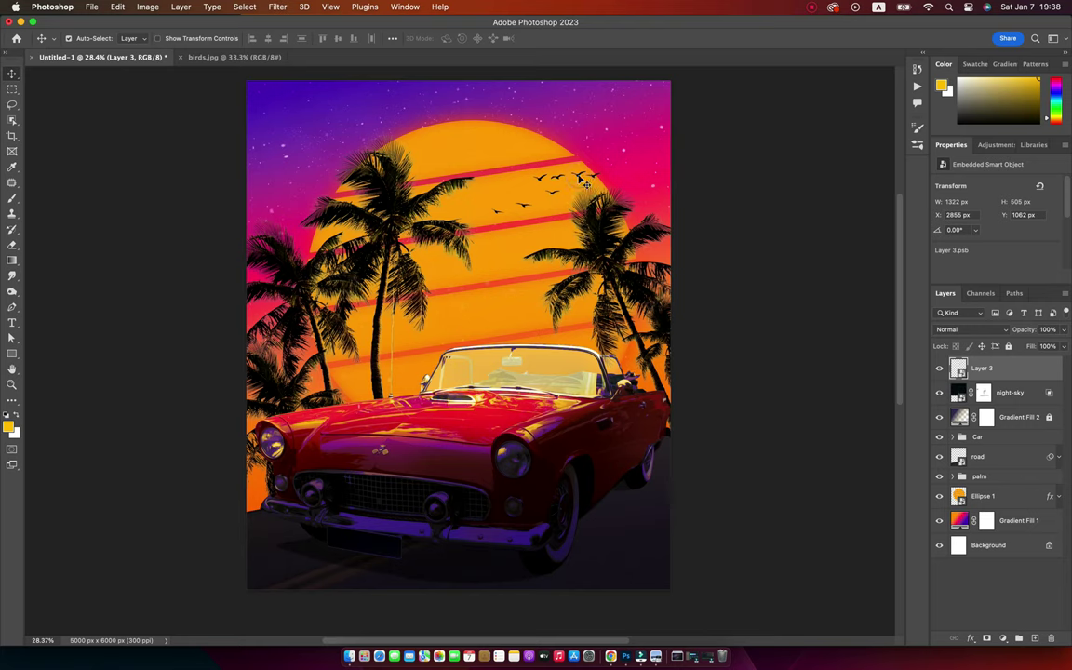
{"action": "key", "text": "super+l"}
{"action": "left_click_drag", "start_coordinate": [725, 216], "coordinate": [710, 216]}
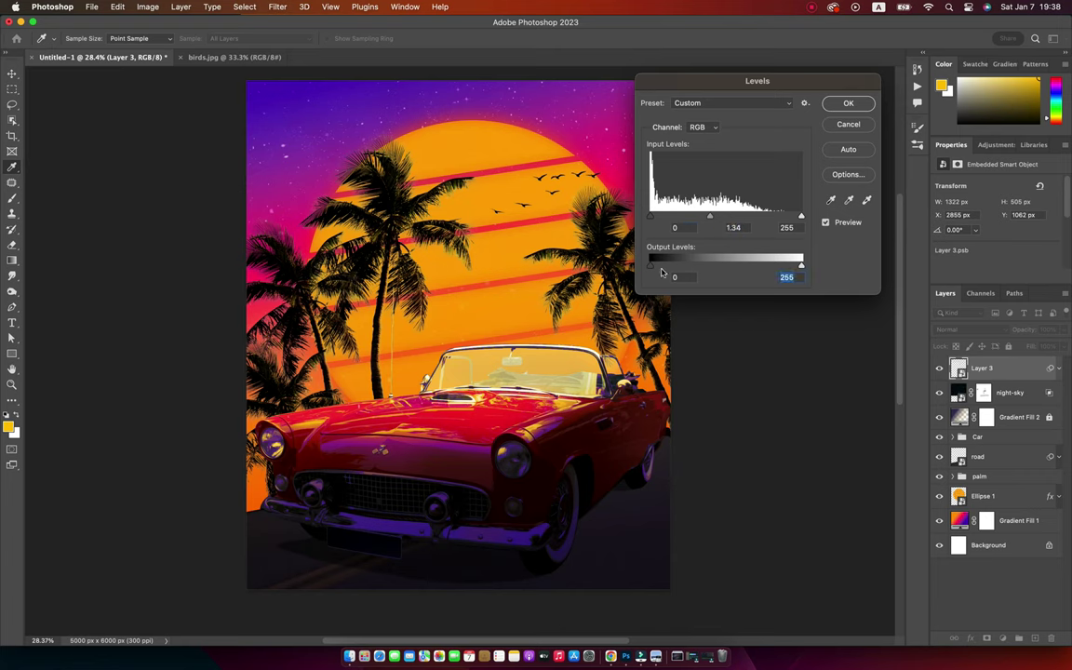
Step: Apply a Levels smart filter to the birds with output black at 90
{"action": "left_click_drag", "start_coordinate": [650, 265], "coordinate": [703, 266]}
{"action": "left_click", "coordinate": [848, 102]}
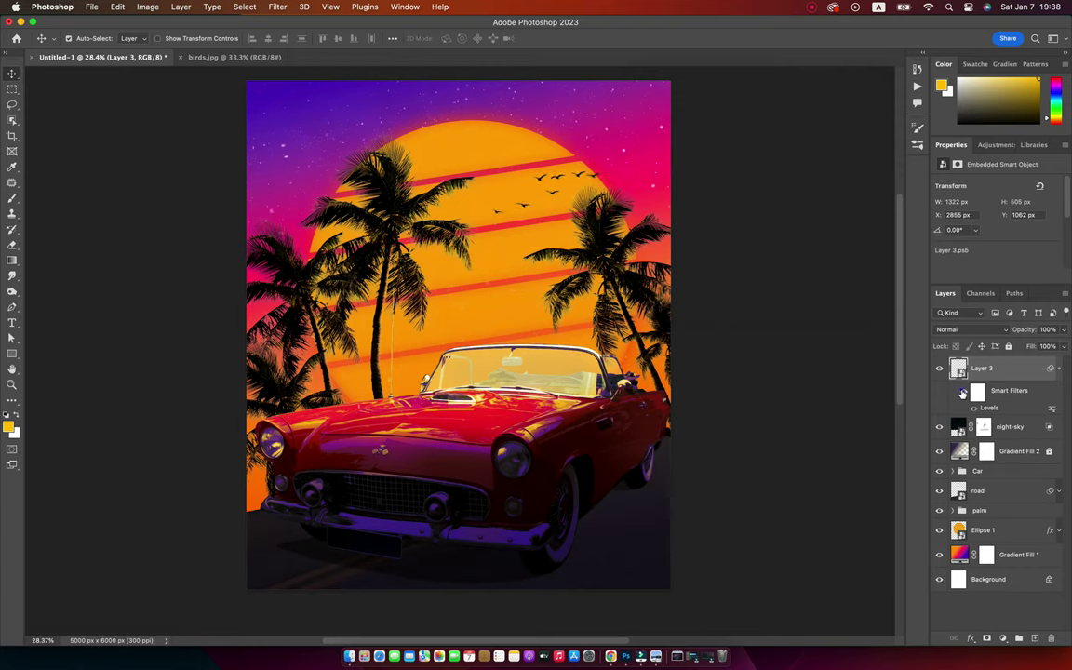
{"action": "left_click", "coordinate": [1060, 369]}
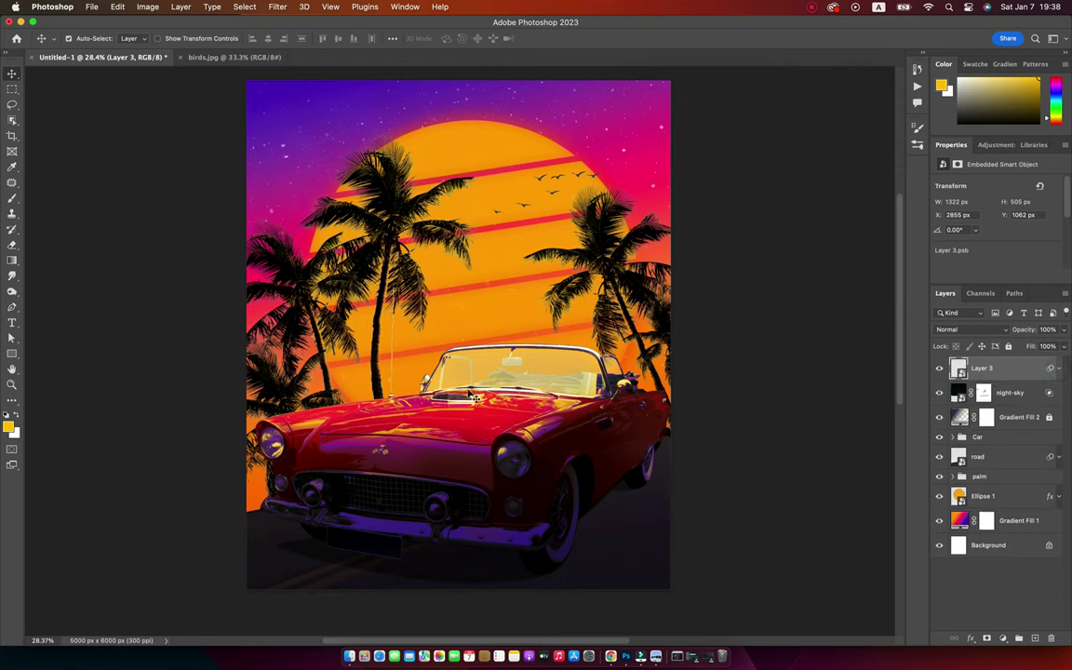
Step: Group the birds layer with night-sky into Group 2
{"action": "left_click", "coordinate": [1015, 396]}
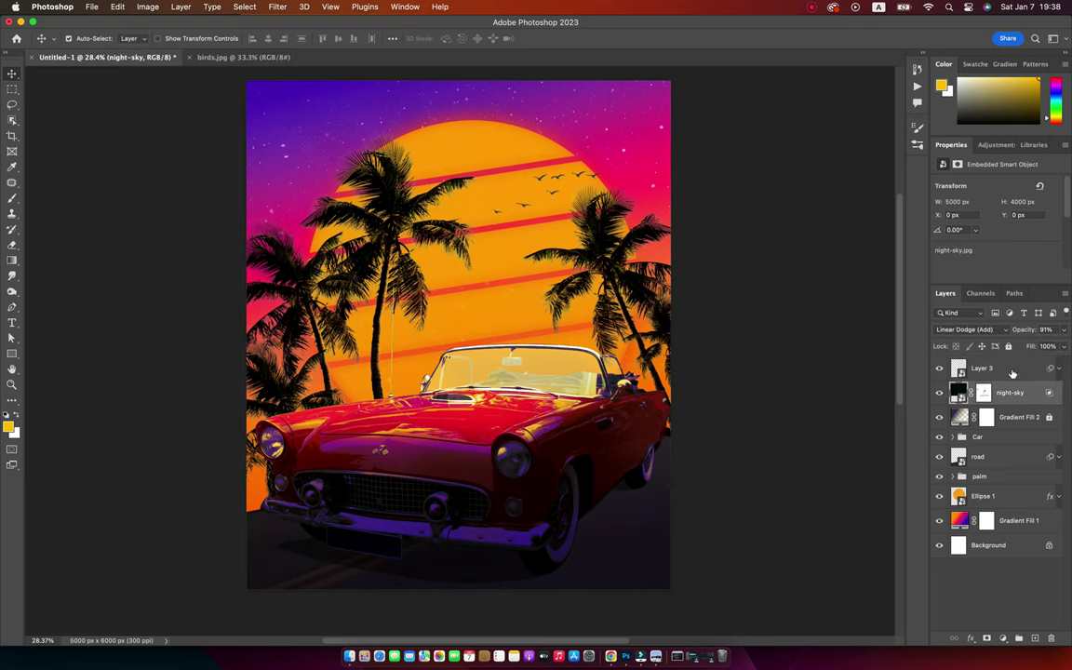
{"action": "left_click", "coordinate": [1013, 371], "text": "shift"}
{"action": "key", "text": "super+g"}
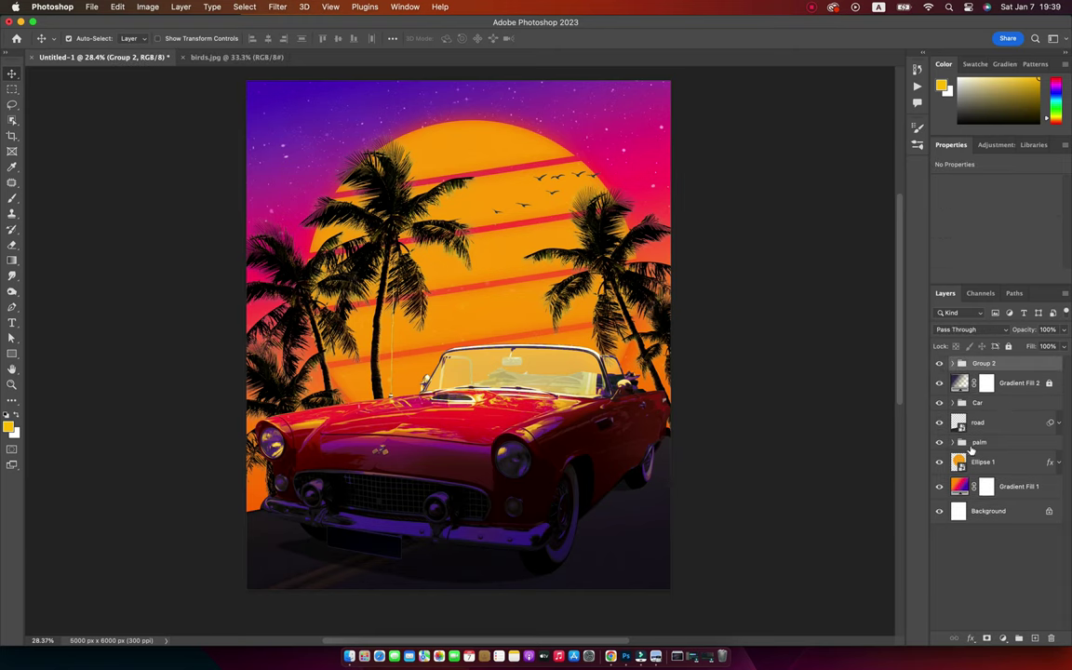
Step: Expand the Car group, zoom in on the headlights and add a new empty layer
{"action": "left_click", "coordinate": [953, 402]}
{"action": "left_click", "coordinate": [1029, 422]}
{"action": "key", "text": "z"}
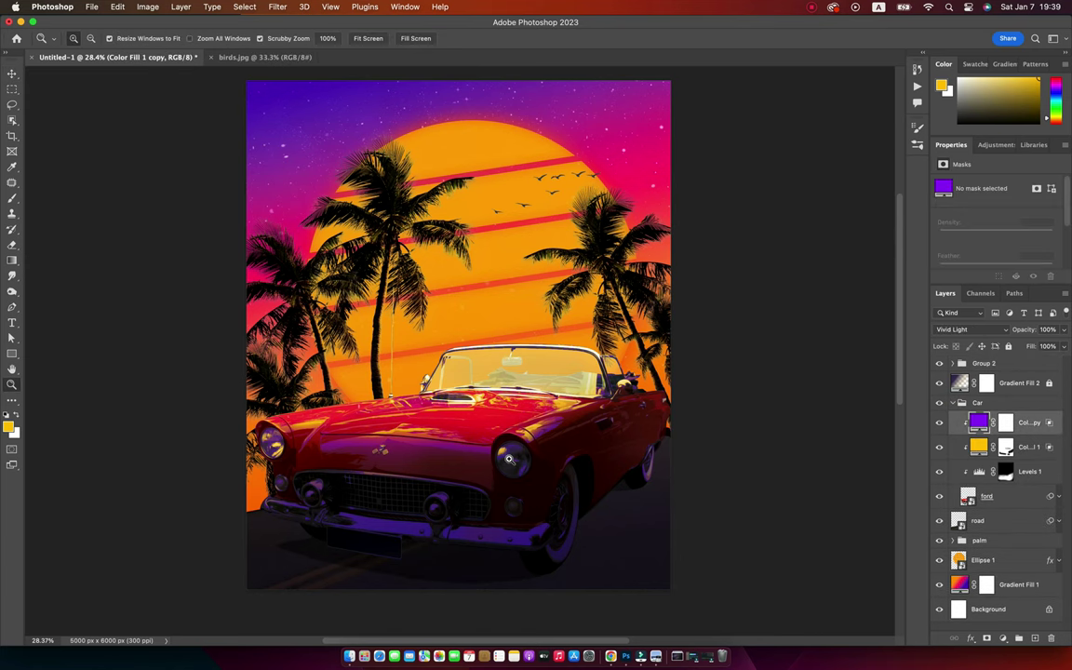
{"action": "left_click", "coordinate": [509, 458]}
{"action": "key", "text": "ctrl+shift+alt+n"}
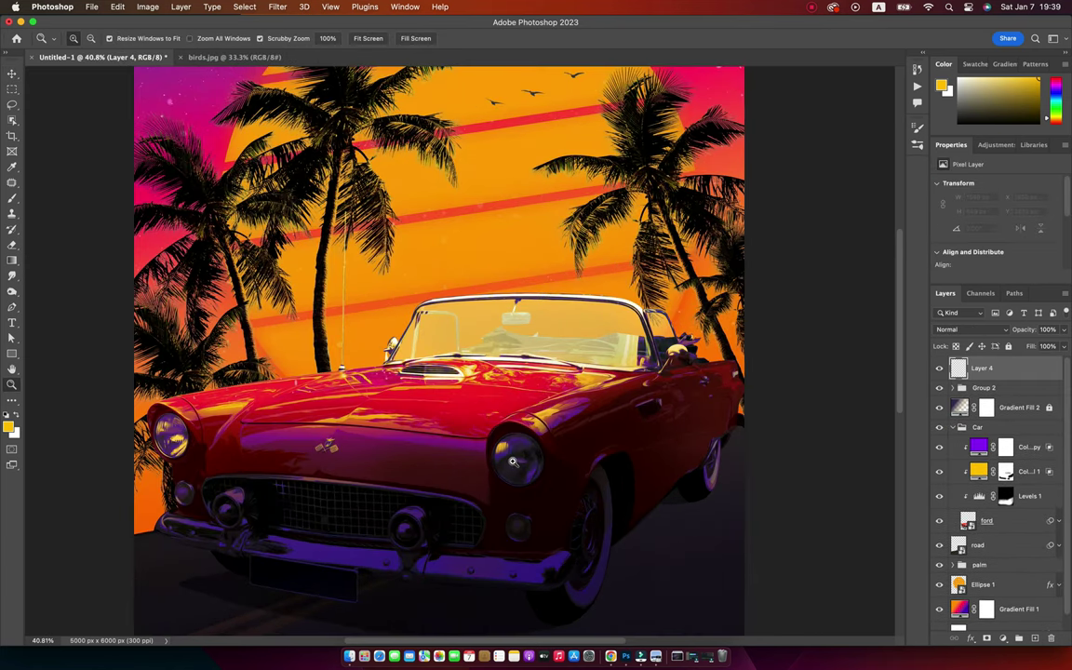
Step: Paint yellow over the headlights at 100% opacity, set Layer 4 to Color Dodge, and add Layer 5
{"action": "key", "text": "b"}
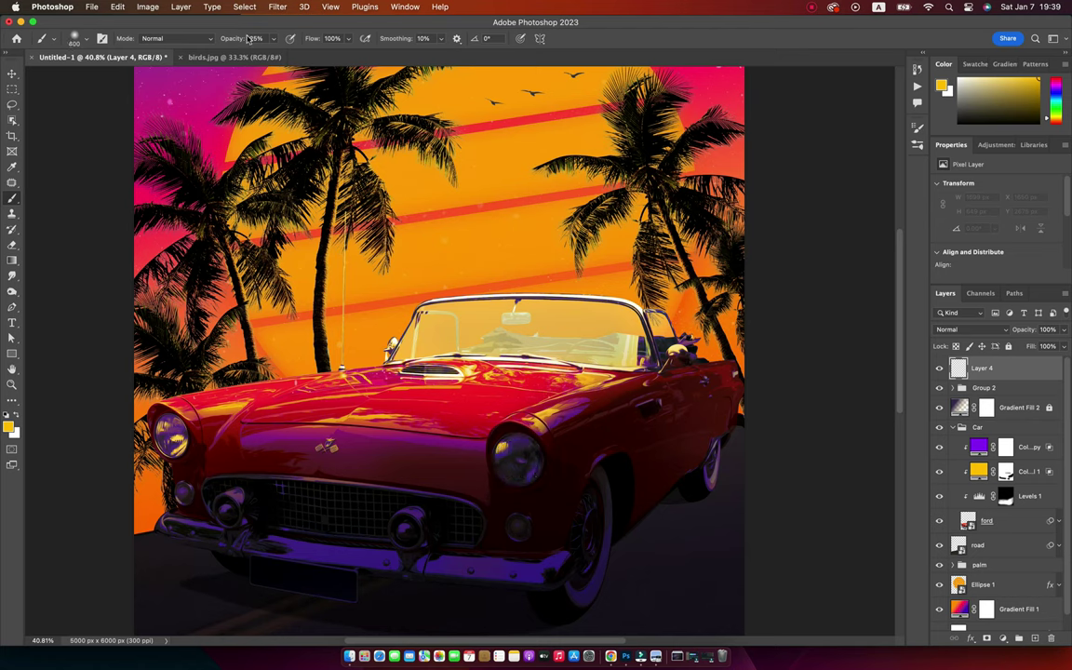
{"action": "key", "text": "0"}
{"action": "left_click", "coordinate": [516, 456]}
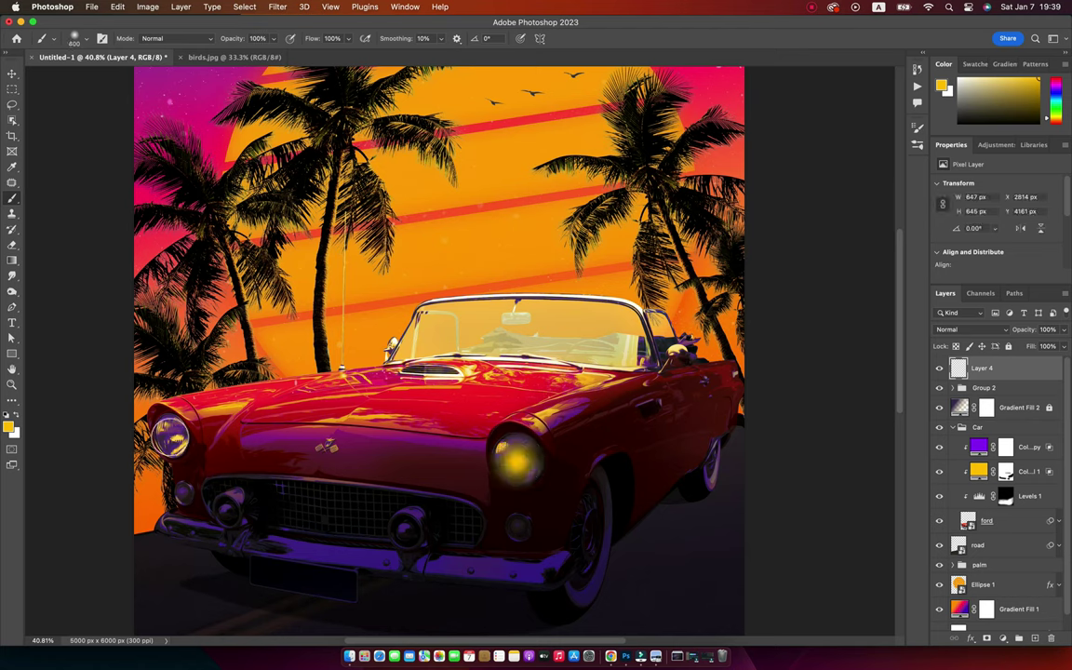
{"action": "left_click", "coordinate": [973, 329]}
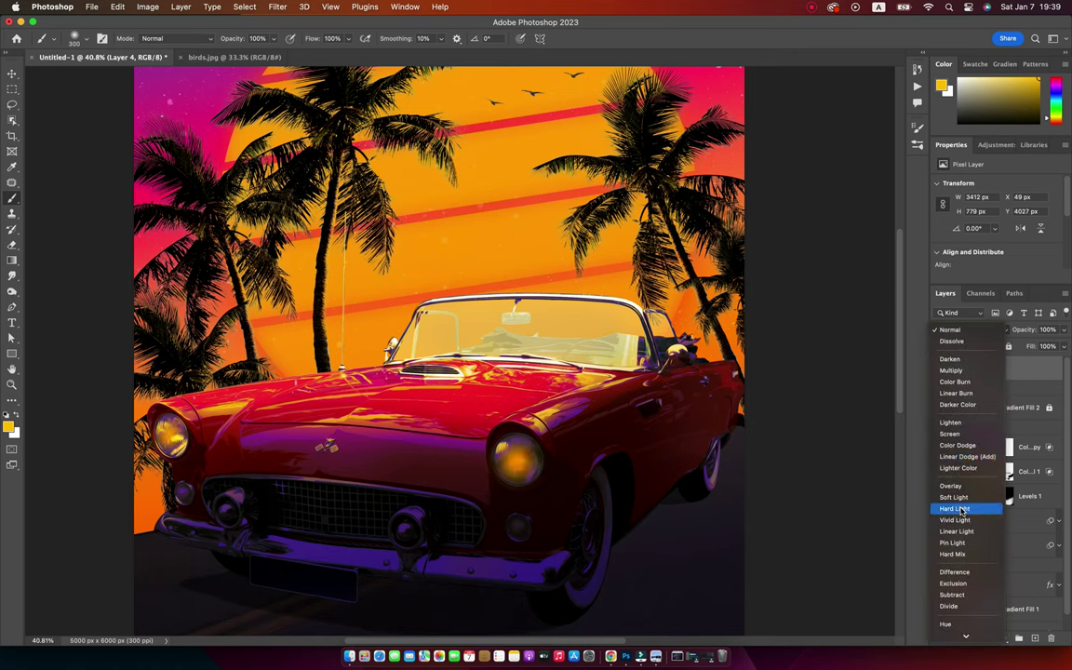
{"action": "left_click", "coordinate": [960, 445]}
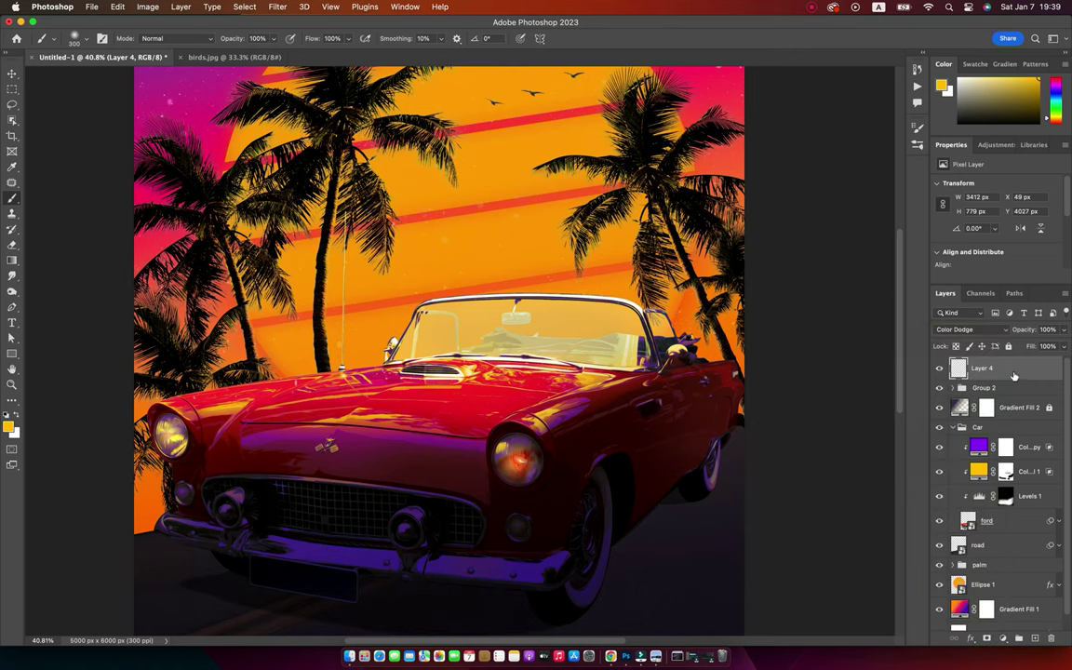
{"action": "key", "text": "v"}
{"action": "left_click", "coordinate": [1033, 639]}
Step: Paint yellow on the right headlight in Layer 5, set it to Overlay, and add Layer 6
{"action": "key", "text": "b"}
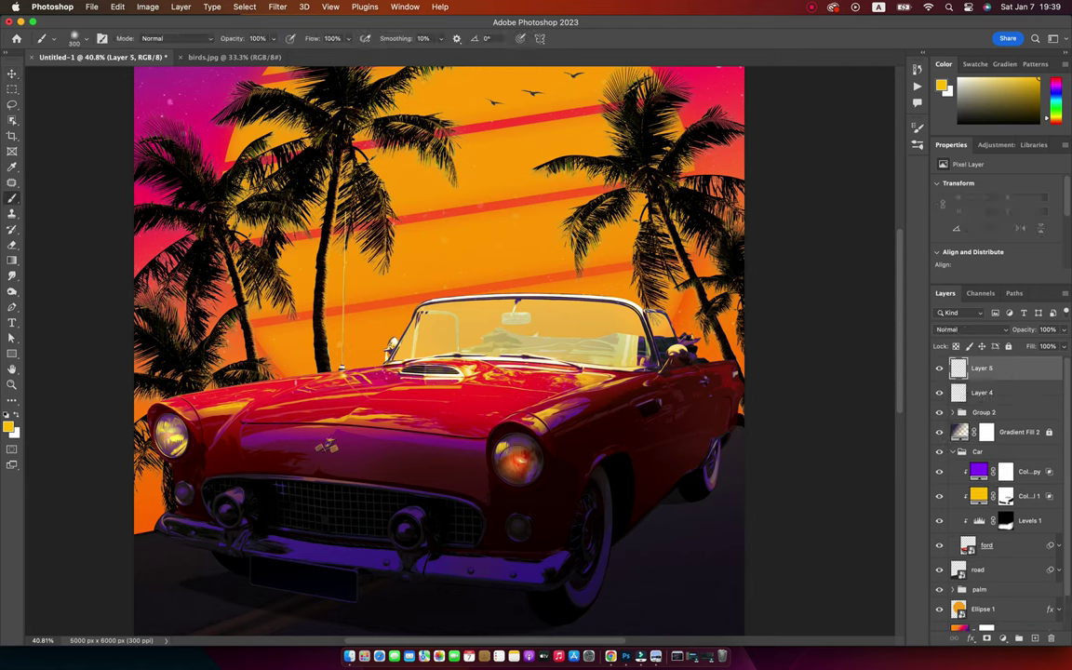
{"action": "left_click", "coordinate": [516, 459]}
{"action": "key", "text": "bracketleft"}
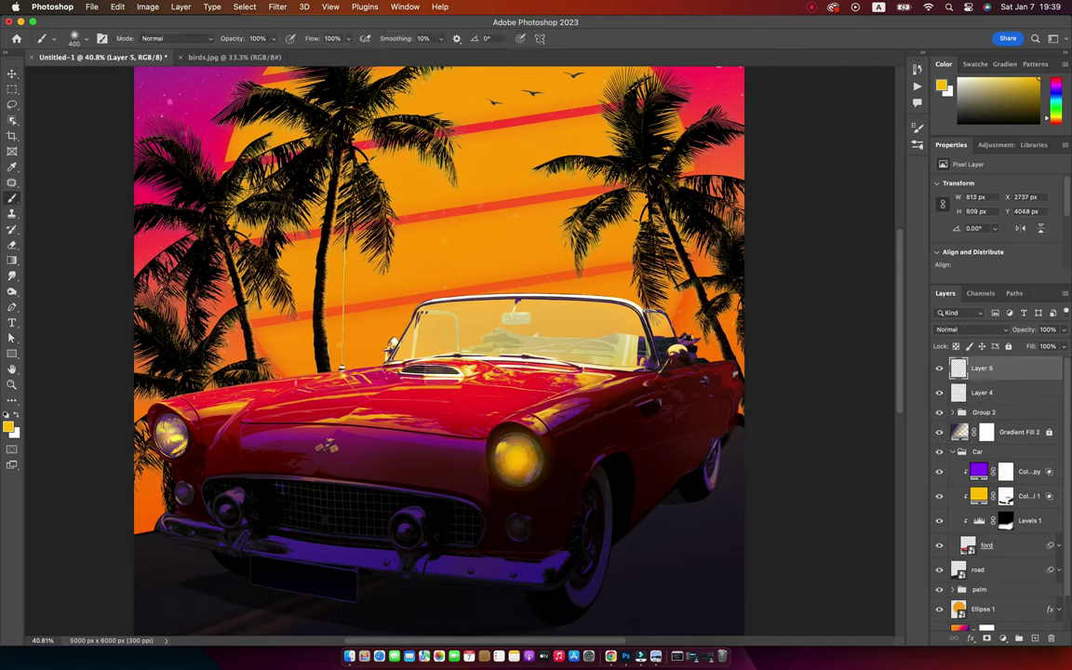
{"action": "left_click", "coordinate": [973, 329]}
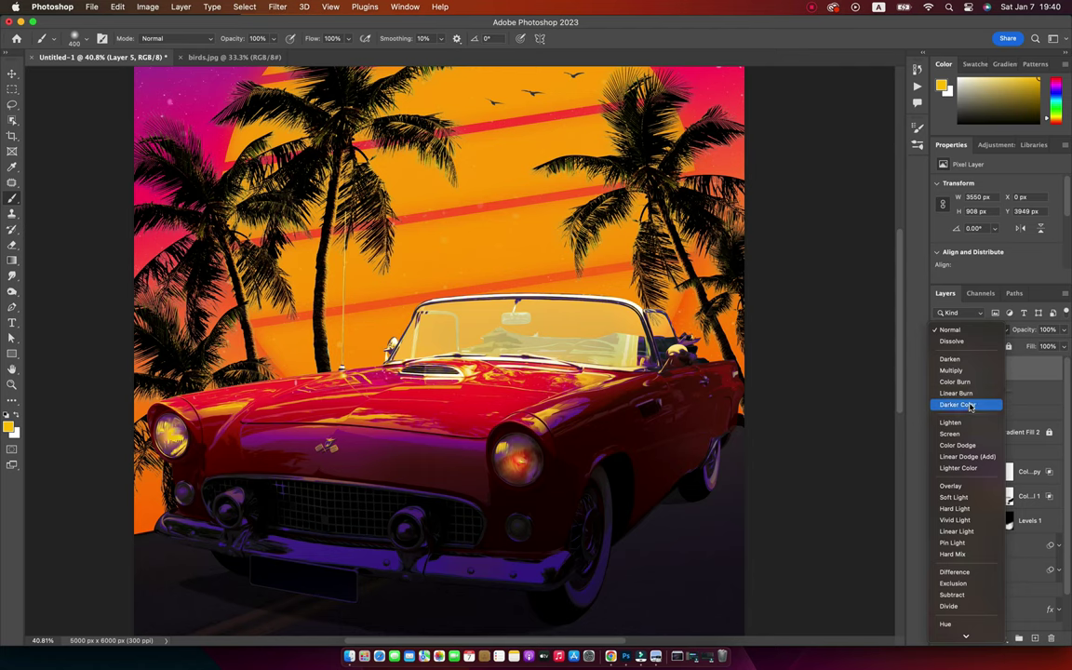
{"action": "left_click", "coordinate": [951, 486]}
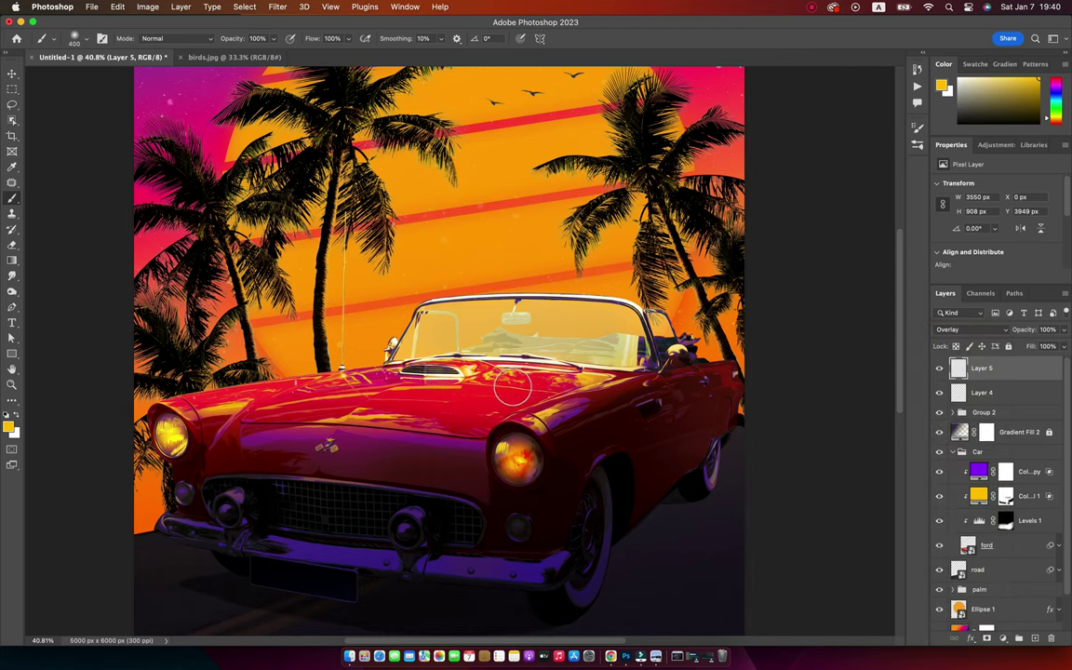
{"action": "key", "text": "v"}
{"action": "left_click", "coordinate": [1034, 639]}
Step: Paint a yellow glow over both headlights on Layer 6 and set it to Linear Dodge (Add)
{"action": "key", "text": "b"}
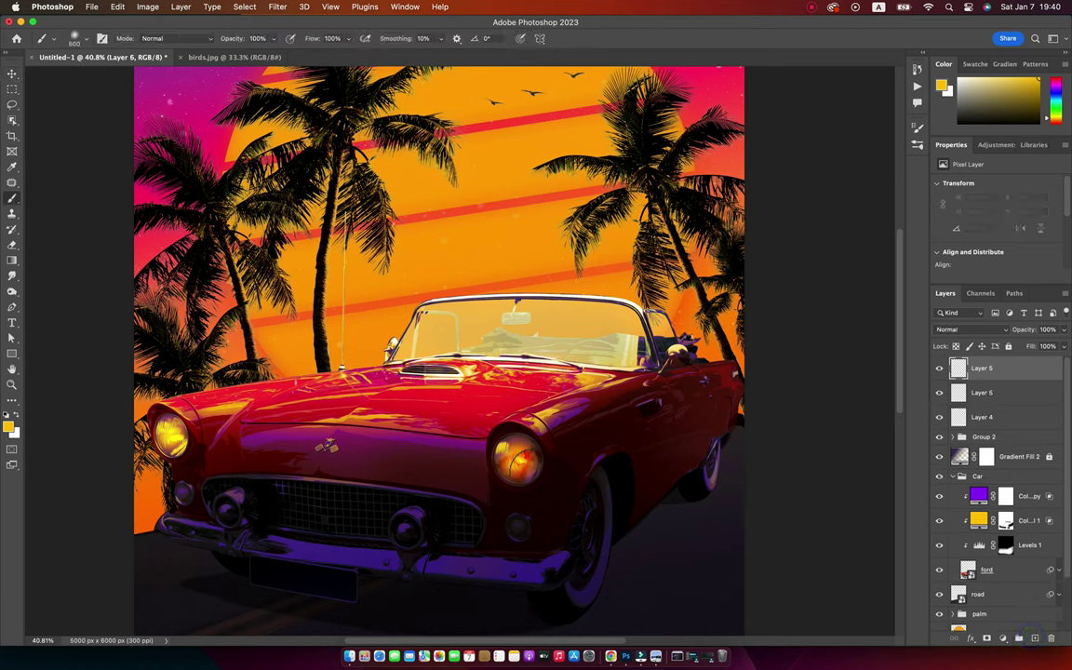
{"action": "left_click", "coordinate": [516, 456]}
{"action": "left_click", "coordinate": [168, 433]}
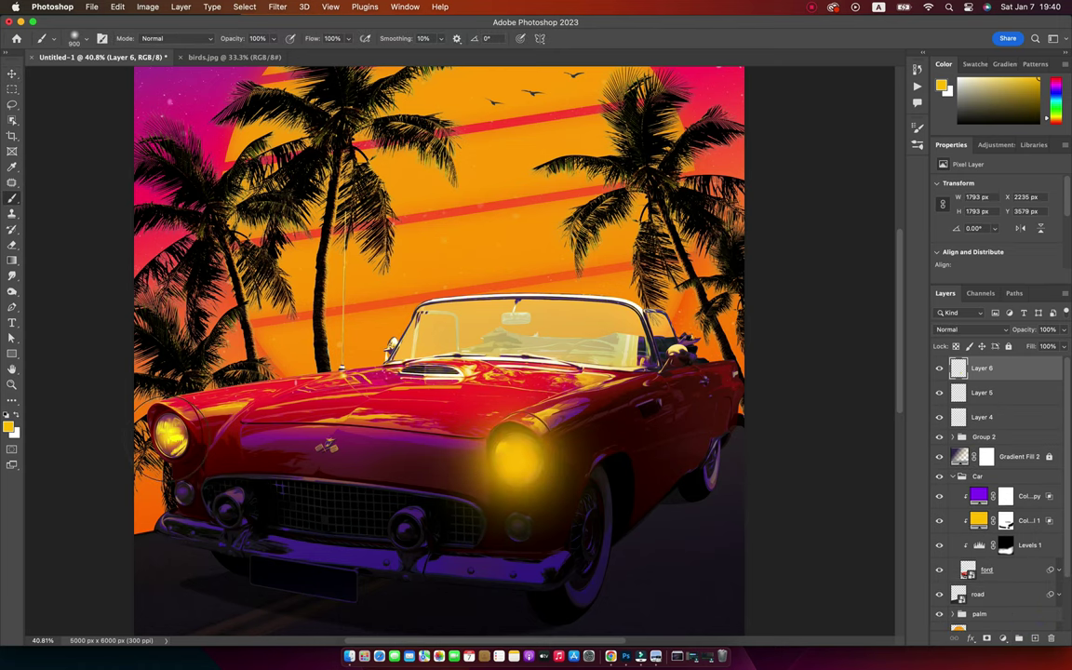
{"action": "key", "text": "v"}
{"action": "left_click", "coordinate": [971, 329]}
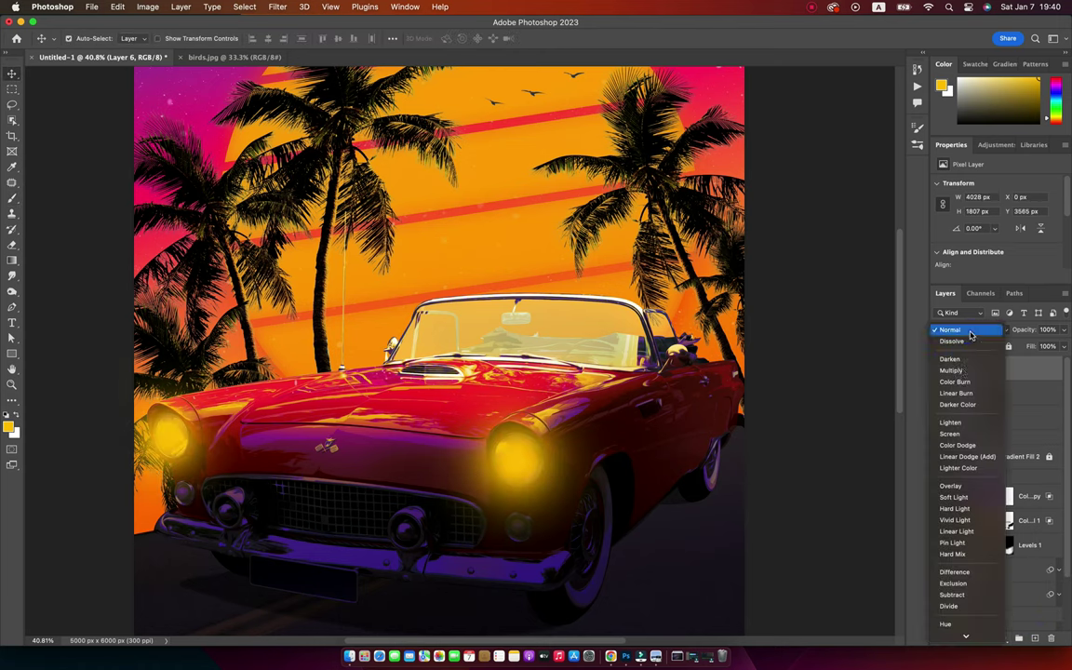
{"action": "left_click", "coordinate": [974, 457]}
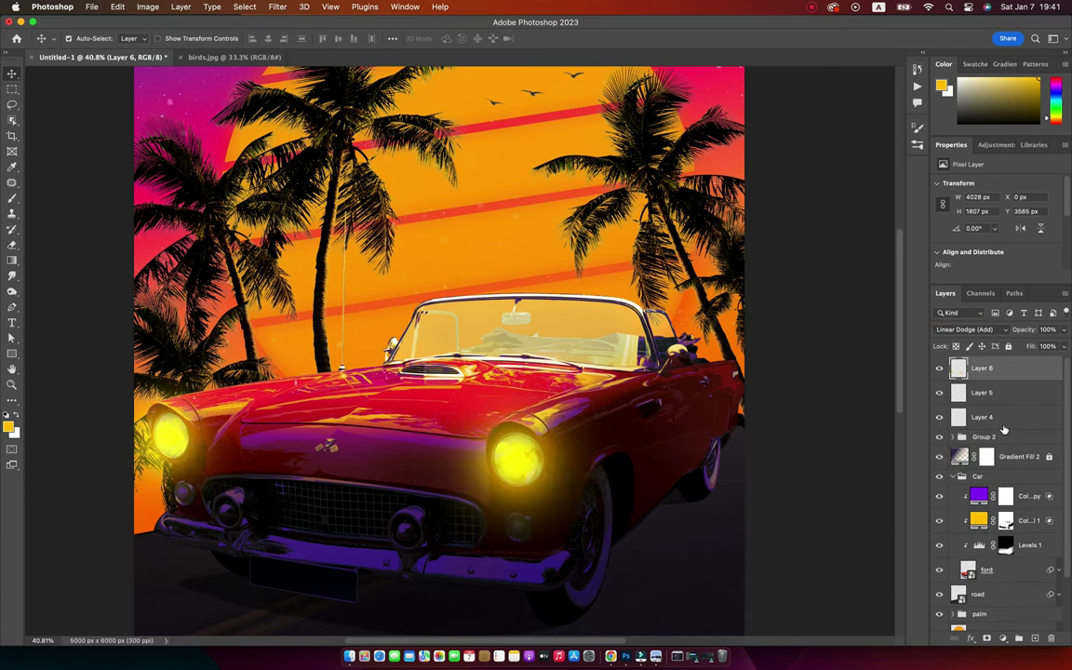
Step: Review the blend modes of Layers 4, 5 and 6, settling Layer 6 on Color Dodge
{"action": "left_click", "coordinate": [962, 477]}
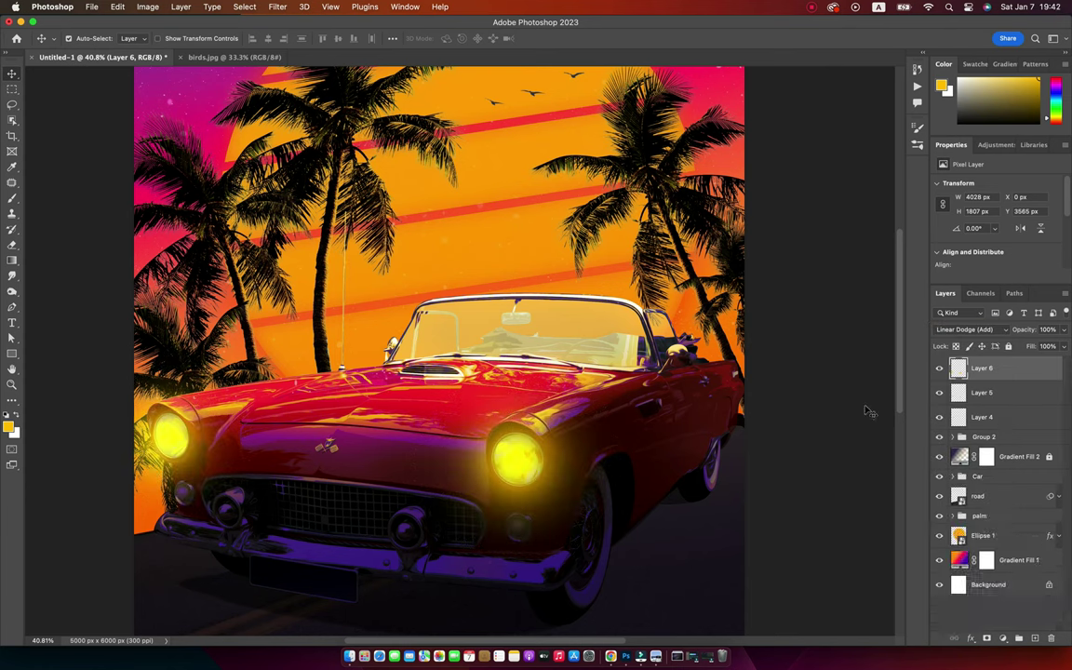
{"action": "left_click", "coordinate": [979, 416]}
{"action": "left_click", "coordinate": [968, 330]}
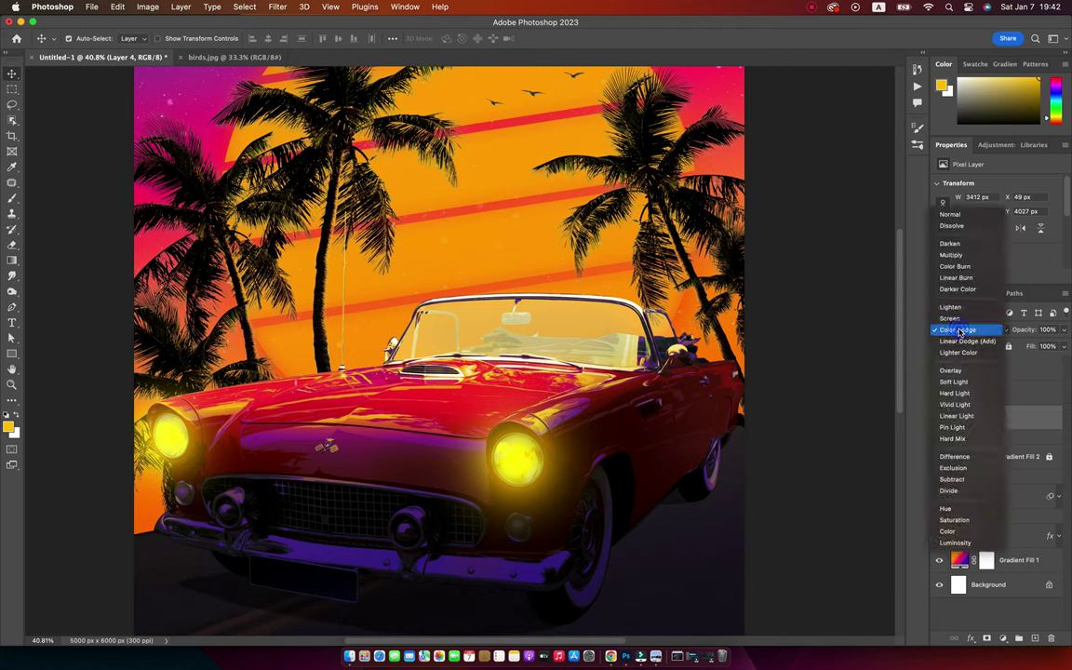
{"action": "left_click", "coordinate": [870, 337]}
{"action": "left_click", "coordinate": [982, 392]}
{"action": "left_click", "coordinate": [968, 329]}
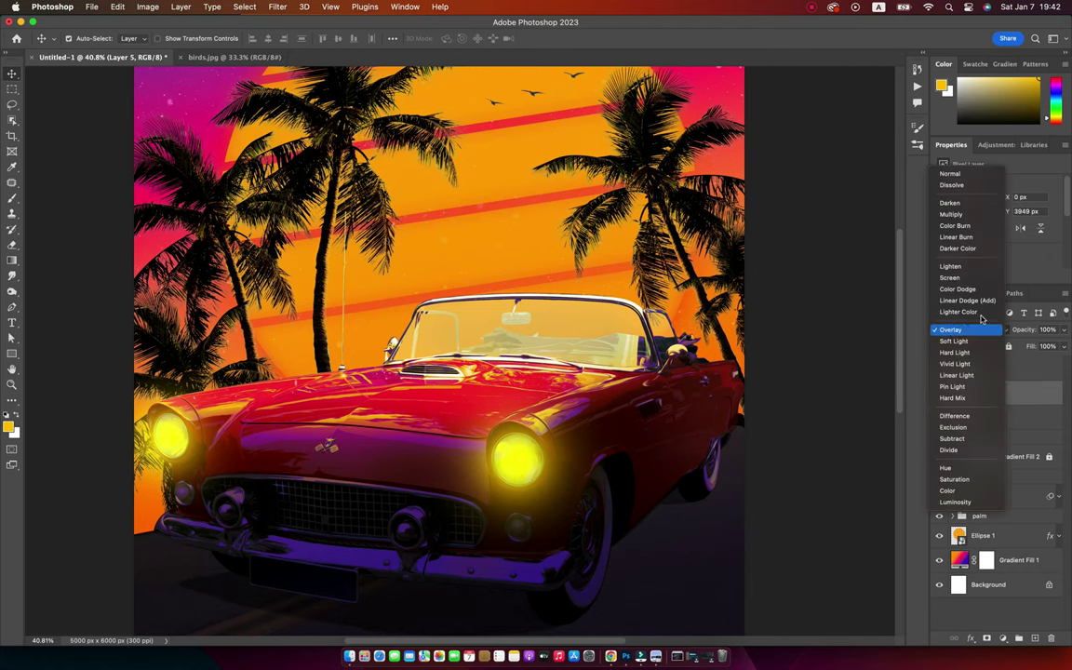
{"action": "left_click", "coordinate": [963, 329]}
{"action": "left_click", "coordinate": [982, 369]}
{"action": "left_click", "coordinate": [969, 329]}
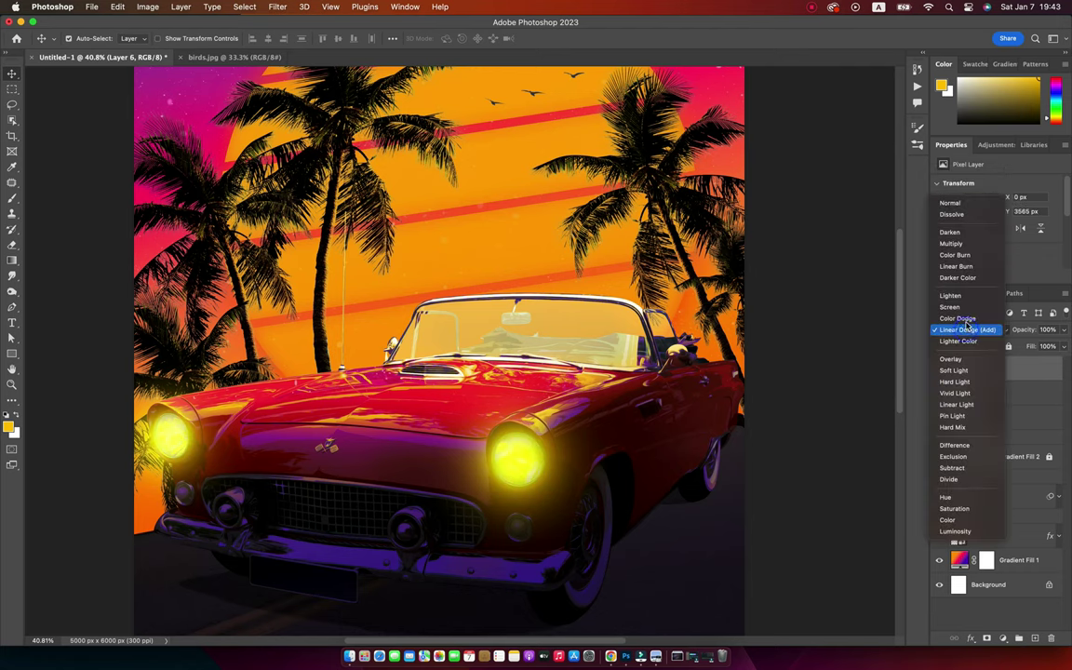
{"action": "left_click", "coordinate": [861, 326]}
Step: Toggle Layers 5 and 6 to compare the glow and fine-tune Layer 5's opacity
{"action": "left_click", "coordinate": [982, 416]}
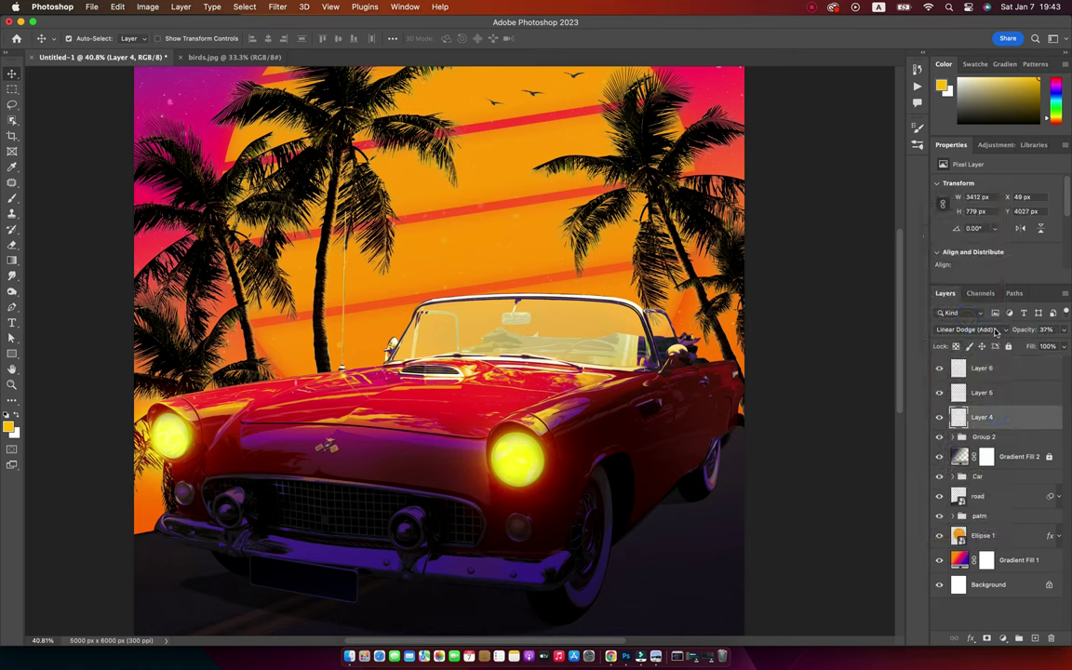
{"action": "left_click", "coordinate": [983, 392]}
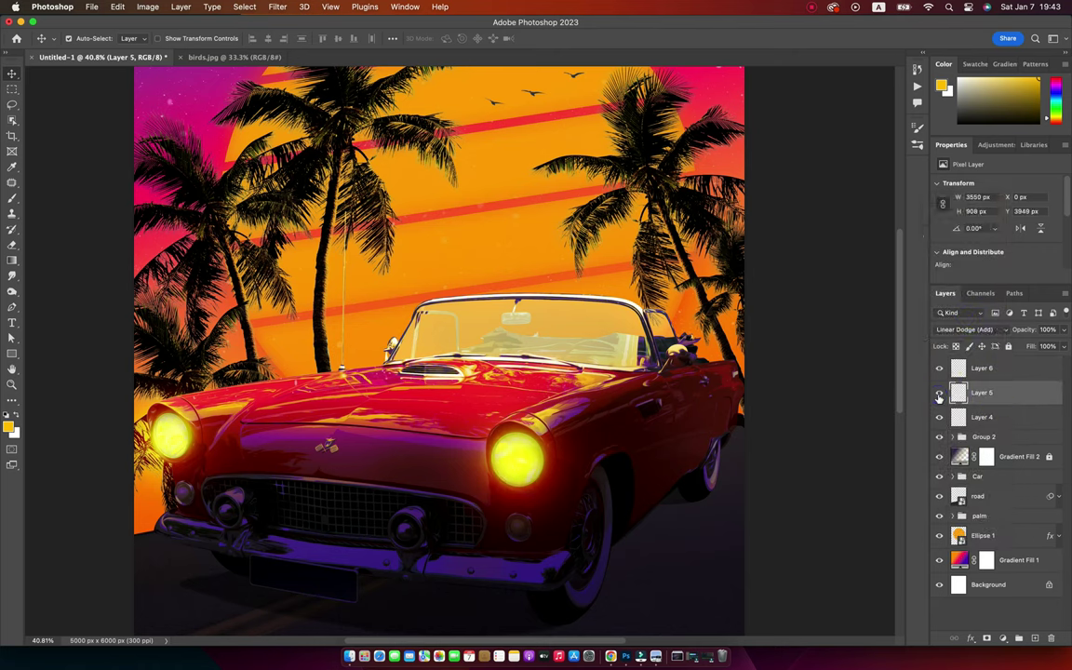
{"action": "left_click", "coordinate": [939, 393]}
{"action": "left_click", "coordinate": [939, 393]}
{"action": "left_click_drag", "start_coordinate": [1019, 330], "coordinate": [971, 340]}
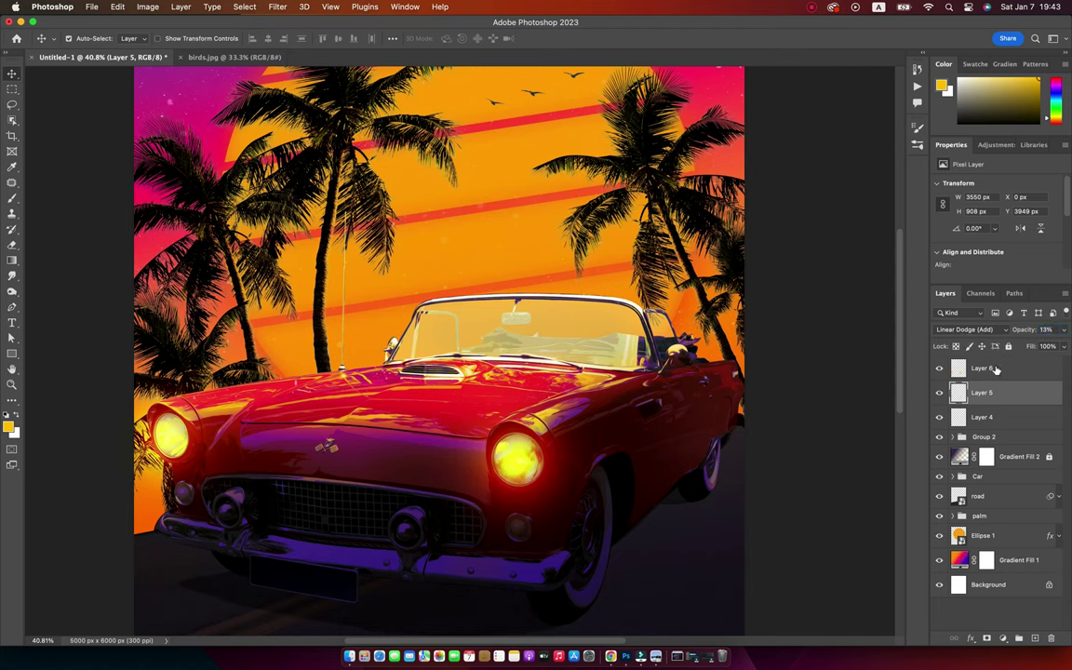
{"action": "left_click", "coordinate": [994, 369]}
{"action": "left_click", "coordinate": [940, 369]}
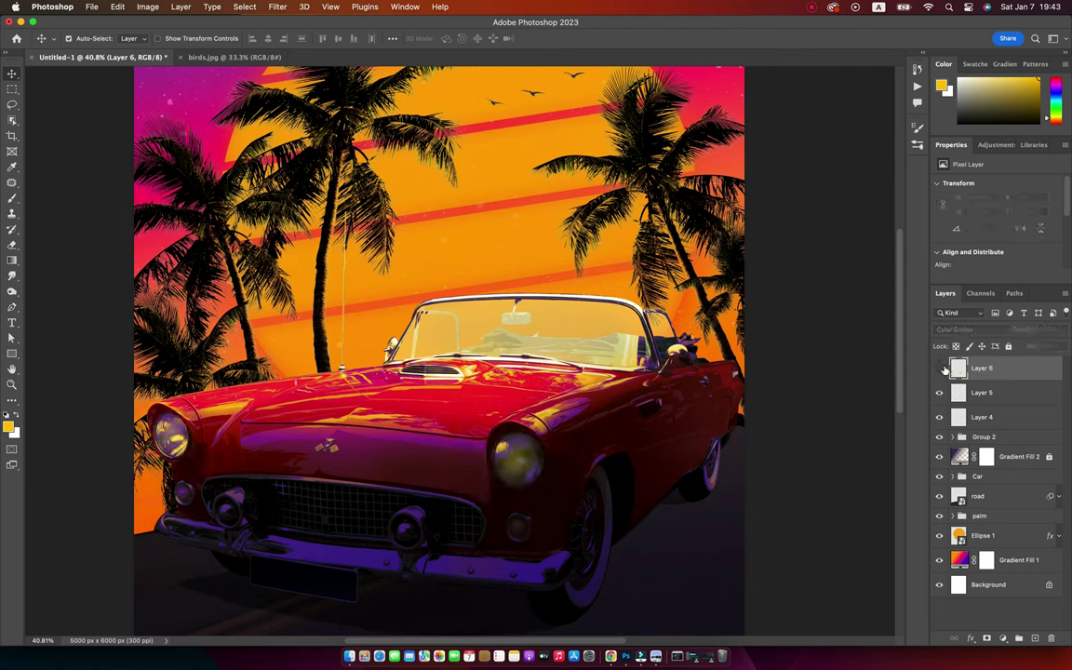
{"action": "left_click", "coordinate": [982, 393]}
{"action": "left_click_drag", "start_coordinate": [1026, 330], "coordinate": [1045, 329]}
{"action": "left_click", "coordinate": [982, 417]}
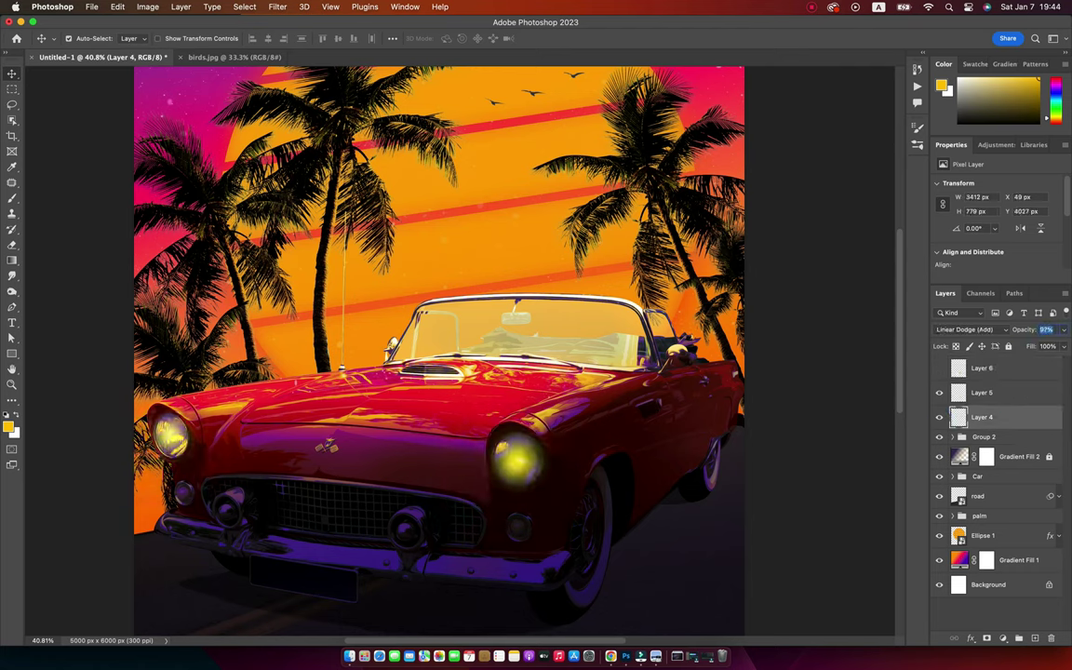
{"action": "left_click", "coordinate": [982, 368]}
{"action": "left_click", "coordinate": [940, 369]}
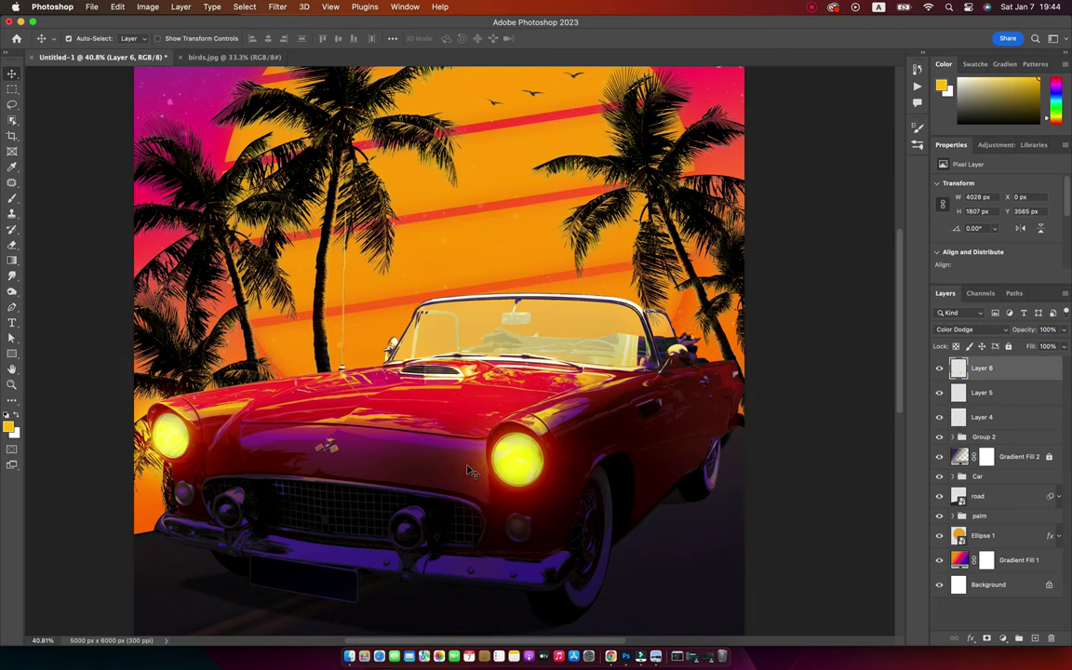
Step: Set Layer 4's opacity to 38% and select all three headlight glow layers
{"action": "key", "text": "z"}
{"action": "left_click_drag", "start_coordinate": [547, 403], "coordinate": [744, 373]}
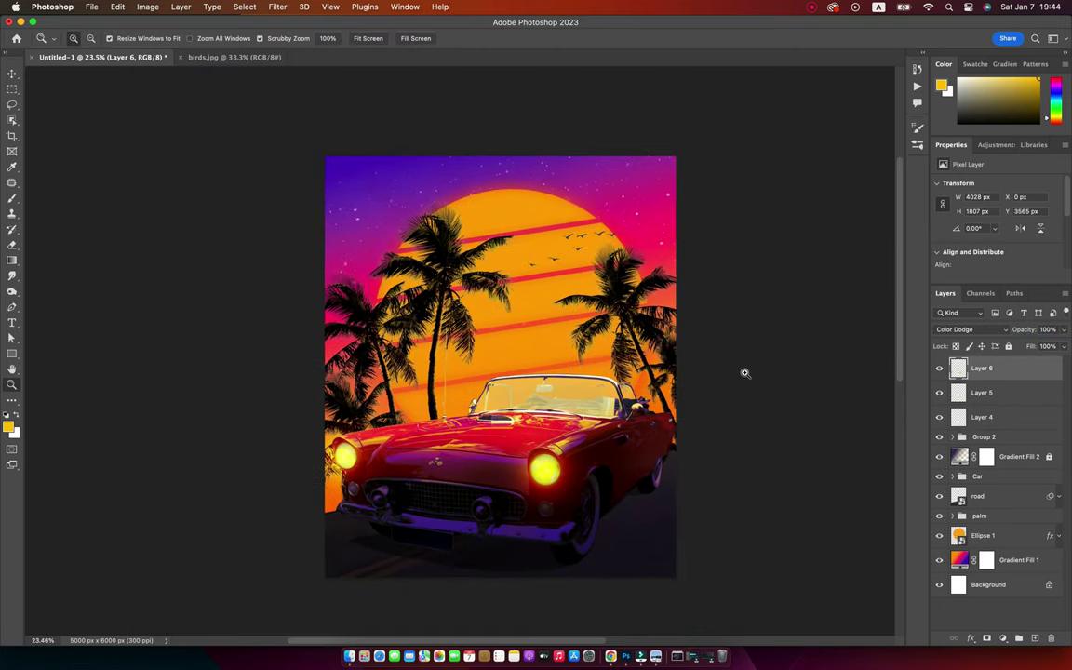
{"action": "left_click", "coordinate": [994, 420]}
{"action": "left_click_drag", "start_coordinate": [1024, 330], "coordinate": [1002, 333]}
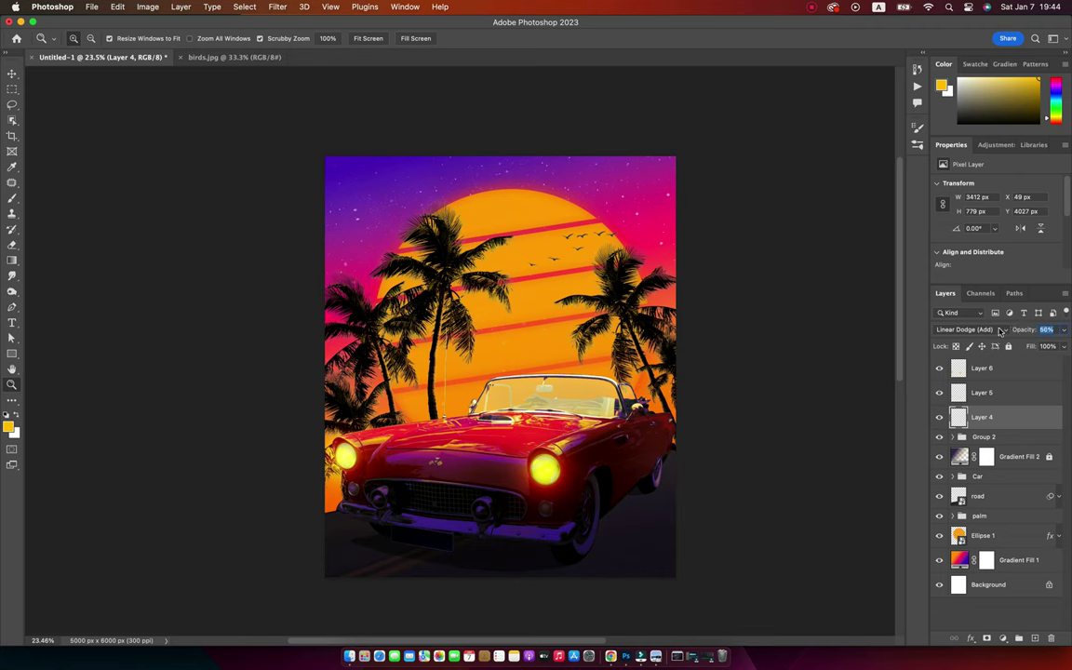
{"action": "type", "text": "38"}
{"action": "key", "text": "Return"}
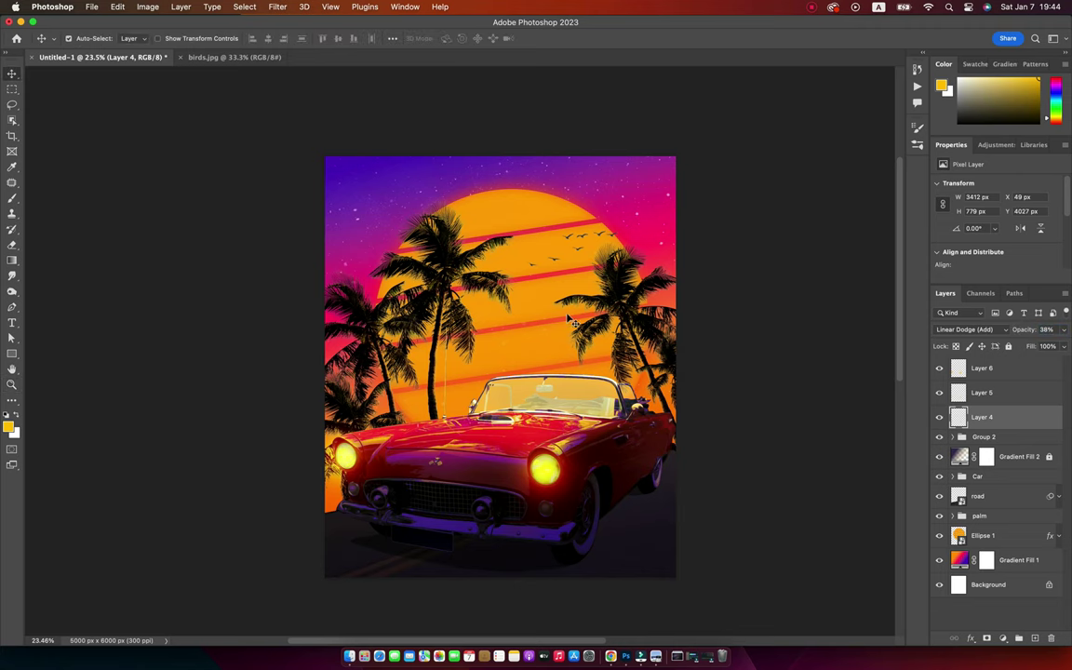
{"action": "left_click_drag", "start_coordinate": [728, 388], "coordinate": [749, 383]}
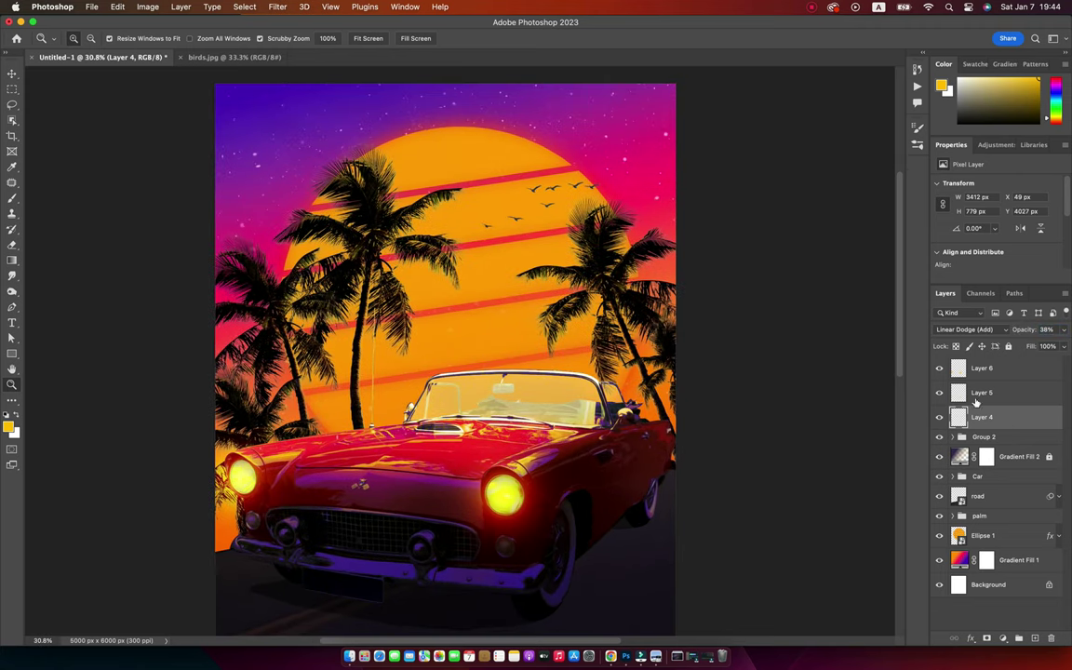
{"action": "left_click", "coordinate": [979, 371], "text": "shift"}
Step: Group the three glow layers into a group named Light
{"action": "key", "text": "super+g"}
{"action": "double_click", "coordinate": [978, 363]}
{"action": "type", "text": "Light"}
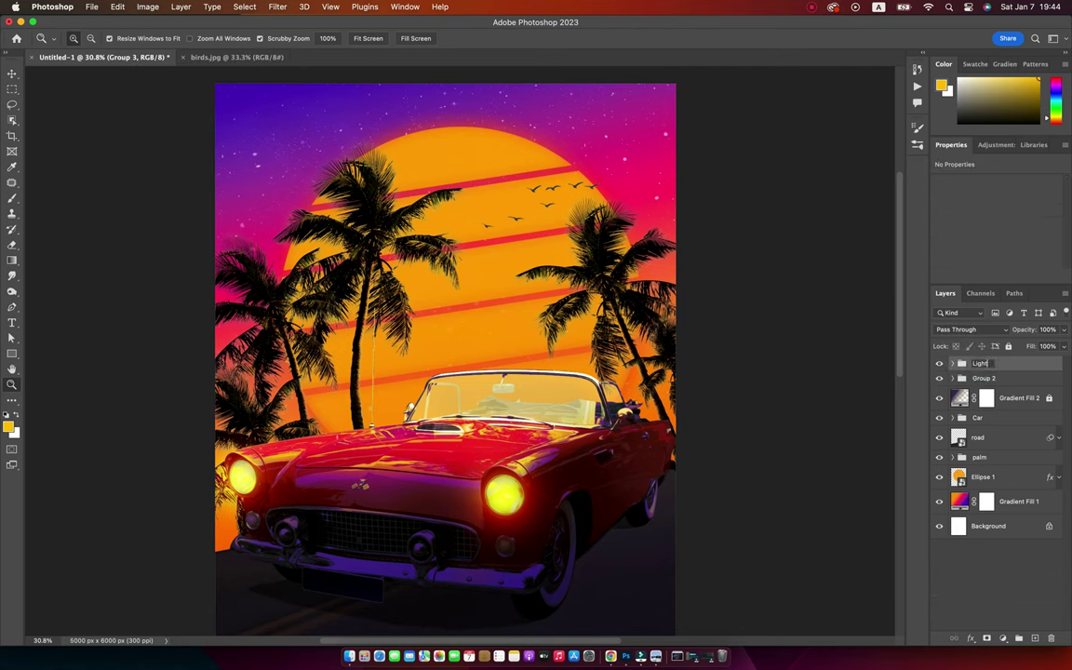
{"action": "key", "text": "Return"}
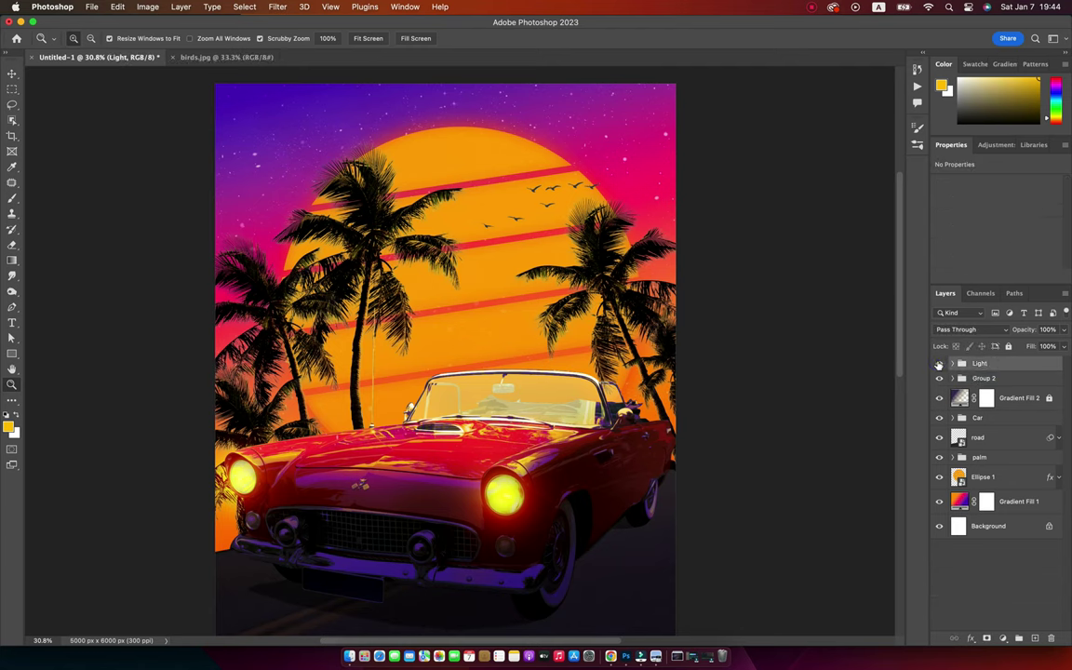
Step: Toggle the Light group and Gradient Fill 2 visibility to compare their effect
{"action": "left_click", "coordinate": [940, 364]}
{"action": "left_click", "coordinate": [940, 364]}
{"action": "left_click", "coordinate": [940, 379]}
{"action": "left_click", "coordinate": [955, 380]}
{"action": "left_click", "coordinate": [954, 380]}
{"action": "left_click", "coordinate": [987, 398]}
{"action": "left_click", "coordinate": [938, 398]}
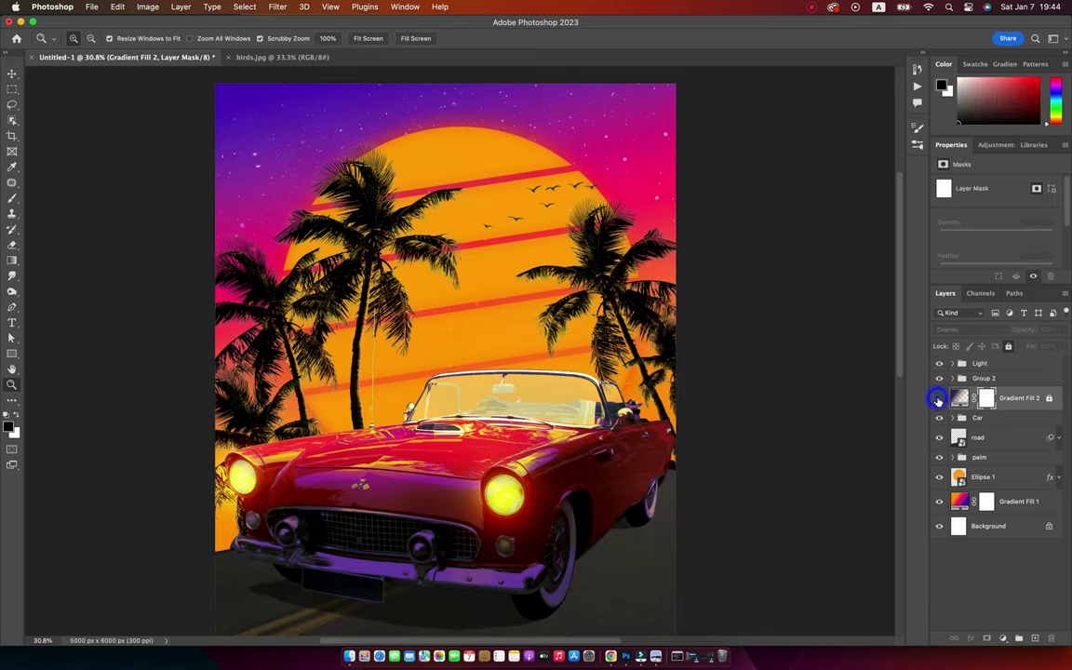
{"action": "left_click", "coordinate": [938, 398]}
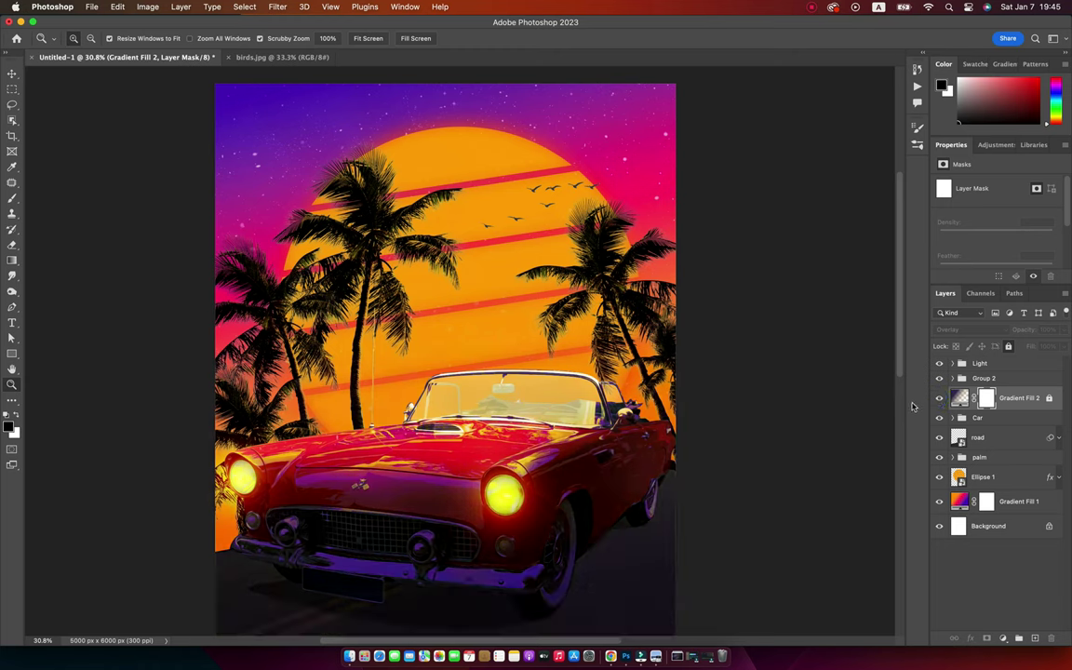
Step: Group all layers from Light down to Gradient Fill 1 into a group named 'Retro Style'
{"action": "left_click", "coordinate": [997, 365]}
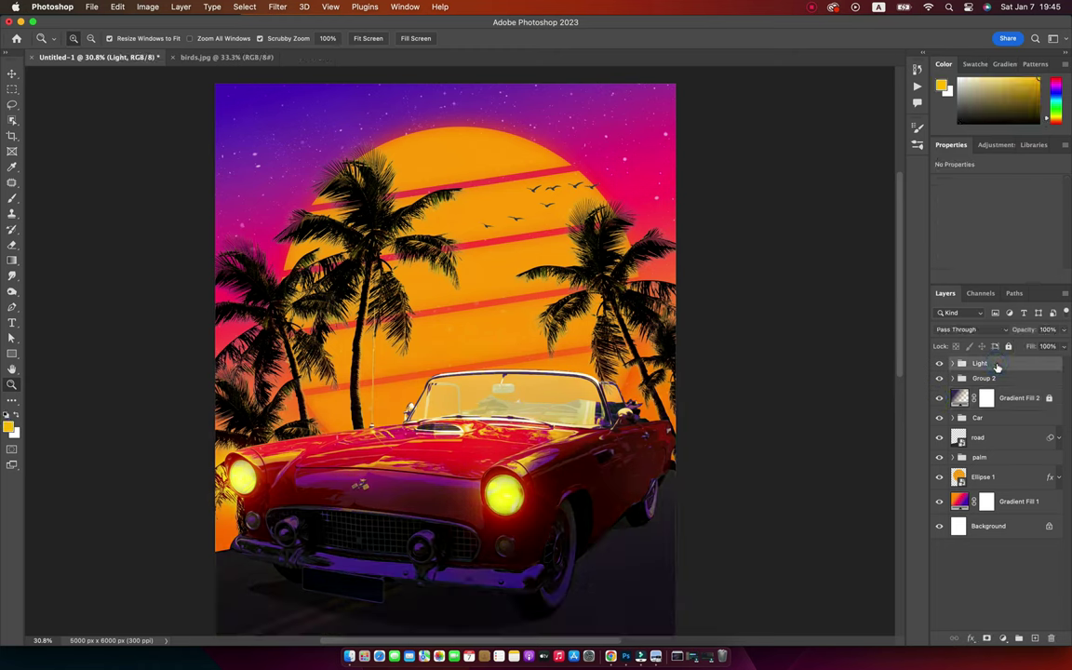
{"action": "left_click", "coordinate": [1025, 504], "text": "shift"}
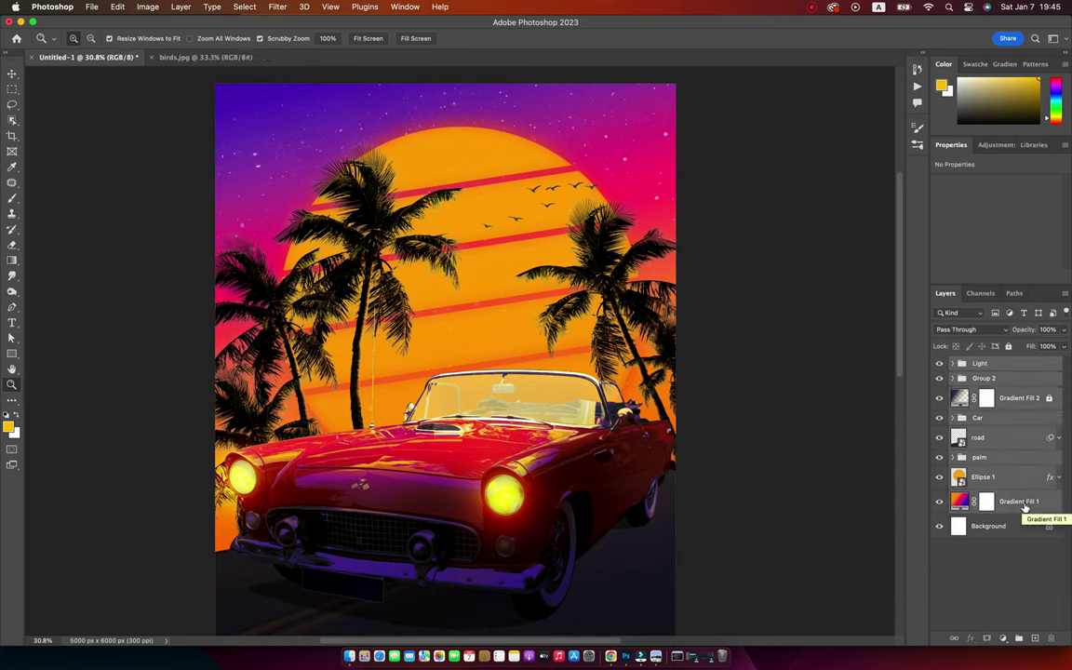
{"action": "key", "text": "super+g"}
{"action": "double_click", "coordinate": [985, 364]}
{"action": "type", "text": "Retro S"}
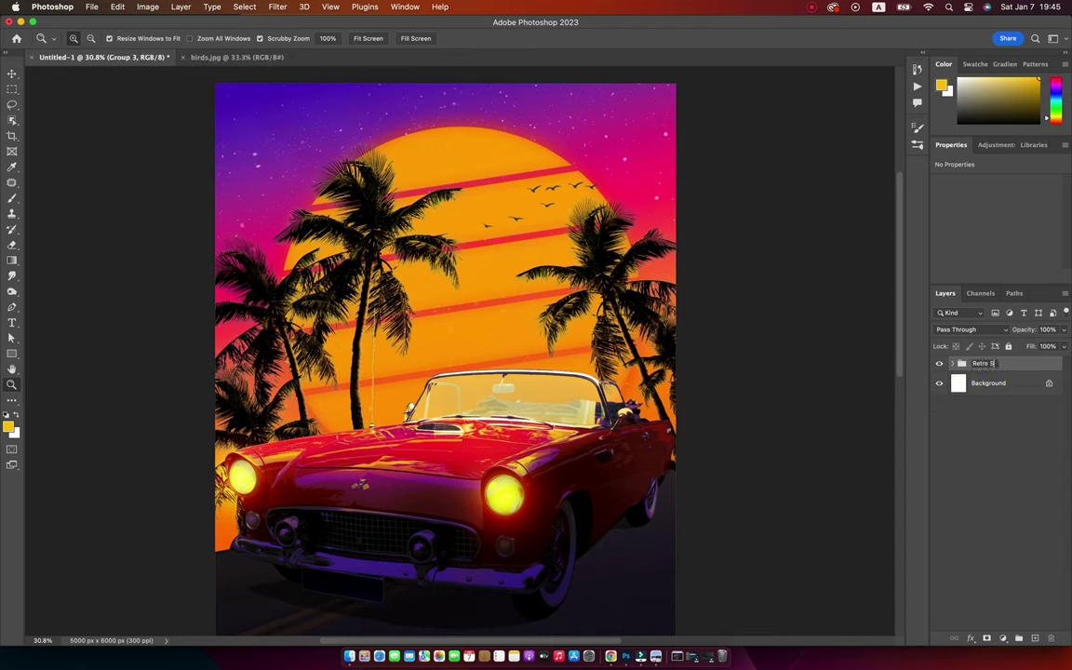
{"action": "type", "text": "tyle"}
{"action": "key", "text": "Return"}
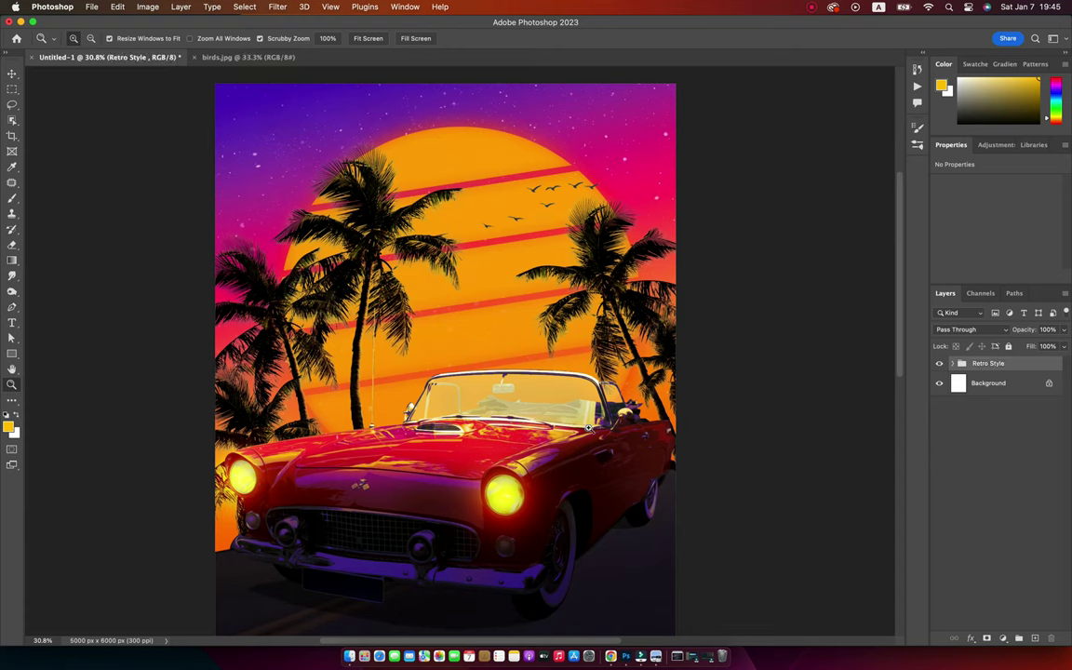
{"action": "key", "text": "alt"}
Step: Stamp all visible layers into a merged layer and set its Camera Raw tint to +24
{"action": "key", "text": "super+alt+shift+e"}
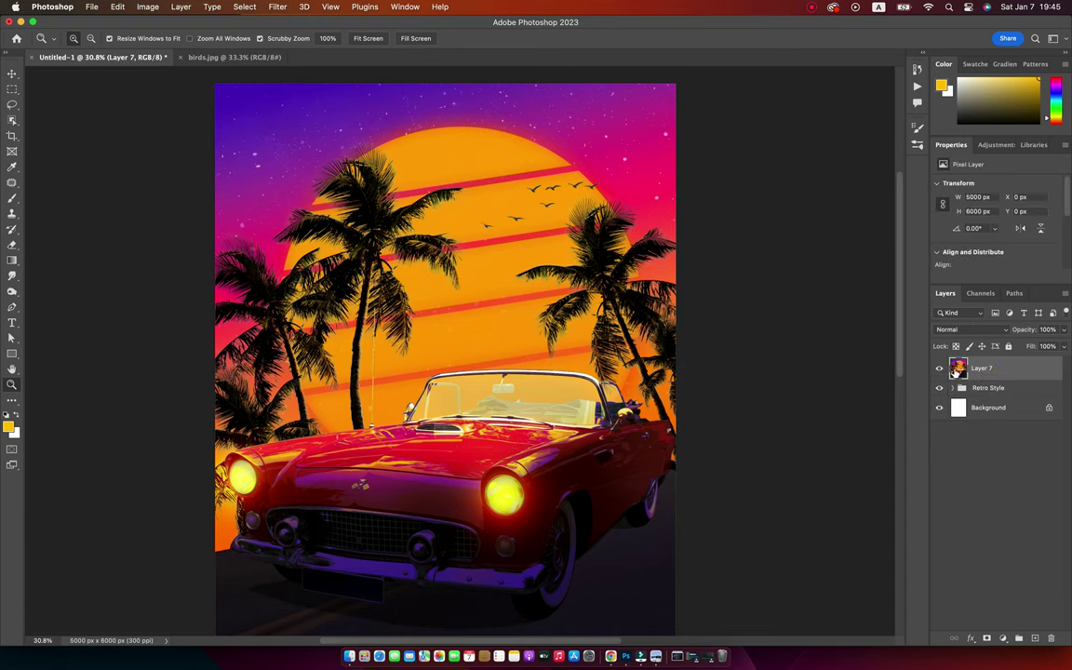
{"action": "left_click", "coordinate": [276, 7]}
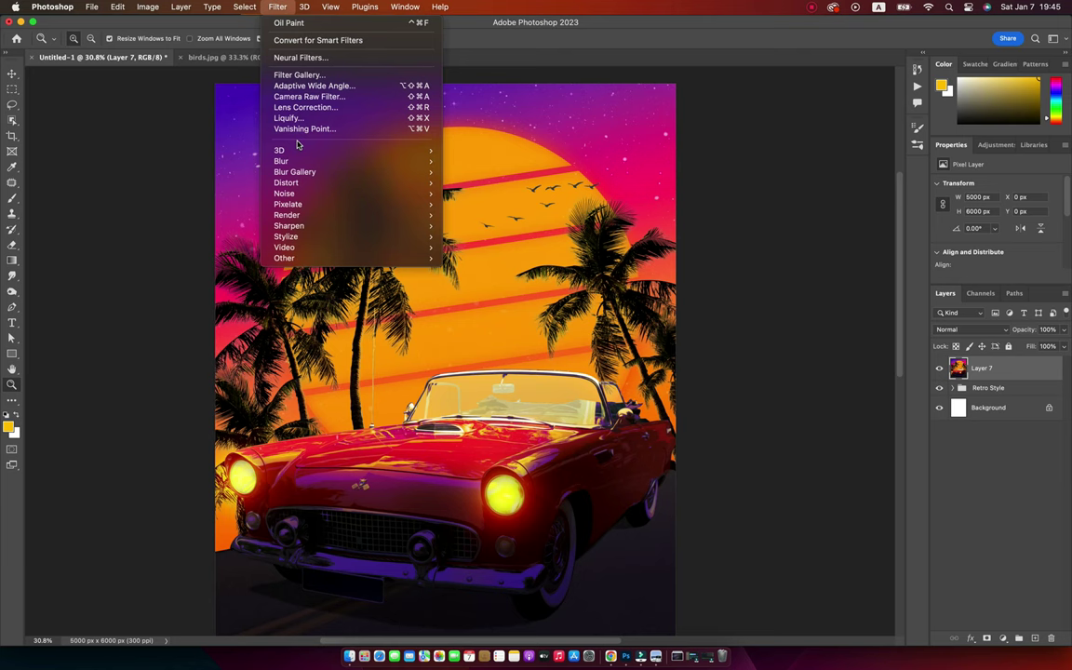
{"action": "left_click", "coordinate": [279, 96]}
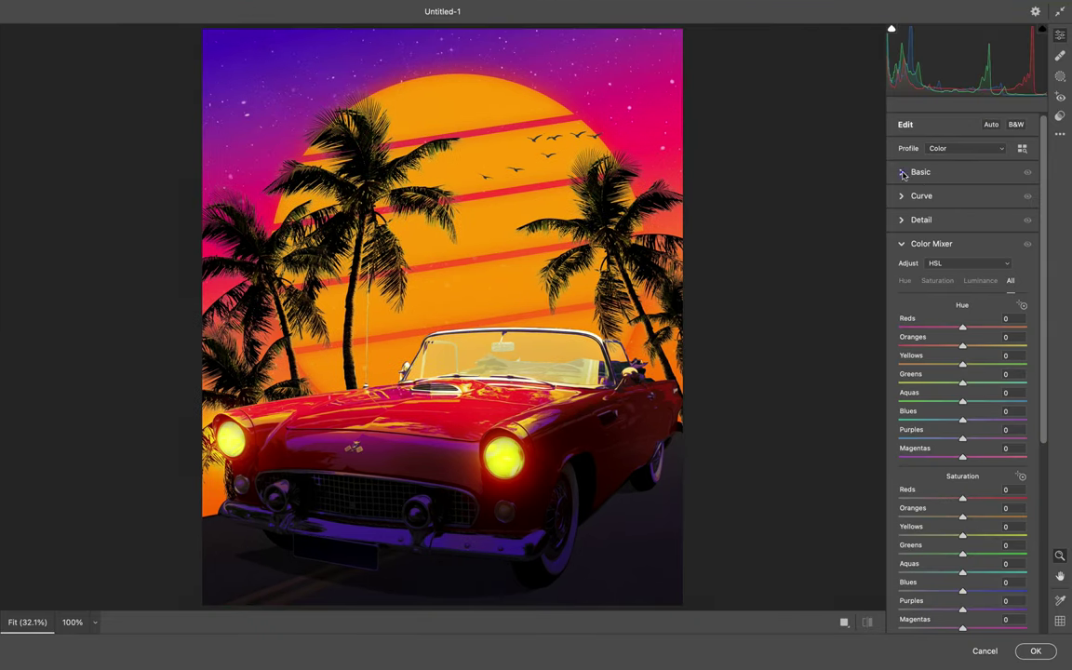
{"action": "left_click", "coordinate": [921, 172]}
{"action": "mouse_move", "coordinate": [963, 219]}
{"action": "left_mouse_down"}
{"action": "mouse_move", "coordinate": [997, 237]}
{"action": "mouse_move", "coordinate": [980, 236]}
{"action": "left_mouse_up"}
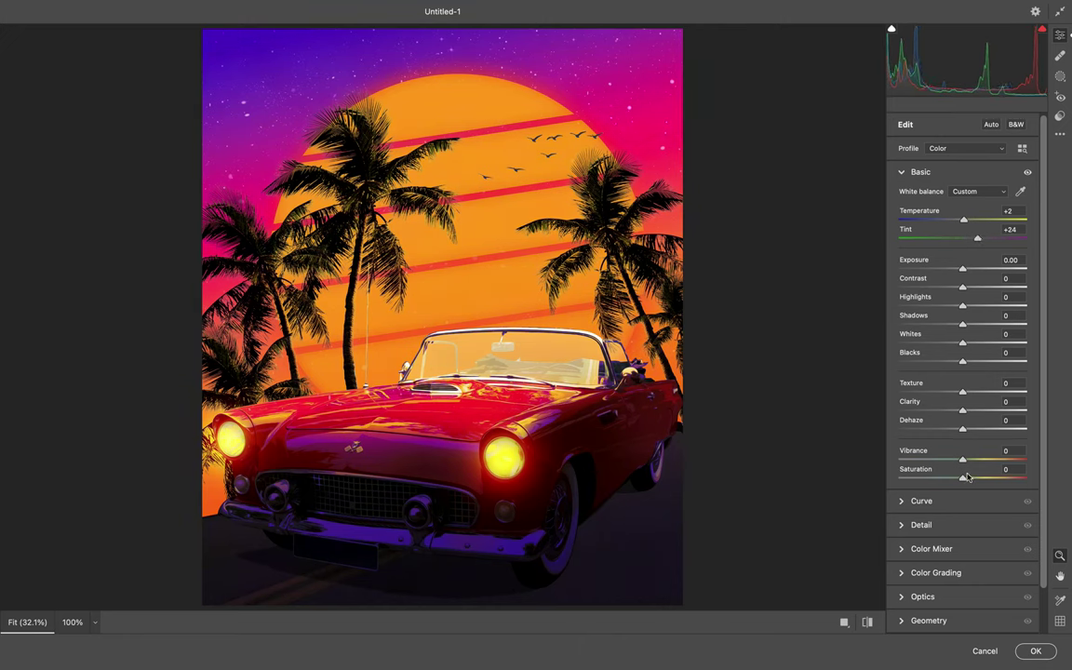
Step: Adjust vibrance, saturation and texture, and set whites to +24 and shadows to +29
{"action": "mouse_move", "coordinate": [968, 477]}
{"action": "left_mouse_down"}
{"action": "mouse_move", "coordinate": [951, 477]}
{"action": "mouse_move", "coordinate": [970, 462]}
{"action": "mouse_move", "coordinate": [961, 479]}
{"action": "left_mouse_up"}
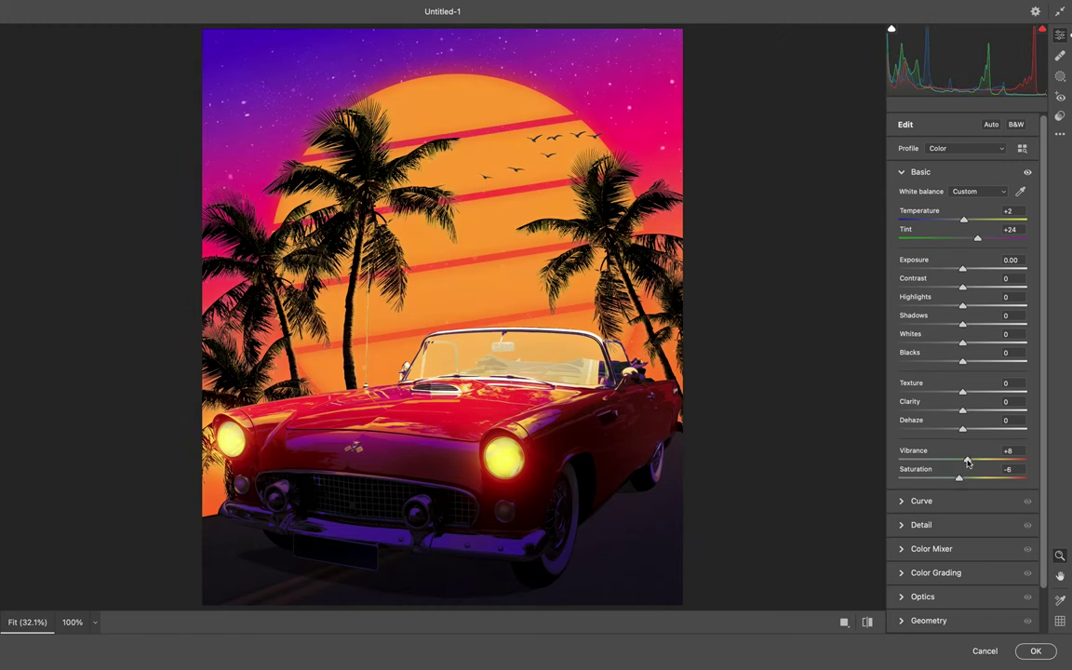
{"action": "mouse_move", "coordinate": [963, 409]}
{"action": "left_mouse_down"}
{"action": "mouse_move", "coordinate": [980, 410]}
{"action": "mouse_move", "coordinate": [976, 393]}
{"action": "mouse_move", "coordinate": [965, 413]}
{"action": "left_mouse_up"}
{"action": "mouse_move", "coordinate": [962, 345]}
{"action": "left_mouse_down"}
{"action": "mouse_move", "coordinate": [976, 345]}
{"action": "mouse_move", "coordinate": [935, 308]}
{"action": "left_mouse_up"}
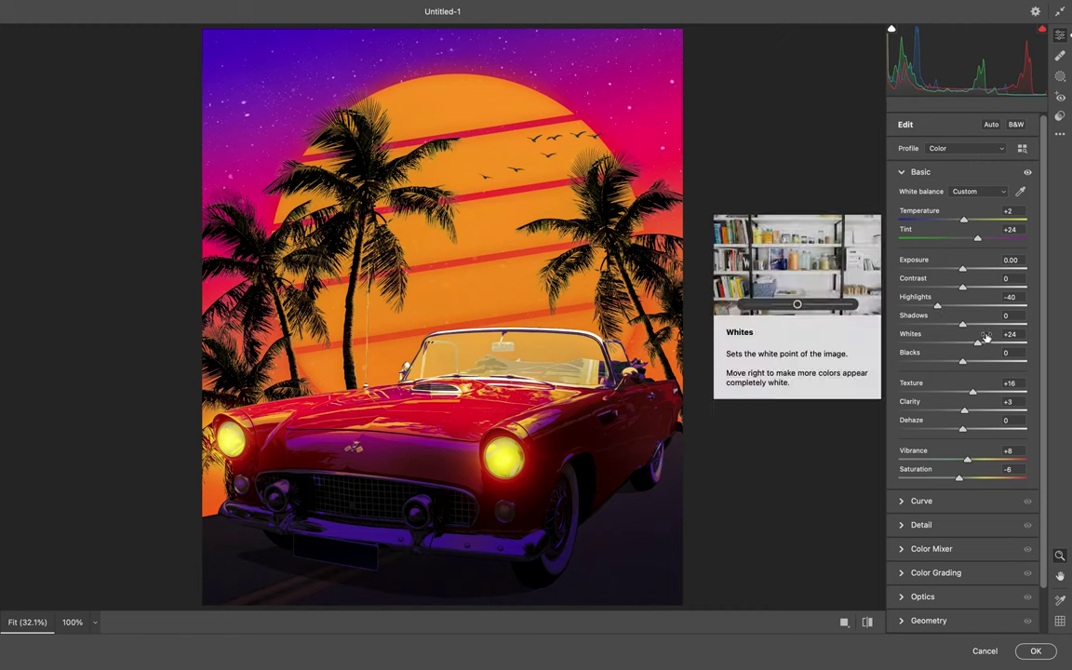
{"action": "left_click_drag", "start_coordinate": [963, 288], "coordinate": [981, 323]}
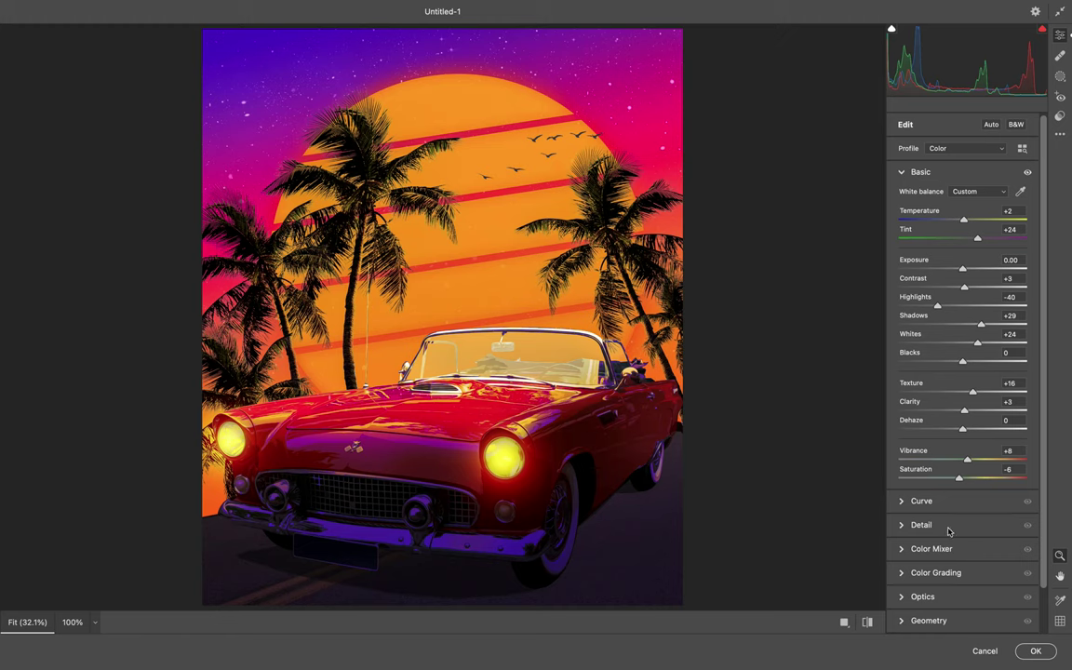
{"action": "left_click", "coordinate": [931, 171]}
Step: Lower the Reds saturation to -8 and luminance to -21 in the Color Mixer
{"action": "left_click", "coordinate": [902, 245]}
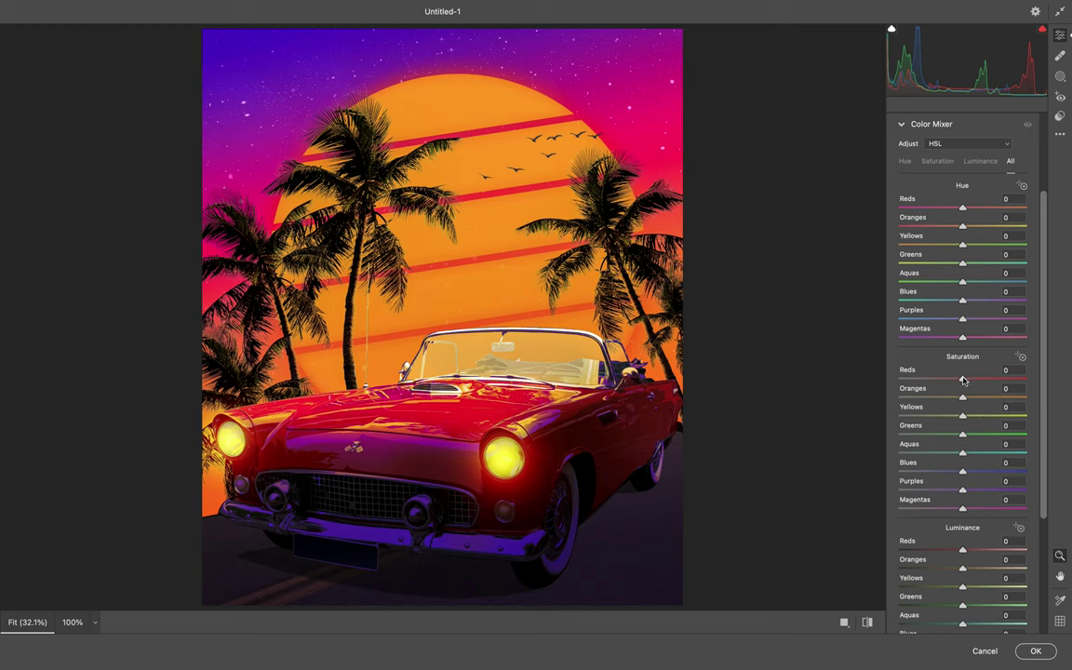
{"action": "left_click_drag", "start_coordinate": [962, 380], "coordinate": [958, 378]}
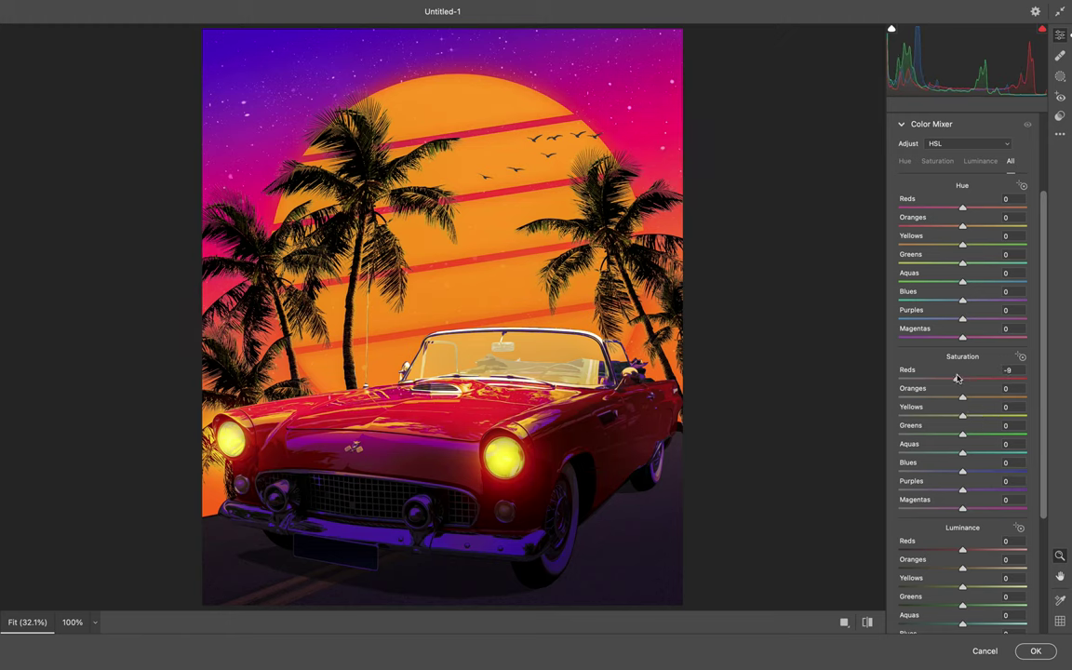
{"action": "left_click_drag", "start_coordinate": [963, 549], "coordinate": [942, 549]}
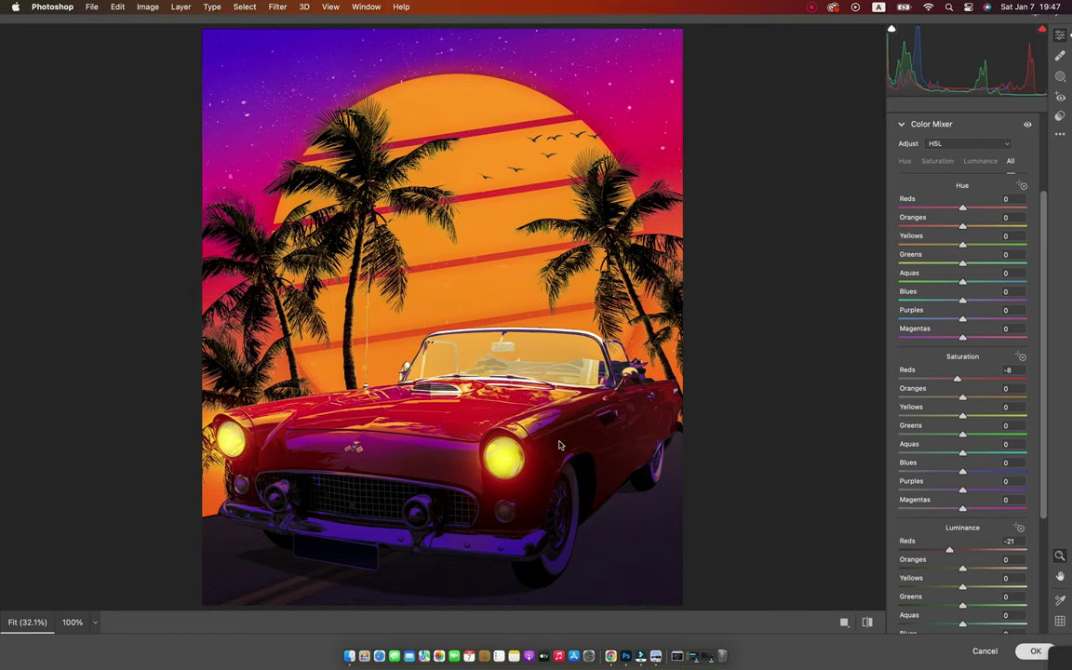
Step: Apply the Camera Raw grade and preview Add Noise with Gaussian and Uniform distributions
{"action": "key", "text": "Return"}
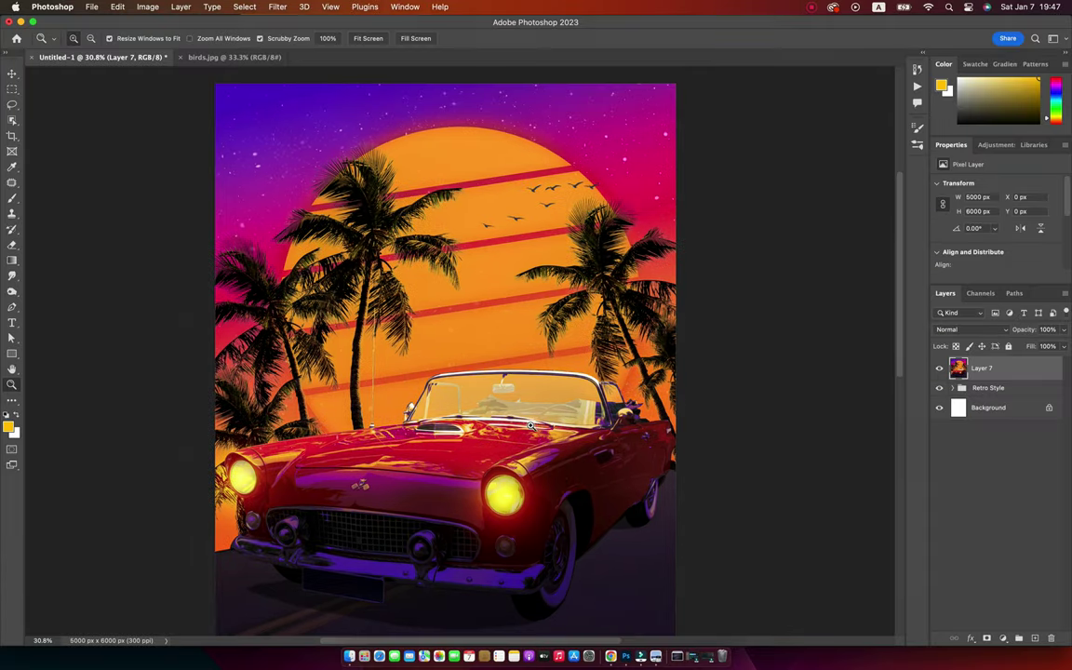
{"action": "left_click", "coordinate": [277, 7]}
{"action": "left_click", "coordinate": [437, 178]}
{"action": "left_click", "coordinate": [491, 470]}
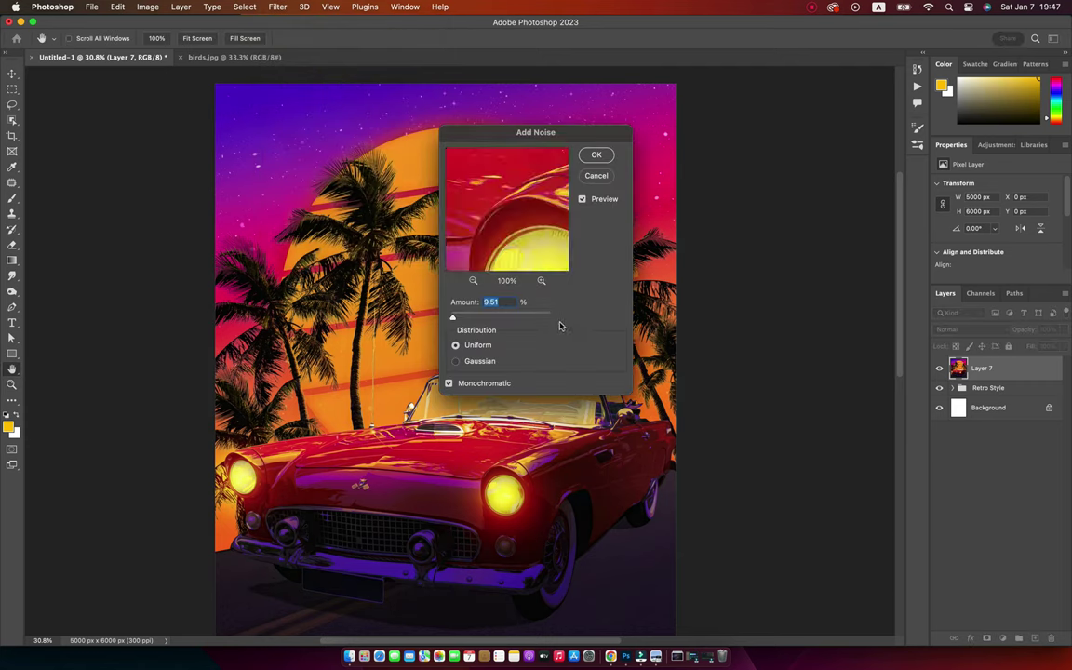
{"action": "left_click", "coordinate": [467, 365]}
{"action": "left_click", "coordinate": [457, 346]}
Step: Add 10% Uniform monochromatic noise, then zoom in on the car to inspect the grain
{"action": "left_click_drag", "start_coordinate": [452, 318], "coordinate": [454, 319]}
{"action": "left_click", "coordinate": [478, 365]}
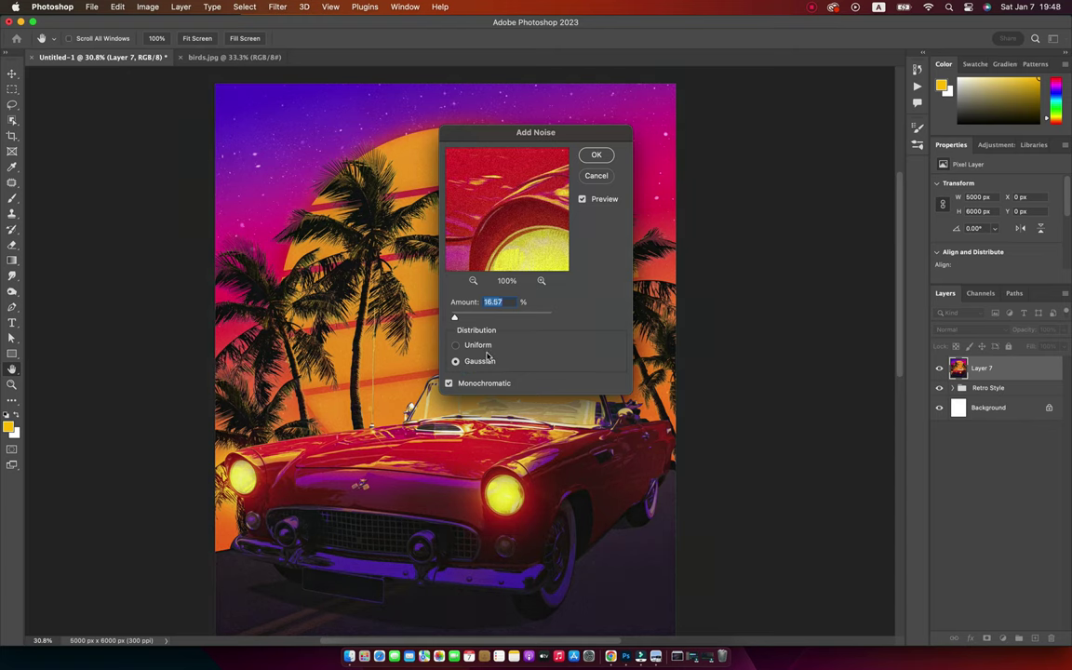
{"action": "left_click", "coordinate": [462, 347]}
{"action": "type", "text": "10"}
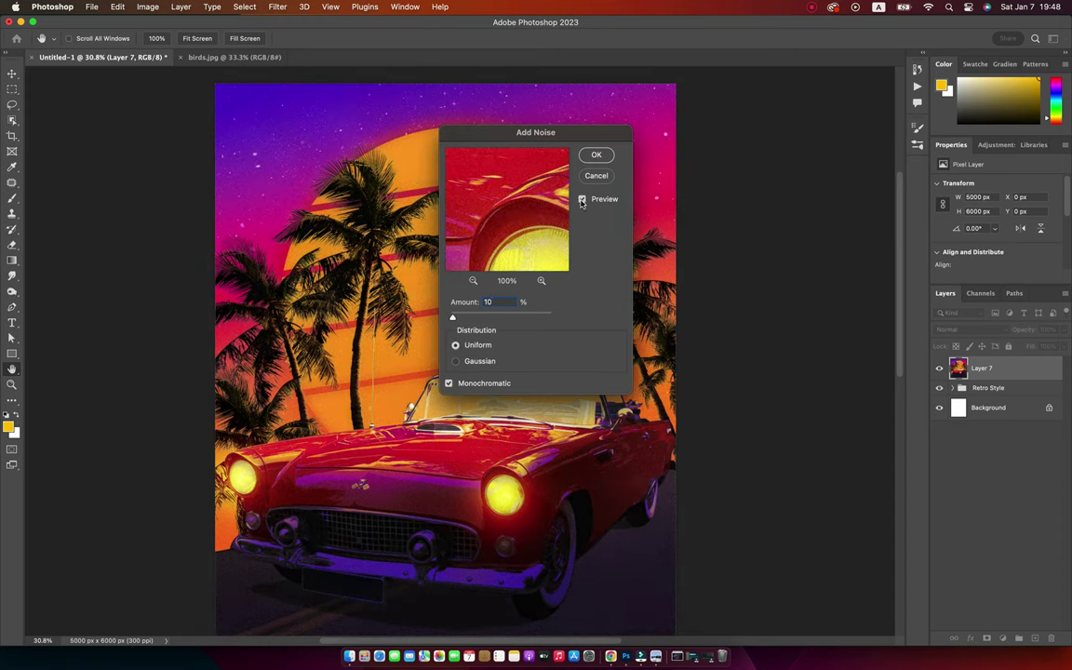
{"action": "left_click", "coordinate": [596, 155]}
{"action": "key", "text": "z"}
{"action": "mouse_move", "coordinate": [496, 489]}
{"action": "left_mouse_down"}
{"action": "mouse_move", "coordinate": [582, 475]}
{"action": "mouse_move", "coordinate": [542, 411]}
{"action": "left_mouse_up"}
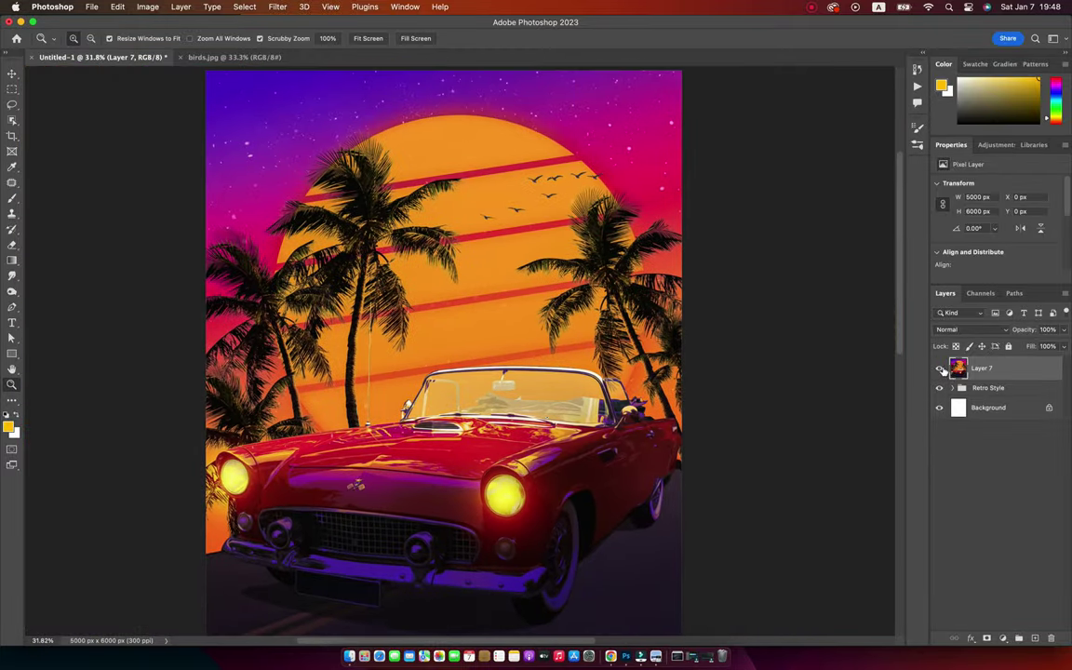
{"action": "left_click", "coordinate": [940, 369]}
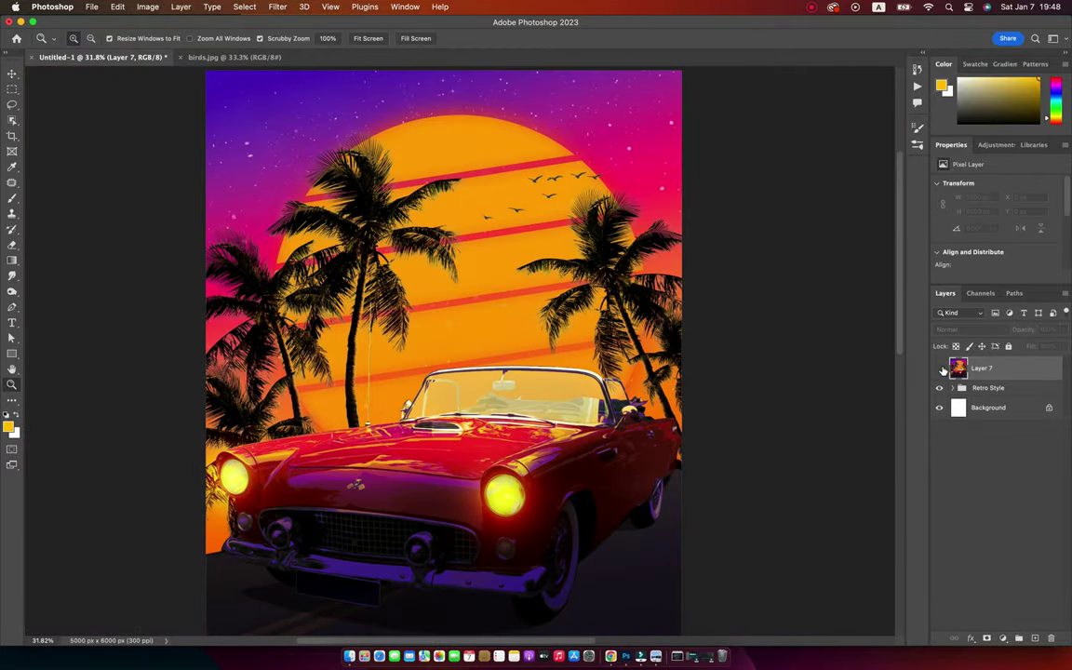
{"action": "left_click", "coordinate": [940, 369]}
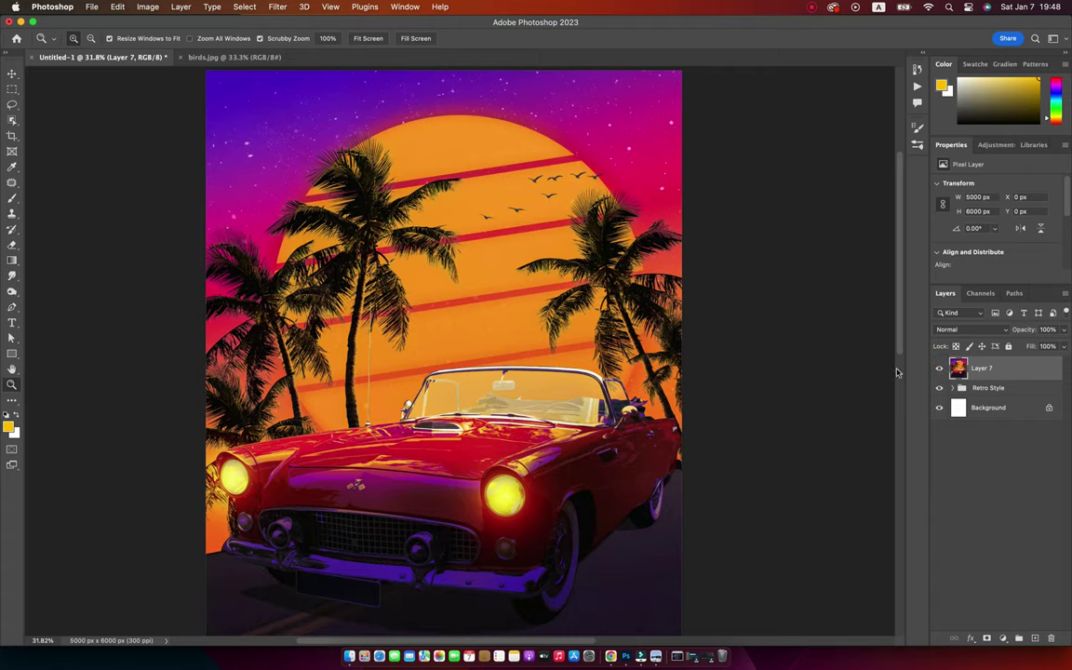